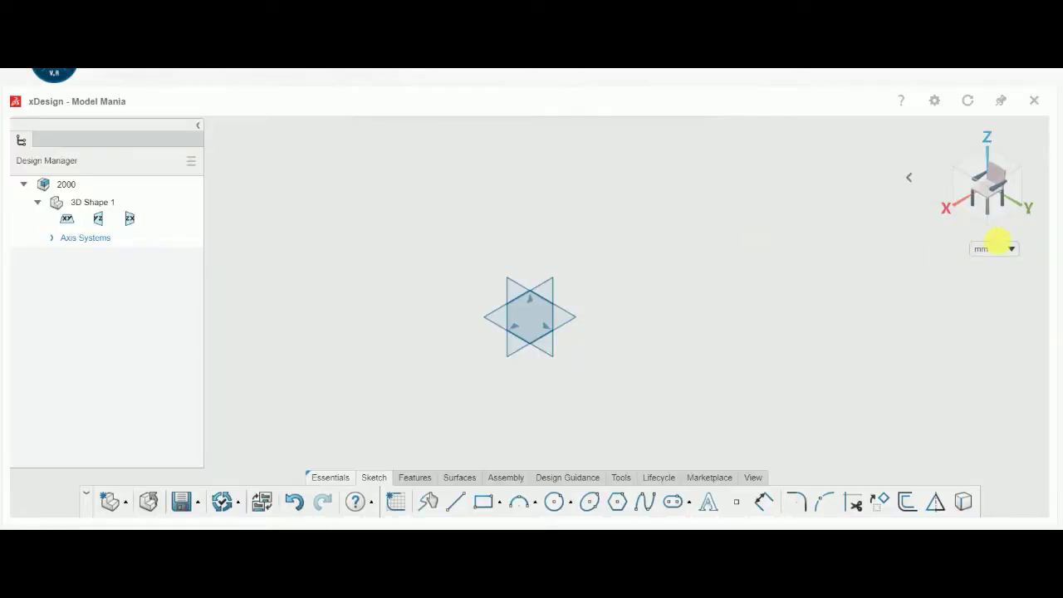
# Step: Open the units list in the empty Model Mania design
pyautogui.click(997, 248)
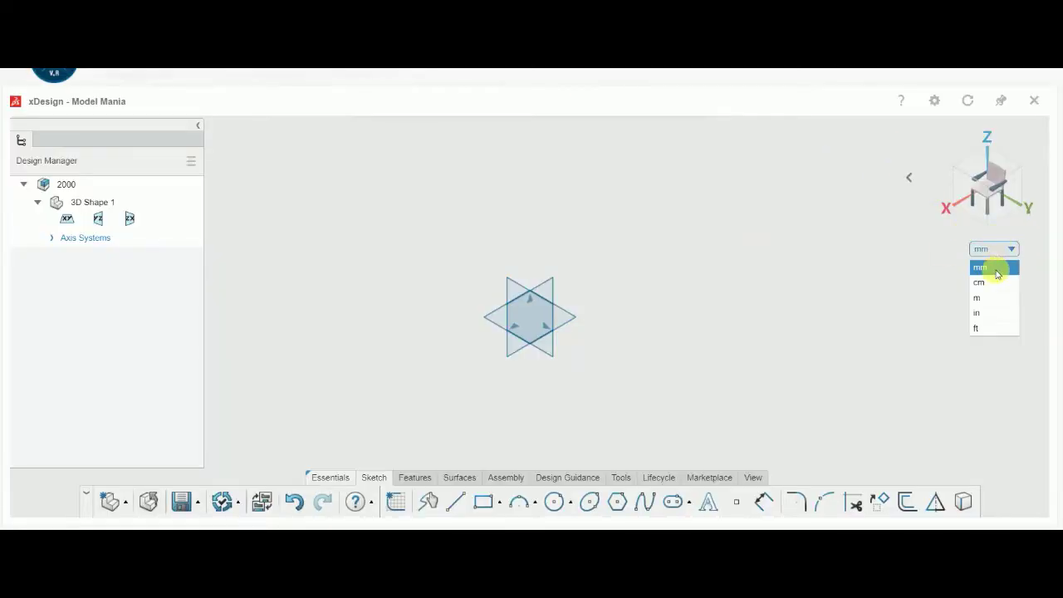
# Step: Switch the design units to inches and start a new sketch on the YZ plane
pyautogui.click(996, 311)
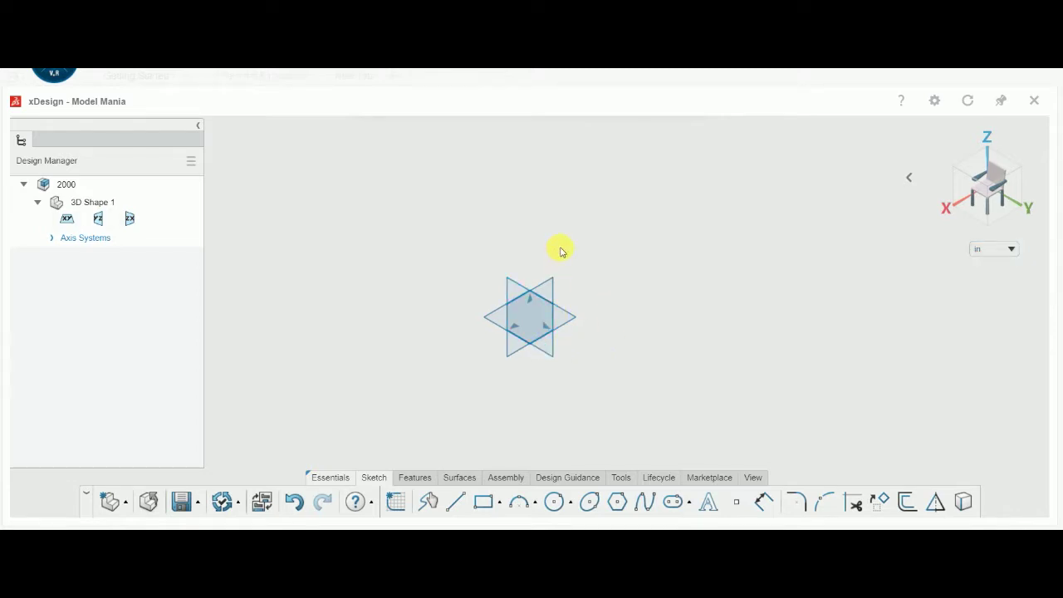
pyautogui.click(550, 334)
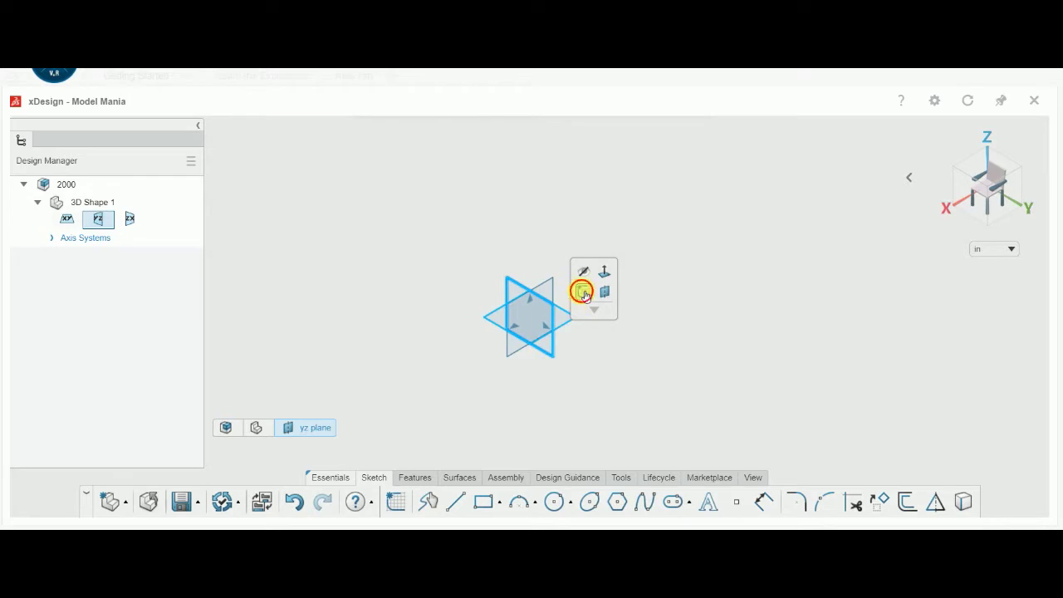
pyautogui.click(581, 290)
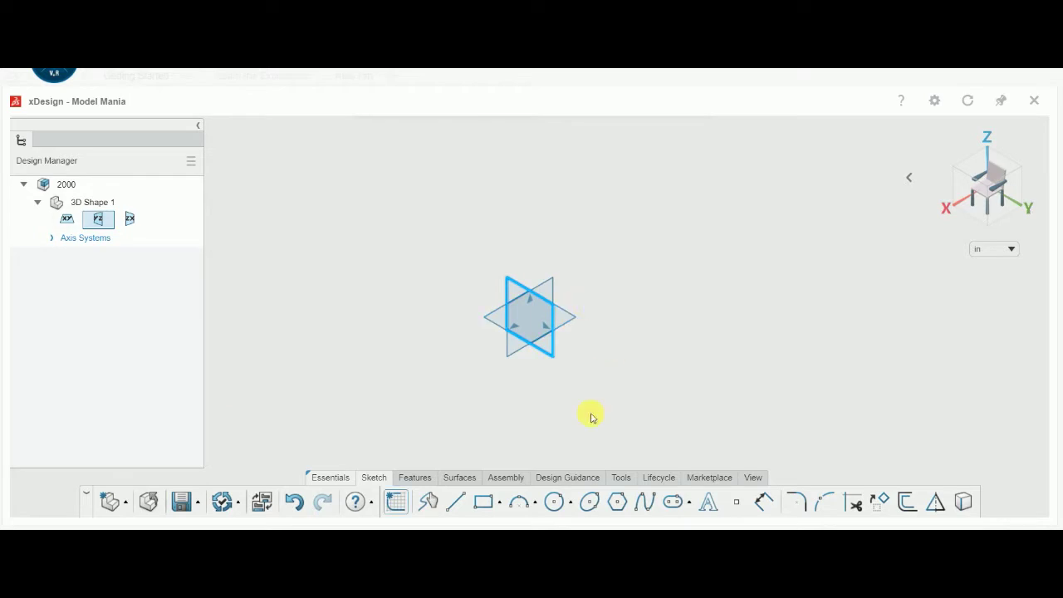
pyautogui.click(456, 503)
# Step: Draw a vertical line and a horizontal line from the sketch origin
pyautogui.moveTo(502, 297); pyautogui.dragTo(506, 135)
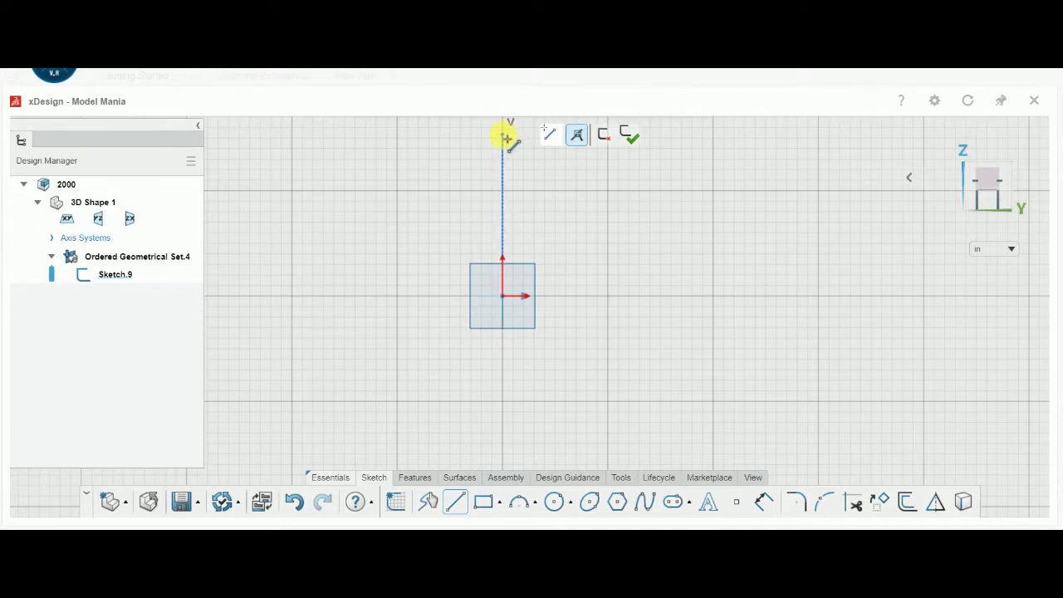
pyautogui.press('Escape')
pyautogui.click(456, 502)
pyautogui.moveTo(504, 296); pyautogui.dragTo(636, 295)
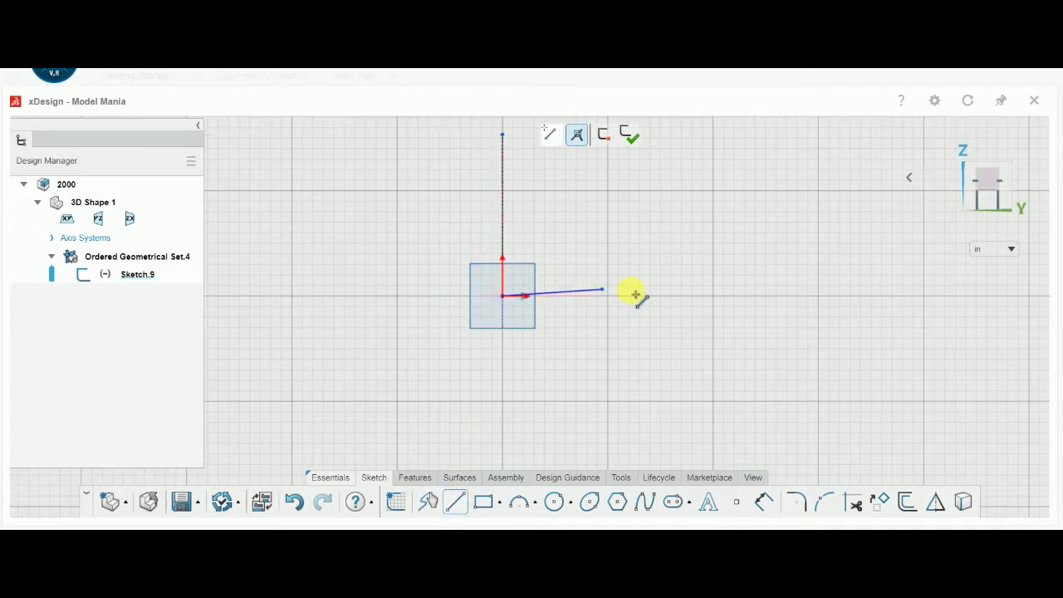
pyautogui.click(731, 296)
pyautogui.press('Escape')
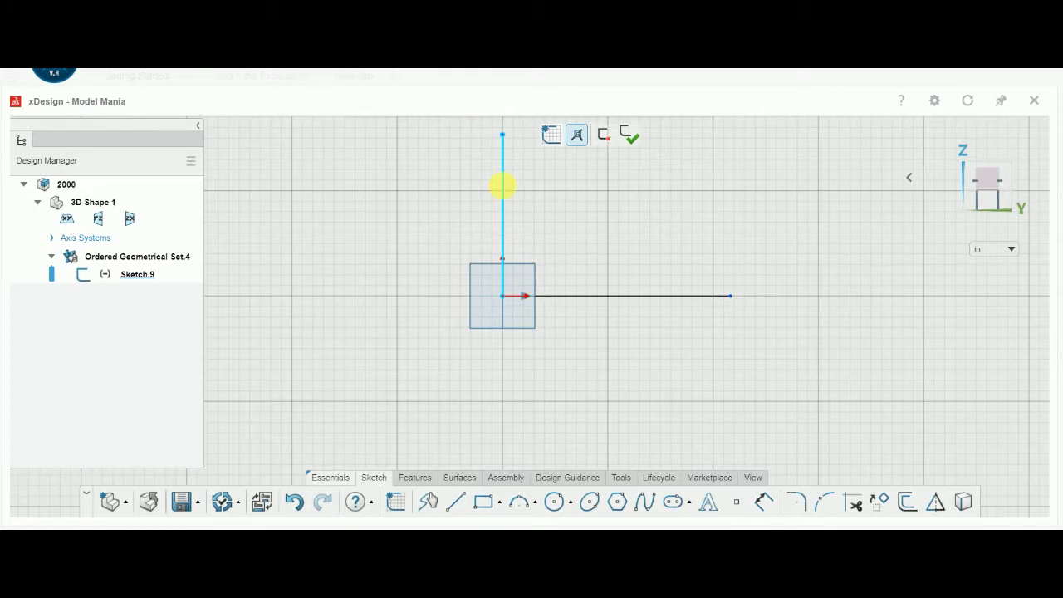
# Step: Convert both axis lines to construction and draw a vertical line up from the horizontal one
pyautogui.click(502, 186)
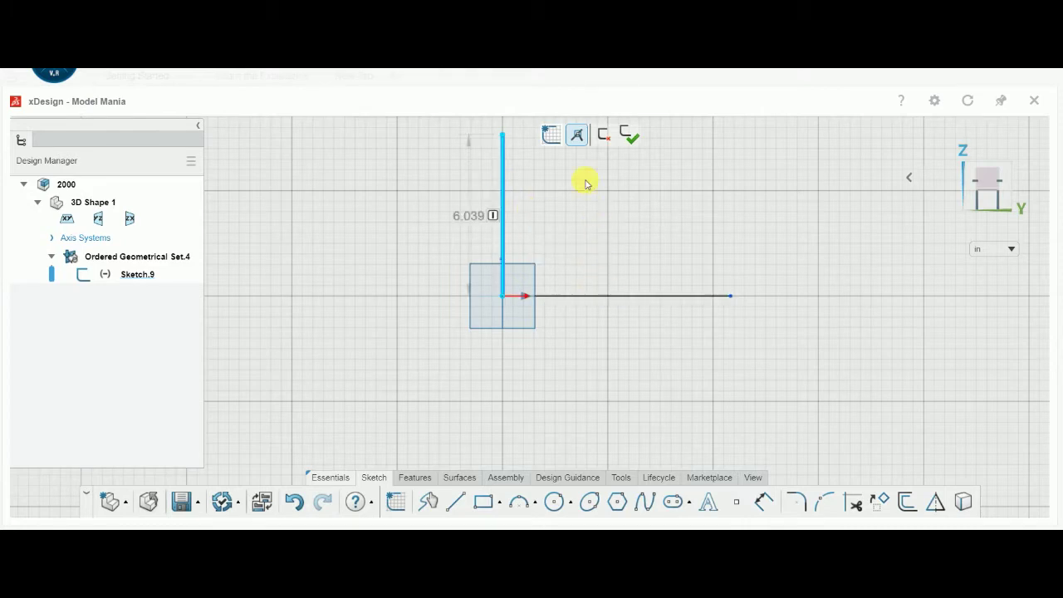
pyautogui.keyDown('ctrl'); pyautogui.click(615, 295); pyautogui.keyUp('ctrl')
pyautogui.click(620, 212)
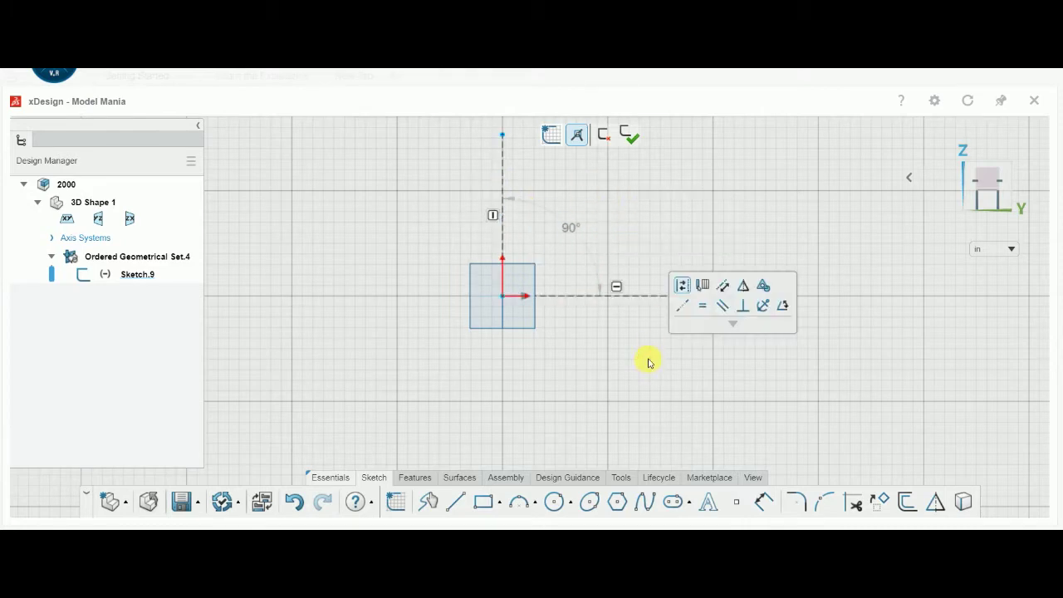
pyautogui.press('s')
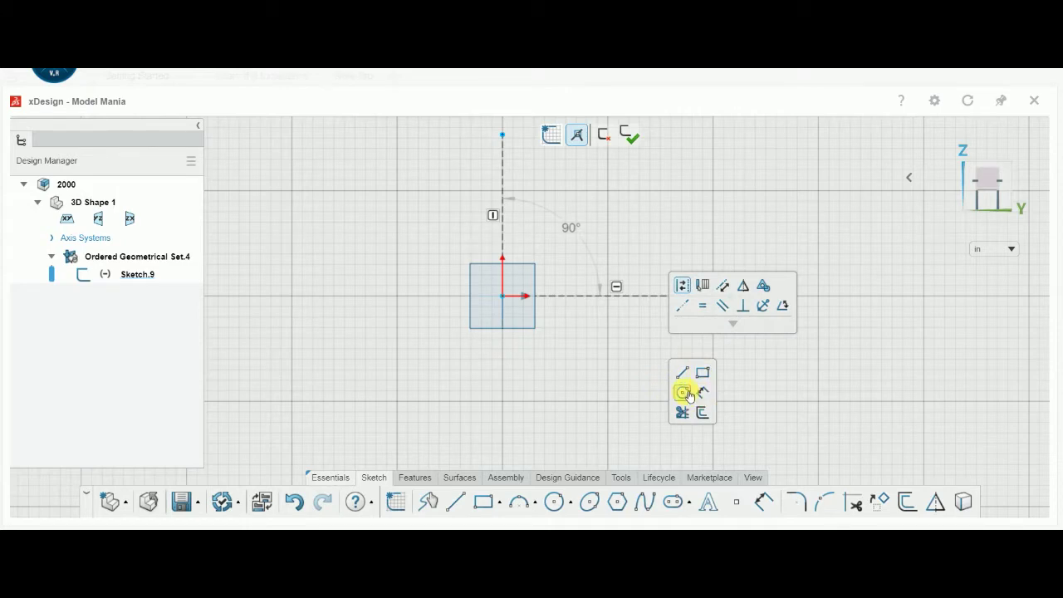
pyautogui.click(682, 373)
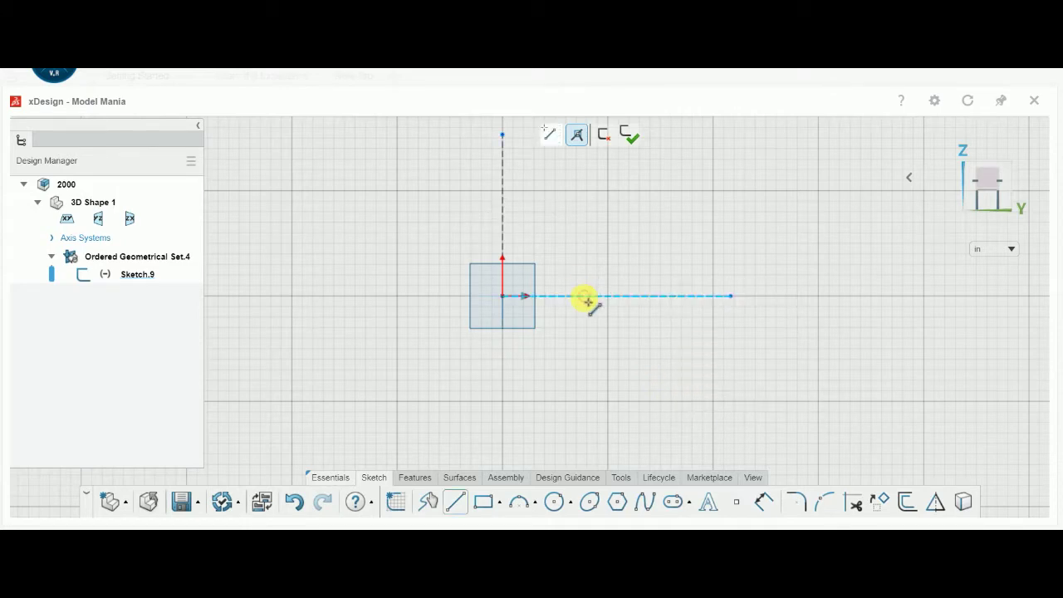
pyautogui.click(586, 196)
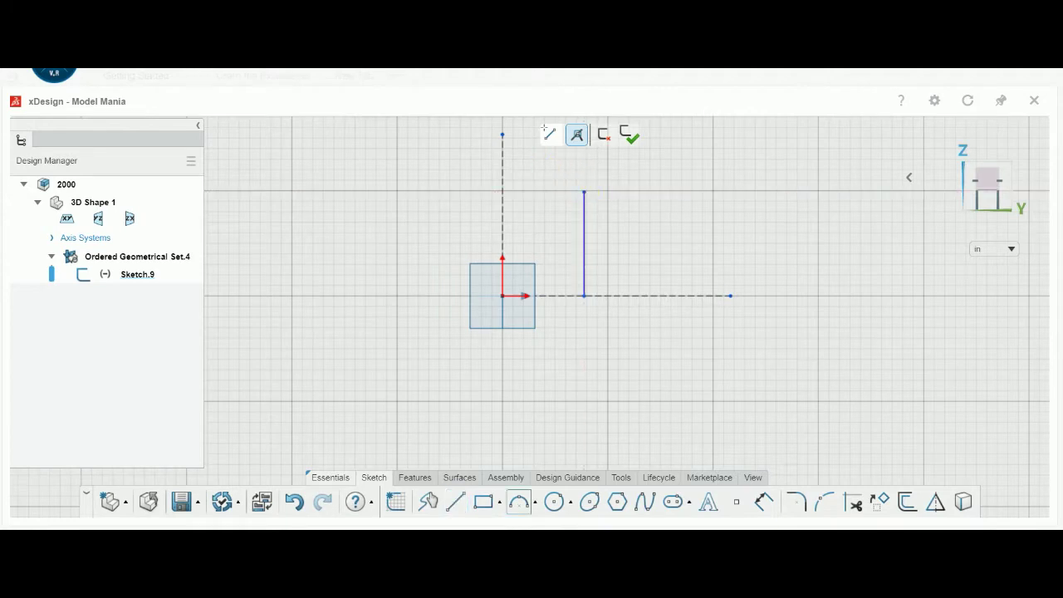
pyautogui.scroll(-1, 599, 210)
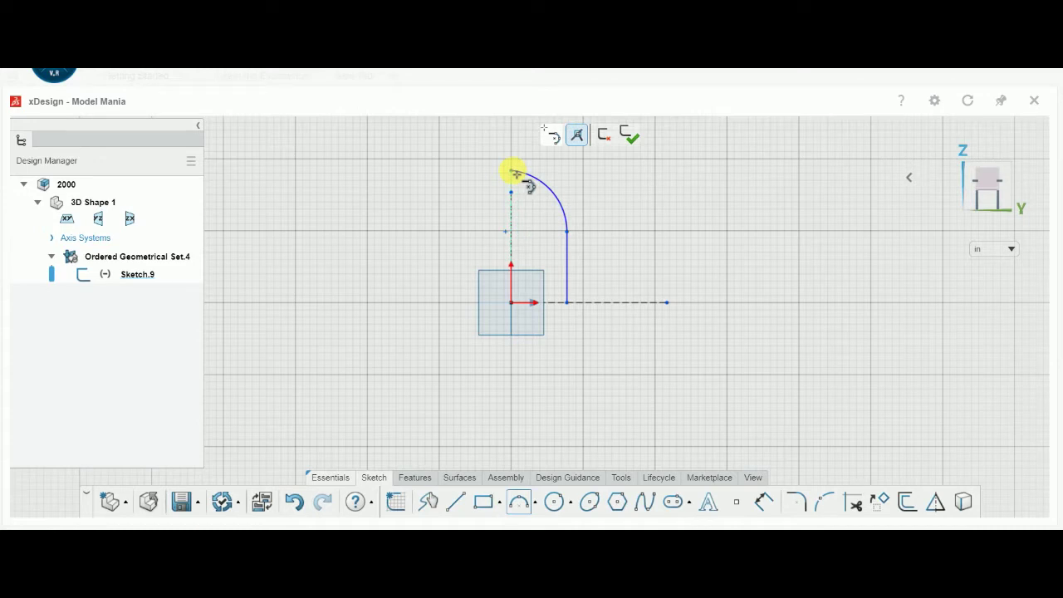
# Step: End the arc on the vertical construction line and align its point vertically with the origin
pyautogui.click(515, 173)
pyautogui.press('Escape')
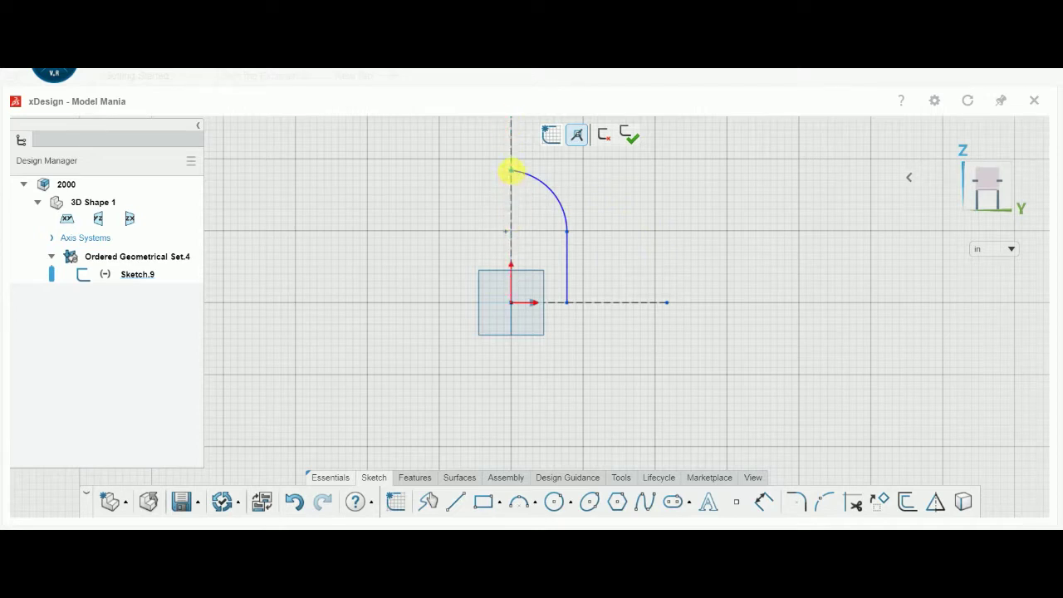
pyautogui.click(506, 233)
pyautogui.click(551, 264)
pyautogui.click(657, 179)
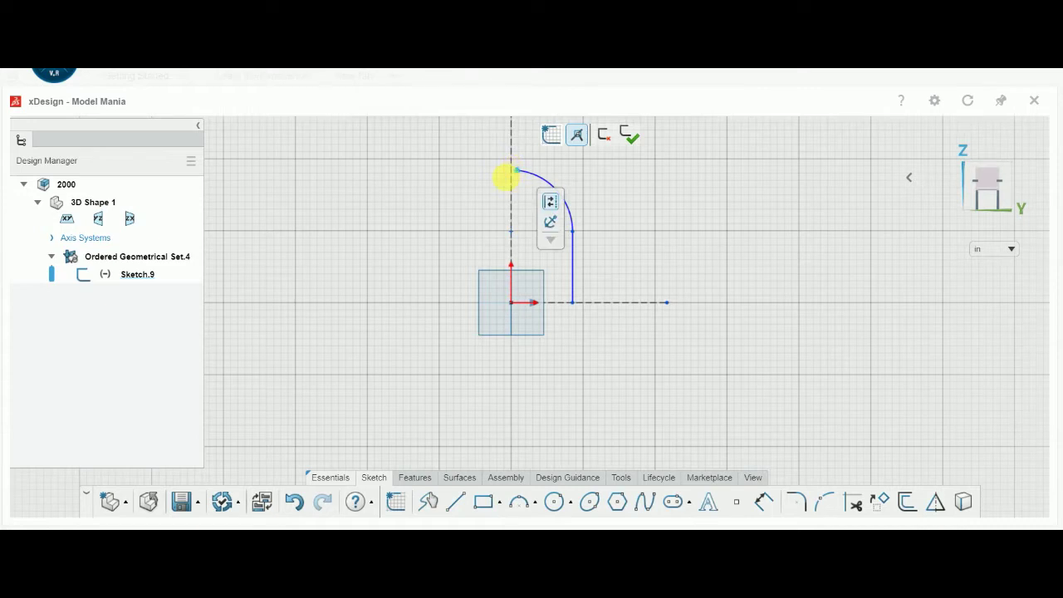
# Step: Make the arc's upper endpoint coincident with the vertical construction line
pyautogui.click(512, 172)
pyautogui.click(545, 230)
pyautogui.click(696, 207)
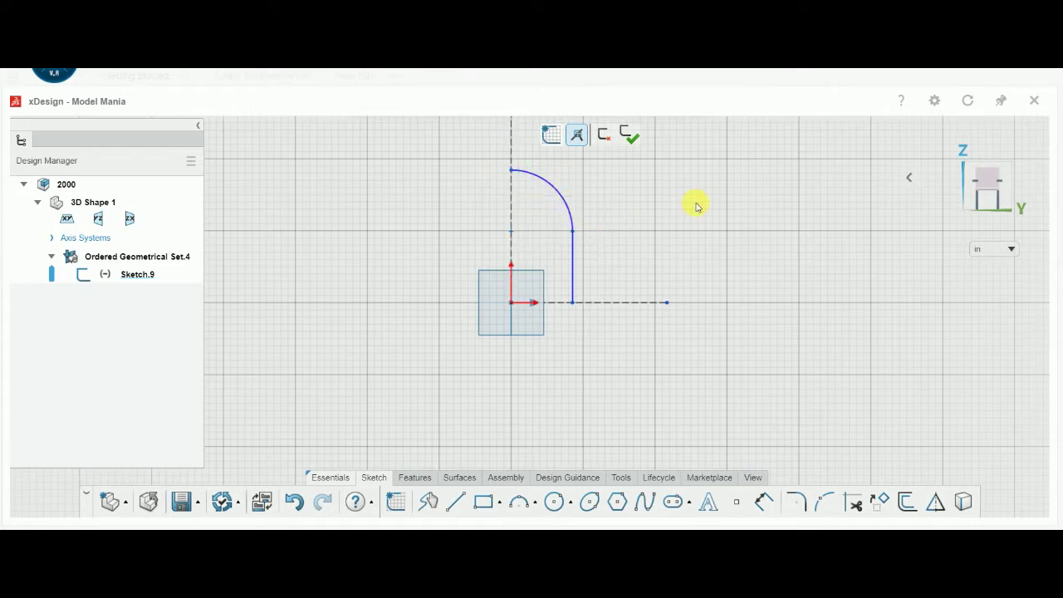
pyautogui.rightClick(589, 260)
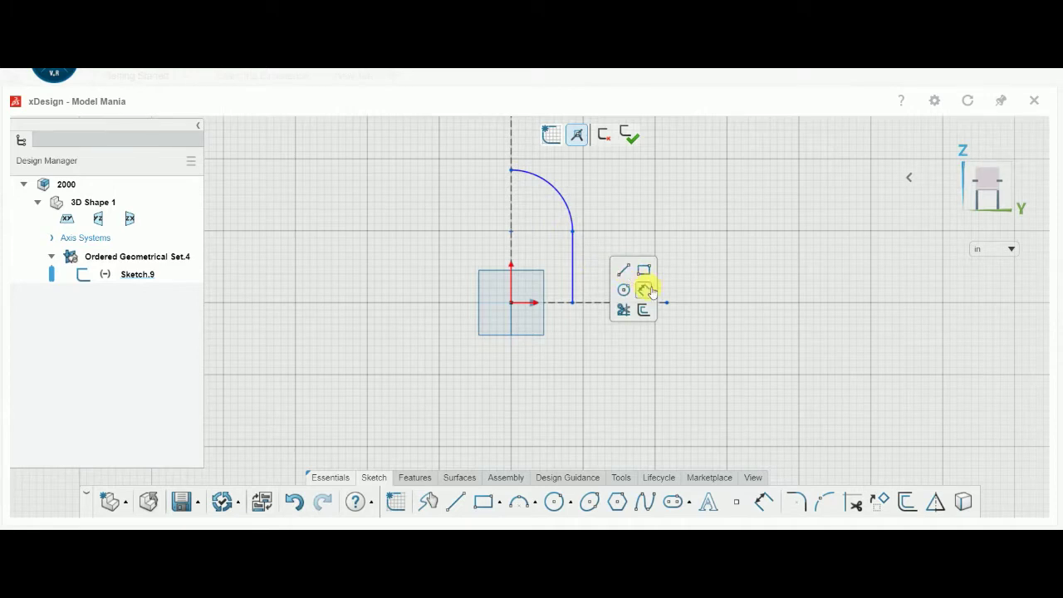
pyautogui.click(908, 501)
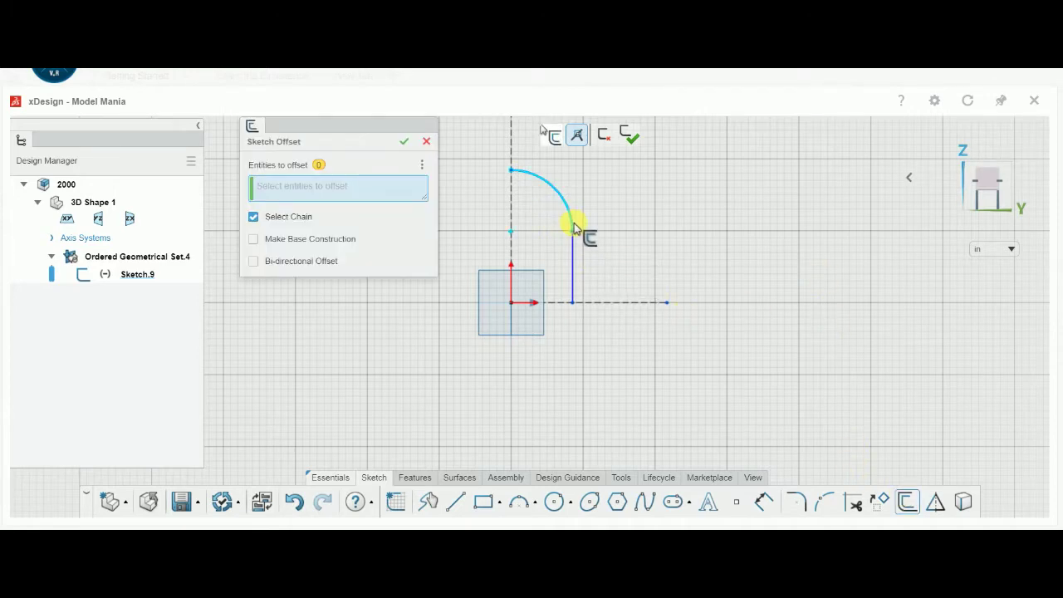
# Step: Offset the line-and-arc chain 0.25 in toward the inside
pyautogui.click(571, 224)
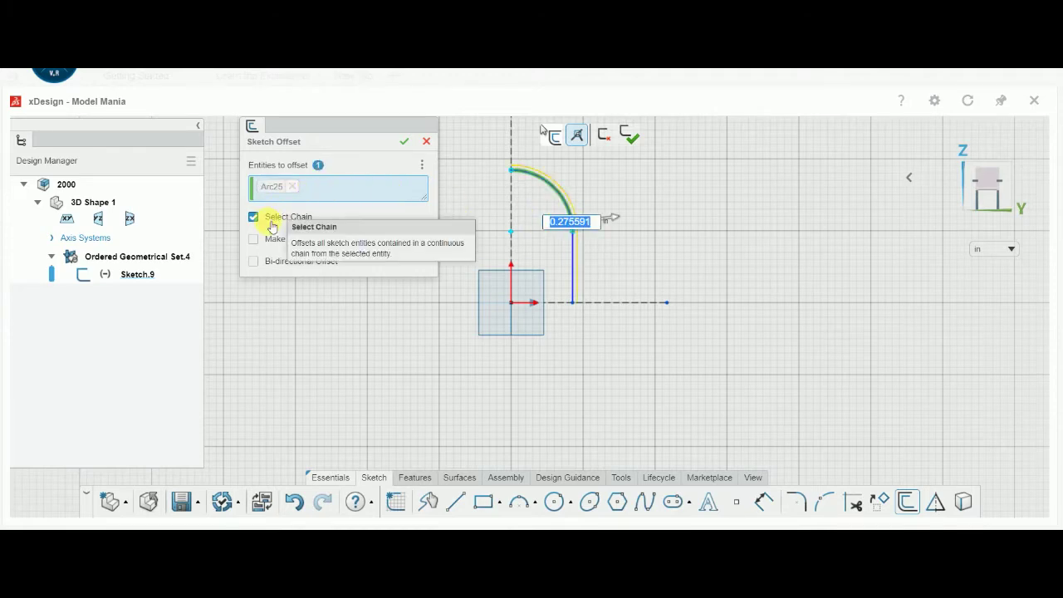
pyautogui.click(254, 240)
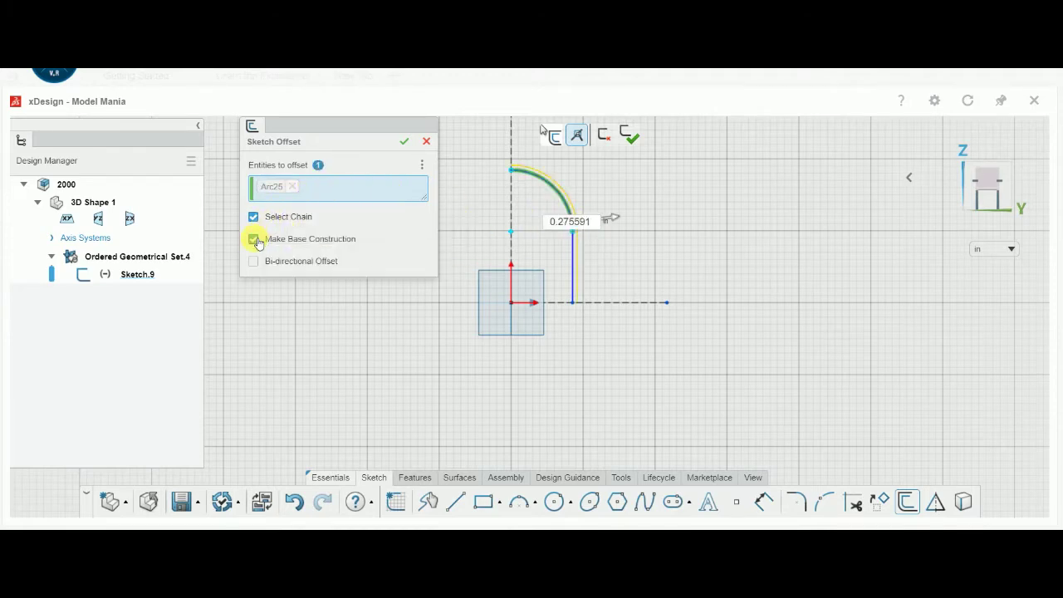
pyautogui.doubleClick(563, 221)
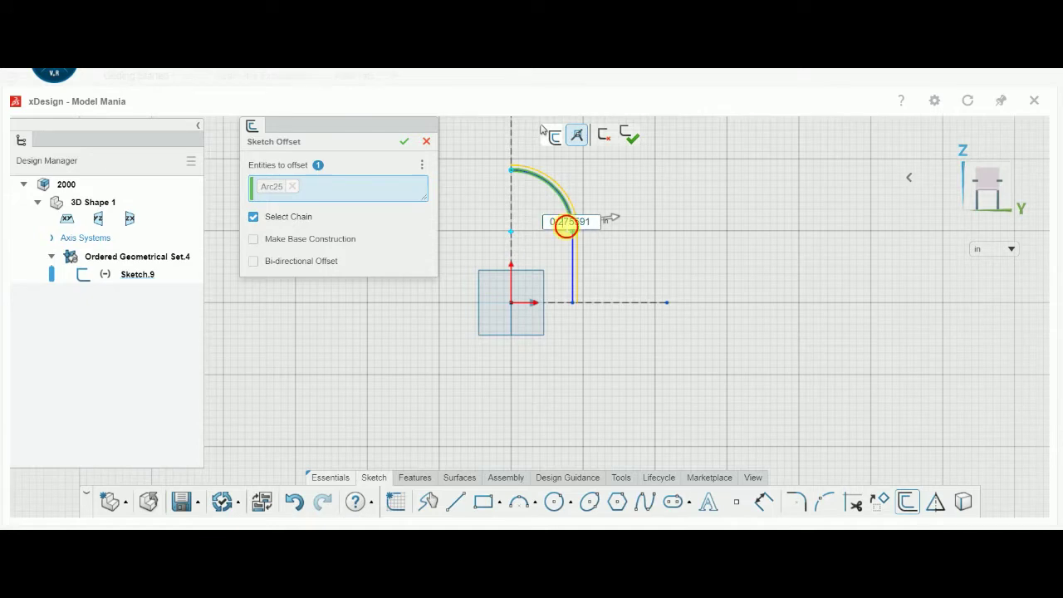
pyautogui.write('-0.25')
pyautogui.press('Return')
pyautogui.click(404, 142)
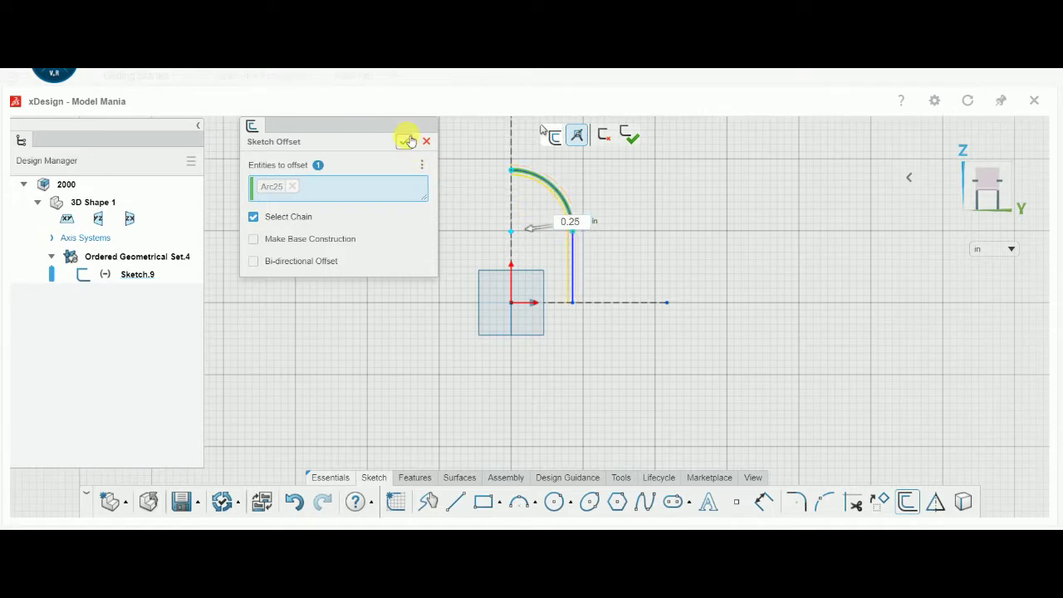
pyautogui.press('s')
pyautogui.click(707, 335)
# Step: Draw a small rectangle beside the wall and dimension its height 0.25 in
pyautogui.click(565, 276)
pyautogui.click(597, 293)
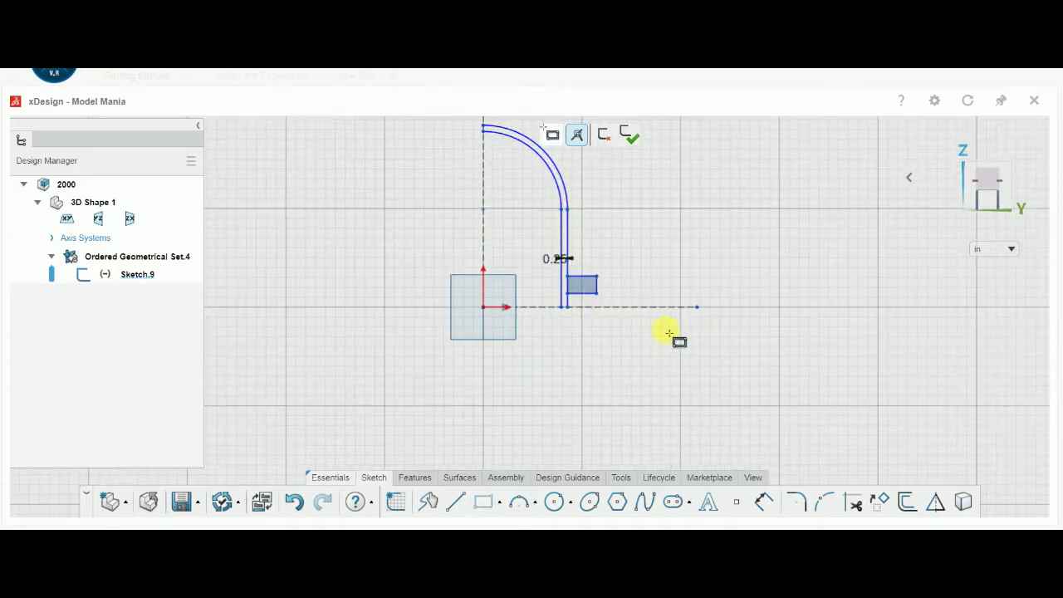
pyautogui.press('s')
pyautogui.click(797, 398)
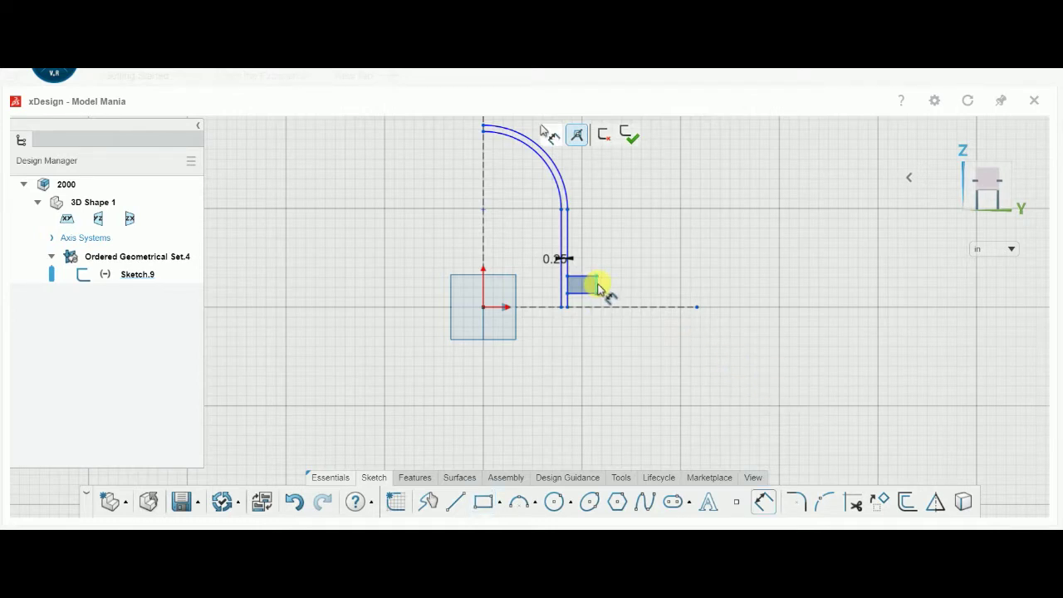
pyautogui.click(679, 299)
pyautogui.write('0.25')
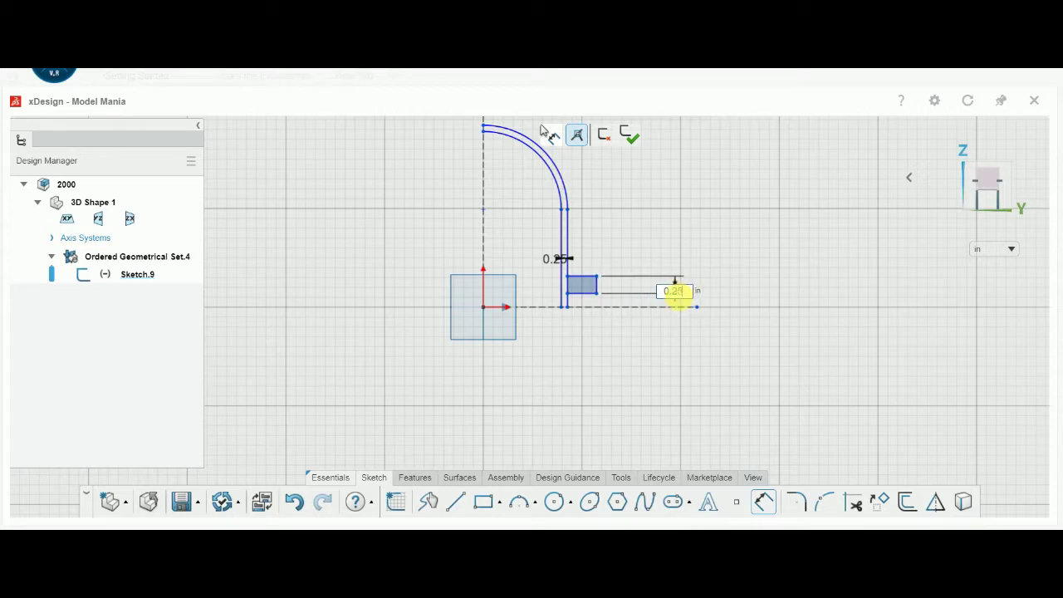
pyautogui.press('Return')
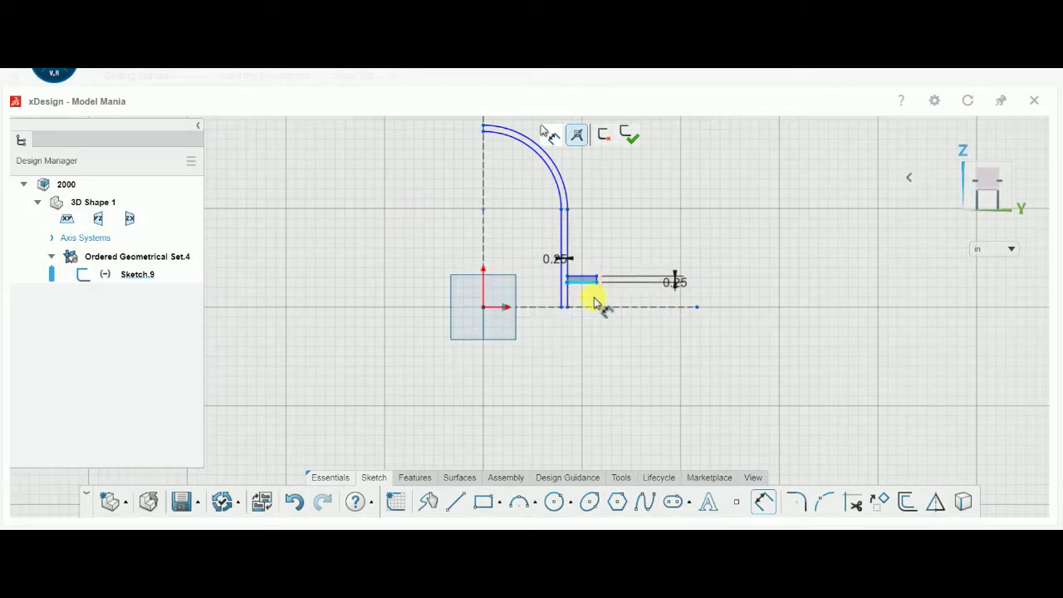
# Step: Add a 0.25 width dimension to the strip, then undo it
pyautogui.click(595, 301)
pyautogui.click(603, 344)
pyautogui.write('0.25')
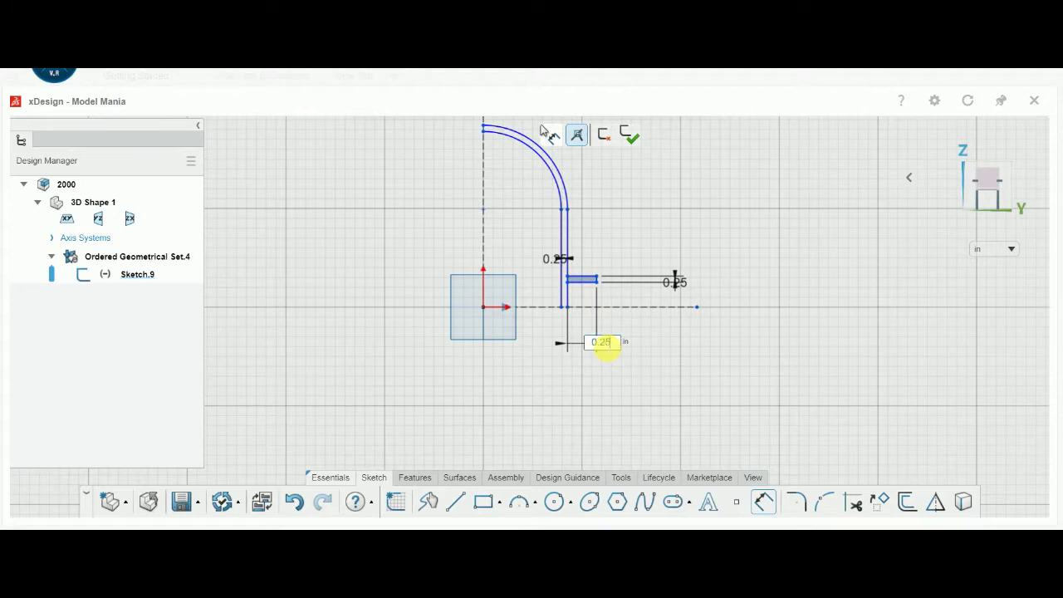
pyautogui.press('Return')
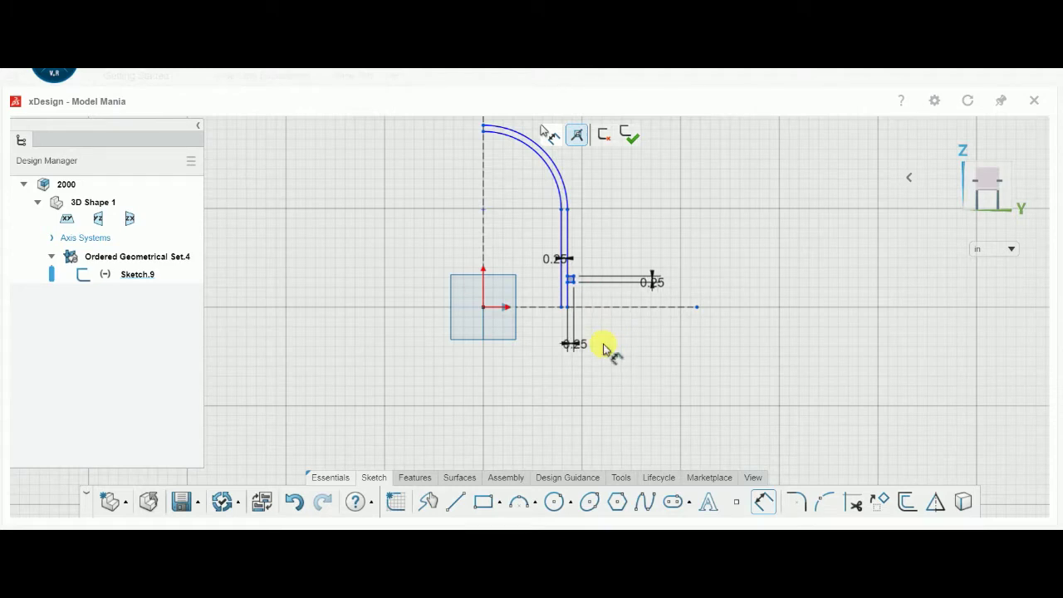
pyautogui.hotkey('ctrl', 'z')
pyautogui.hotkey('ctrl', 'z')
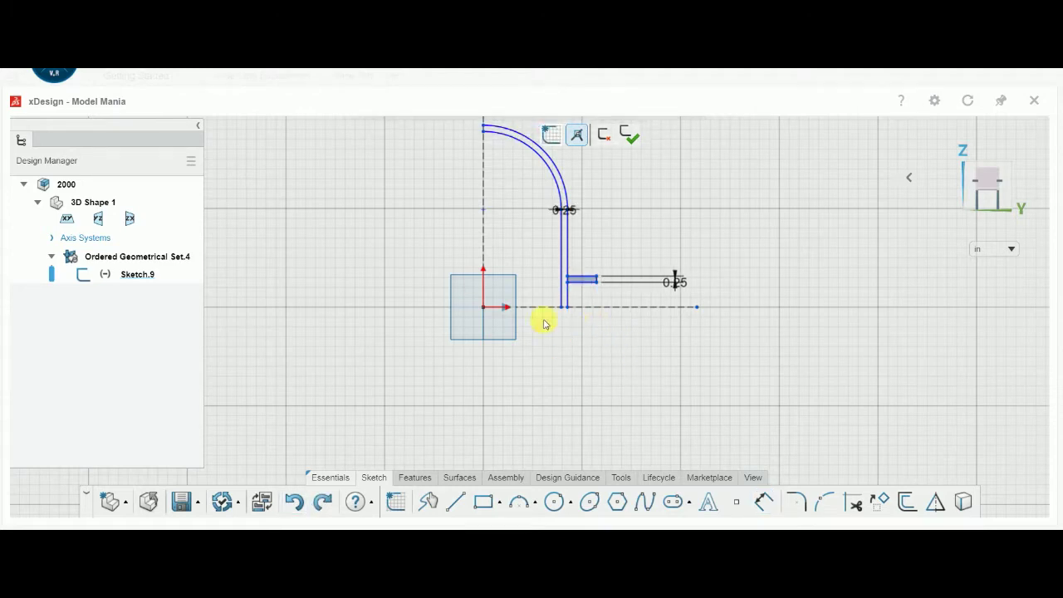
# Step: Dimension the short horizontal line 0.25 in above the horizontal axis
pyautogui.click(599, 282)
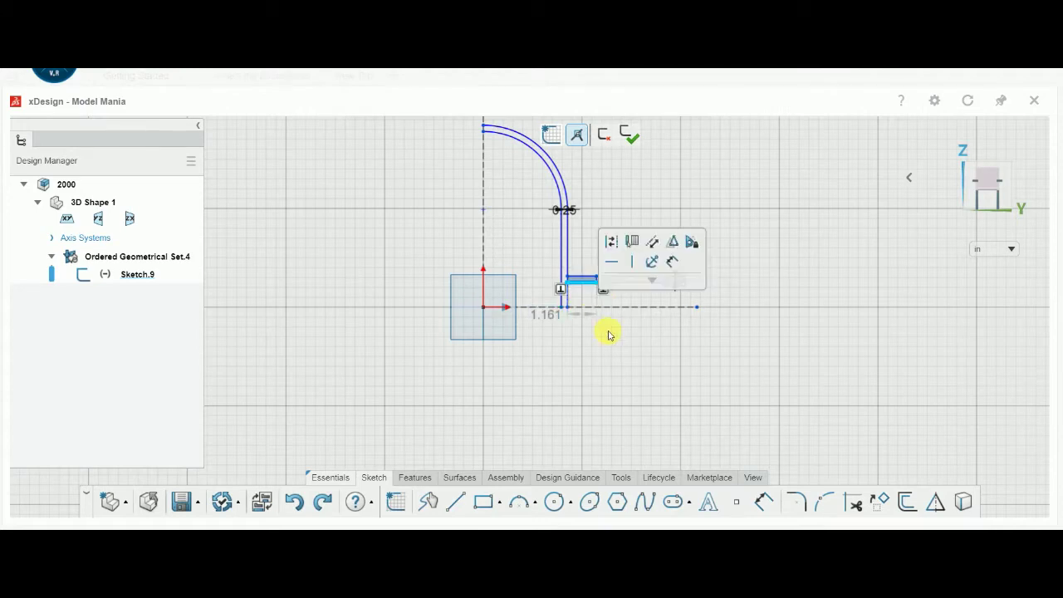
pyautogui.click(653, 280)
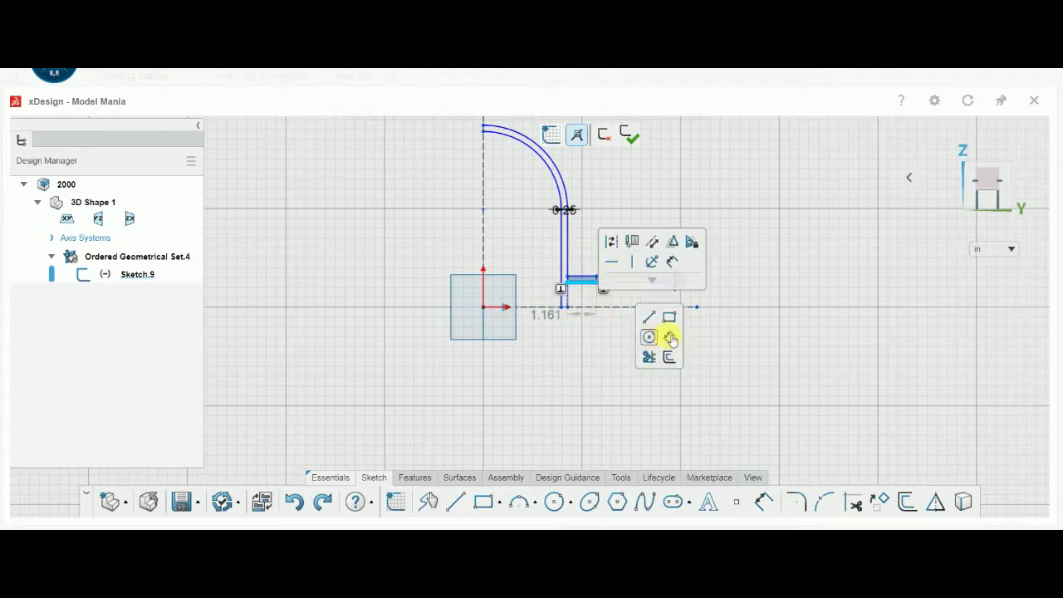
pyautogui.click(673, 337)
pyautogui.click(504, 309)
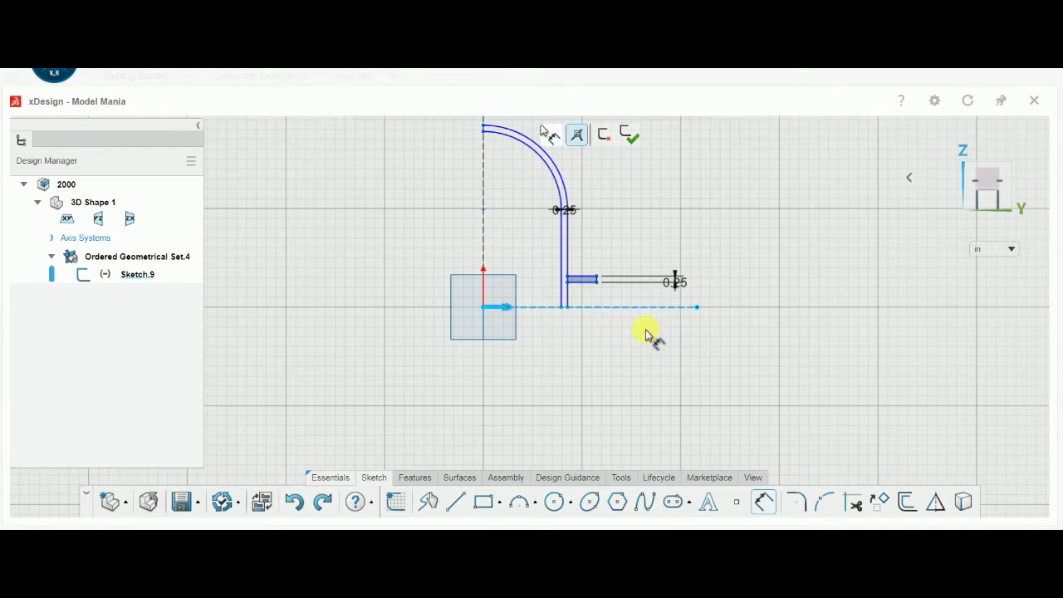
pyautogui.click(590, 283)
pyautogui.click(629, 343)
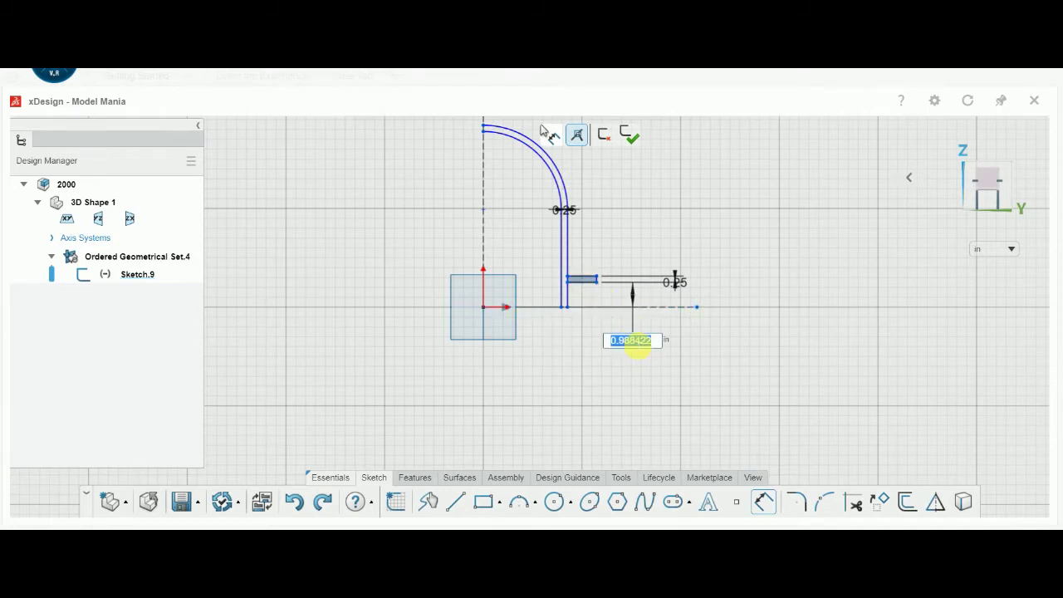
pyautogui.write('0.25')
pyautogui.press('Return')
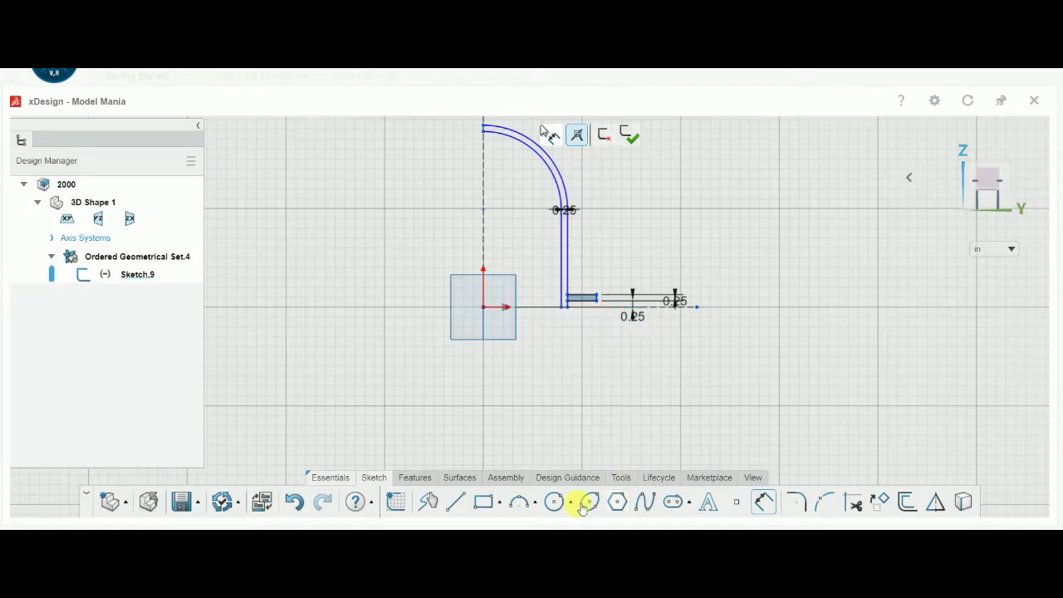
# Step: Draw lines from the origin to the inner corner and up to the arc's top, closing the profile
pyautogui.click(463, 503)
pyautogui.click(484, 307)
pyautogui.click(565, 305)
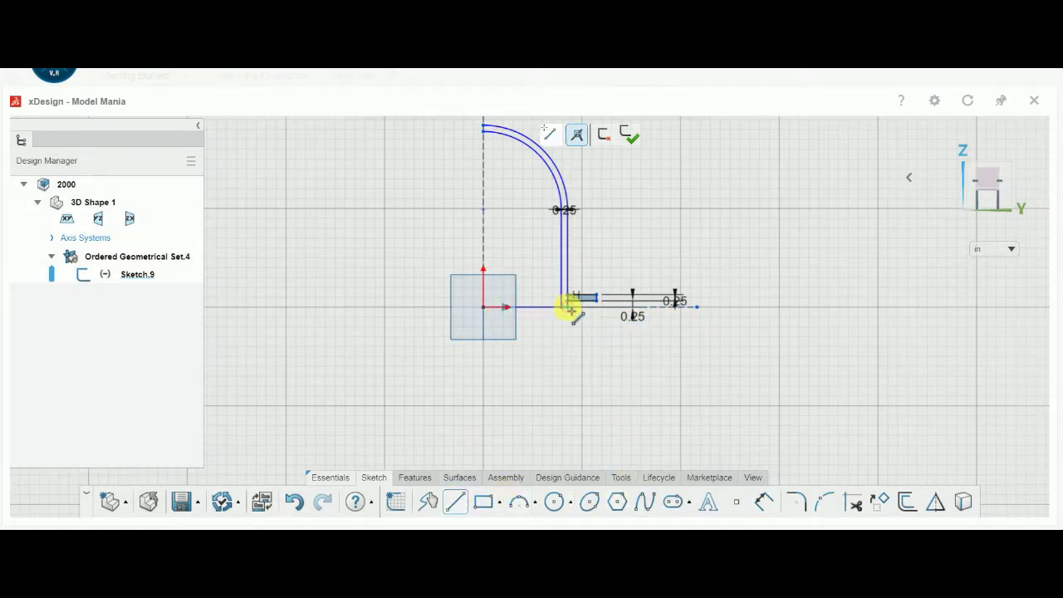
pyautogui.click(572, 296)
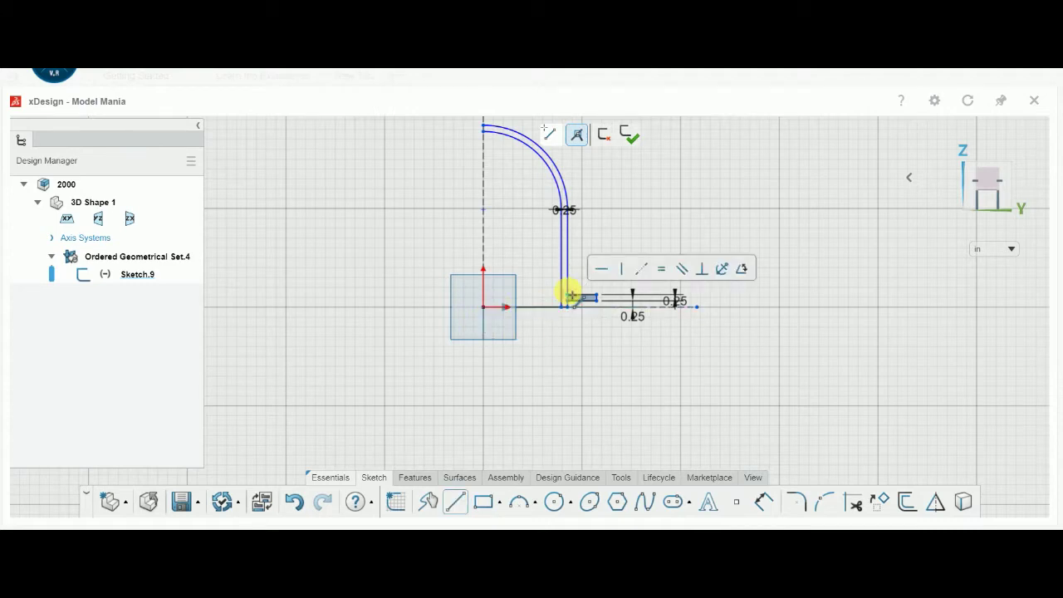
pyautogui.press('Escape')
pyautogui.press('s')
pyautogui.click(572, 346)
pyautogui.click(486, 127)
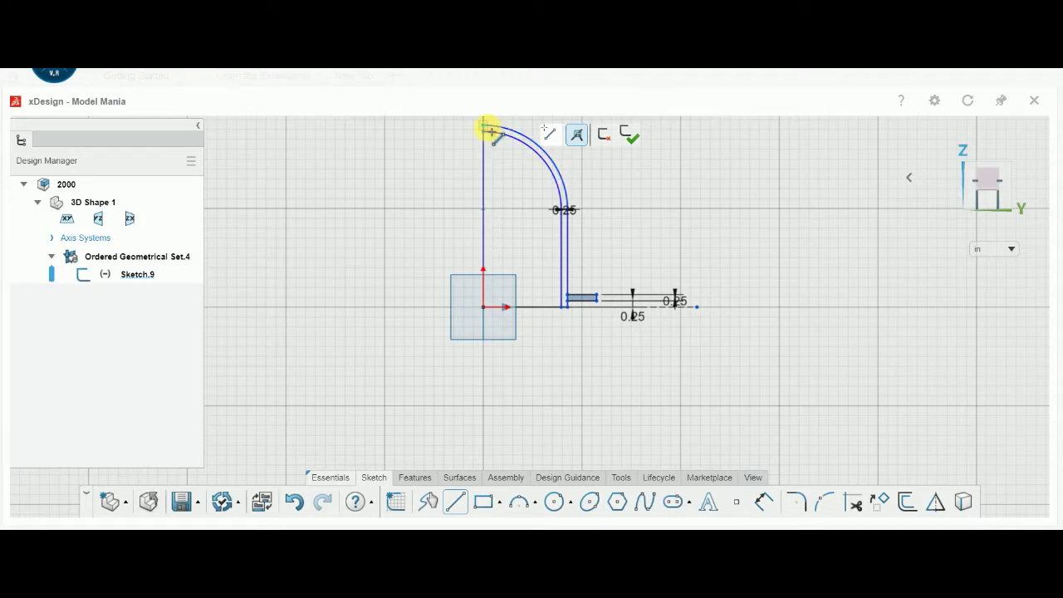
pyautogui.click(540, 226)
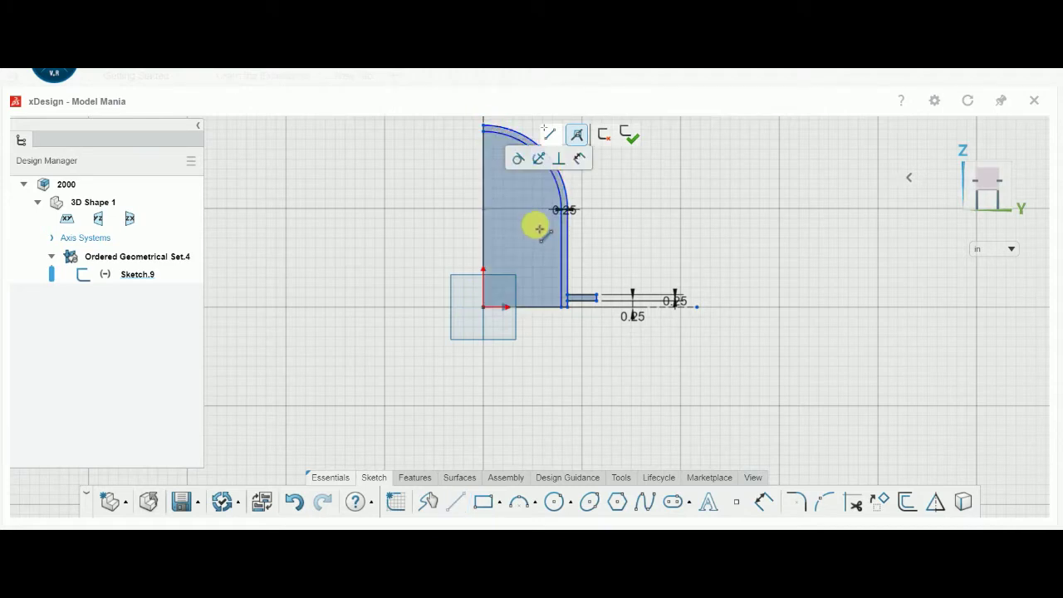
# Step: Fill the dashed gaps and constrain the left vertical and bottom lines of the profile
pyautogui.click(582, 297)
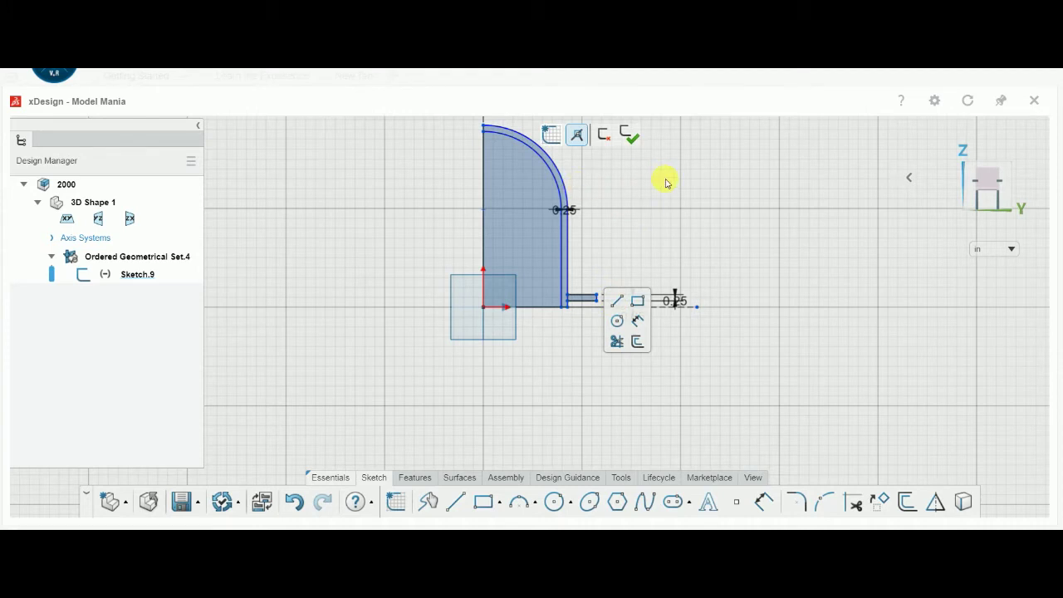
pyautogui.click(484, 138)
pyautogui.click(577, 135)
pyautogui.click(623, 175)
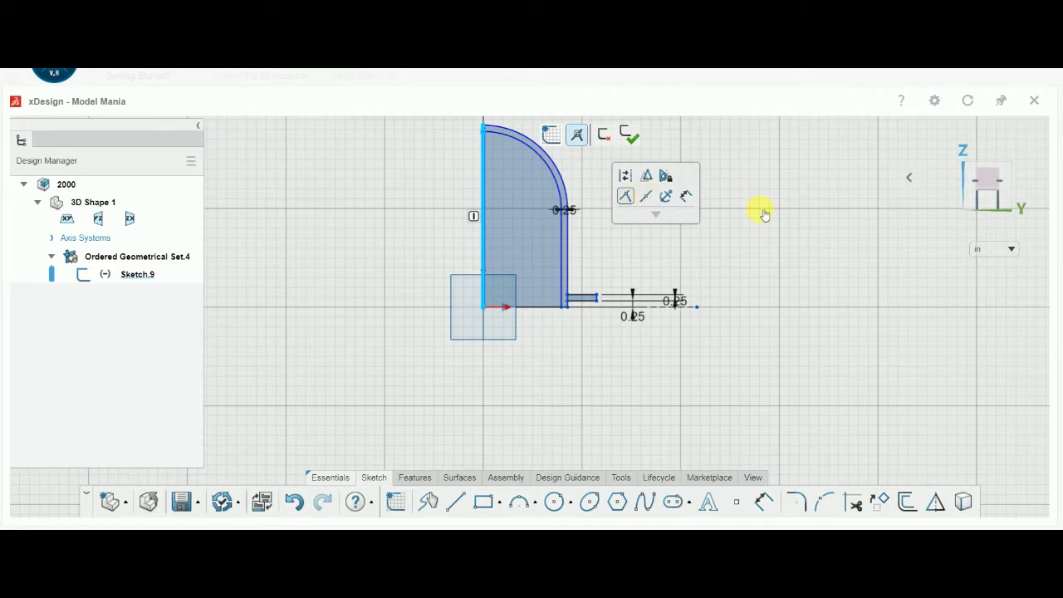
pyautogui.click(548, 307)
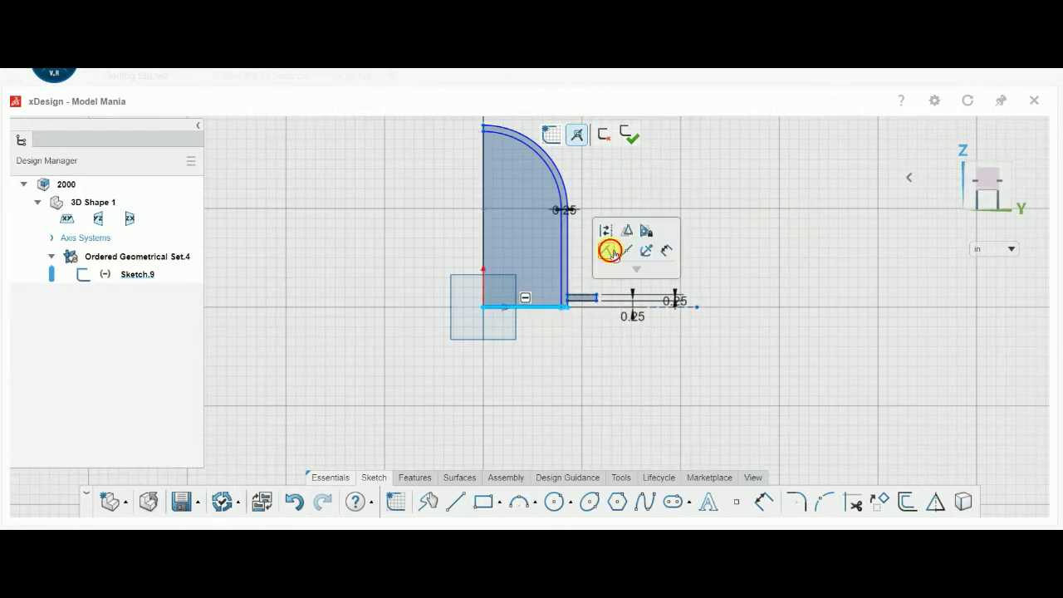
pyautogui.rightClick(722, 367)
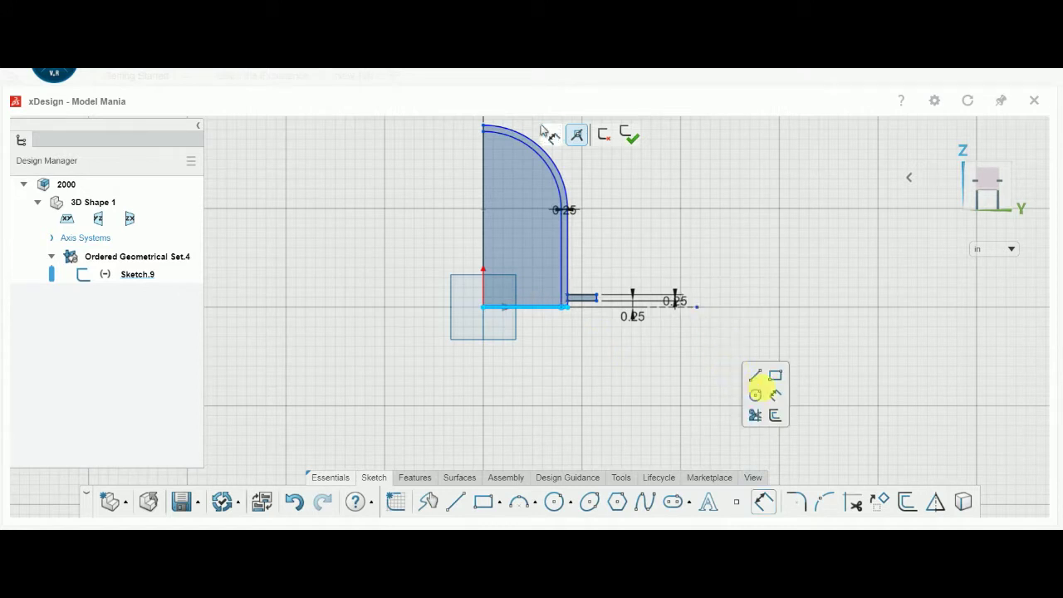
pyautogui.press('Escape')
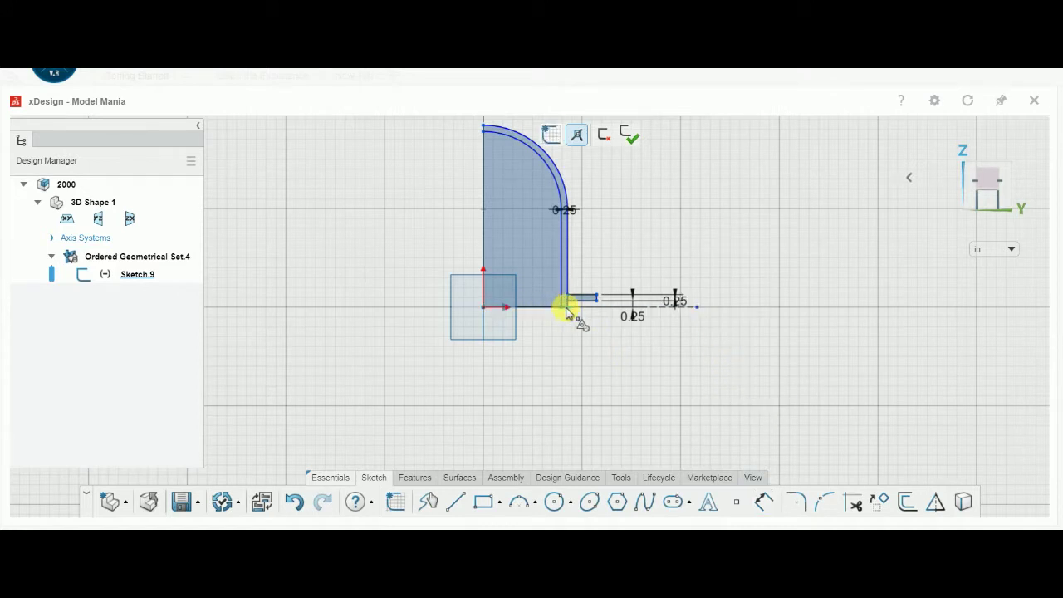
pyautogui.click(567, 307)
pyautogui.click(483, 306)
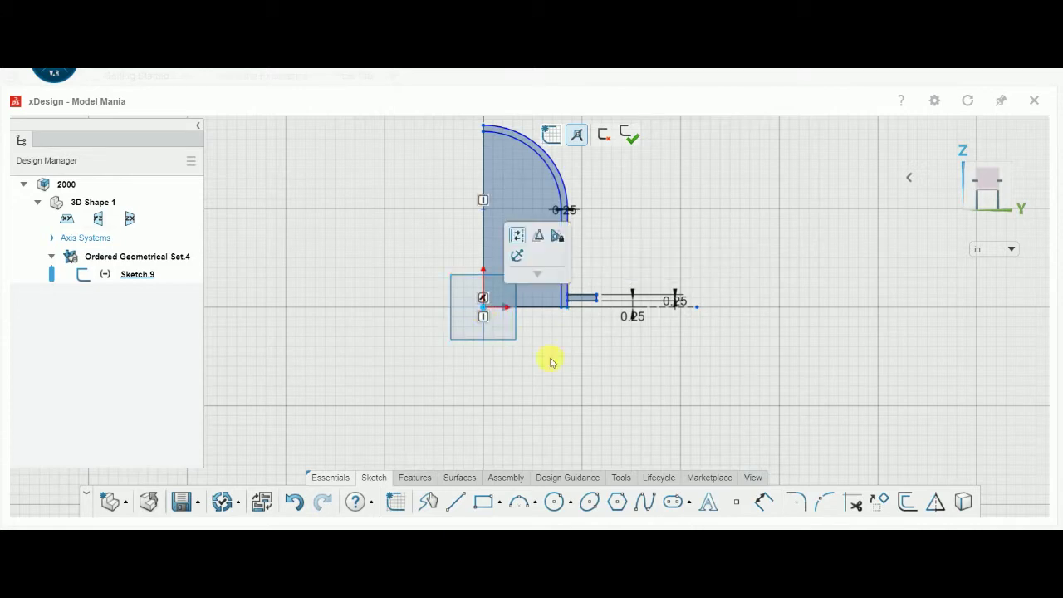
pyautogui.rightClick(625, 333)
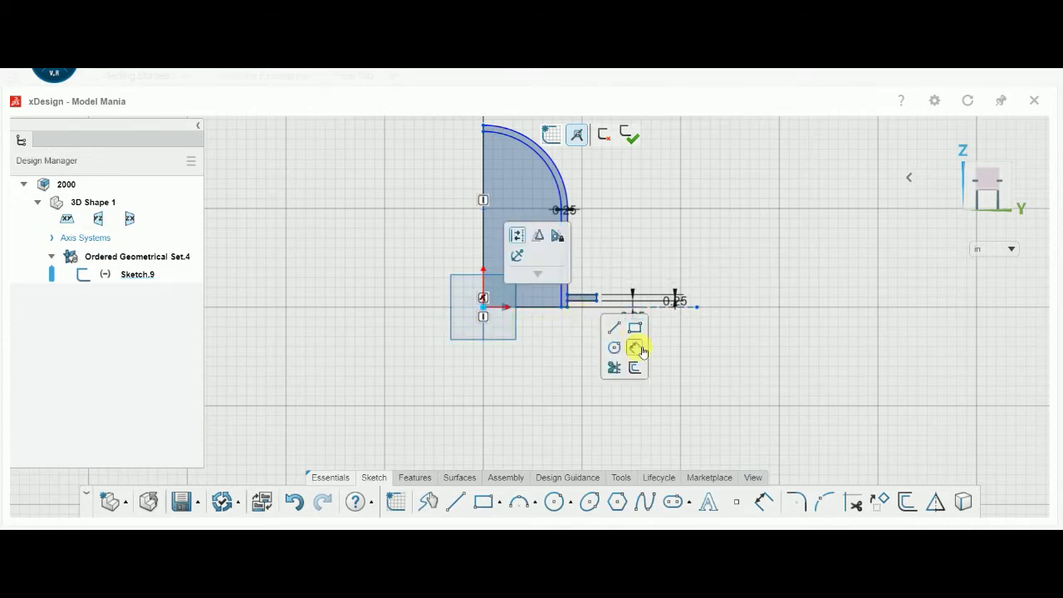
pyautogui.click(636, 347)
# Step: Dimension the profile width at 1.35 in
pyautogui.click(567, 280)
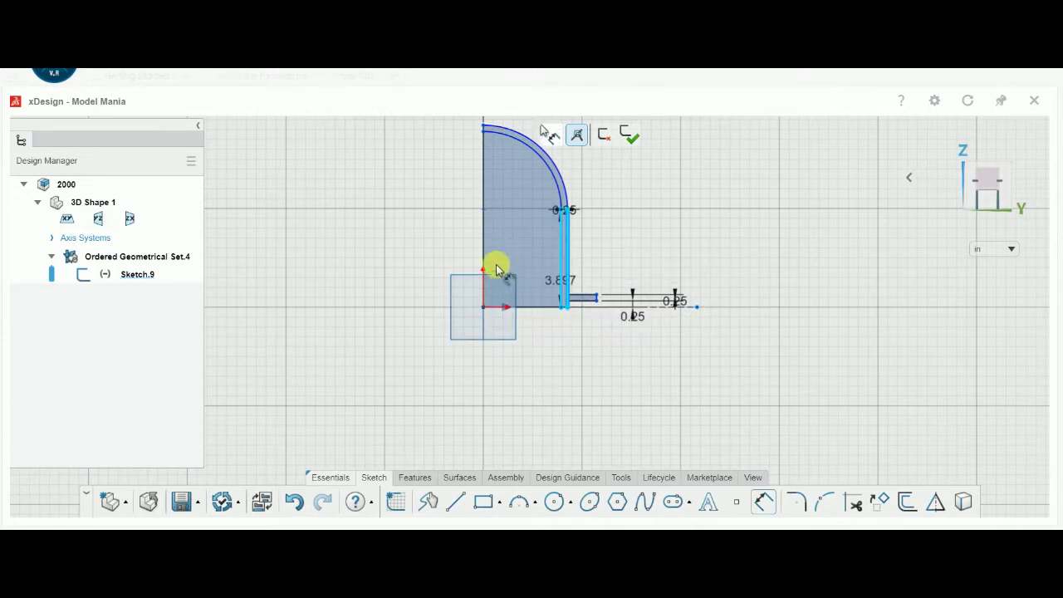
pyautogui.click(544, 362)
pyautogui.write('4')
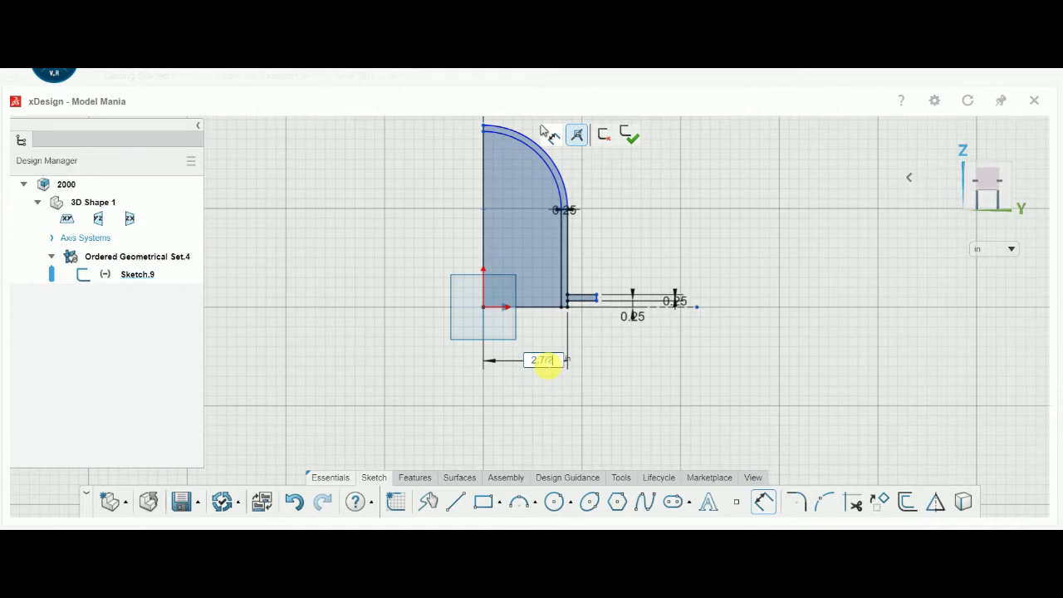
pyautogui.press('Return')
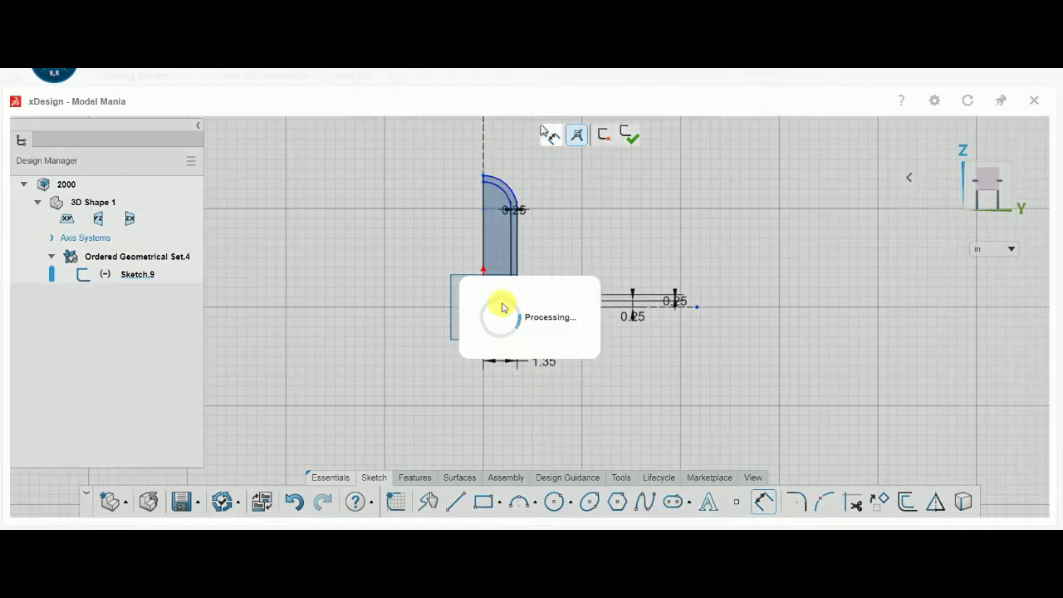
# Step: Dimension the bar's right end 1.875 in from the axis
pyautogui.scroll(-2, 520, 289)
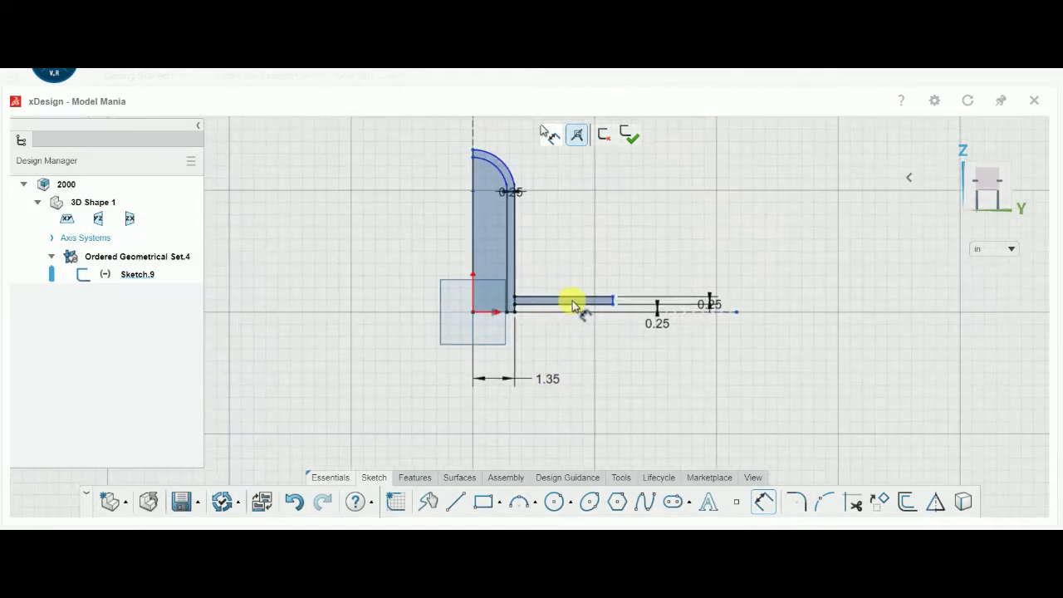
pyautogui.scroll(-1, 613, 302)
pyautogui.scroll(-1, 613, 301)
pyautogui.scroll(-1, 629, 302)
pyautogui.click(644, 305)
pyautogui.click(380, 262)
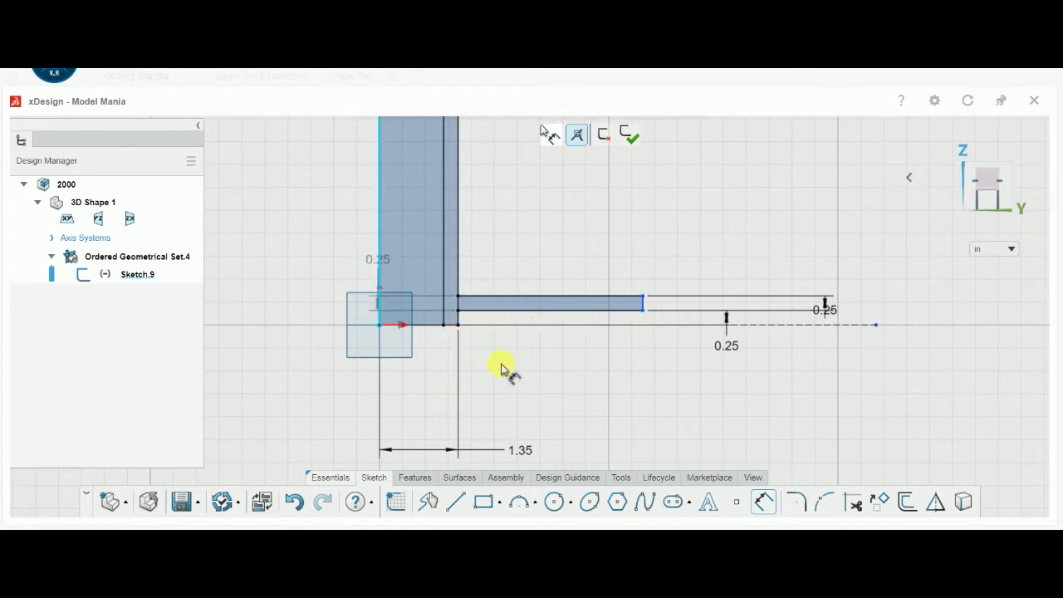
pyautogui.click(539, 385)
pyautogui.write('3')
pyautogui.press('Return')
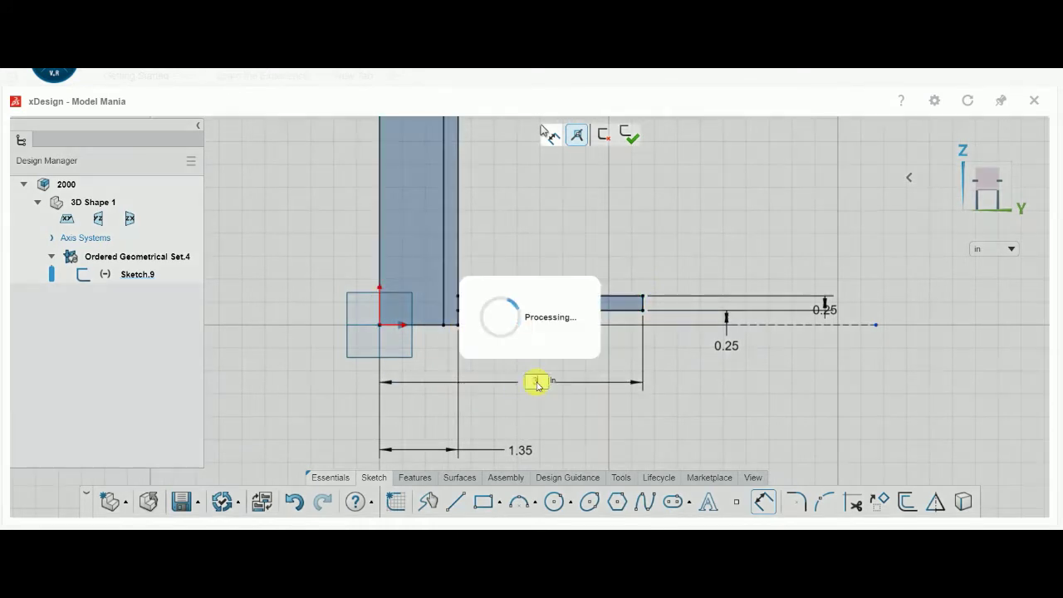
pyautogui.write('.75/2')
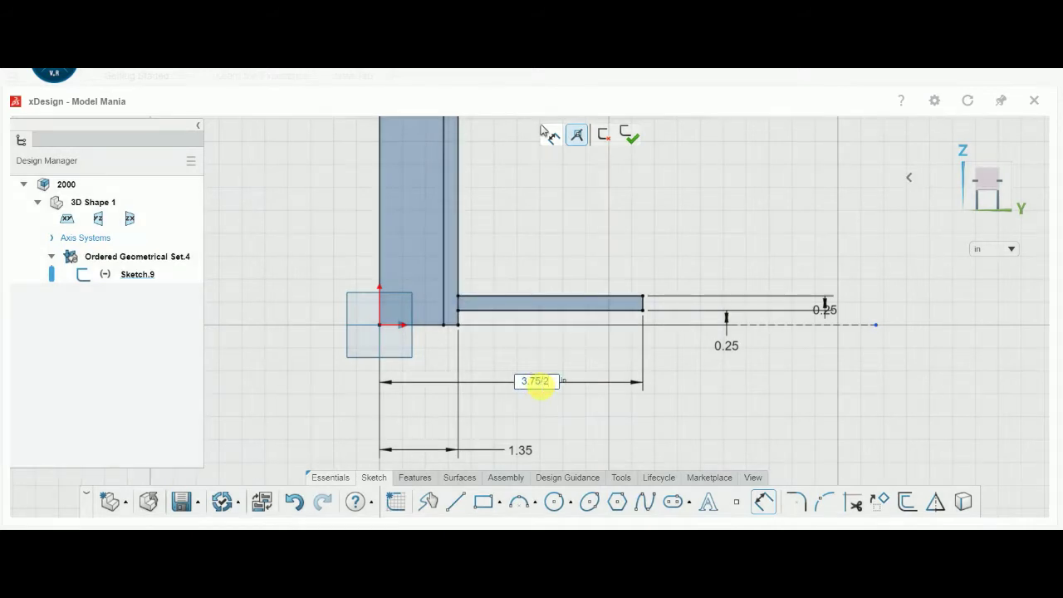
pyautogui.press('Return')
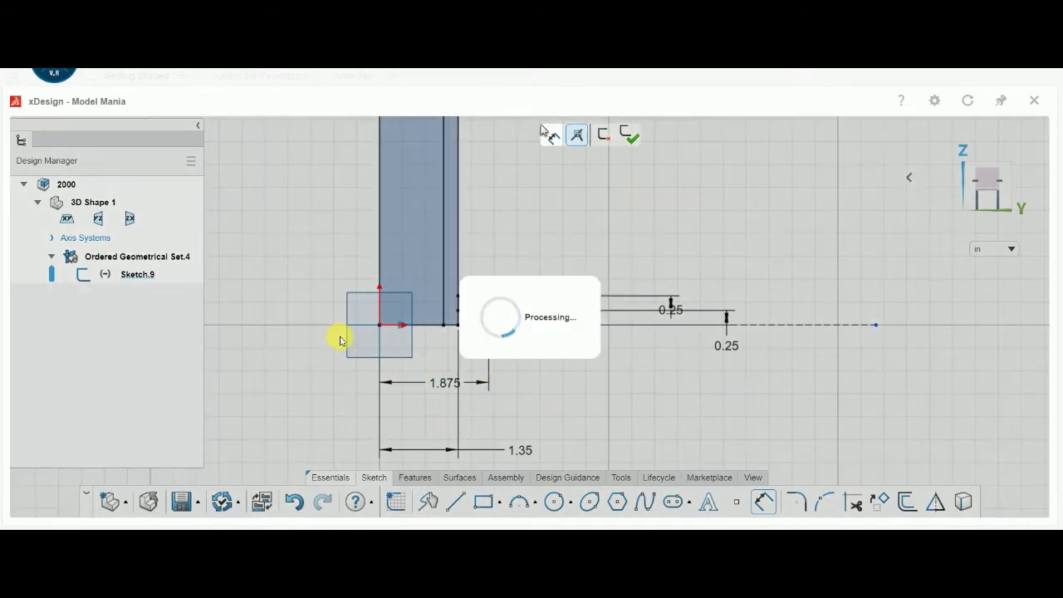
# Step: Dimension the profile height at 3.35 in
pyautogui.scroll(-2, 367, 235)
pyautogui.scroll(-2, 415, 200)
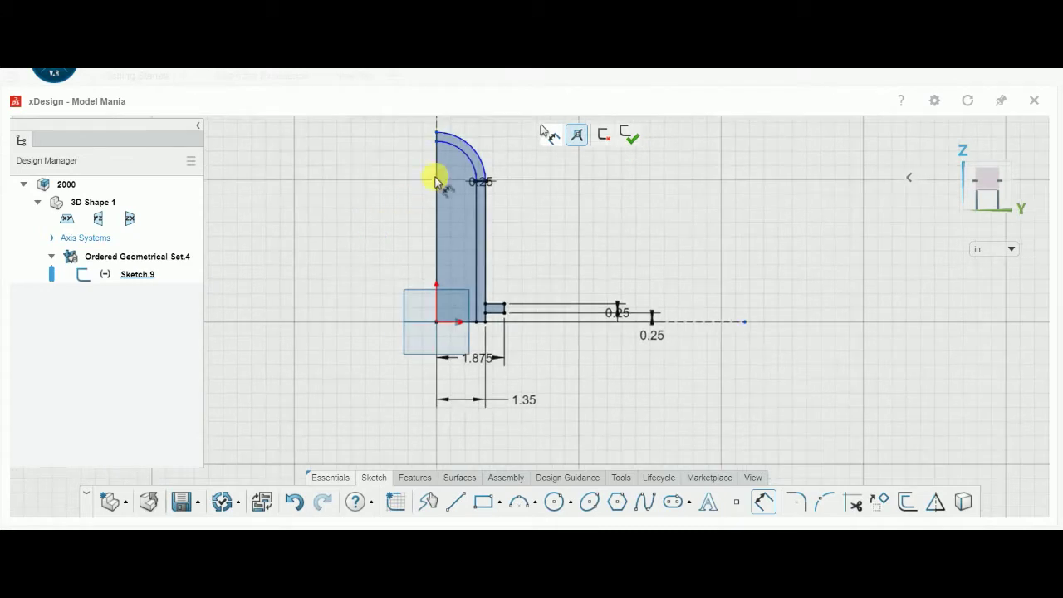
pyautogui.click(446, 151)
pyautogui.click(363, 217)
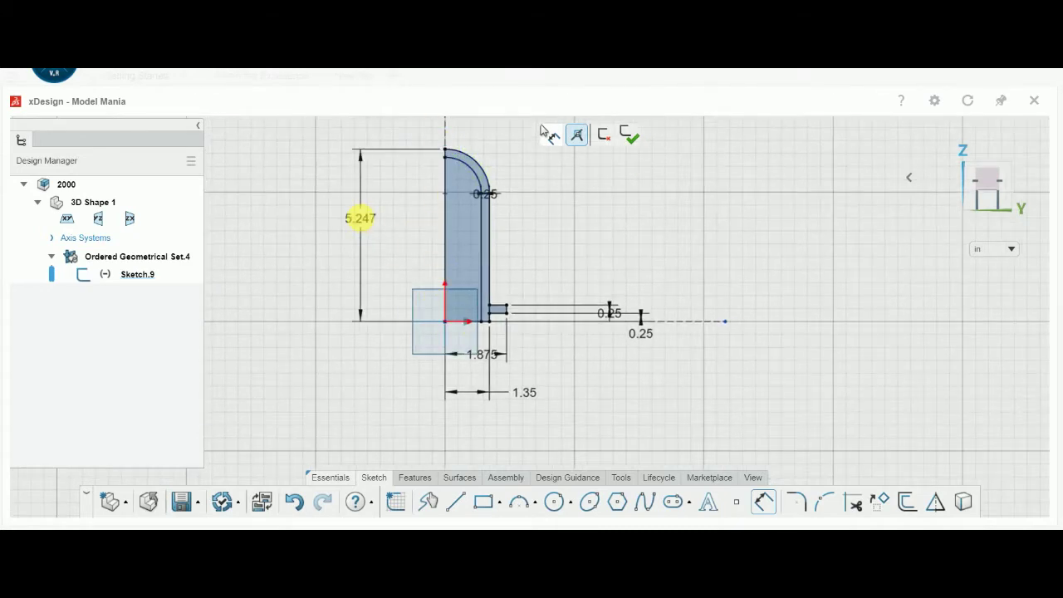
pyautogui.write('3.35')
pyautogui.press('Return')
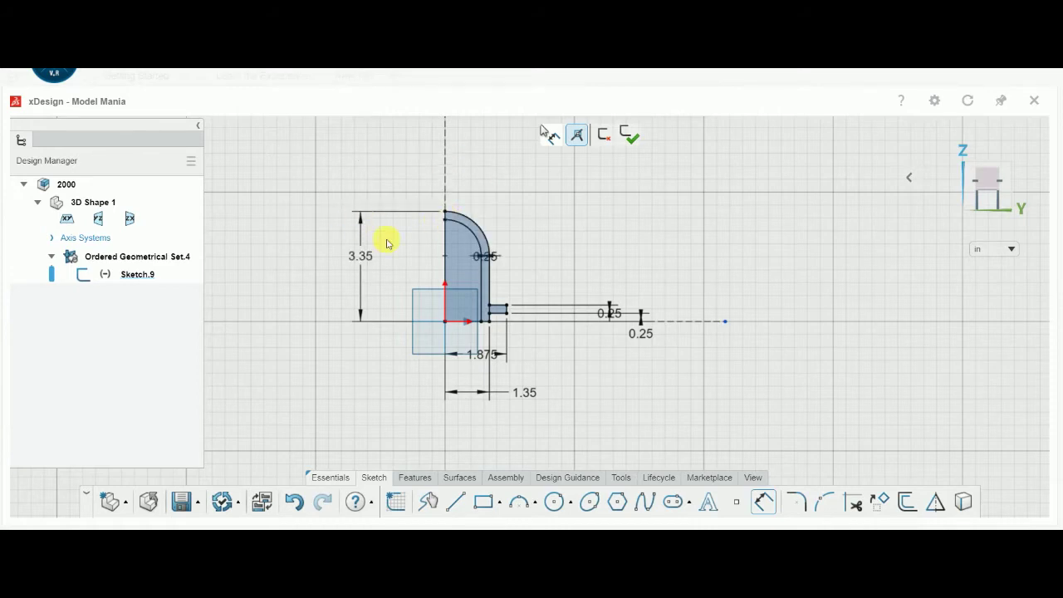
# Step: Move the 0.25 dimension clear of the narrow slot and finish the sketch
pyautogui.scroll(1, 295, 247)
pyautogui.scroll(1, 392, 330)
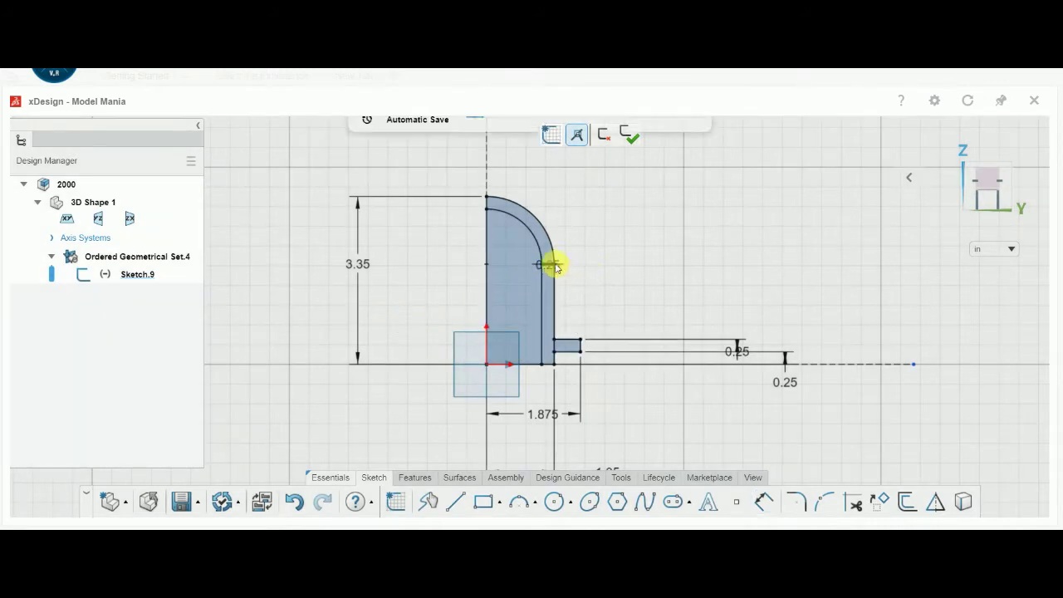
pyautogui.moveTo(561, 267); pyautogui.dragTo(619, 271)
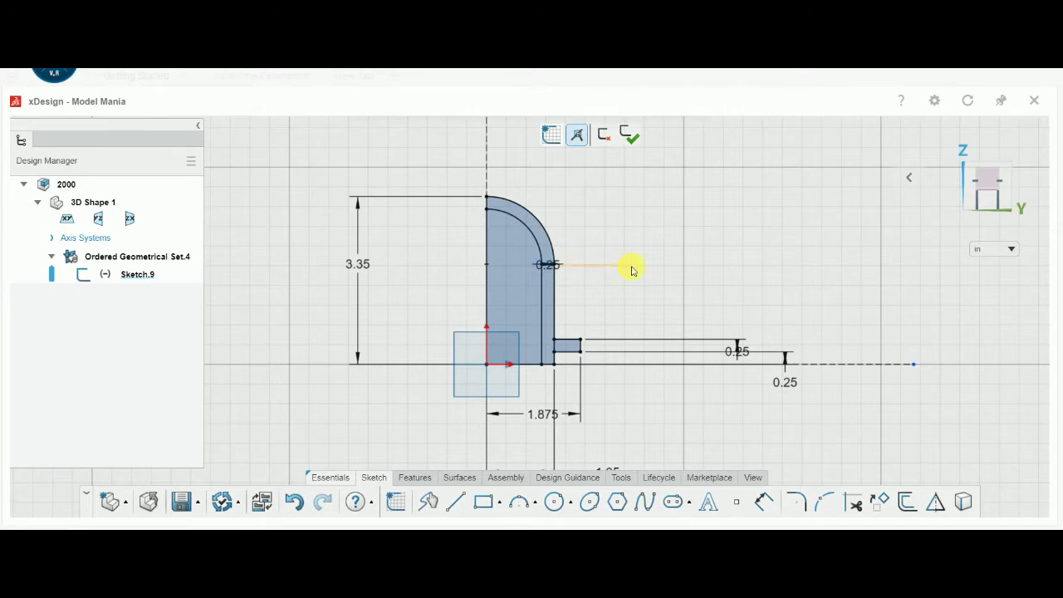
pyautogui.moveTo(667, 275); pyautogui.dragTo(668, 302)
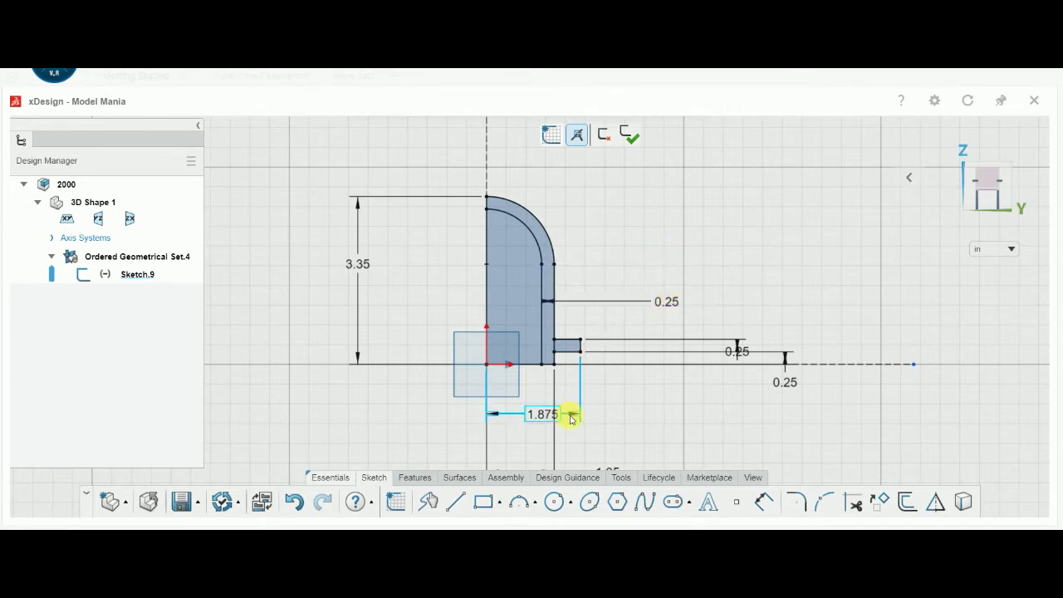
pyautogui.scroll(-2, 570, 420)
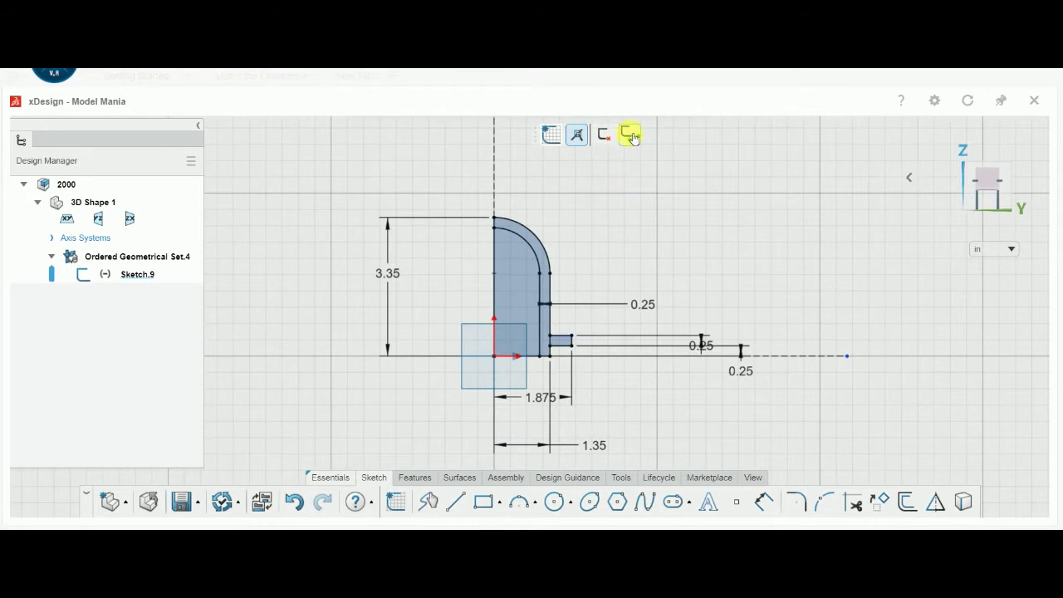
pyautogui.click(414, 477)
# Step: Revolve the closed profile a full 360° about Line 1 to create Revolve.9
pyautogui.click(517, 297)
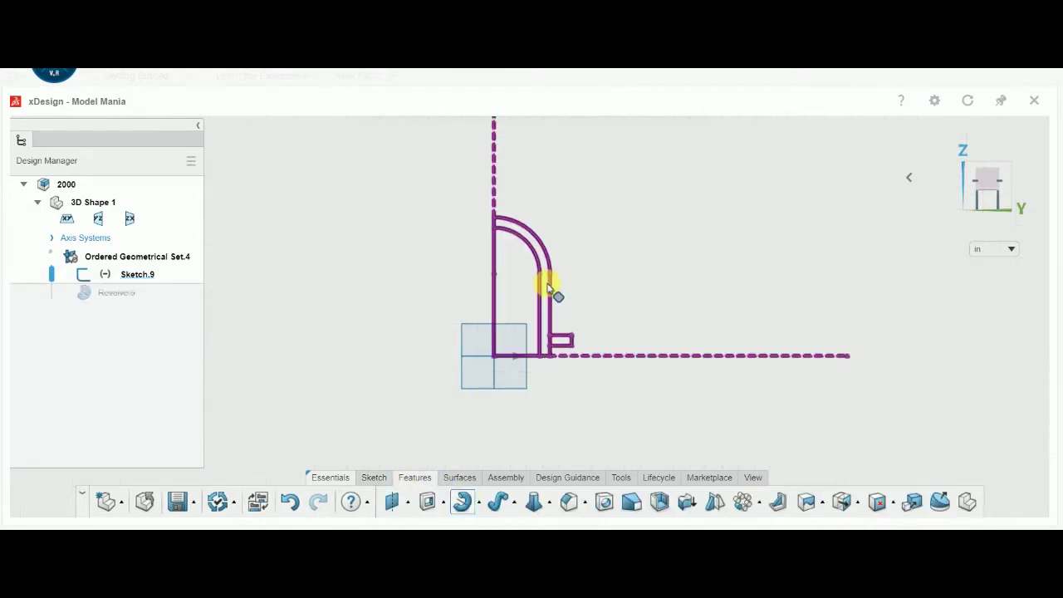
pyautogui.click(494, 154)
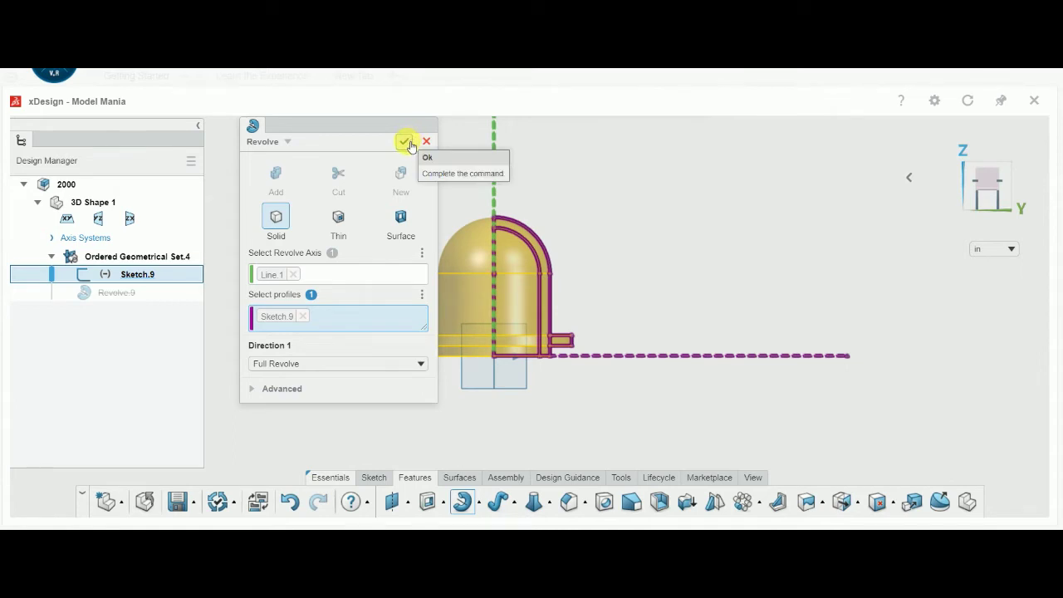
pyautogui.click(404, 142)
pyautogui.moveTo(493, 394)
pyautogui.mouseDown(button='middle')
pyautogui.moveTo(505, 301)
pyautogui.moveTo(496, 311)
pyautogui.moveTo(500, 431)
pyautogui.mouseUp(button='middle')
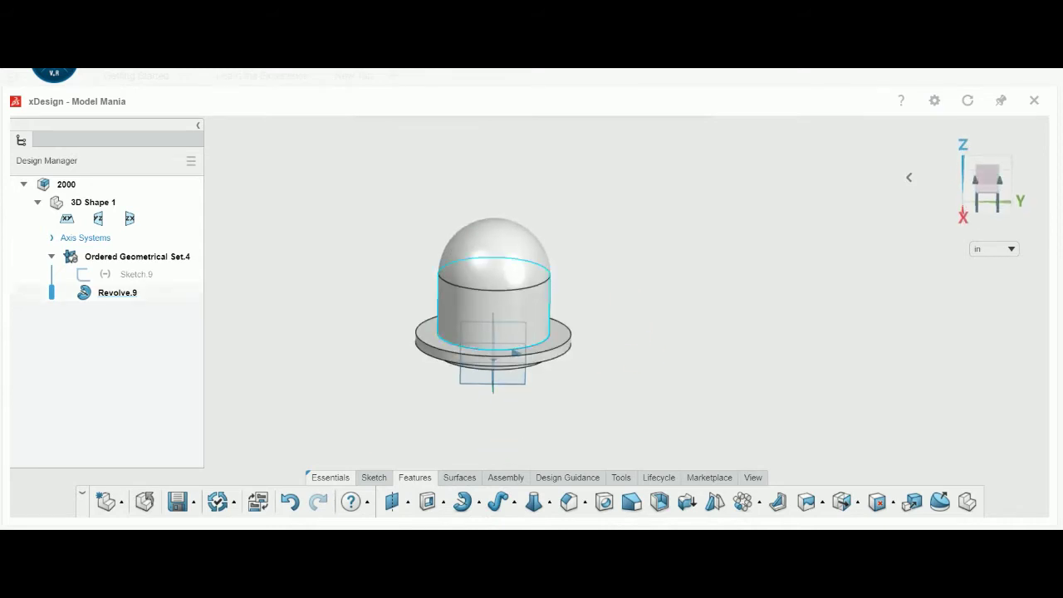
pyautogui.click(523, 386)
# Step: Draw a vertical construction line from the origin up through the dome
pyautogui.click(556, 322)
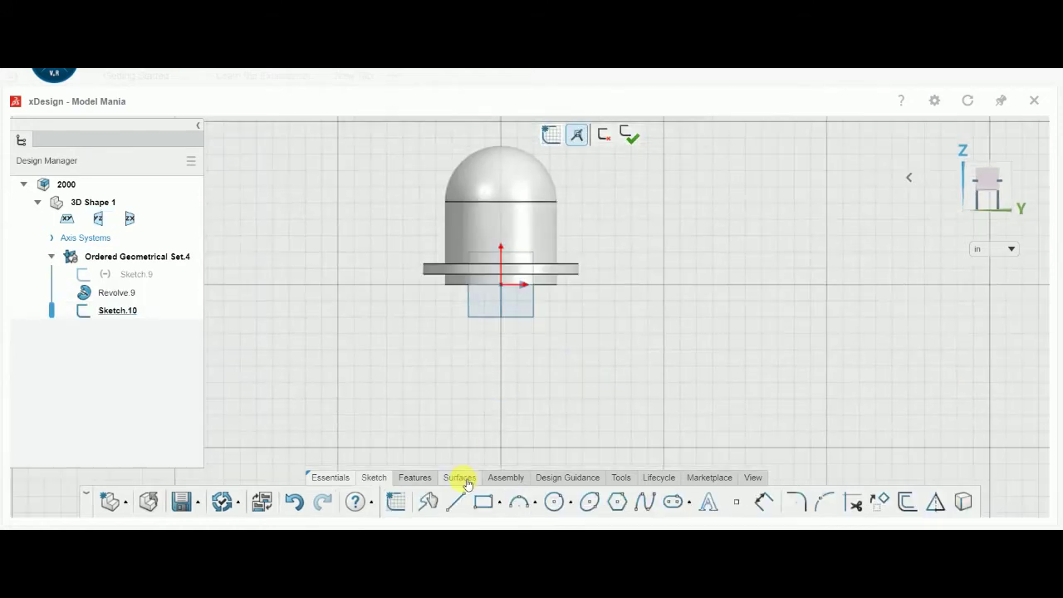
pyautogui.click(455, 501)
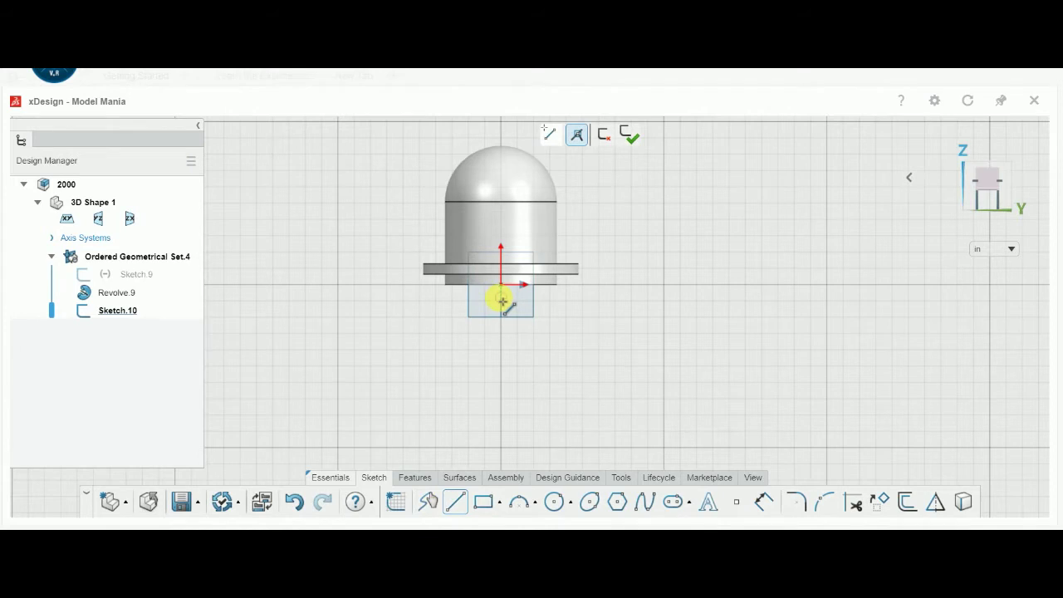
pyautogui.scroll(1, 501, 301)
pyautogui.click(506, 129)
pyautogui.press('Escape')
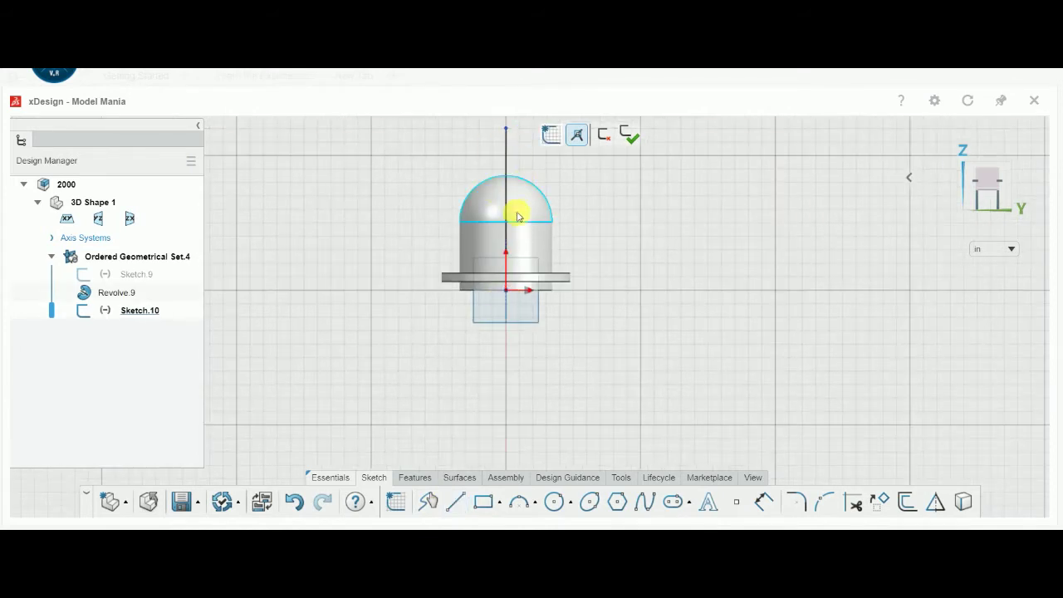
pyautogui.click(507, 160)
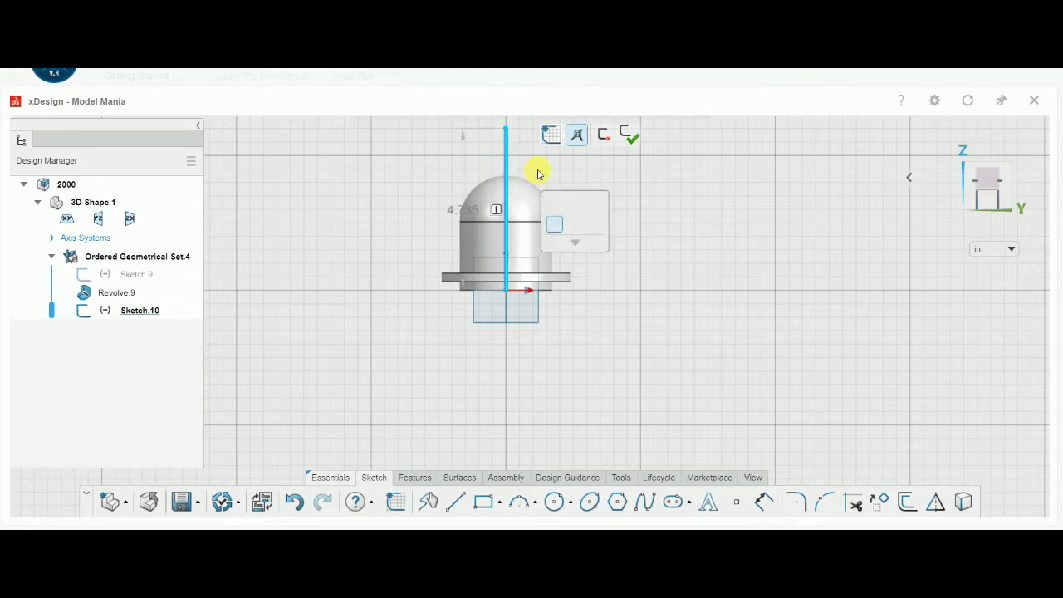
pyautogui.click(557, 204)
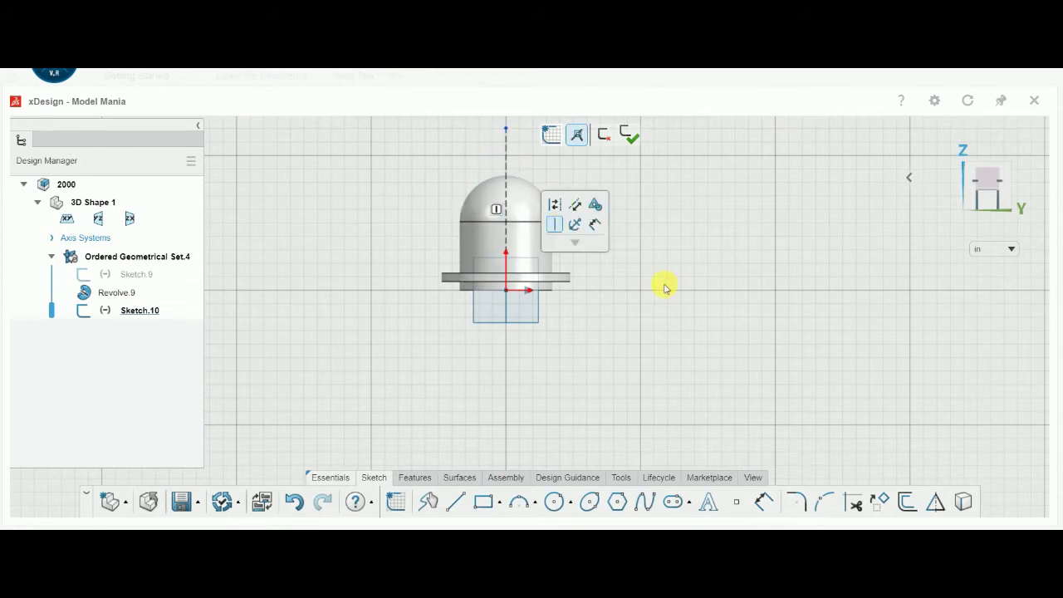
# Step: Draw three circles centred on the construction line: small top, larger middle, small bottom
pyautogui.click(555, 501)
pyautogui.scroll(-1, 473, 184)
pyautogui.scroll(-1, 449, 177)
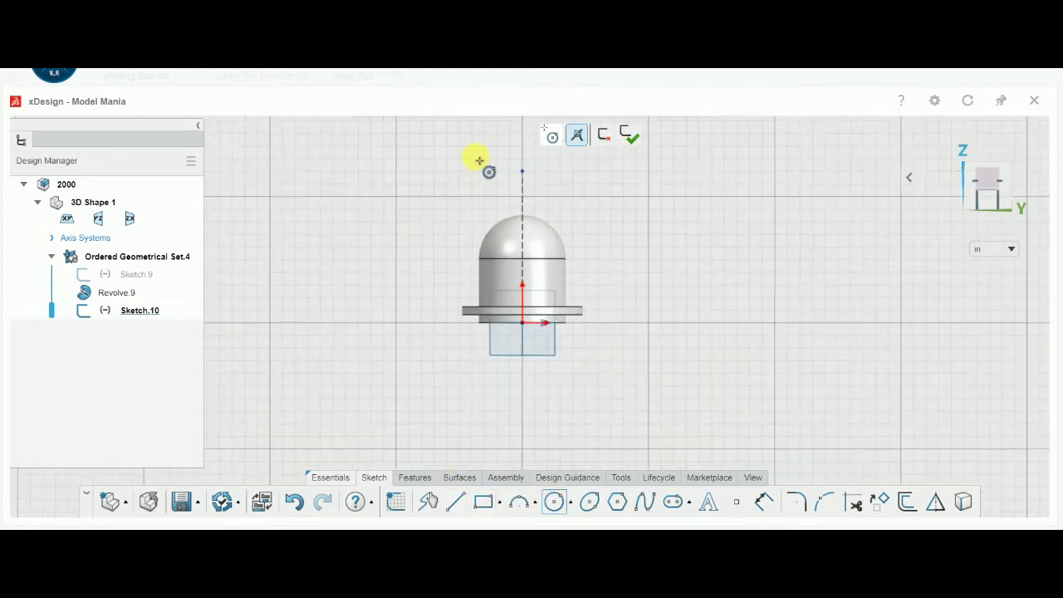
pyautogui.scroll(-1, 461, 157)
pyautogui.scroll(-1, 465, 162)
pyautogui.scroll(-1, 540, 286)
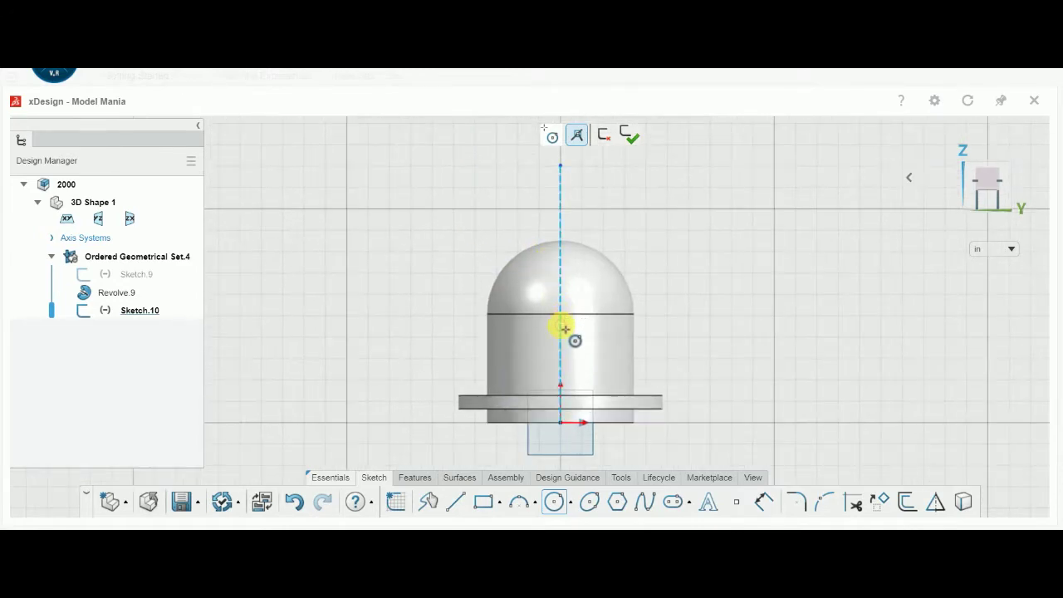
pyautogui.click(563, 328)
pyautogui.click(577, 346)
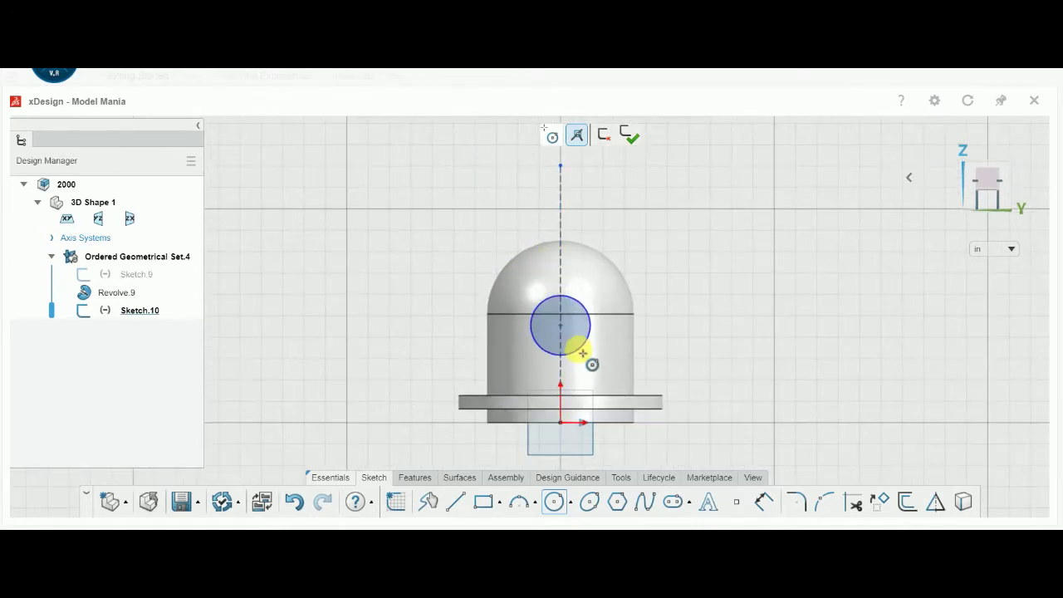
pyautogui.click(560, 264)
pyautogui.click(569, 265)
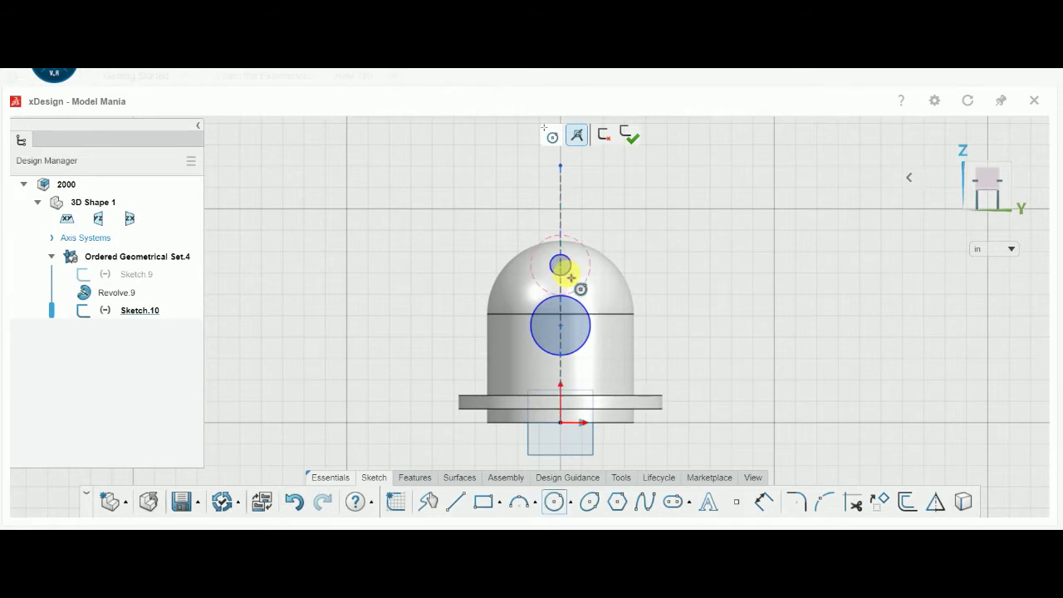
pyautogui.click(561, 381)
pyautogui.click(580, 390)
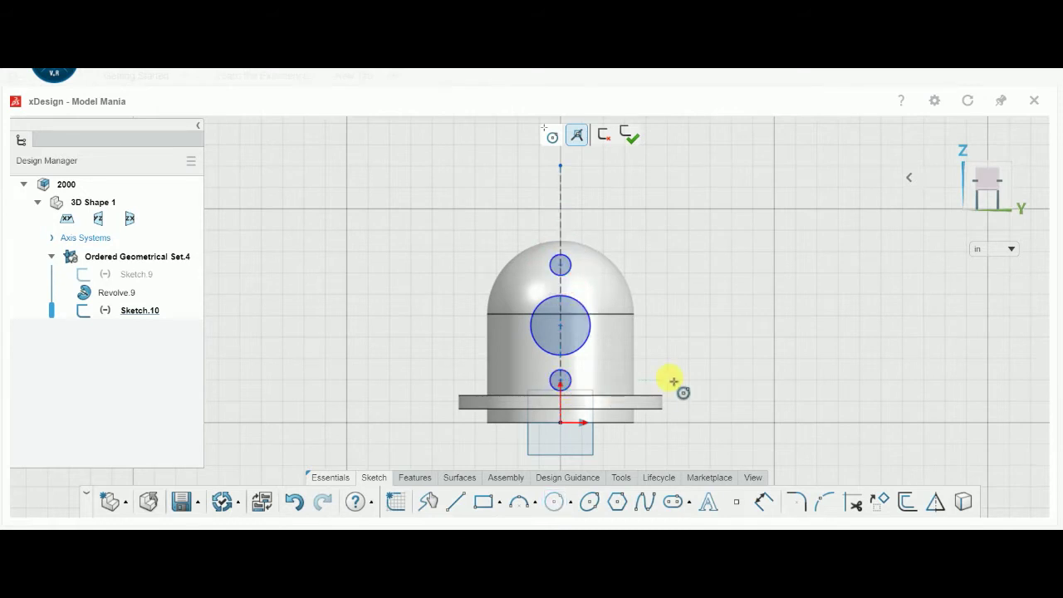
pyautogui.press('Escape')
pyautogui.rightClick(725, 403)
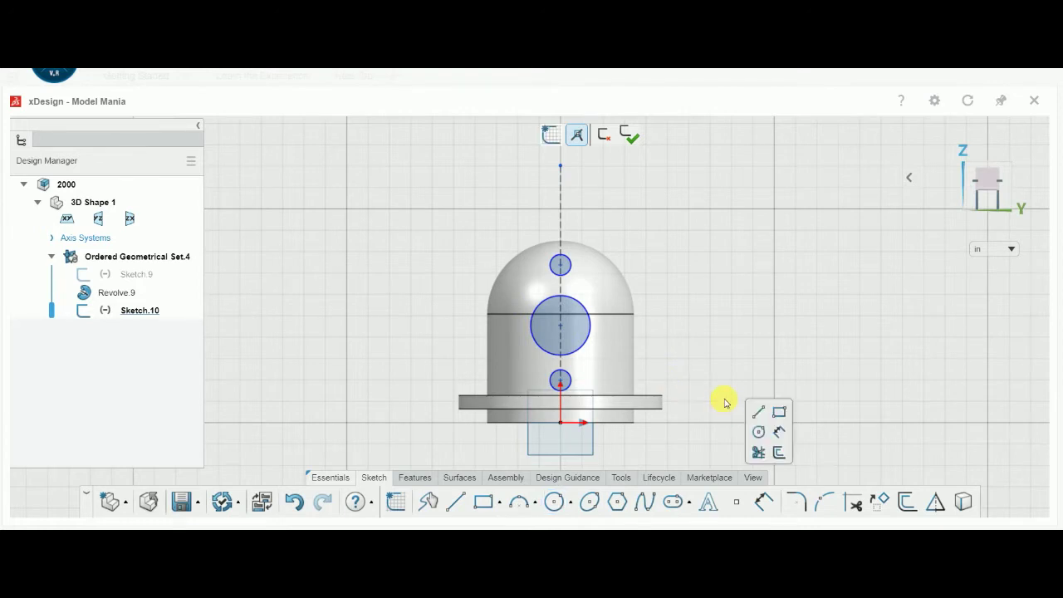
# Step: Dimension the bottom small circle to ø0.76 and the middle circle to ø1.22
pyautogui.click(779, 431)
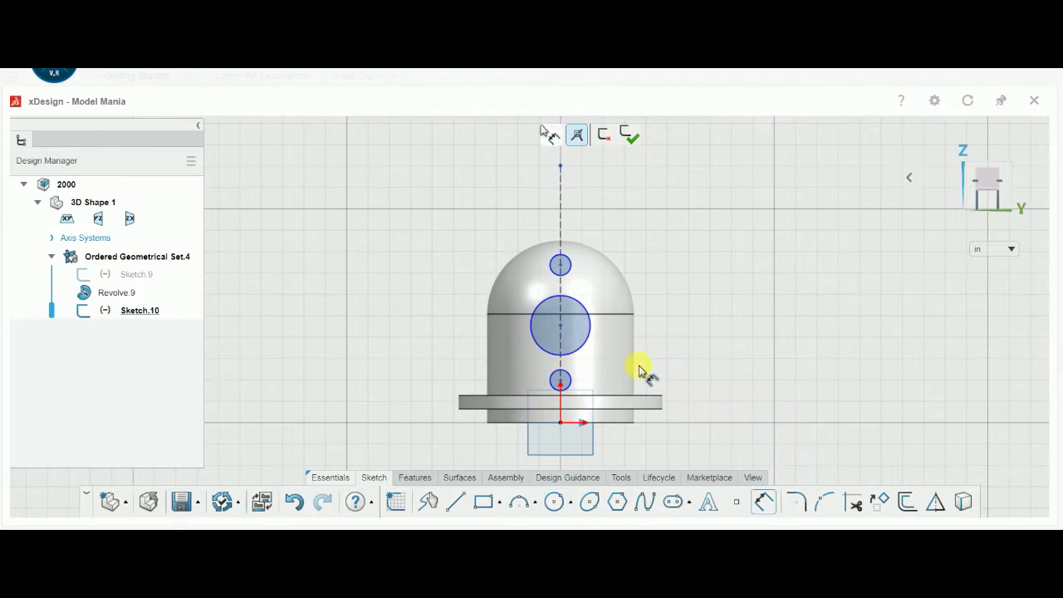
pyautogui.click(562, 381)
pyautogui.click(690, 374)
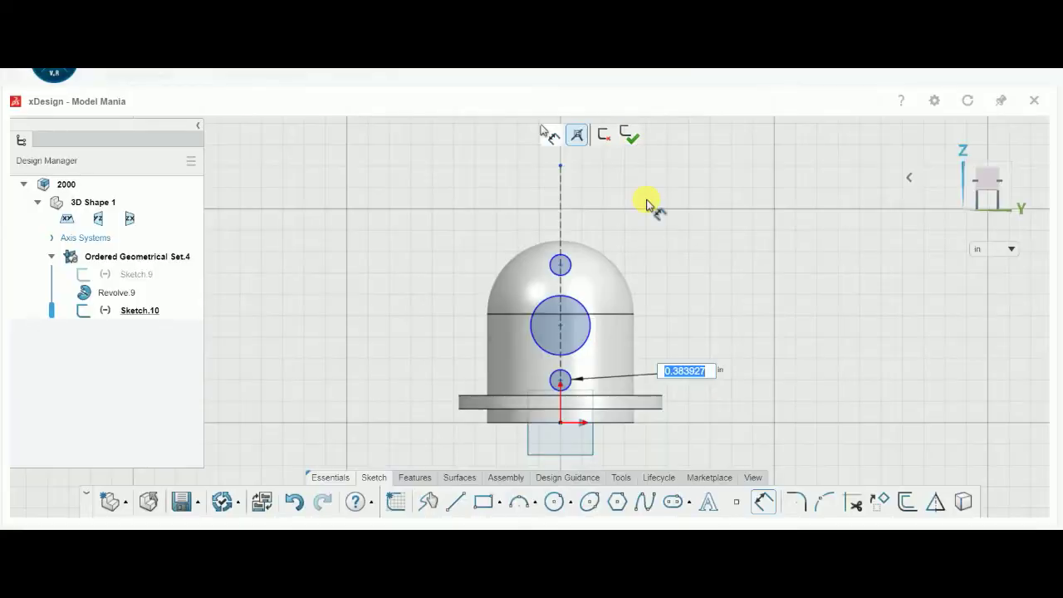
pyautogui.write('0.38')
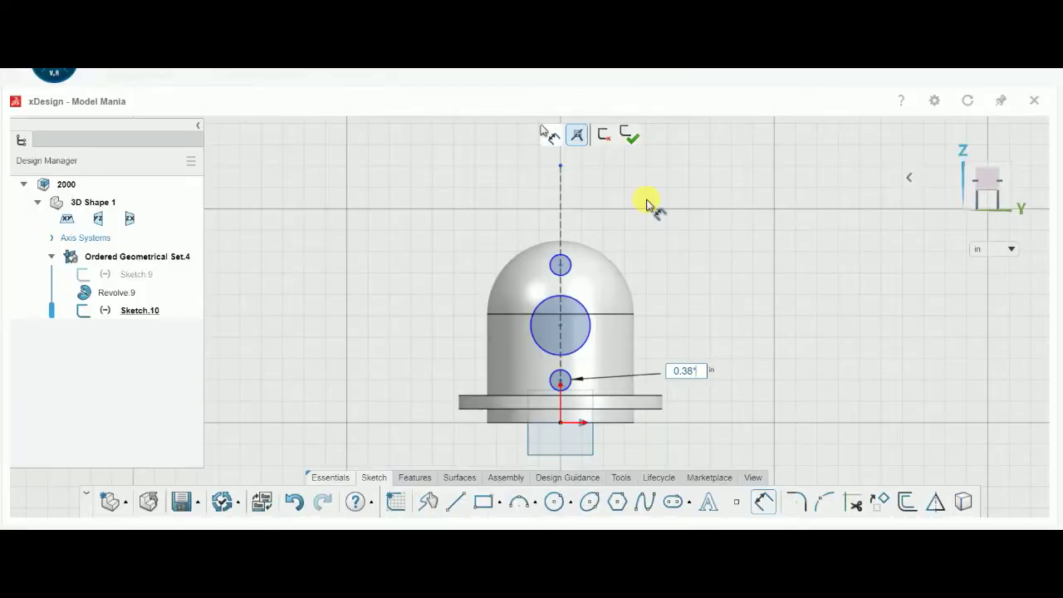
pyautogui.press('Return')
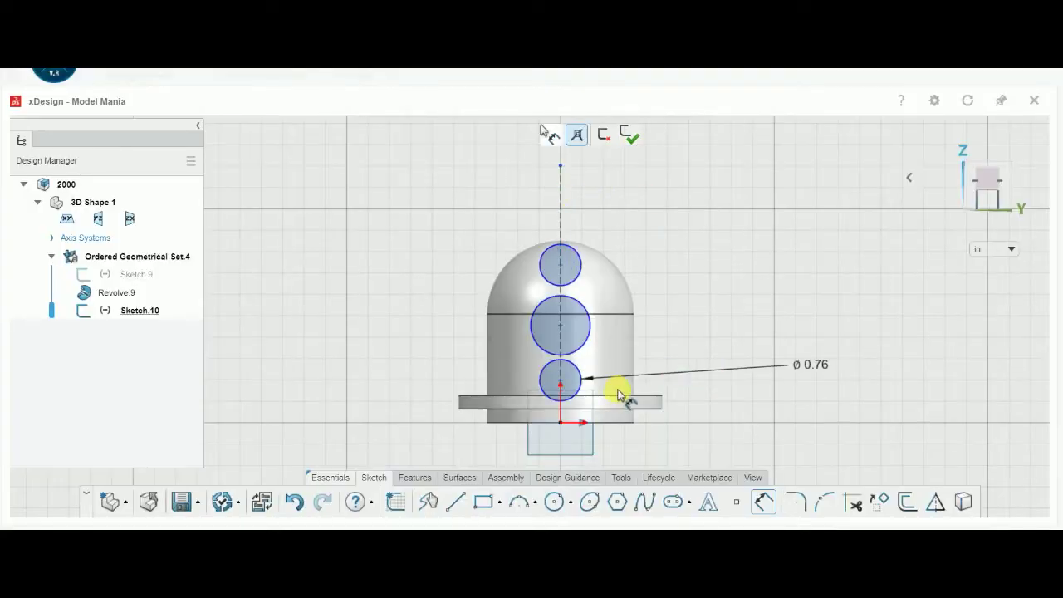
pyautogui.click(592, 334)
pyautogui.click(706, 333)
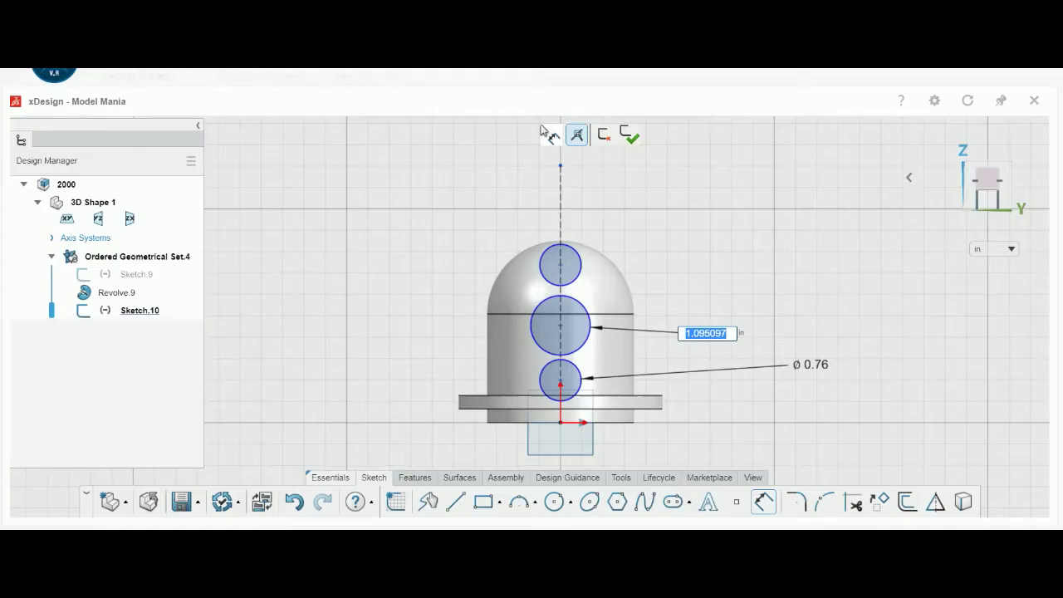
pyautogui.write('0.61*2')
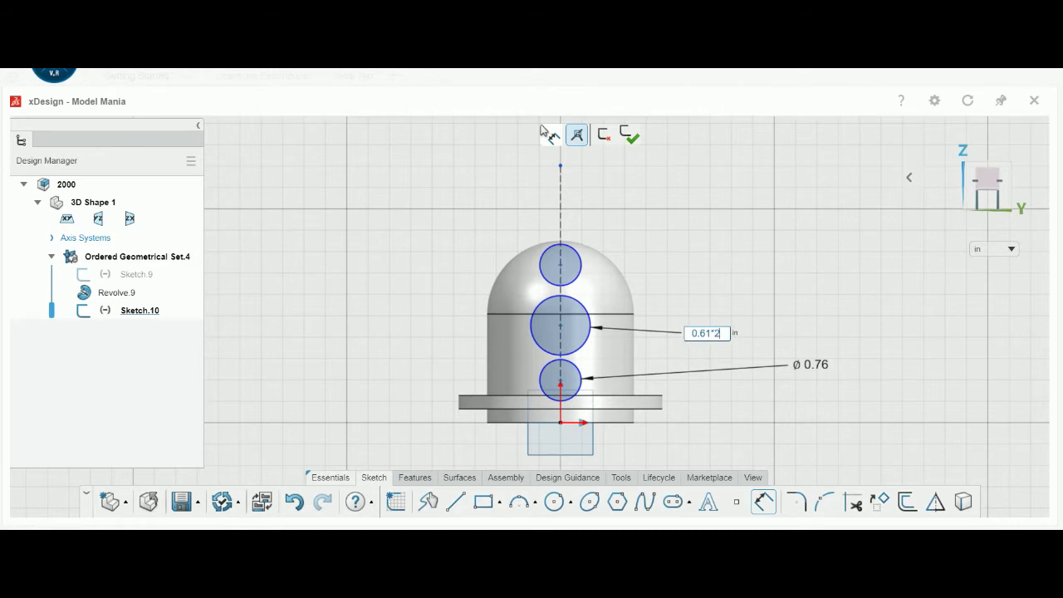
pyautogui.press('Return')
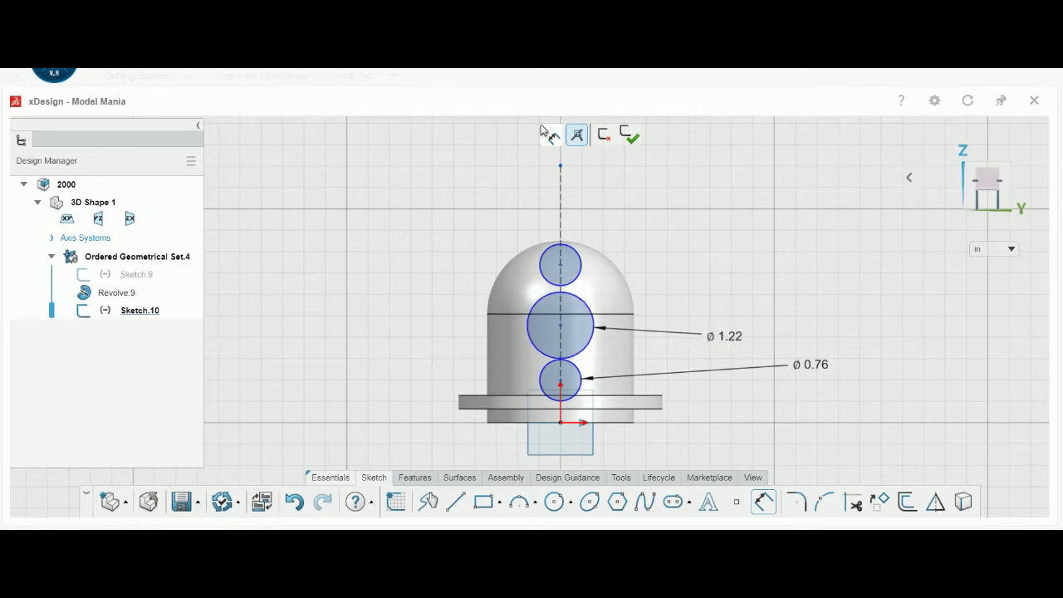
# Step: Set the distance between the two small circles' centres to 1.5
pyautogui.rightClick(764, 286)
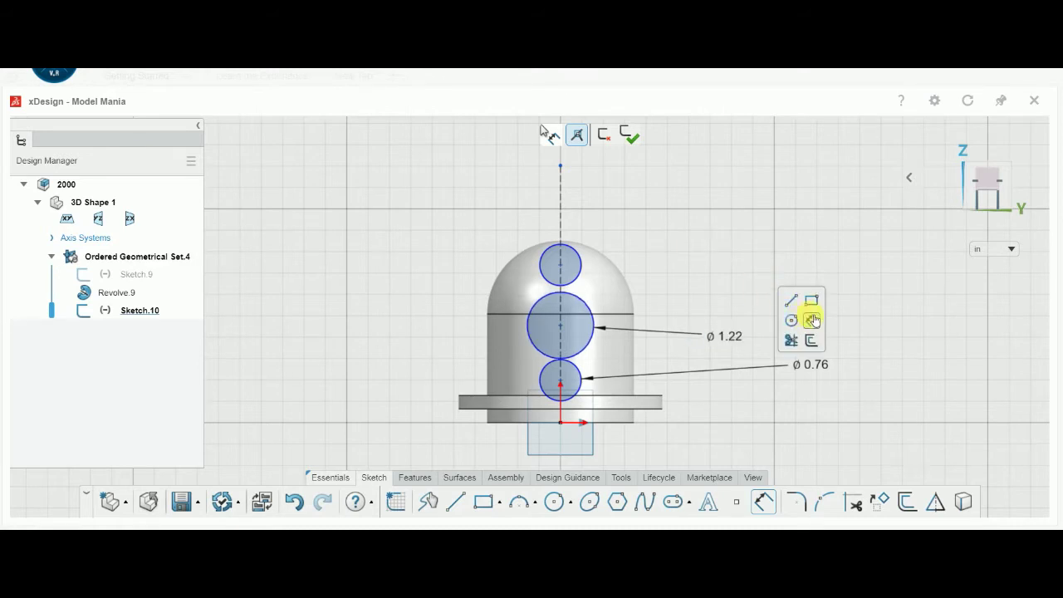
pyautogui.click(561, 263)
pyautogui.click(563, 382)
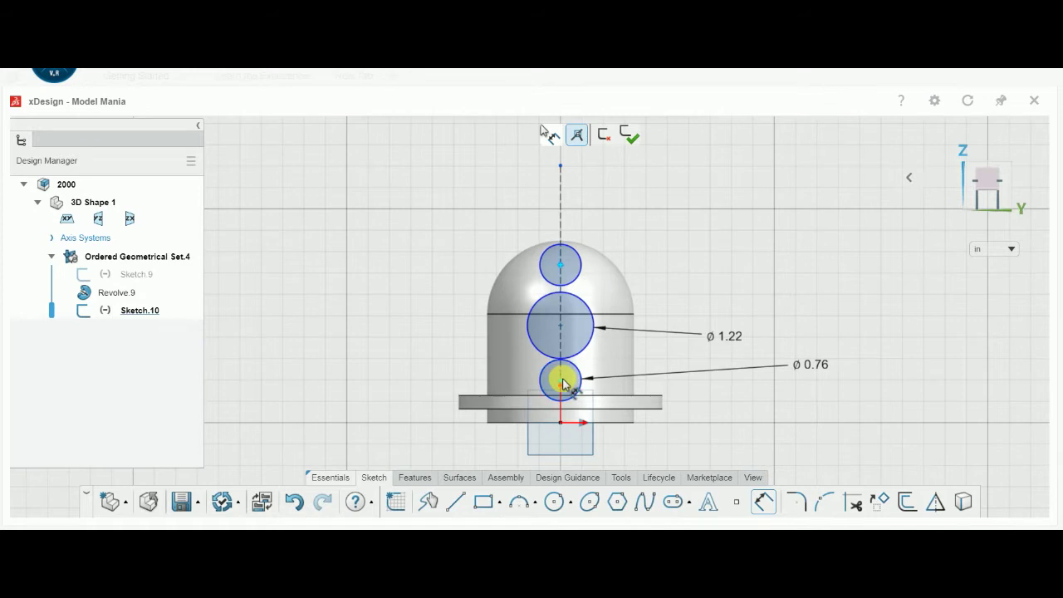
pyautogui.click(374, 319)
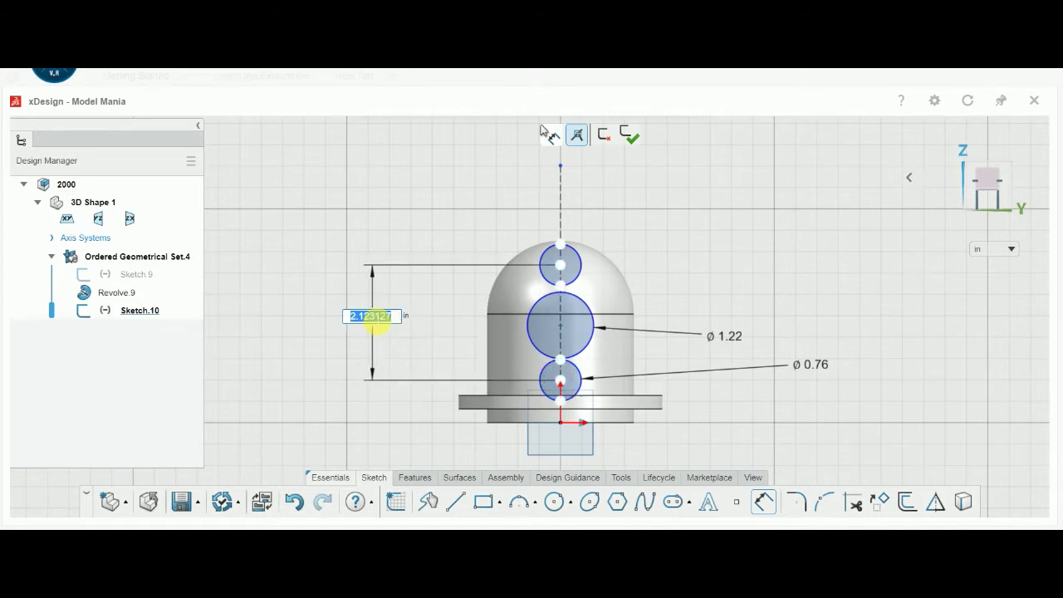
pyautogui.write('1')
pyautogui.press('Return')
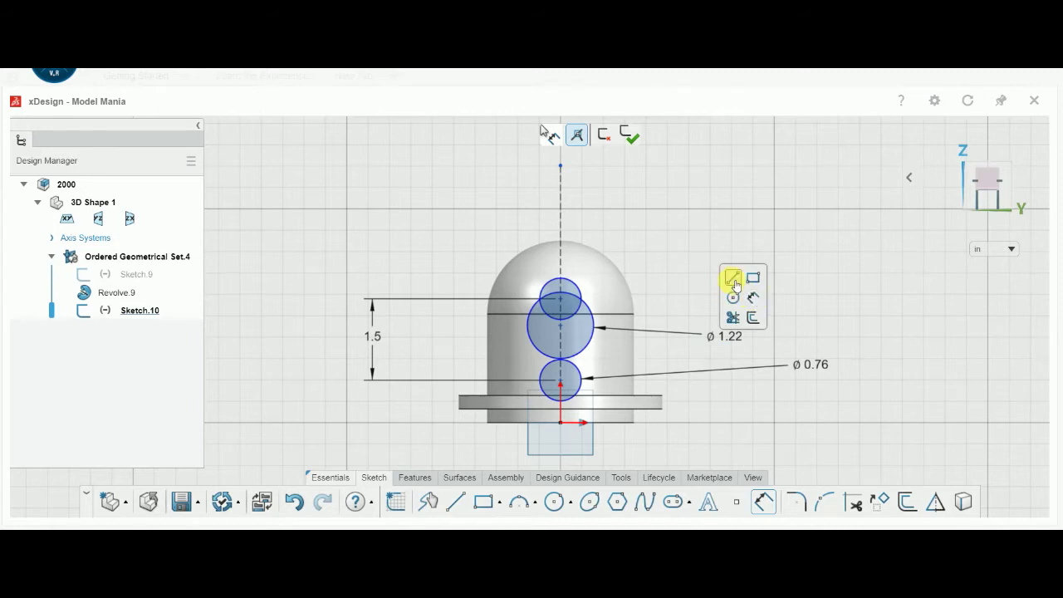
# Step: Draw a horizontal construction line rightward from the large circle's centre
pyautogui.click(733, 278)
pyautogui.click(561, 324)
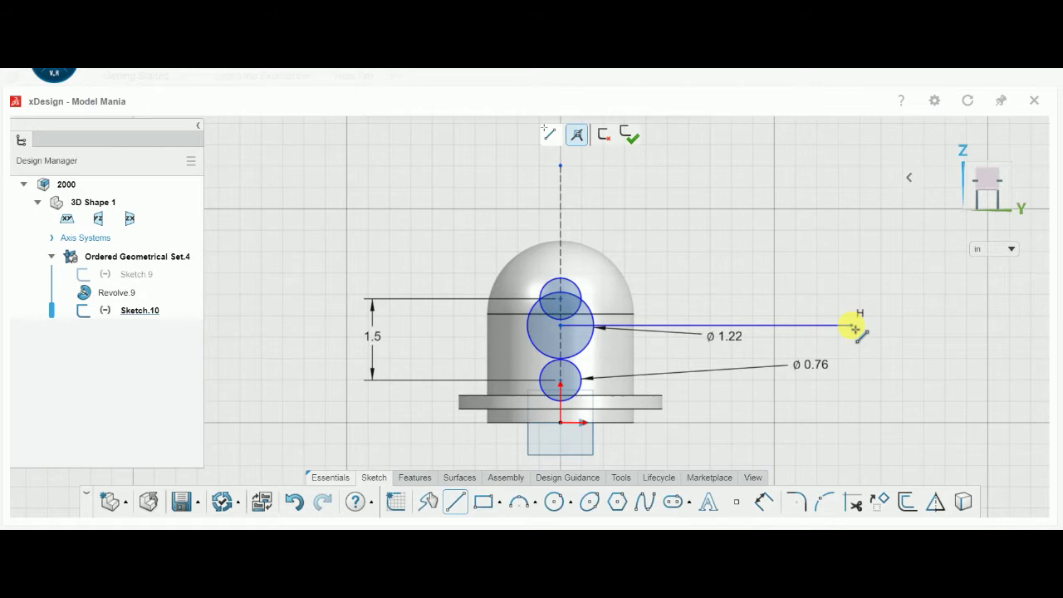
pyautogui.click(859, 330)
pyautogui.press('Escape')
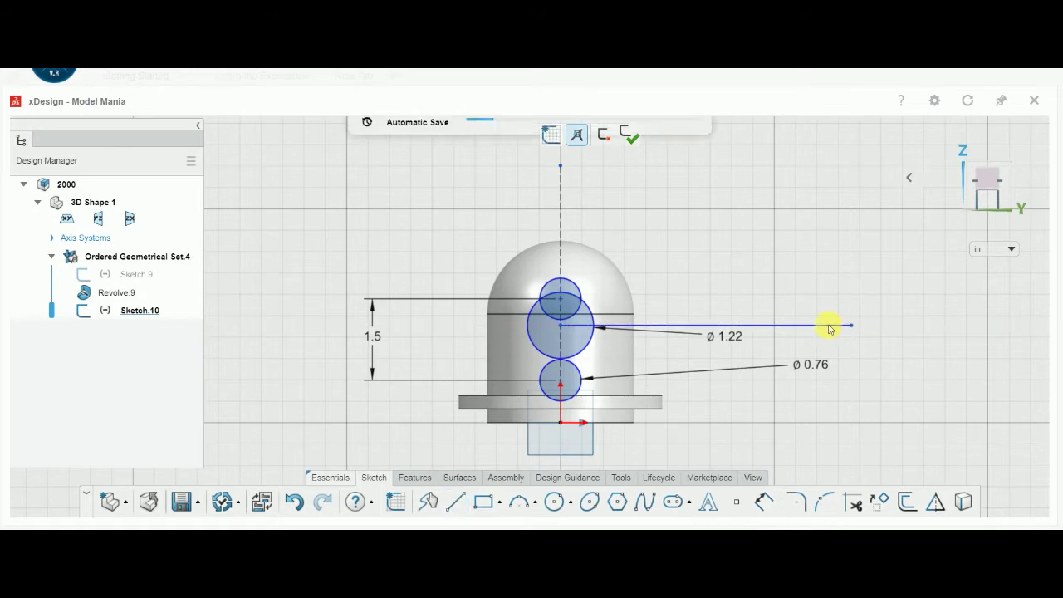
pyautogui.click(821, 327)
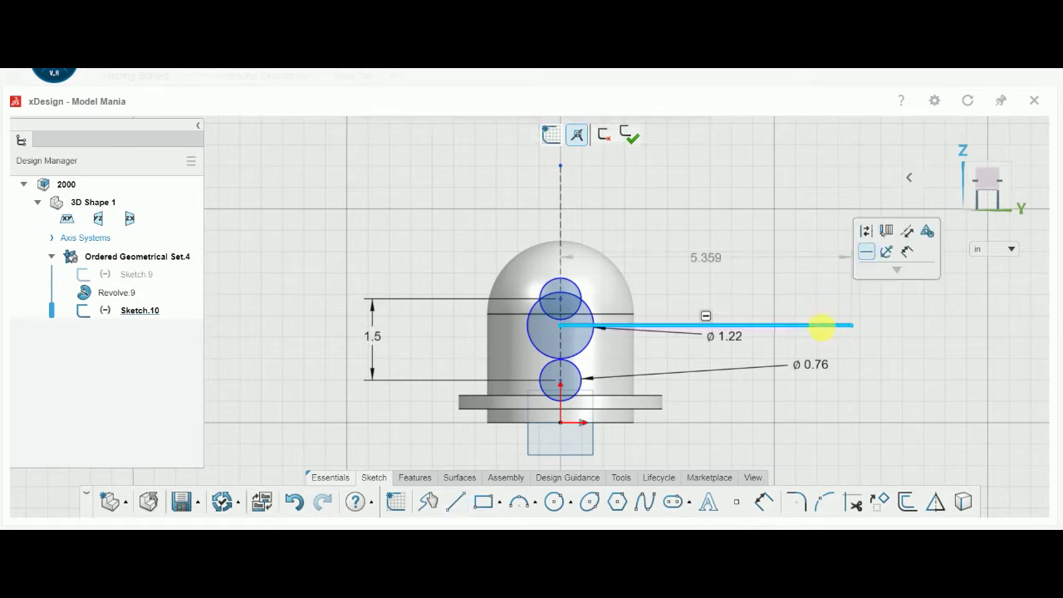
pyautogui.click(870, 233)
# Step: Make the two small circles symmetric about the horizontal construction line
pyautogui.click(562, 303)
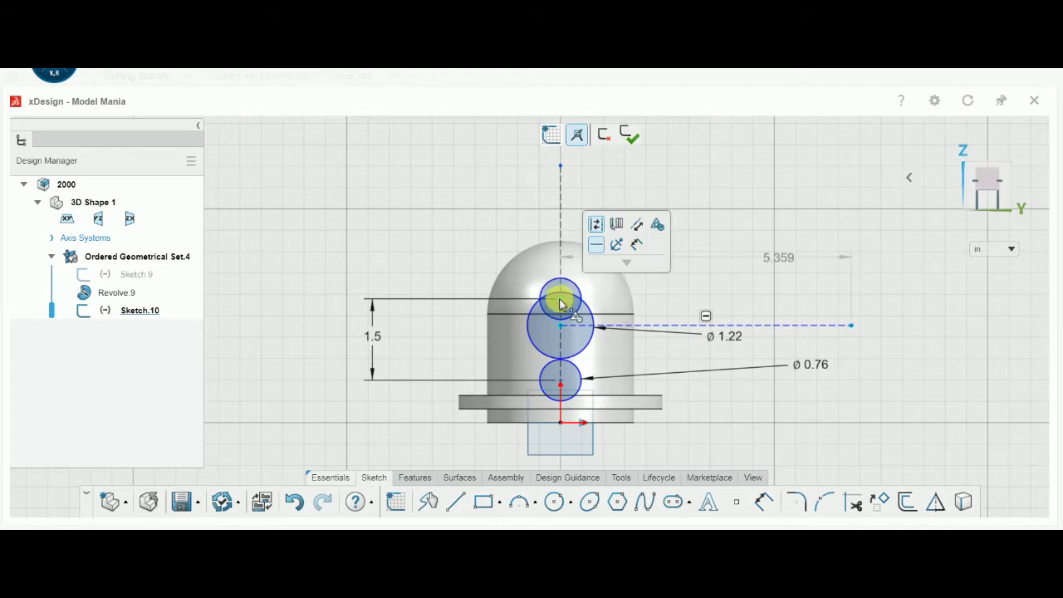
pyautogui.click(562, 380)
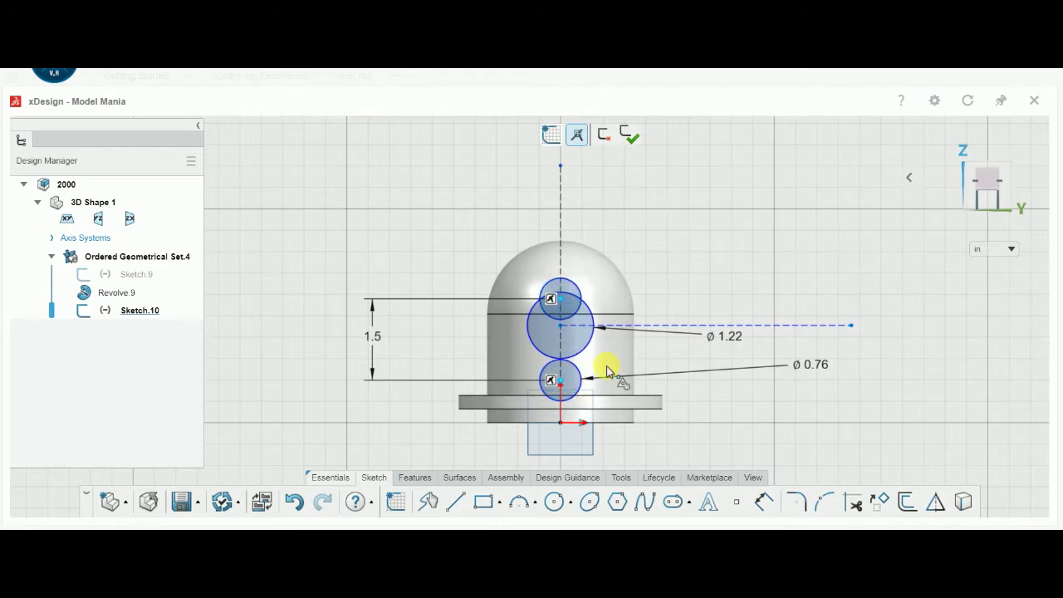
pyautogui.click(707, 326)
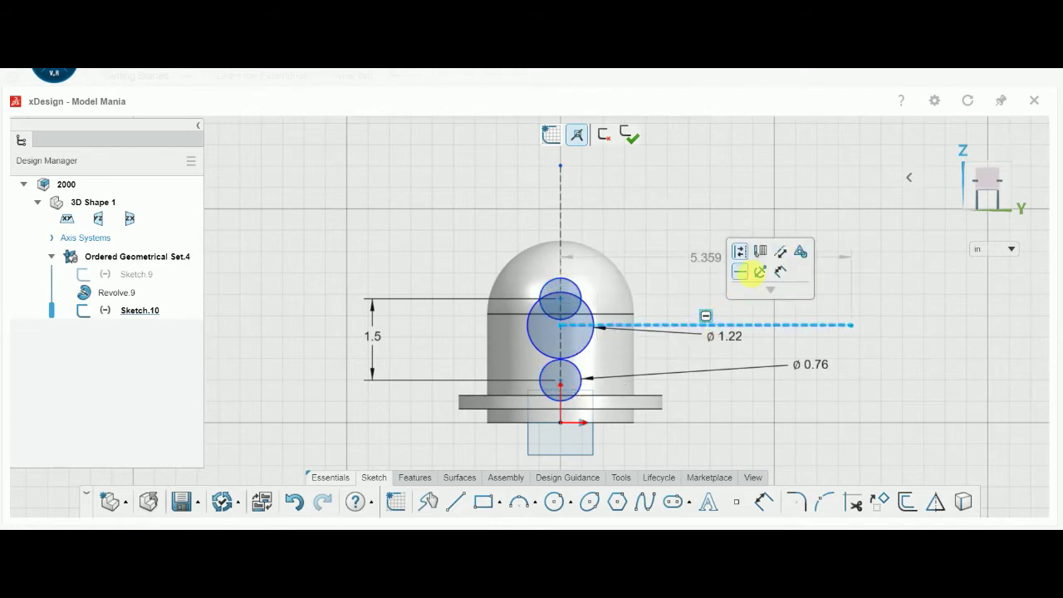
pyautogui.click(564, 304)
pyautogui.click(562, 349)
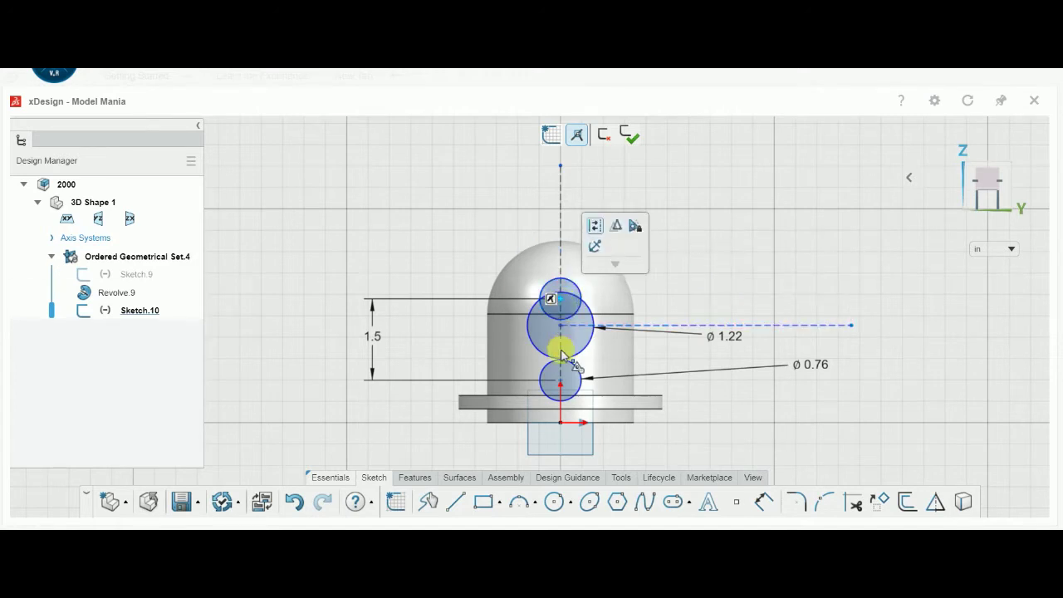
pyautogui.click(561, 379)
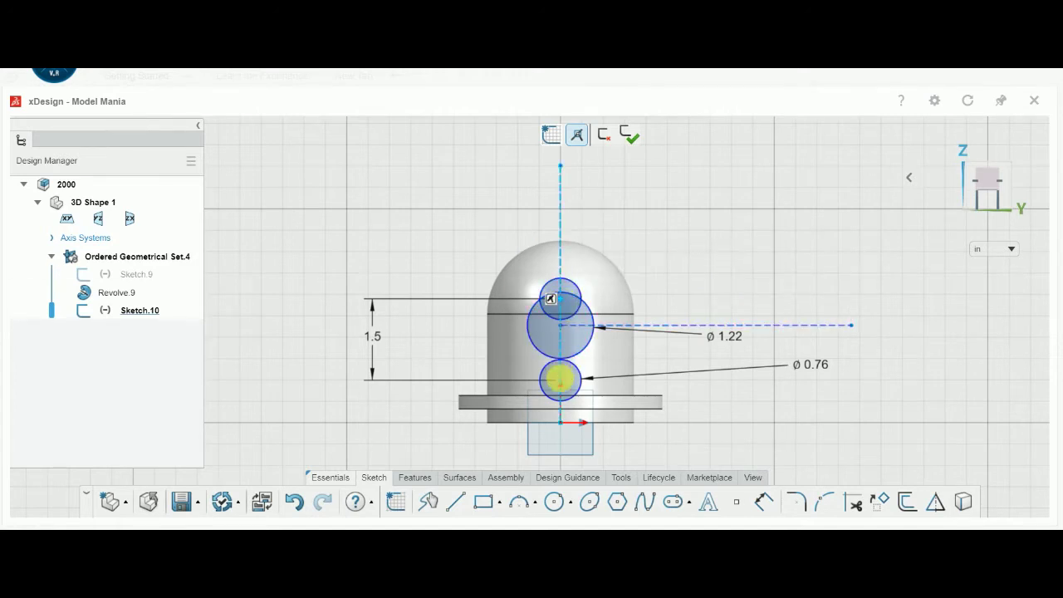
pyautogui.click(751, 327)
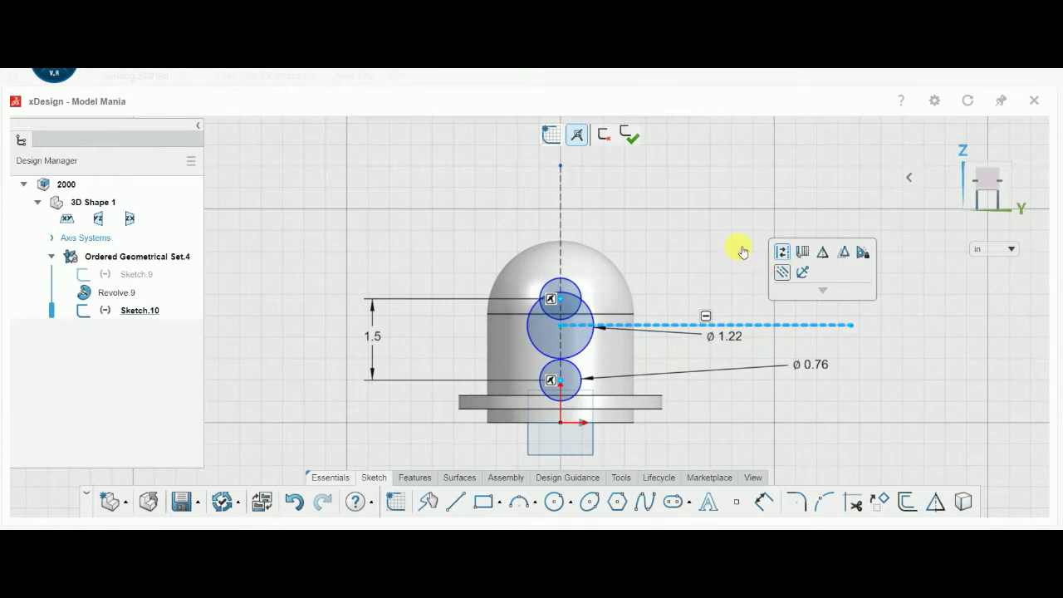
pyautogui.click(781, 252)
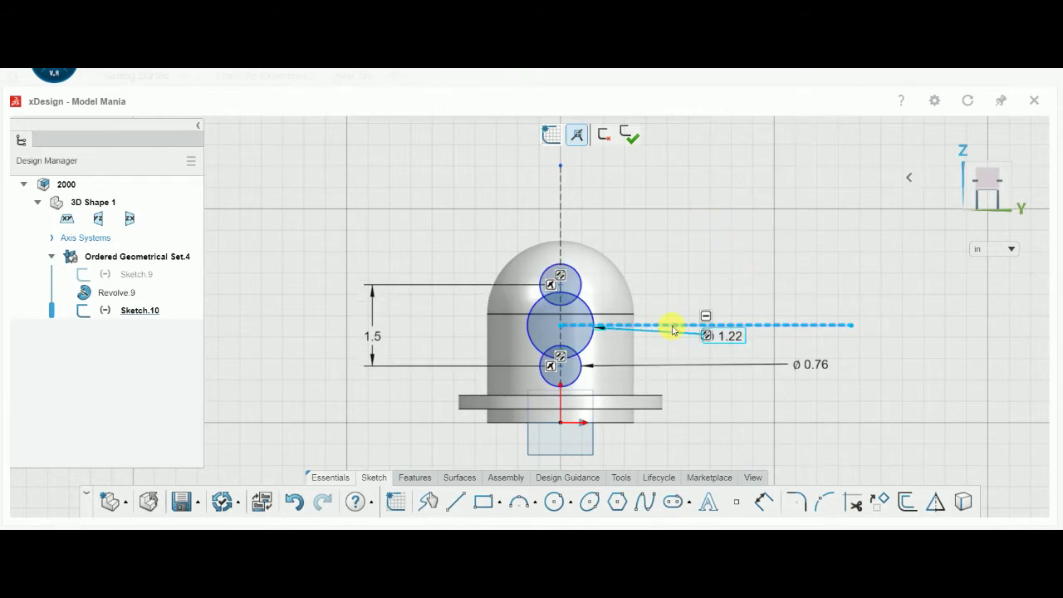
pyautogui.click(634, 355)
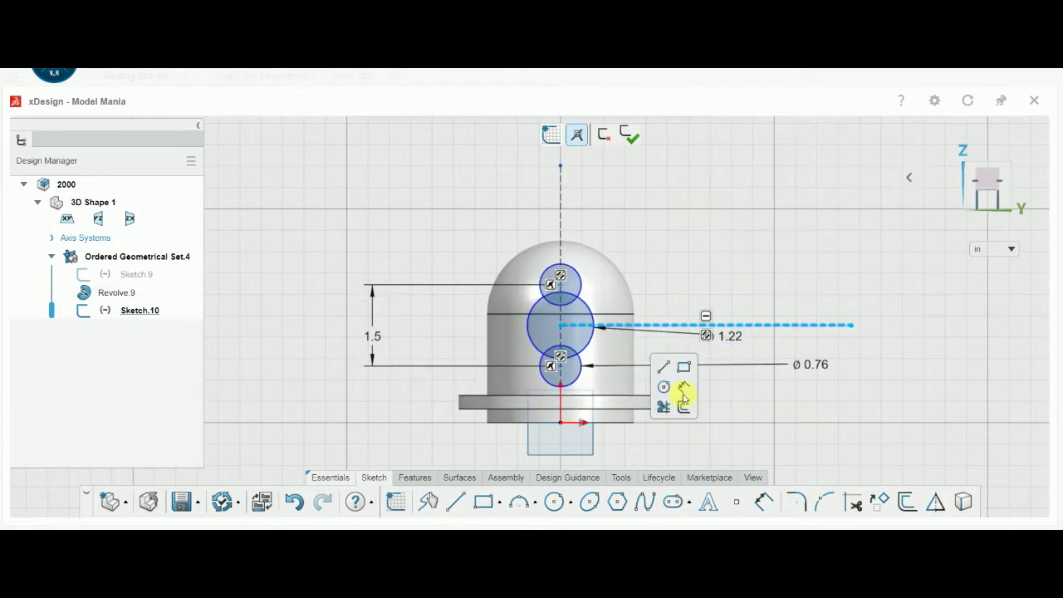
pyautogui.click(665, 368)
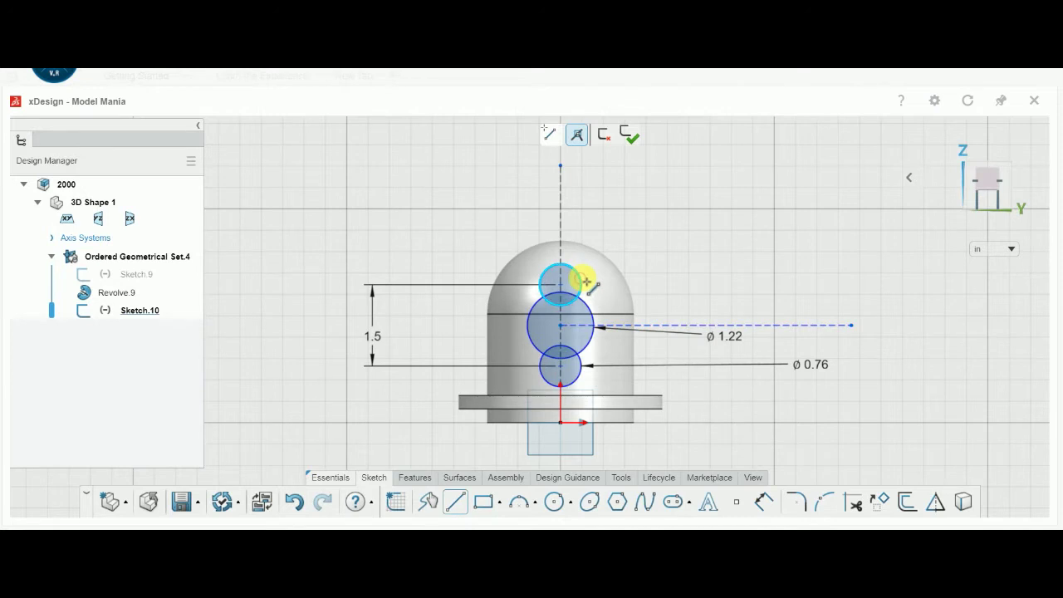
# Step: Draw two right-side lines joining the upper and lower small circles to the middle circle
pyautogui.click(586, 282)
pyautogui.click(595, 323)
pyautogui.press('Escape')
pyautogui.click(590, 371)
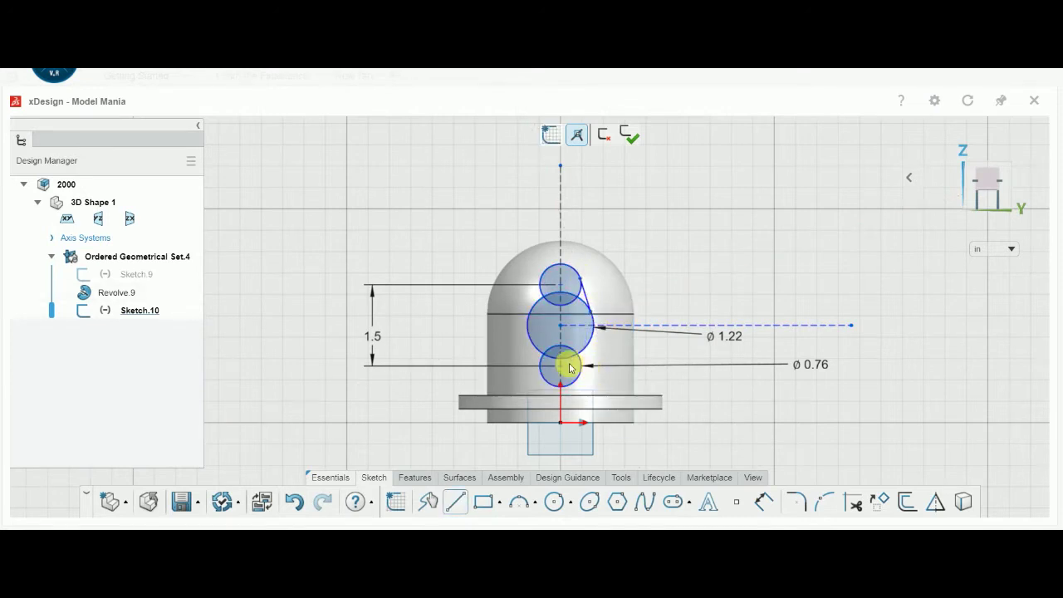
pyautogui.click(604, 355)
pyautogui.press('Escape')
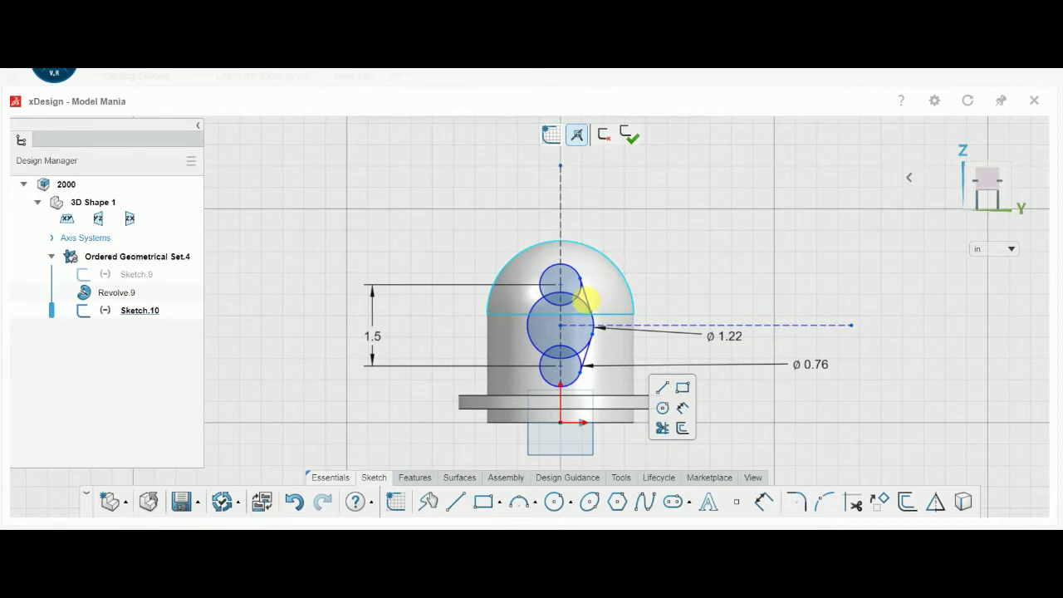
# Step: Make the upper right line tangent to the top small circle
pyautogui.press('d')
pyautogui.click(575, 291)
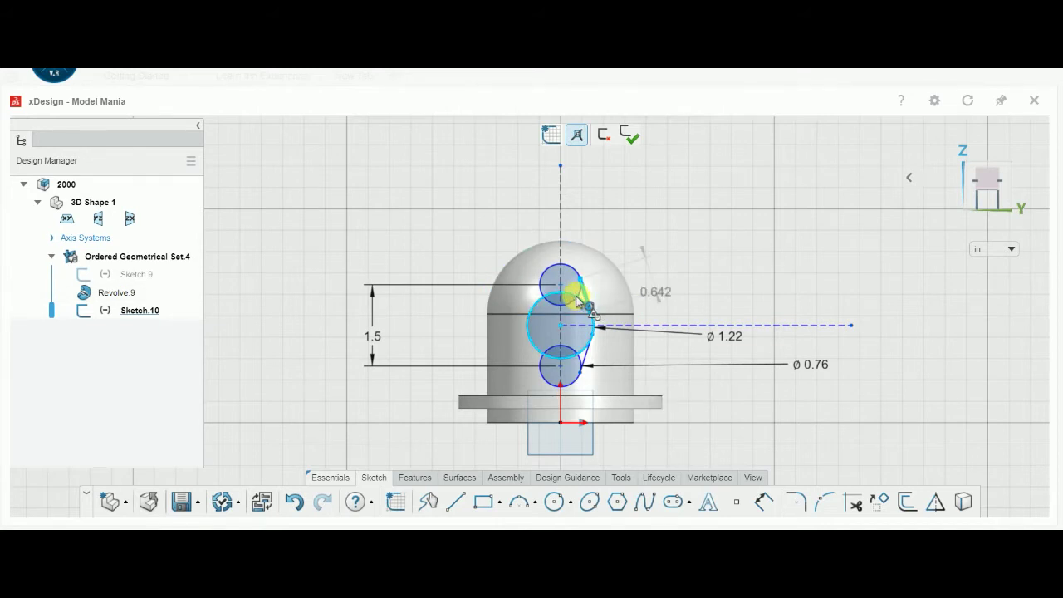
pyautogui.click(576, 279)
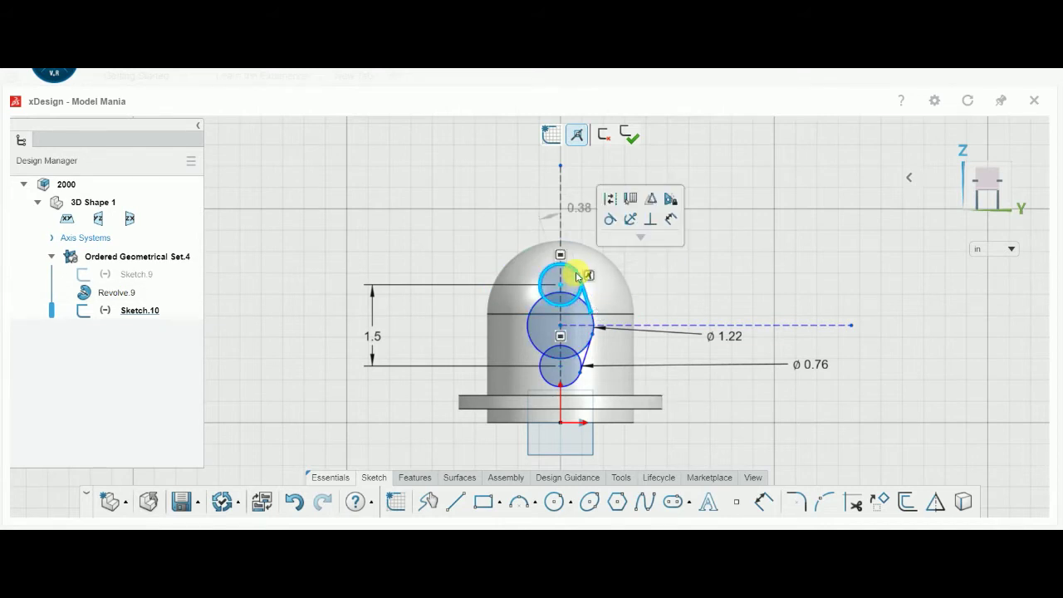
pyautogui.click(610, 220)
pyautogui.click(584, 312)
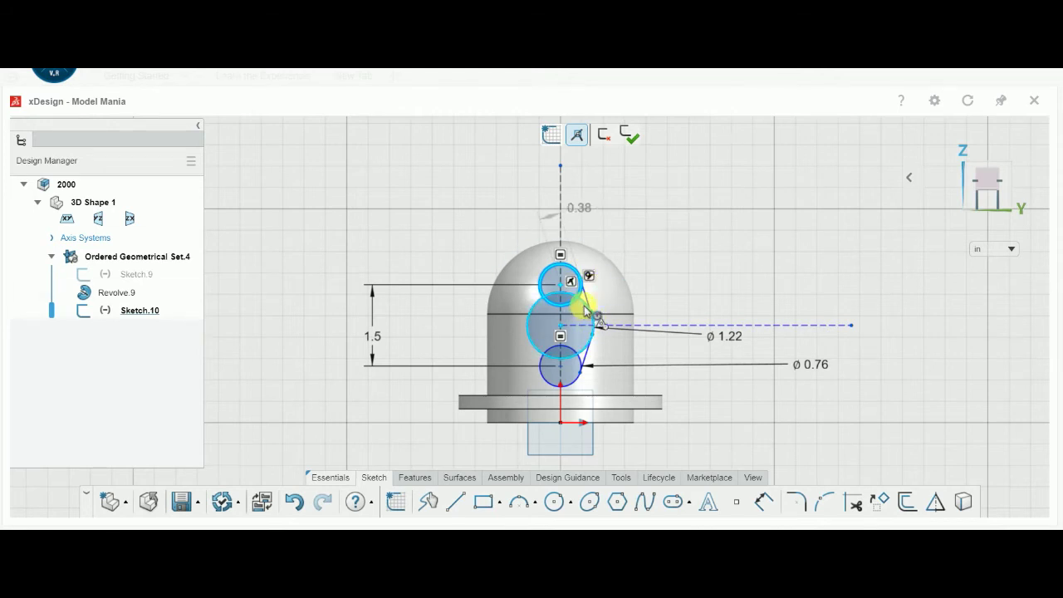
pyautogui.click(584, 296)
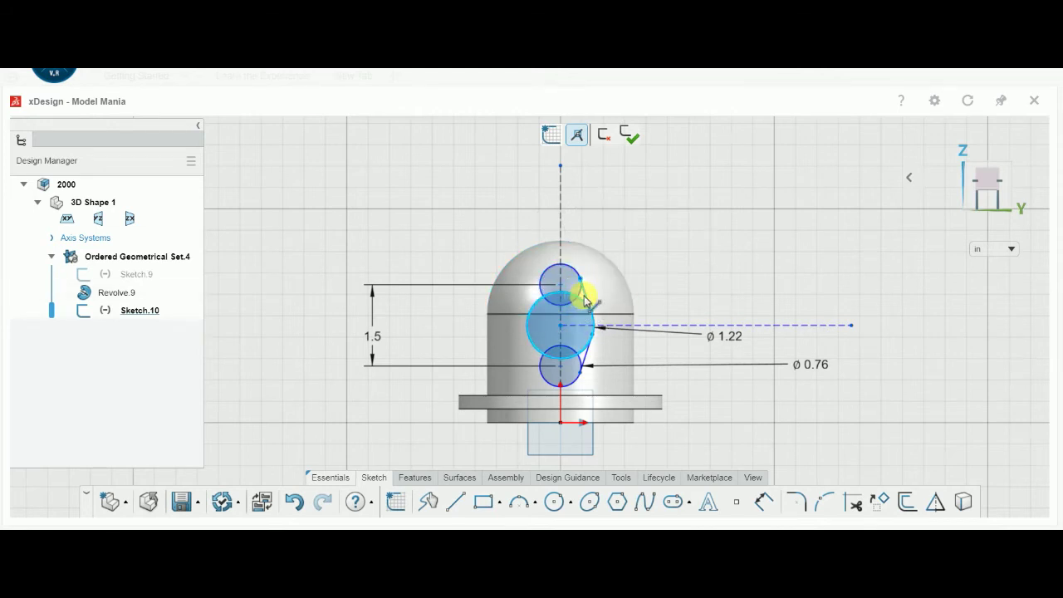
# Step: Make the lines tangent to the Ø1.22 circle and the lower small circle
pyautogui.click(645, 231)
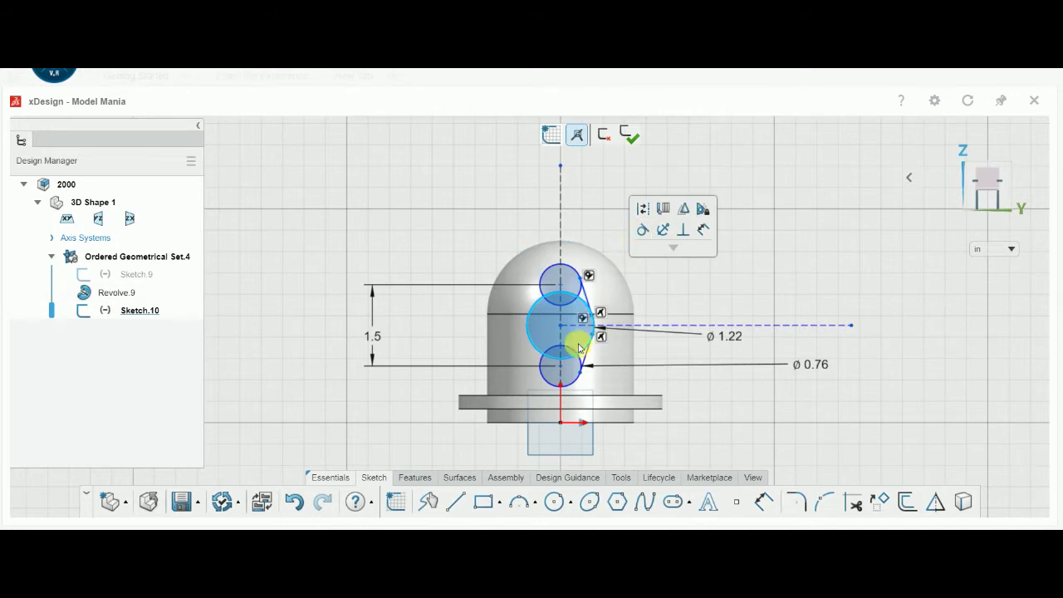
pyautogui.scroll(3, 584, 352)
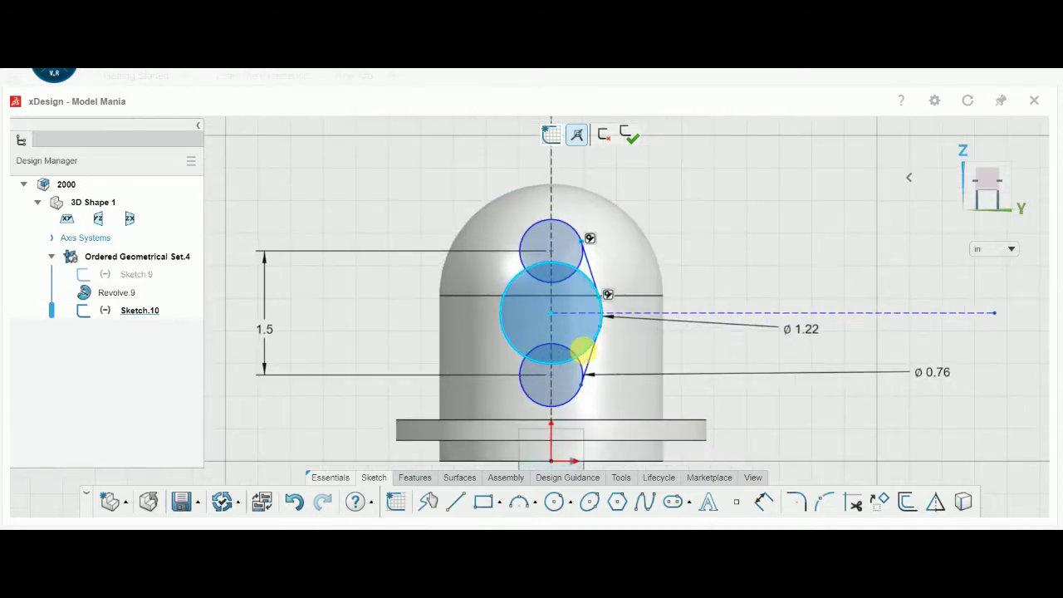
pyautogui.click(591, 365)
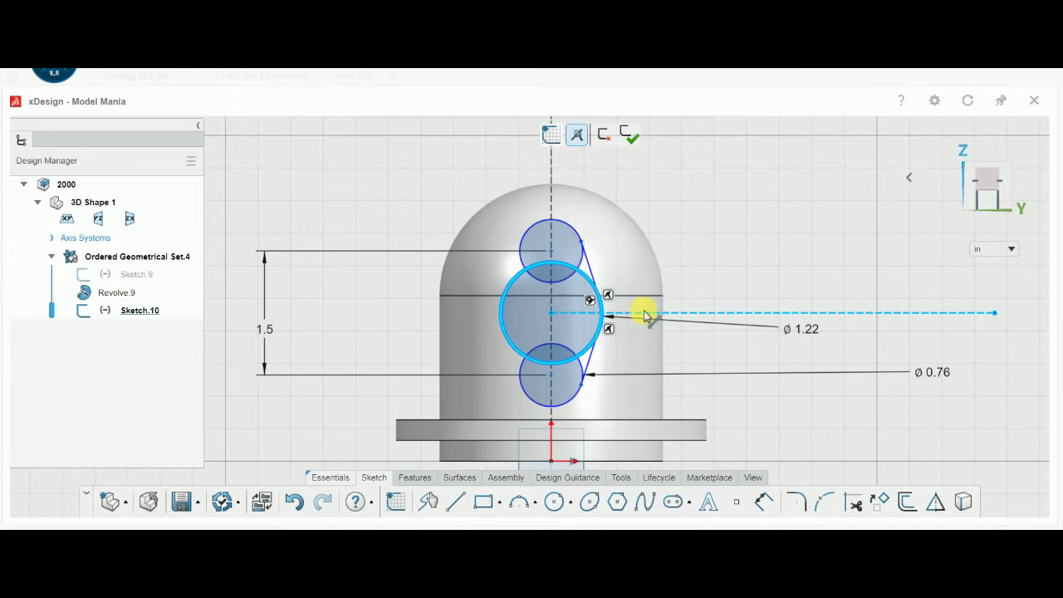
pyautogui.click(615, 324)
pyautogui.click(678, 257)
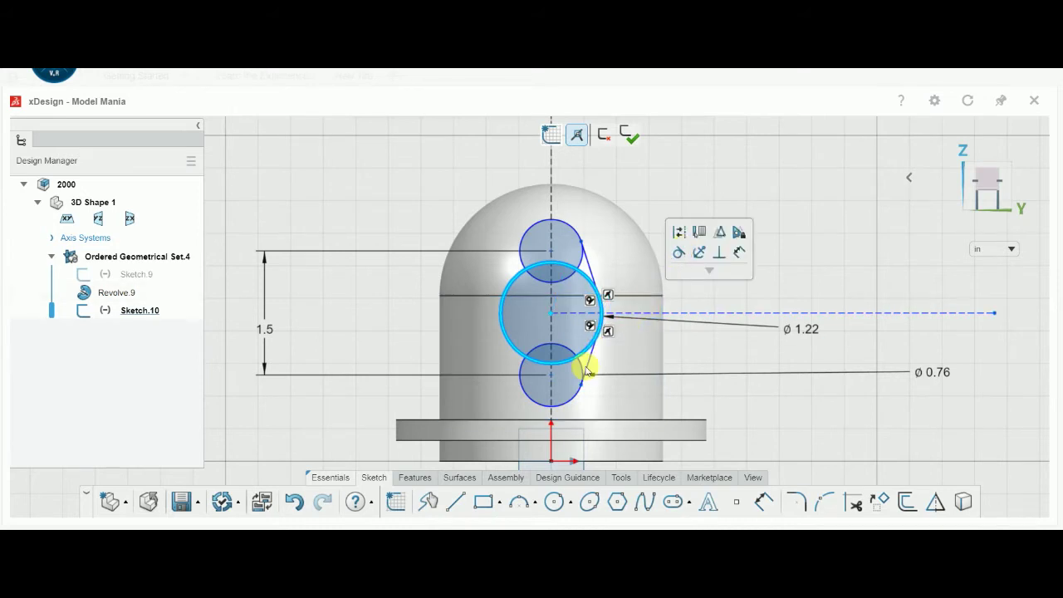
pyautogui.click(574, 396)
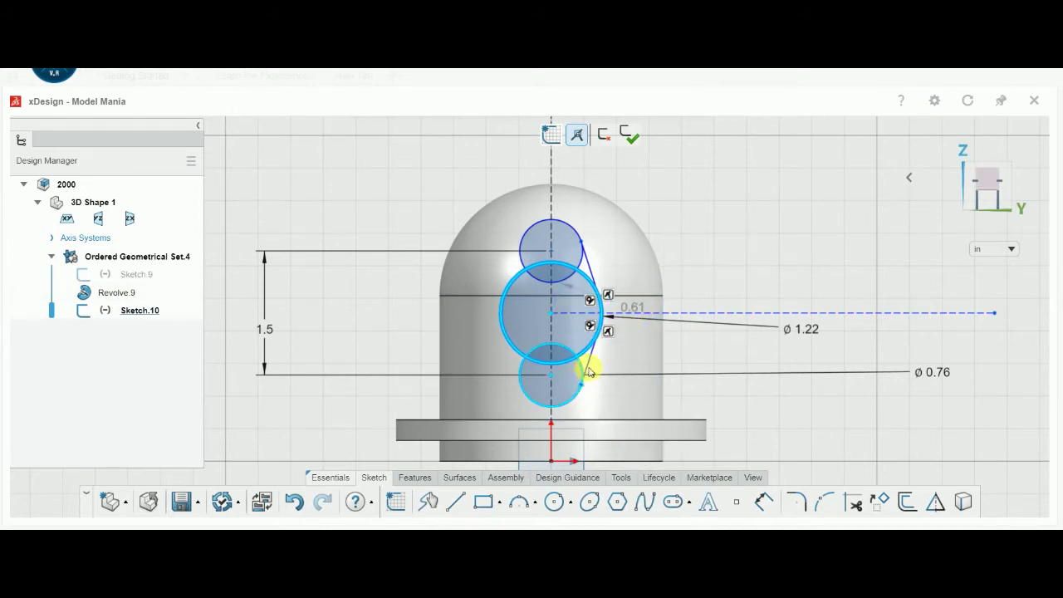
pyautogui.click(588, 366)
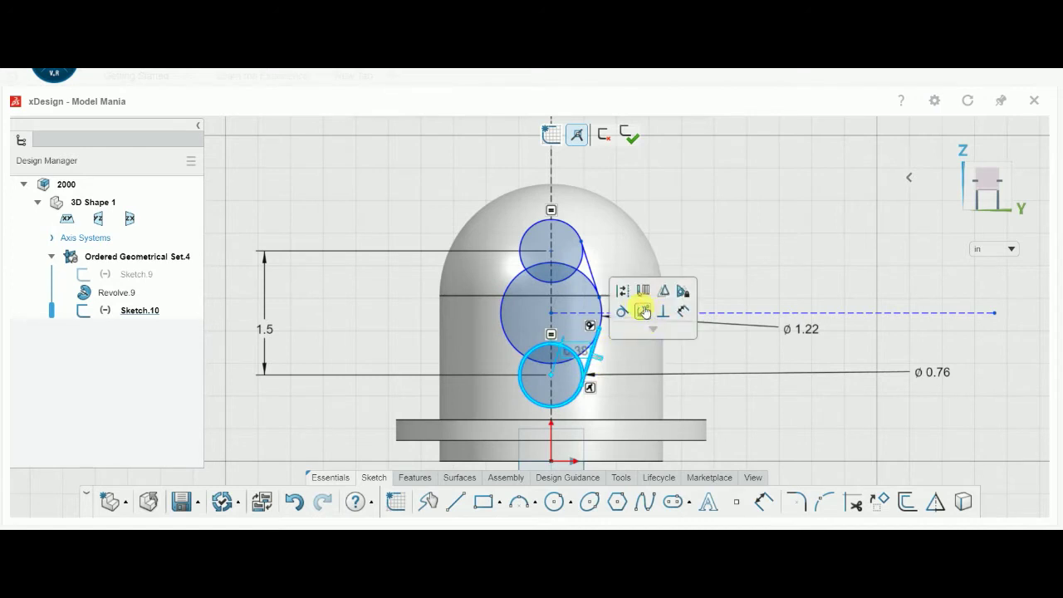
pyautogui.click(624, 311)
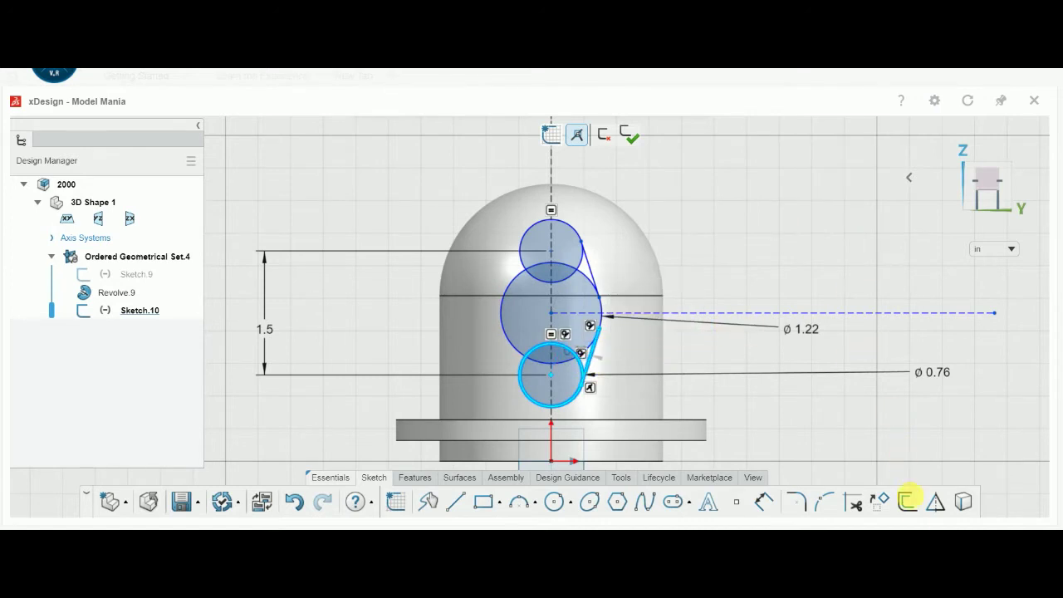
pyautogui.click(936, 510)
# Step: Mirror both right-hand tangent lines to the left across the vertical centreline
pyautogui.click(549, 137)
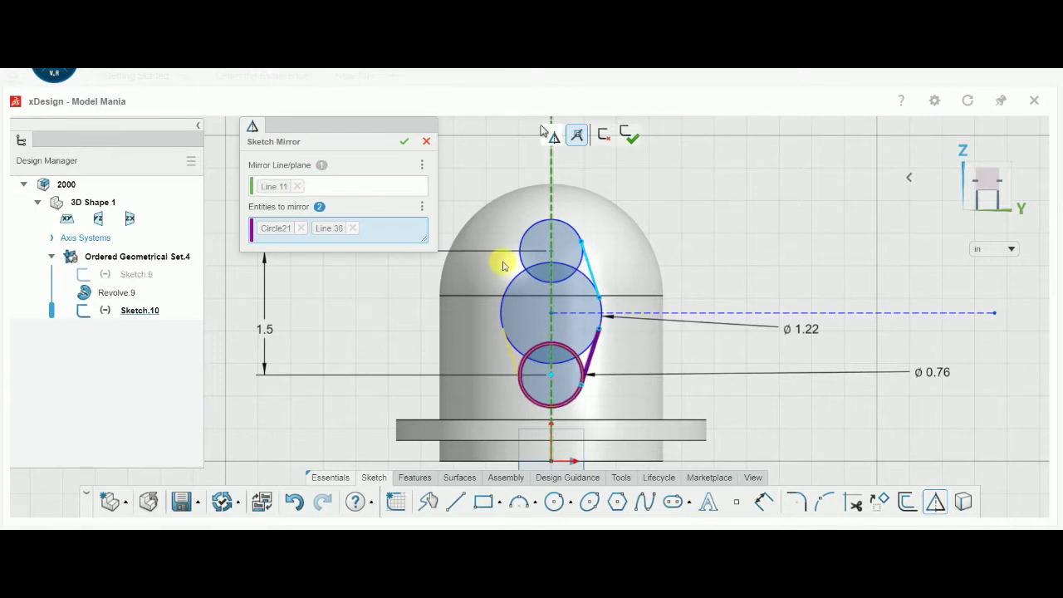
pyautogui.click(301, 228)
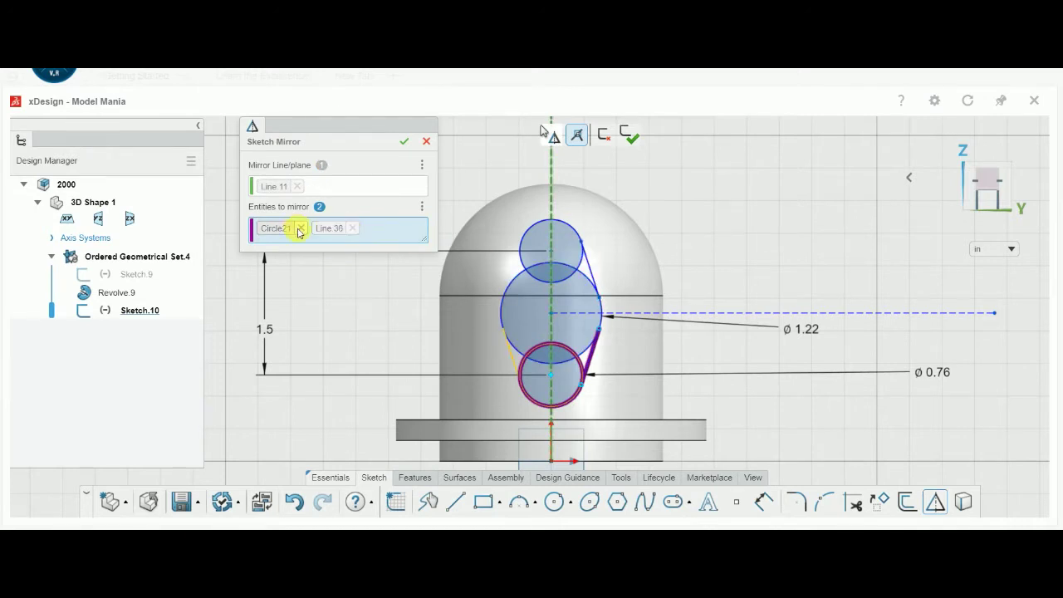
pyautogui.click(594, 281)
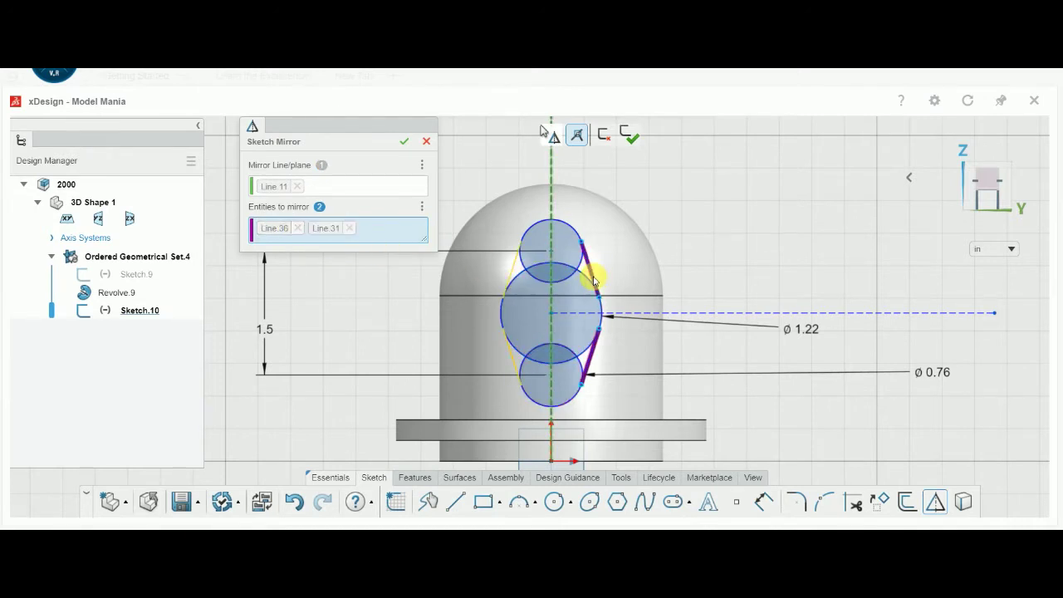
pyautogui.click(403, 144)
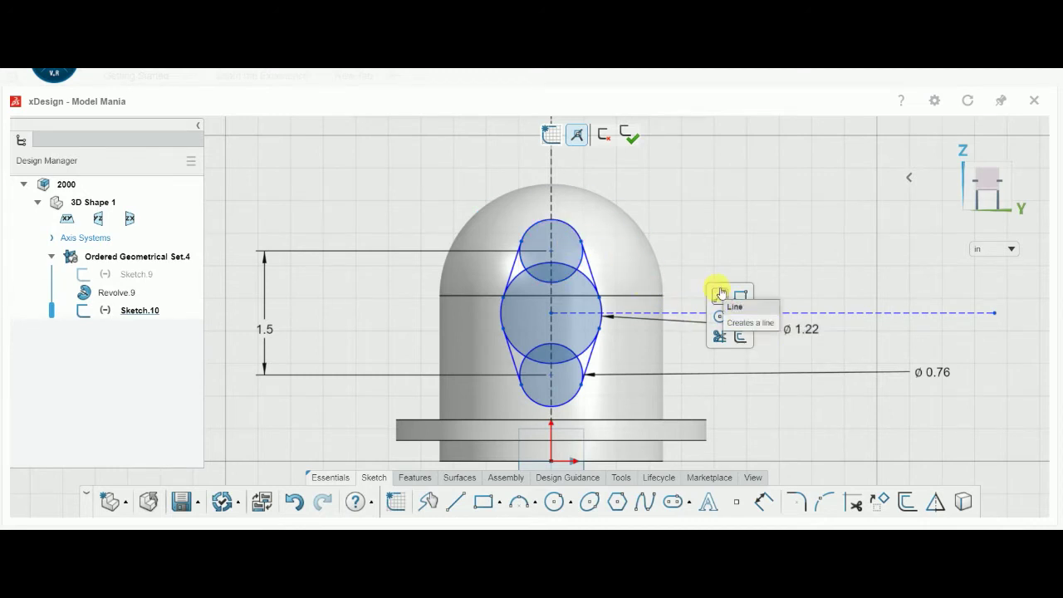
# Step: Draw a horizontal construction line rightward from the top of the upper small circle
pyautogui.click(721, 293)
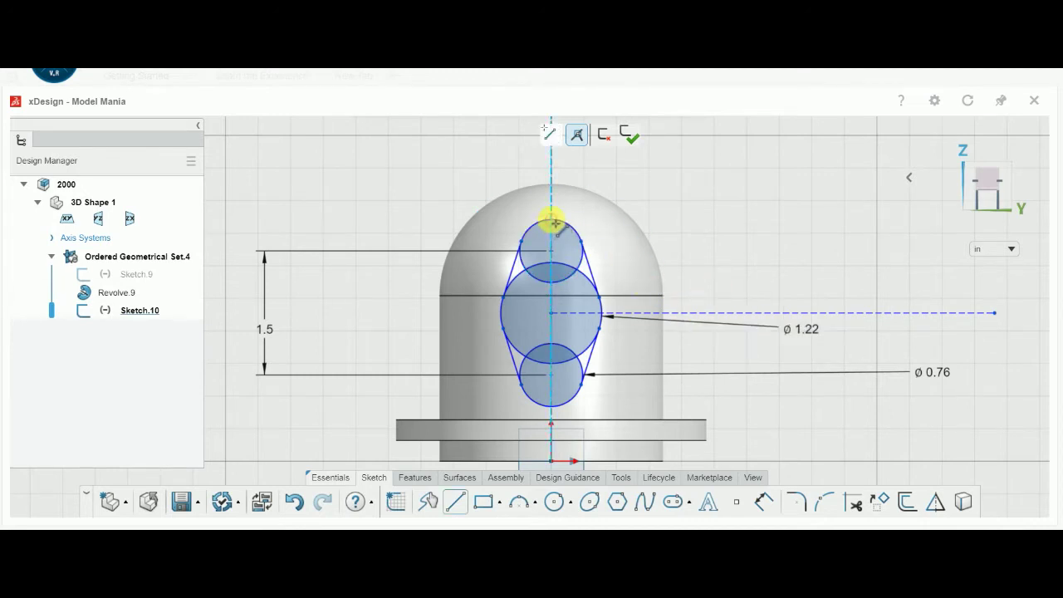
pyautogui.click(552, 222)
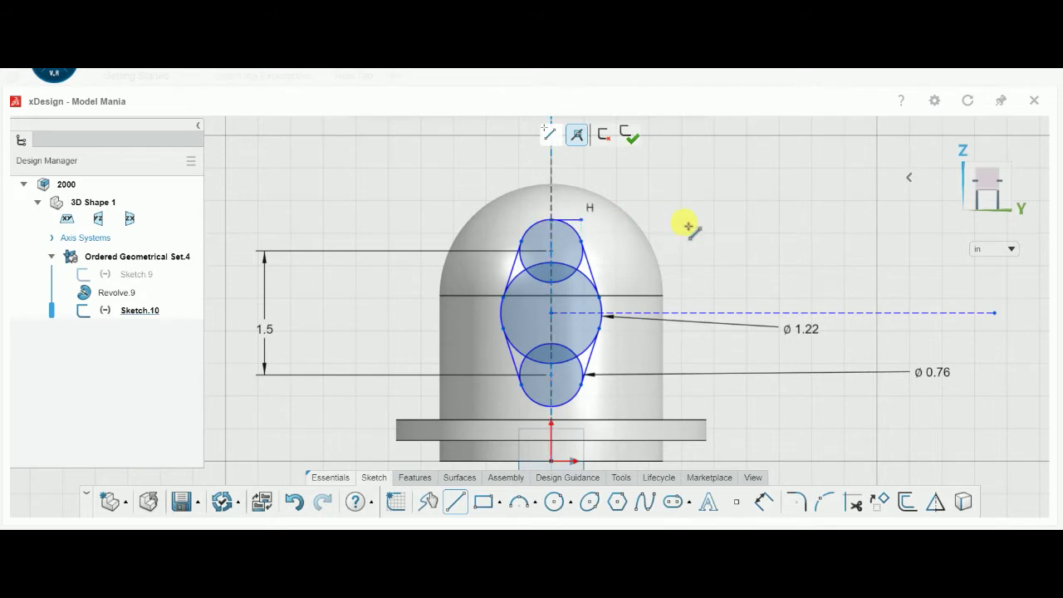
pyautogui.doubleClick(804, 242)
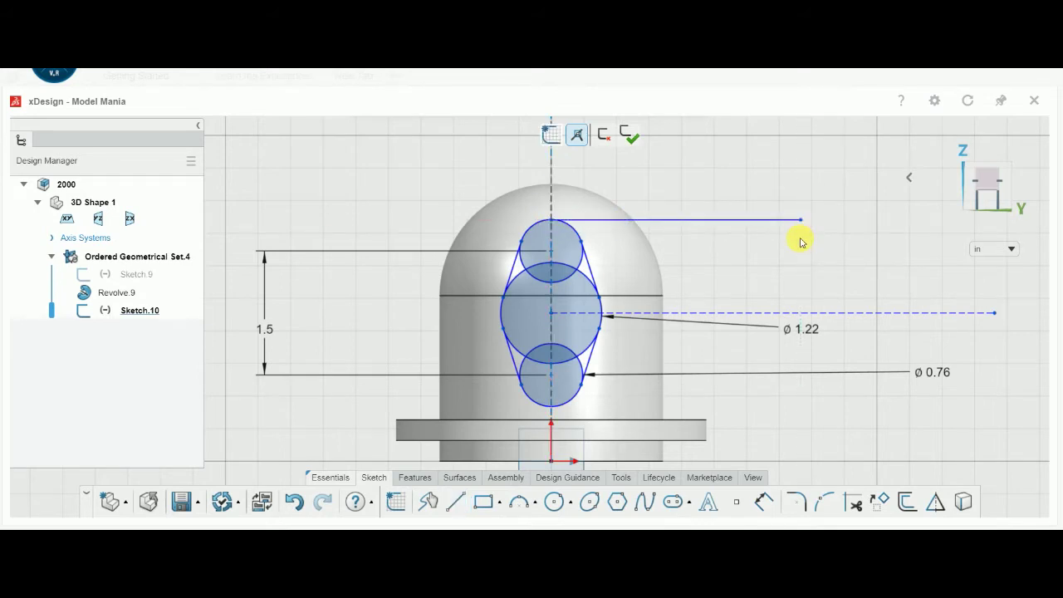
pyautogui.click(802, 243)
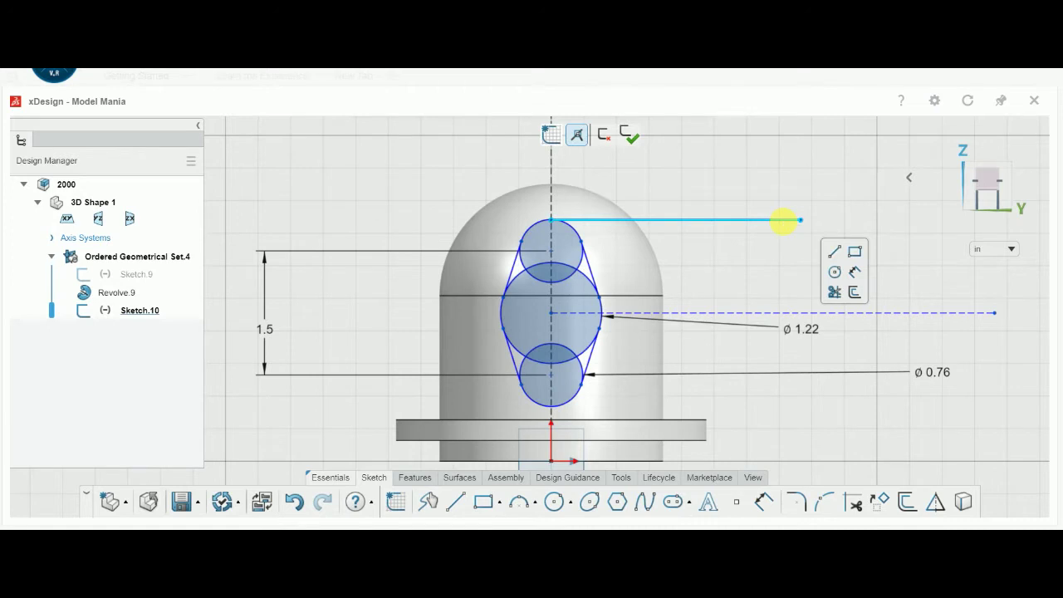
pyautogui.click(784, 220)
pyautogui.click(819, 147)
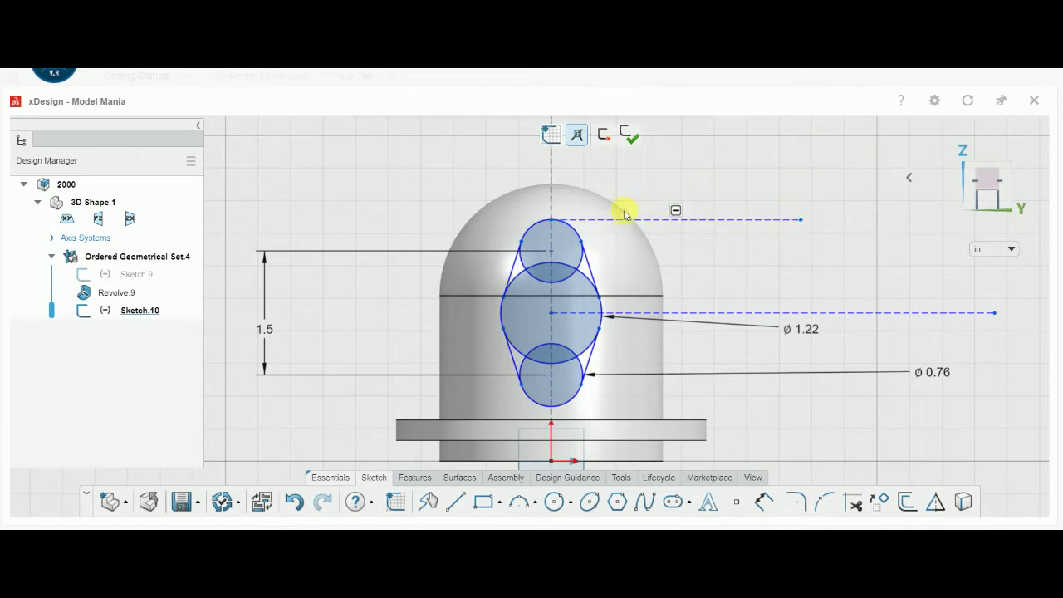
# Step: Make the top small circle tangent to the dome's arc edge
pyautogui.click(567, 226)
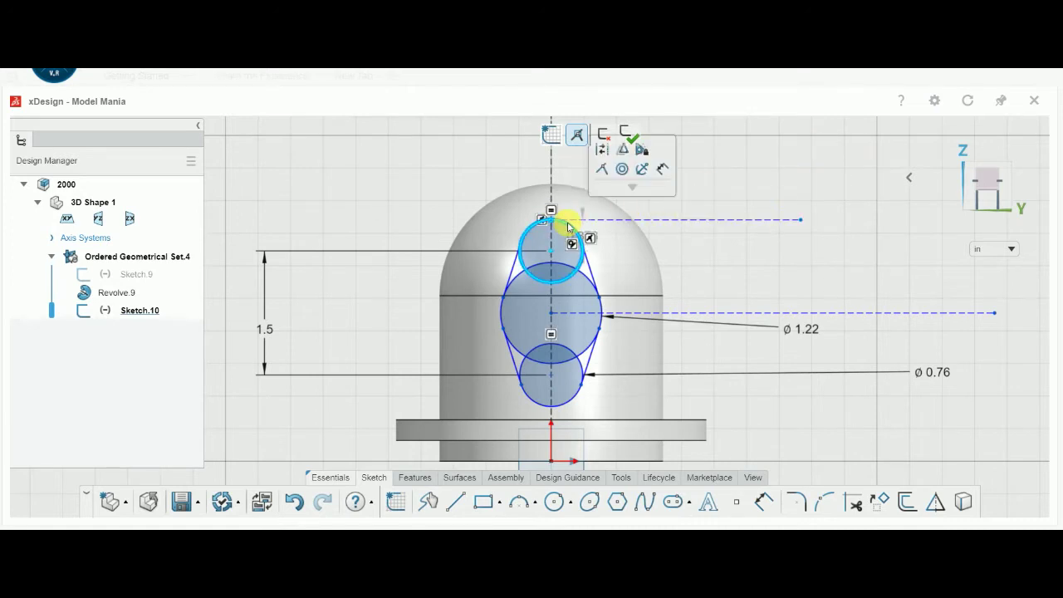
pyautogui.click(604, 171)
pyautogui.click(615, 228)
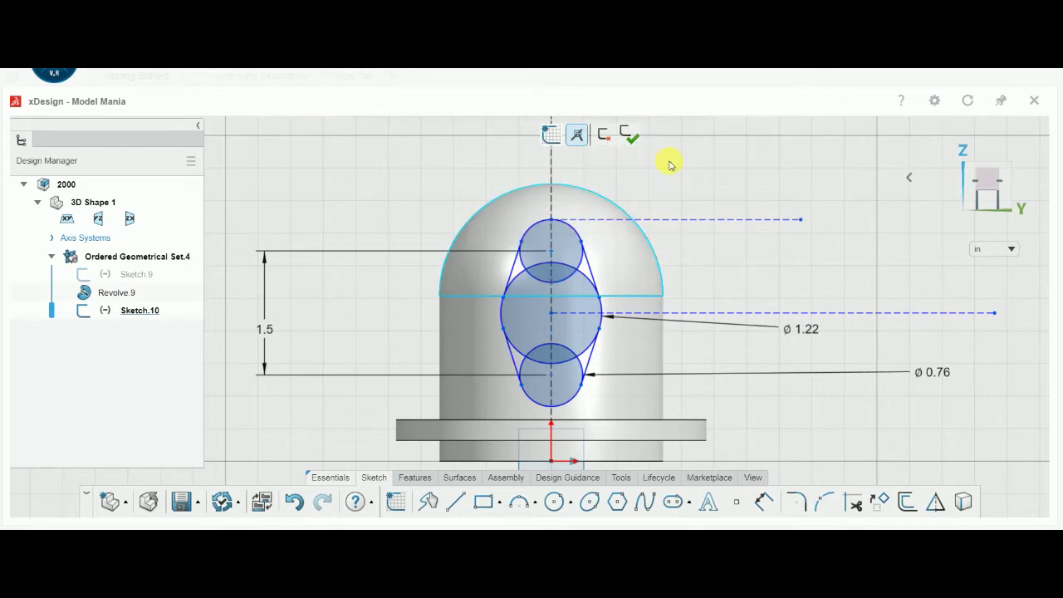
pyautogui.click(628, 219)
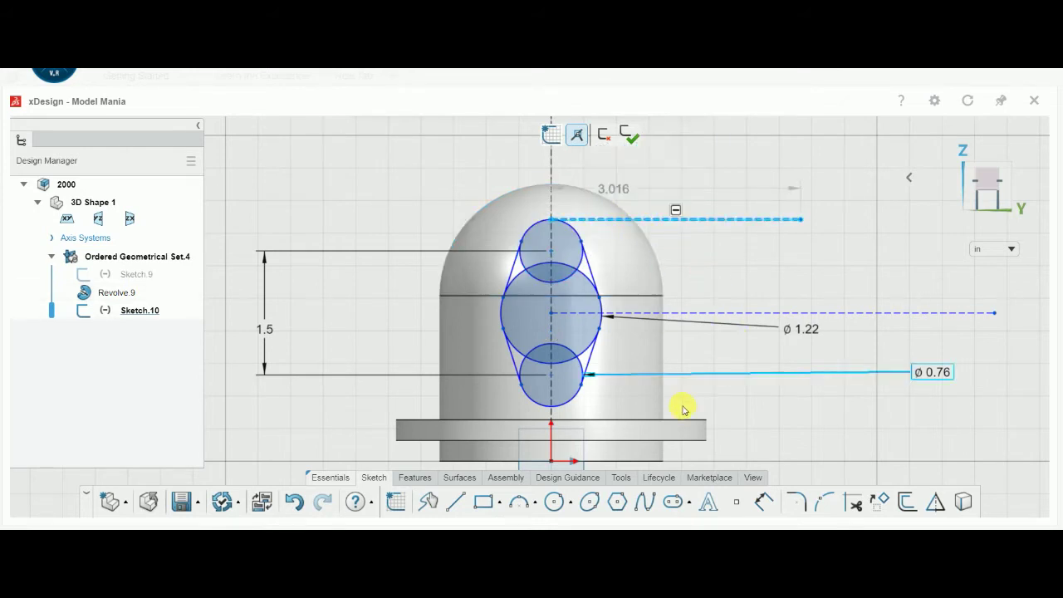
pyautogui.click(668, 462)
pyautogui.click(725, 413)
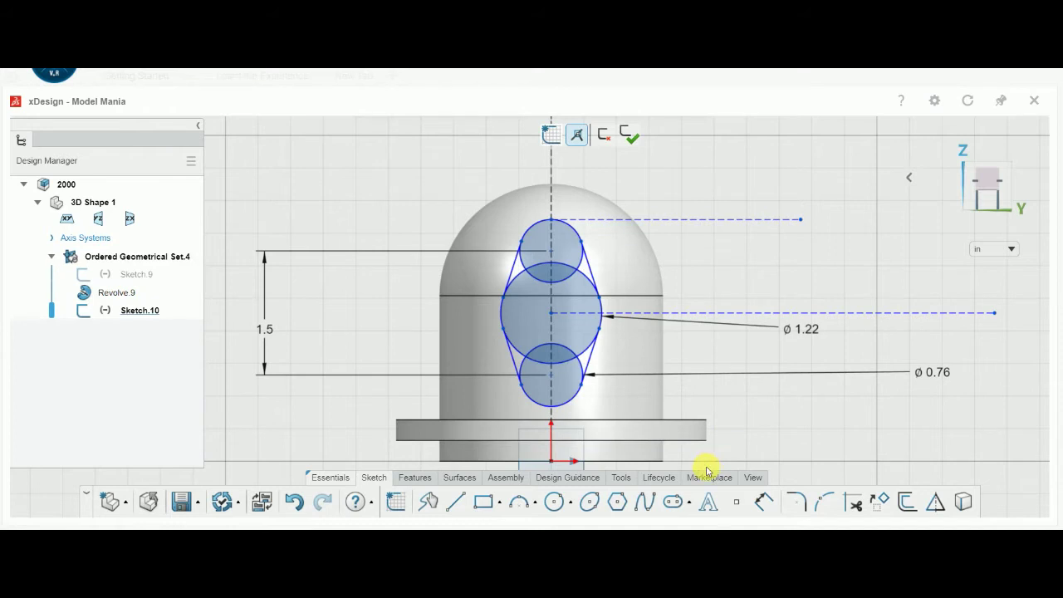
# Step: Dimension the top dashed line's height above the base and set it to 3.35 in
pyautogui.click(753, 494)
pyautogui.moveTo(683, 374); pyautogui.dragTo(694, 222)
pyautogui.click(695, 220)
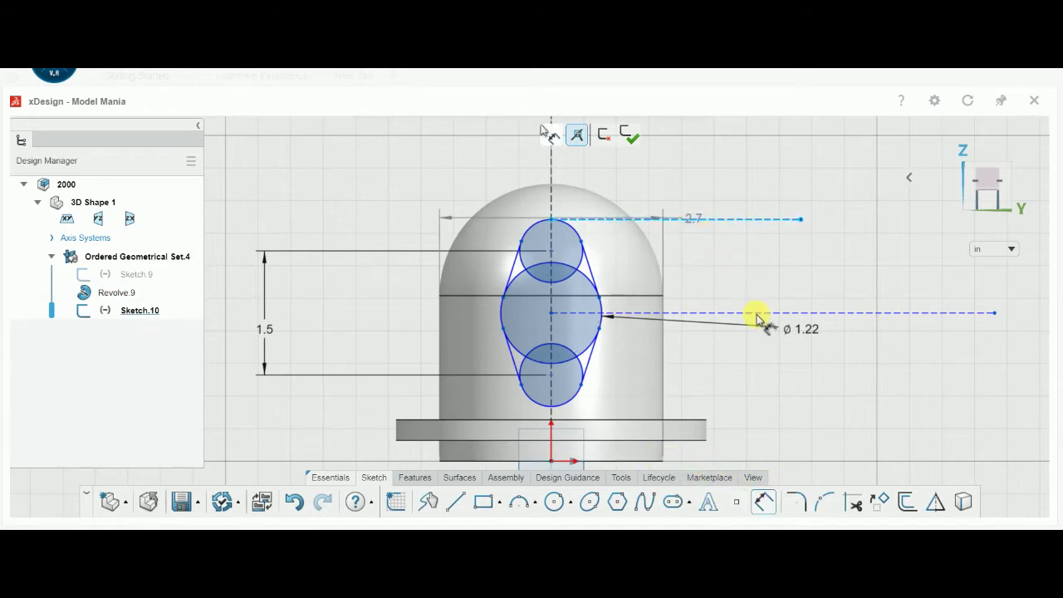
pyautogui.click(790, 375)
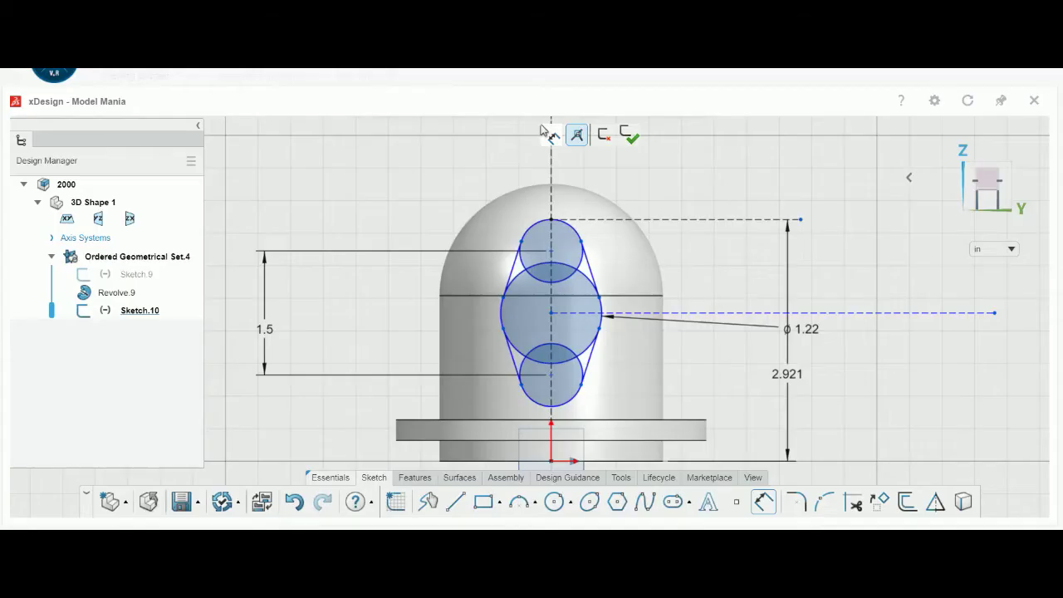
pyautogui.doubleClick(791, 375)
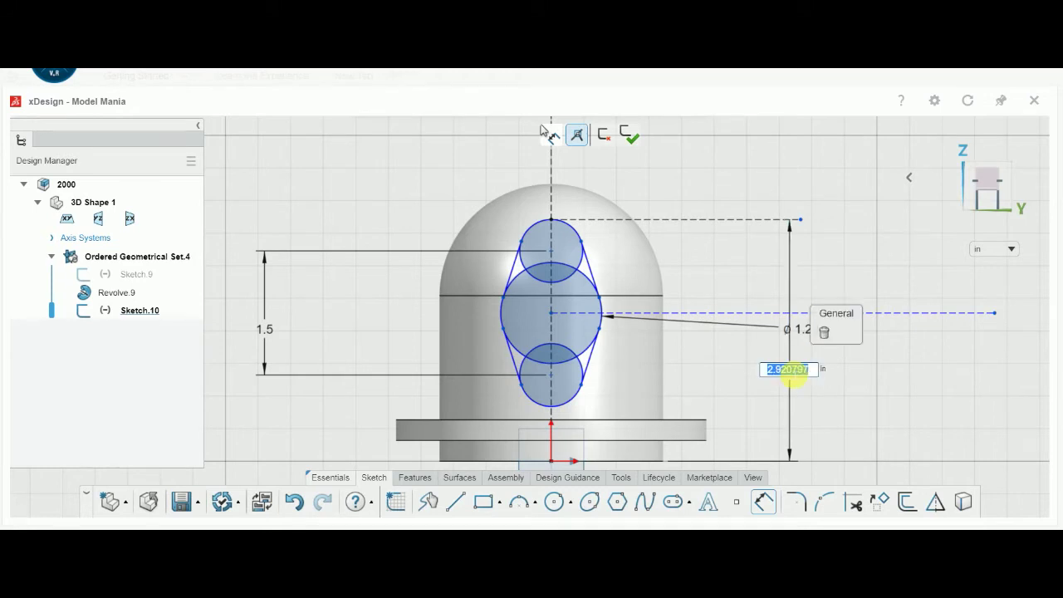
pyautogui.write('3.35')
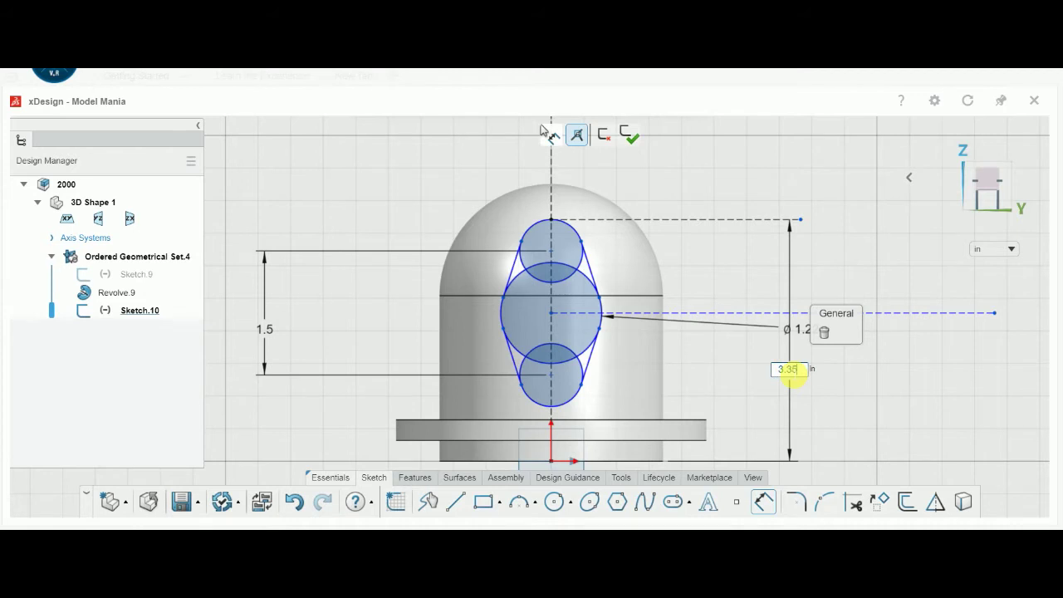
pyautogui.press('Return')
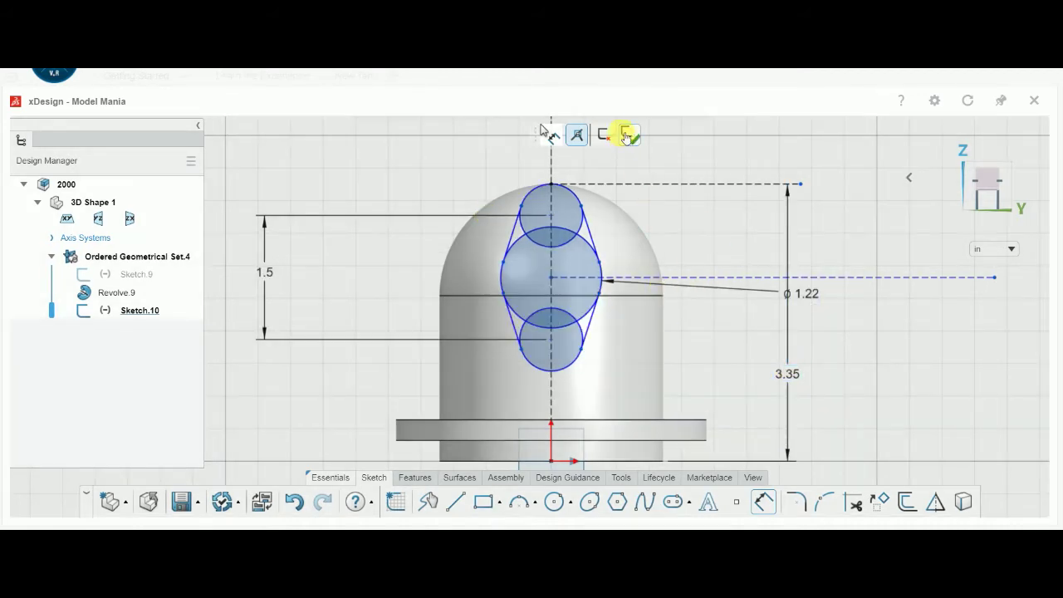
# Step: Start an Extrude of Sketch.10 after cancelling a trial Extrude Cut
pyautogui.click(415, 477)
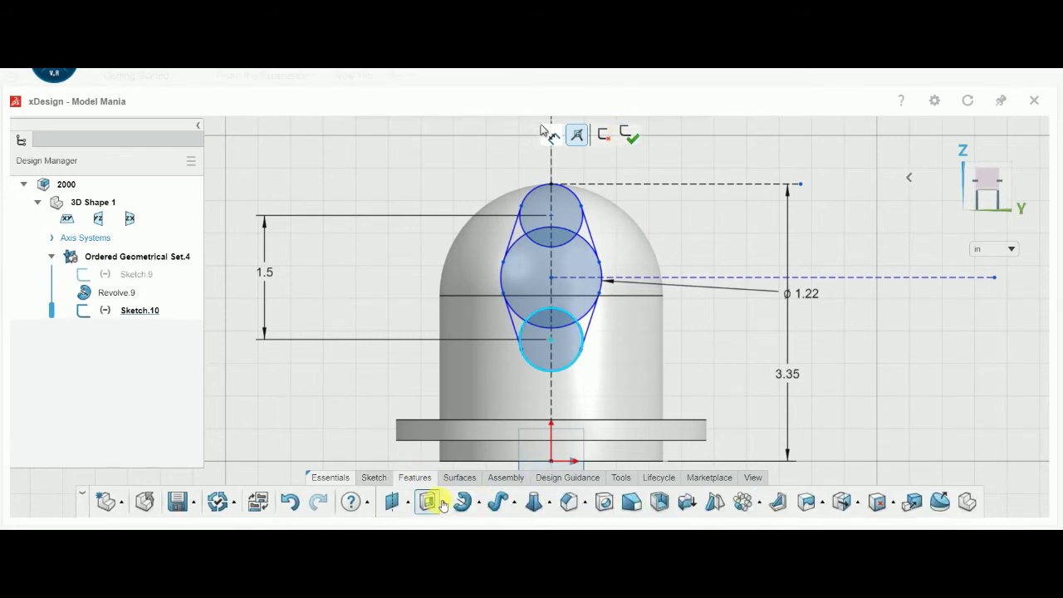
pyautogui.click(427, 502)
pyautogui.click(453, 467)
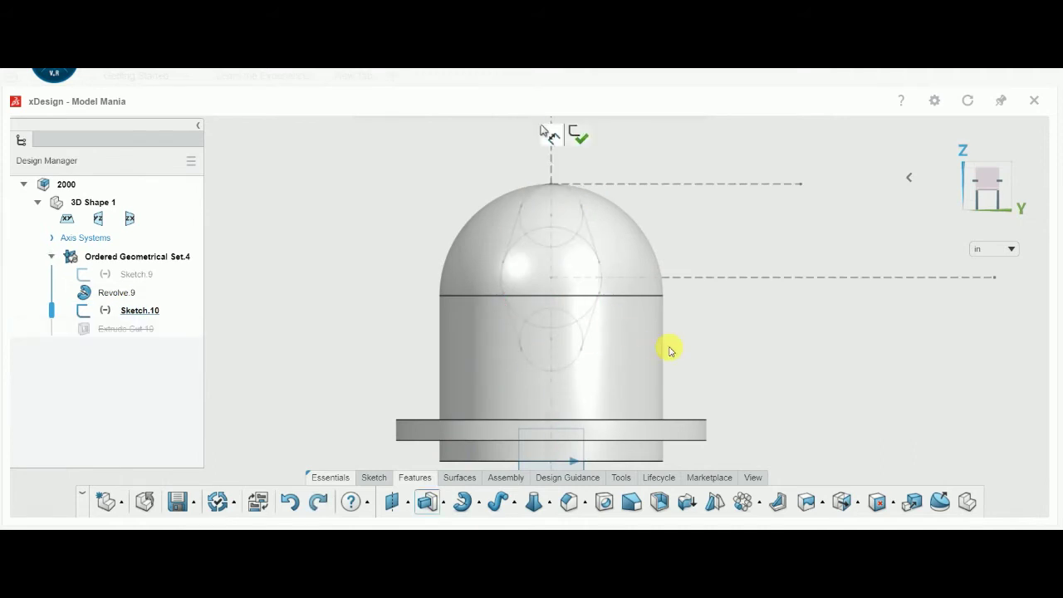
pyautogui.press('Escape')
pyautogui.click(427, 504)
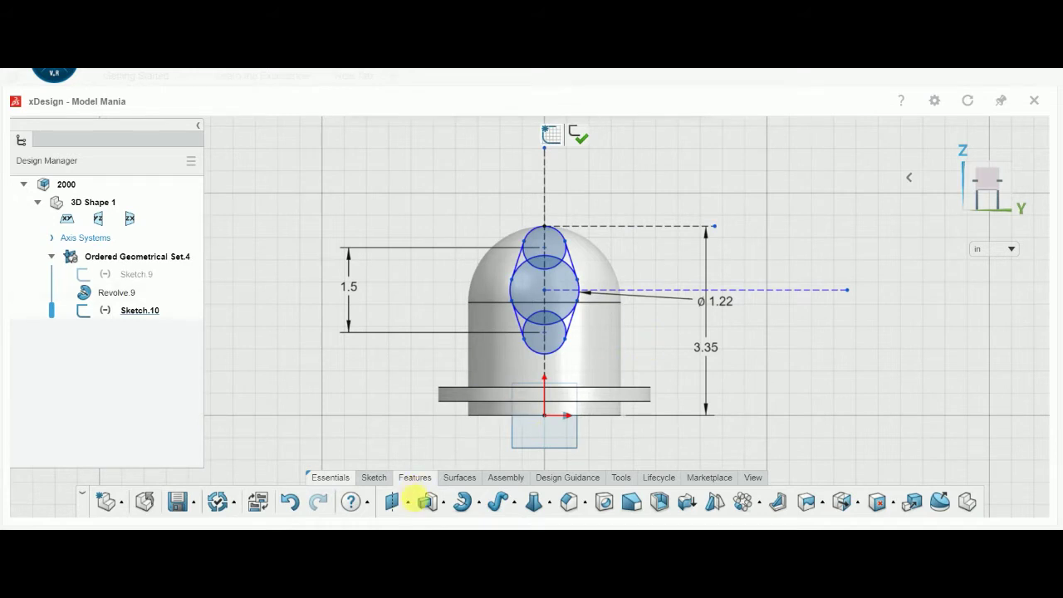
pyautogui.click(425, 503)
pyautogui.click(427, 502)
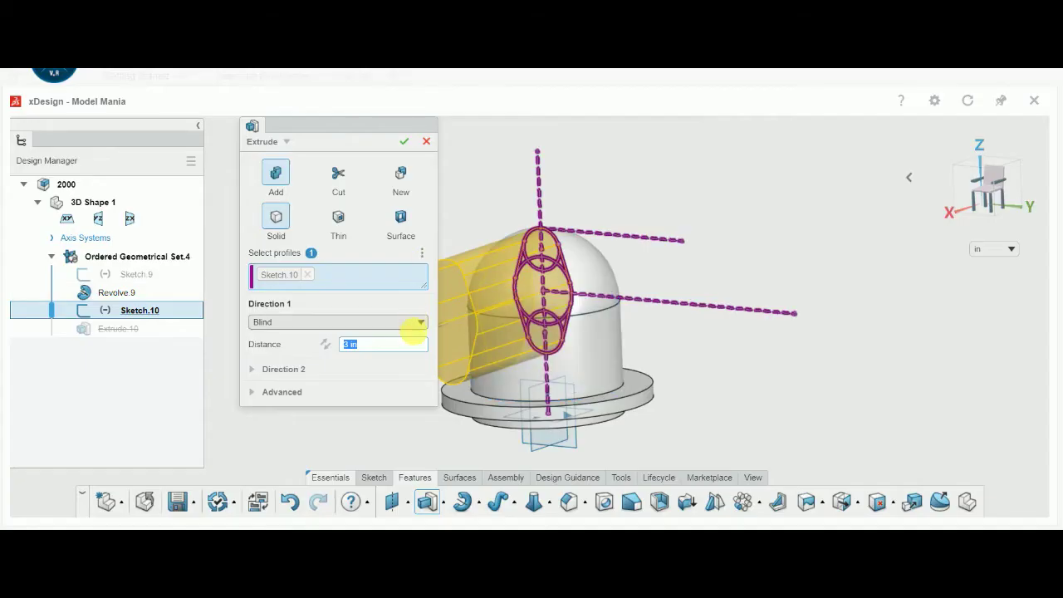
# Step: Extrude Sketch.10 as a 2.75 in blind solid boss, creating Extrude.10
pyautogui.write('3 in')
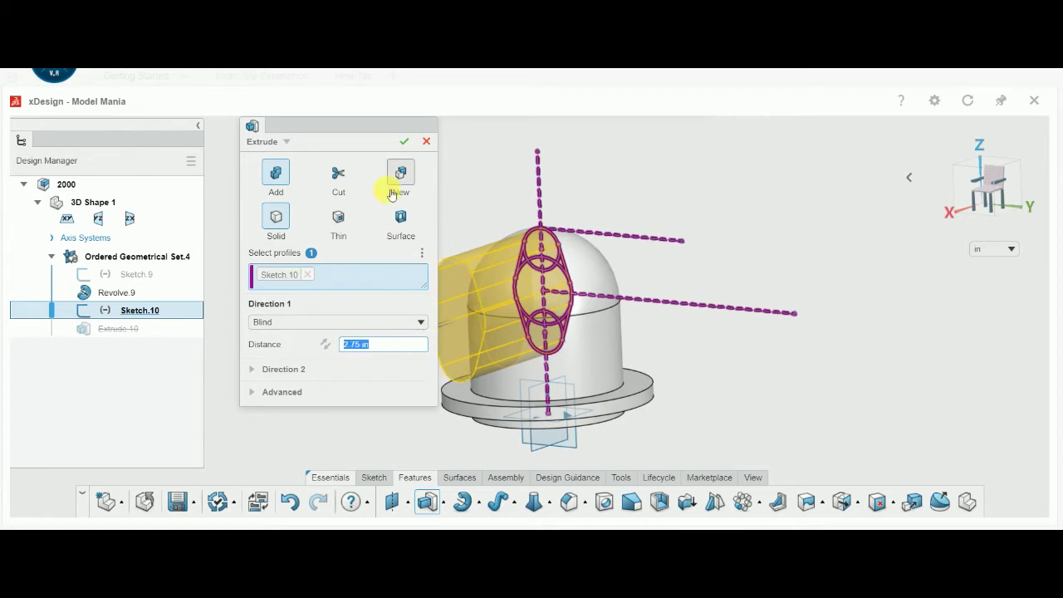
pyautogui.moveTo(387, 125); pyautogui.dragTo(340, 157)
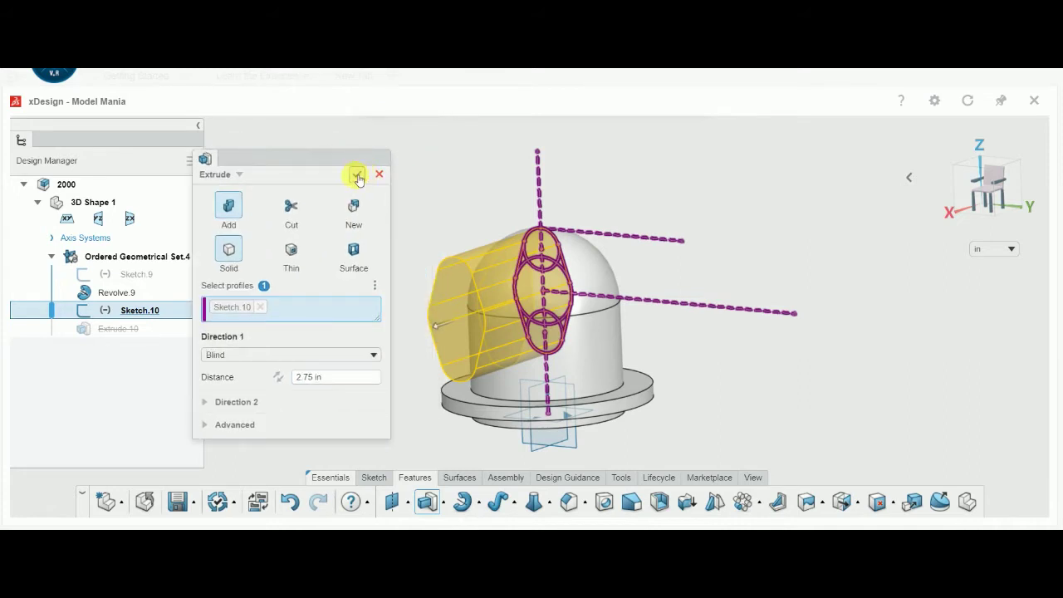
pyautogui.click(368, 176)
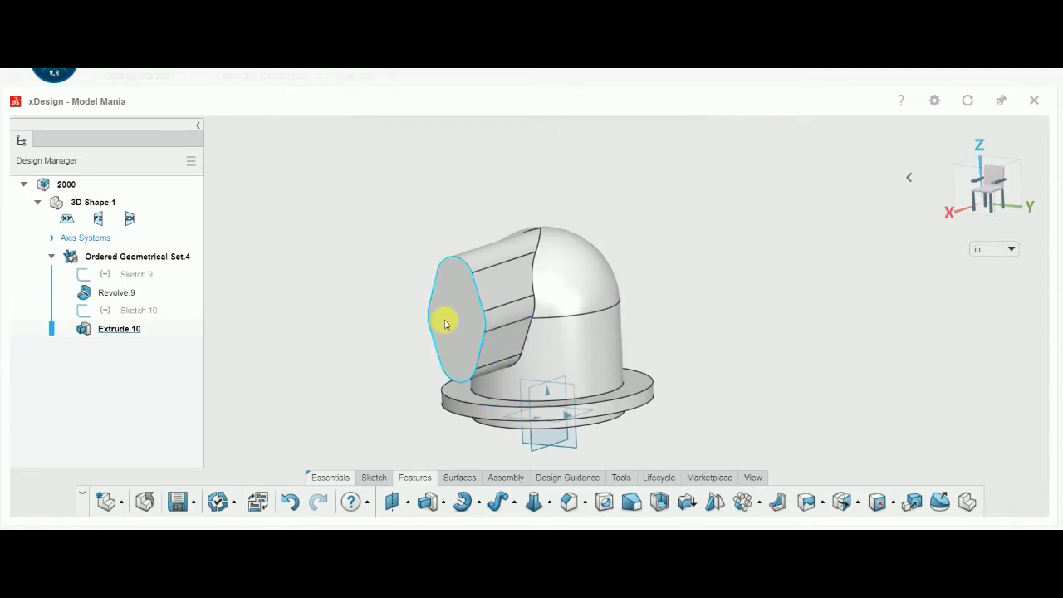
pyautogui.click(474, 313)
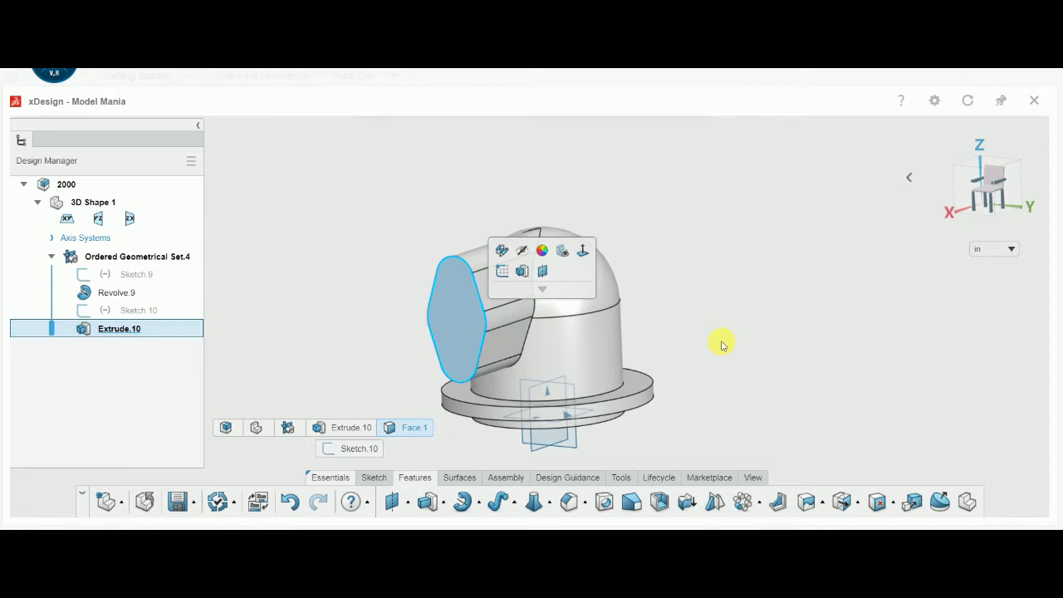
# Step: Sketch three circles on the boss end face at the top, bottom and middle slot centres
pyautogui.click(504, 271)
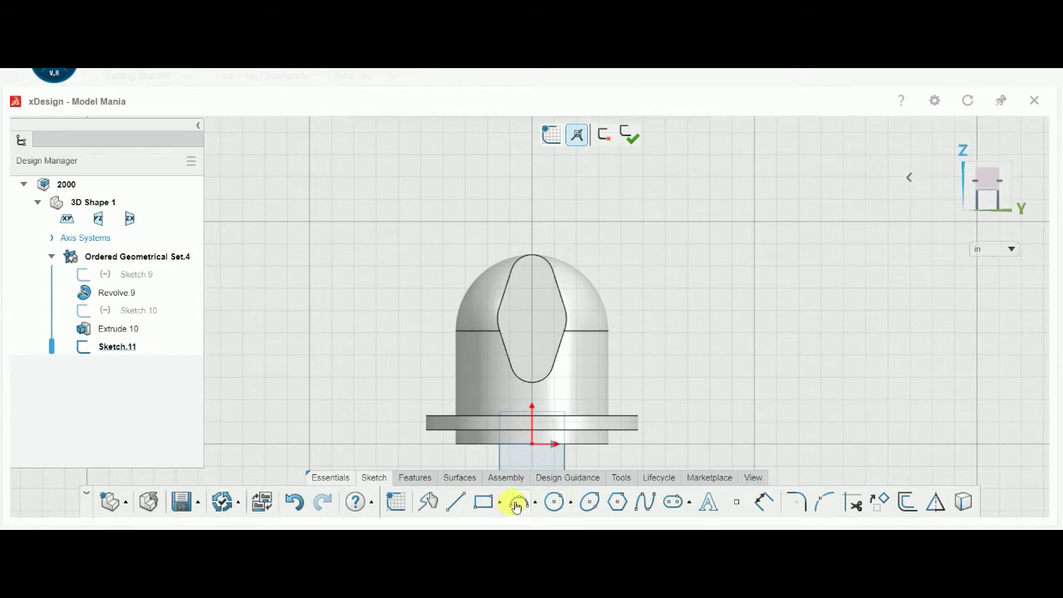
pyautogui.click(554, 504)
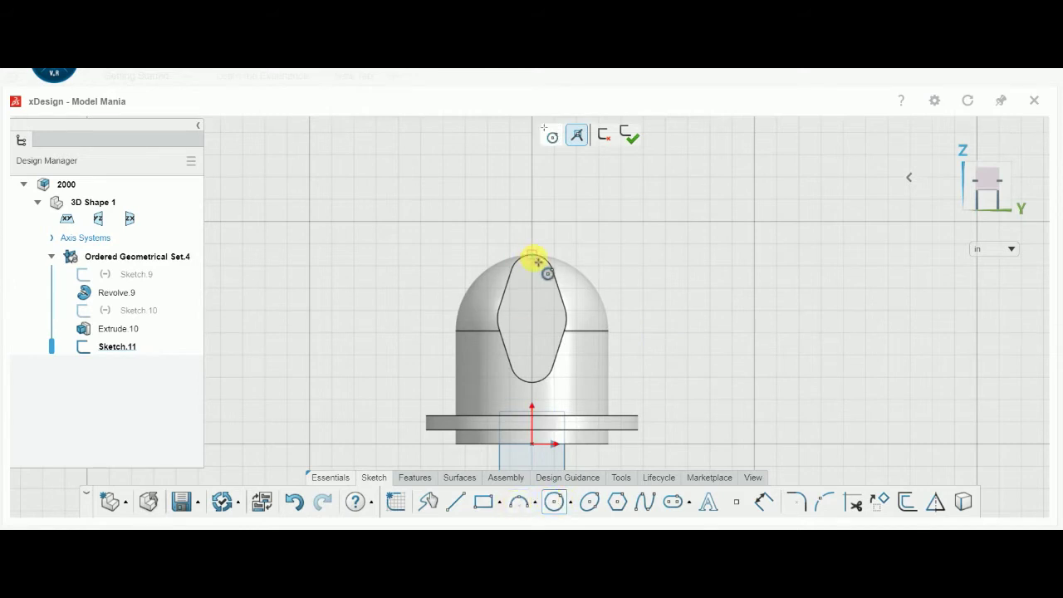
pyautogui.scroll(1, 539, 263)
pyautogui.scroll(1, 536, 257)
pyautogui.scroll(2, 536, 256)
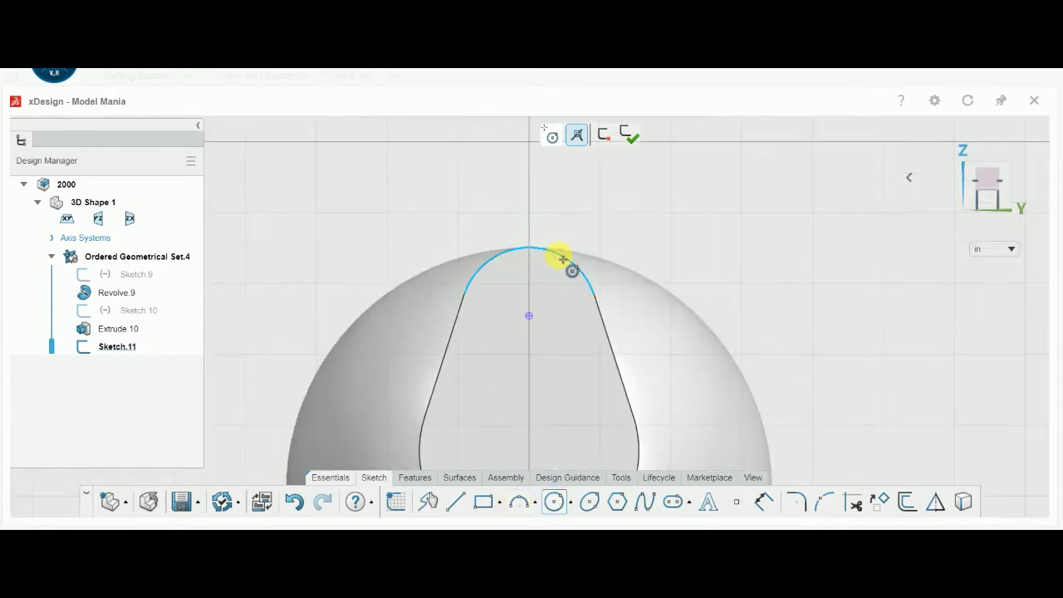
pyautogui.click(528, 316)
pyautogui.click(551, 352)
pyautogui.scroll(-1, 571, 442)
pyautogui.scroll(-1, 568, 443)
pyautogui.scroll(-1, 562, 444)
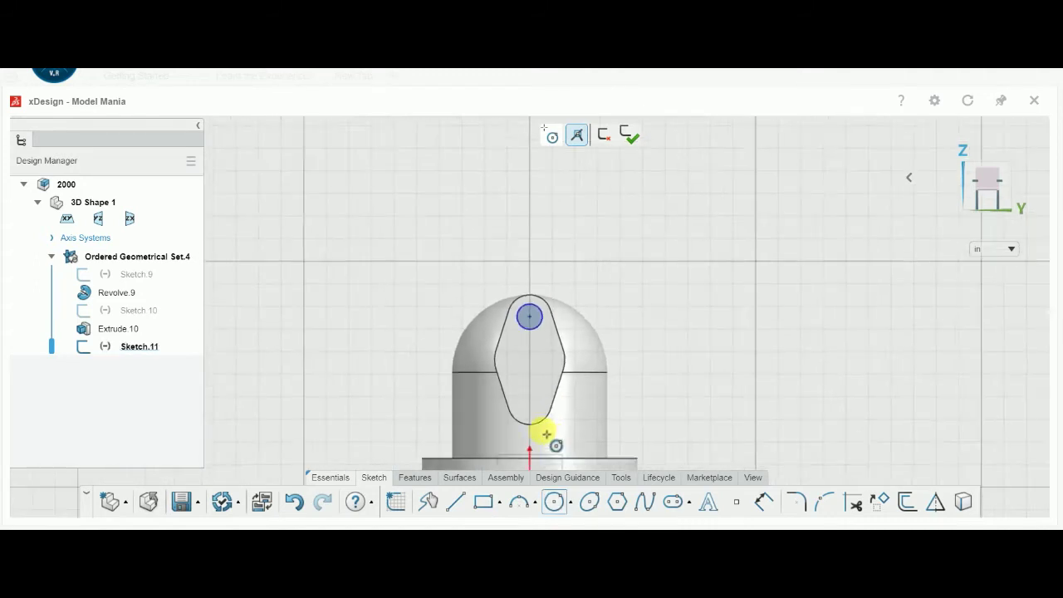
pyautogui.scroll(1, 541, 422)
pyautogui.scroll(1, 538, 395)
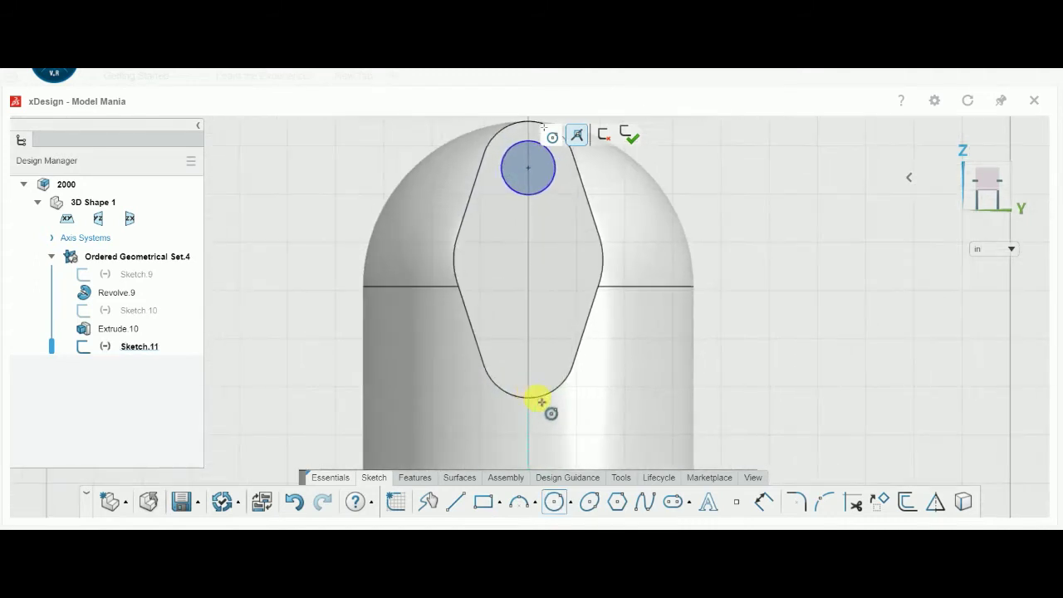
pyautogui.click(529, 352)
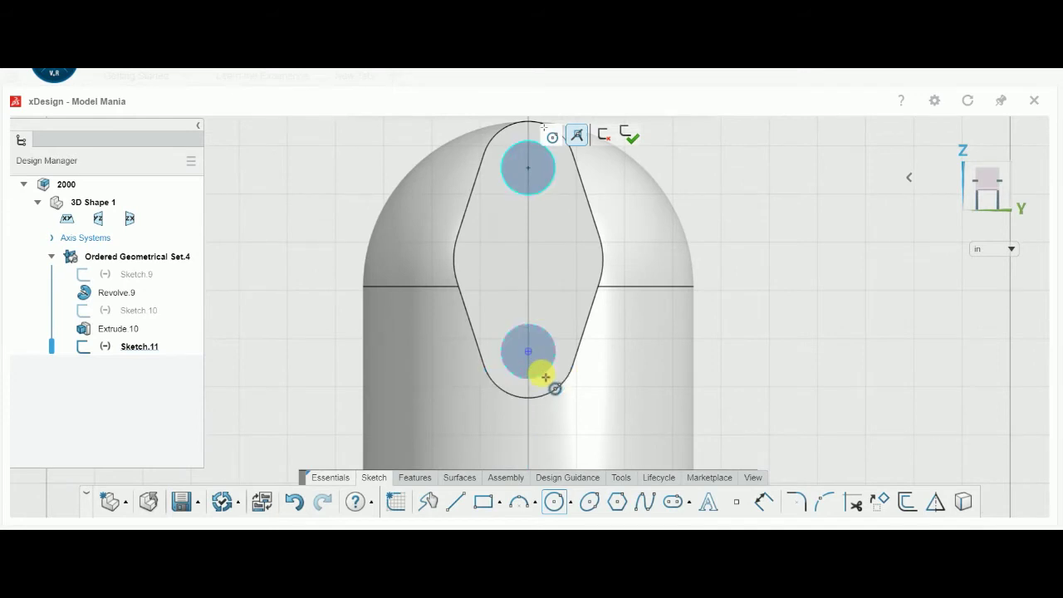
pyautogui.click(546, 378)
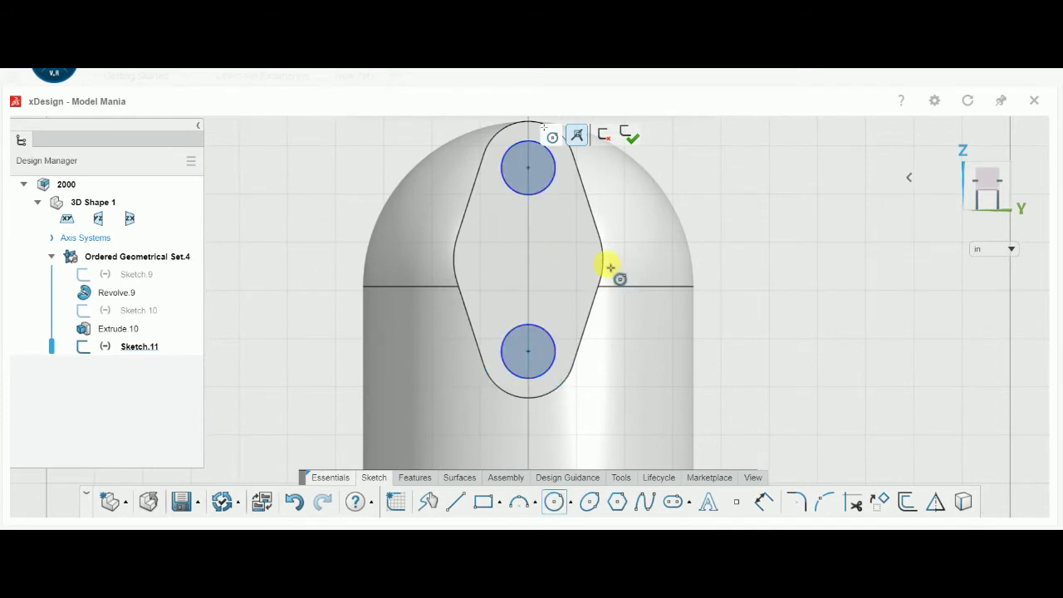
pyautogui.click(529, 260)
pyautogui.click(552, 294)
# Step: Dimension the outer holes ø0.38 and the centre hole ø0.75, then exit the sketch
pyautogui.rightClick(590, 306)
pyautogui.click(638, 335)
pyautogui.click(555, 188)
pyautogui.click(731, 190)
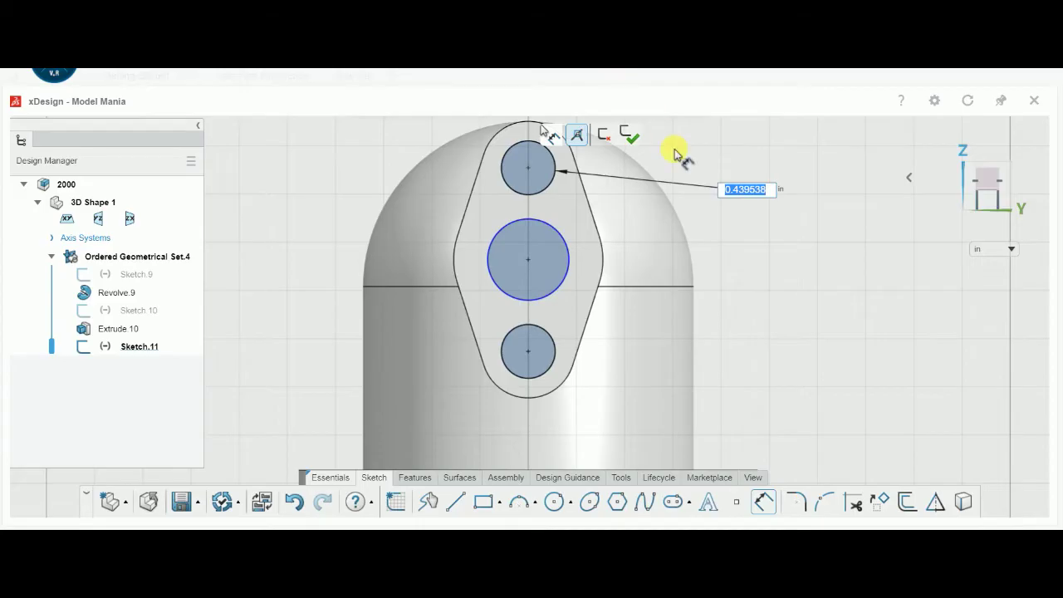
pyautogui.write('0.3')
pyautogui.press('Return')
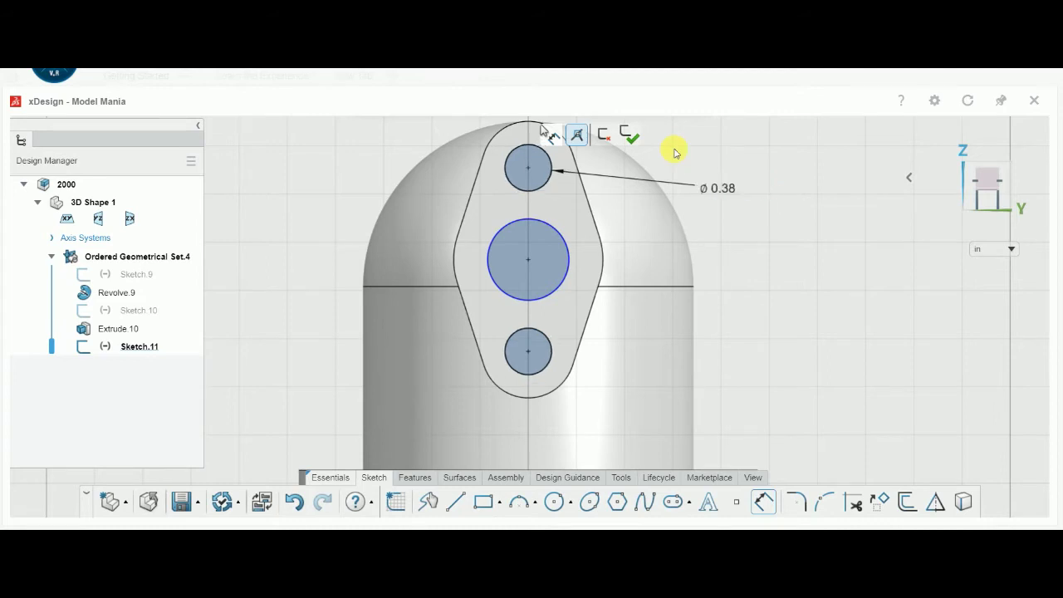
pyautogui.click(570, 274)
pyautogui.click(752, 261)
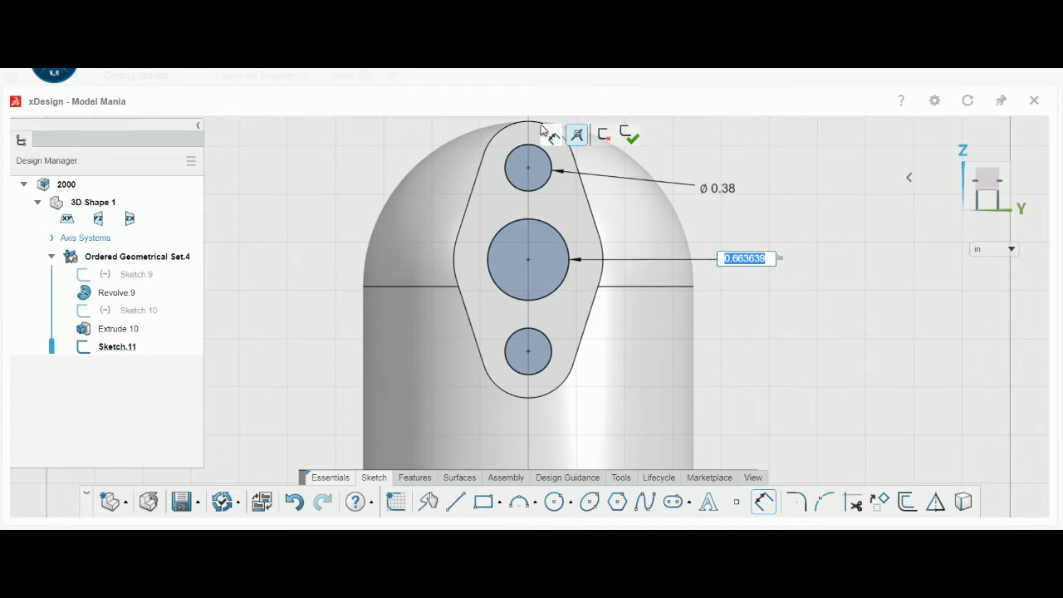
pyautogui.write('0.7')
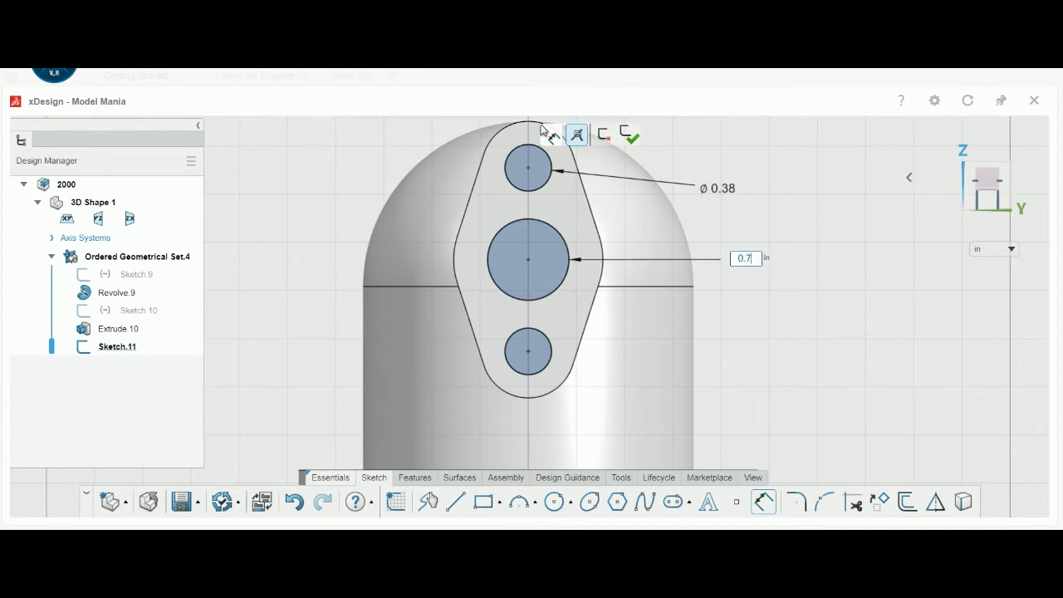
pyautogui.write('5')
pyautogui.press('Return')
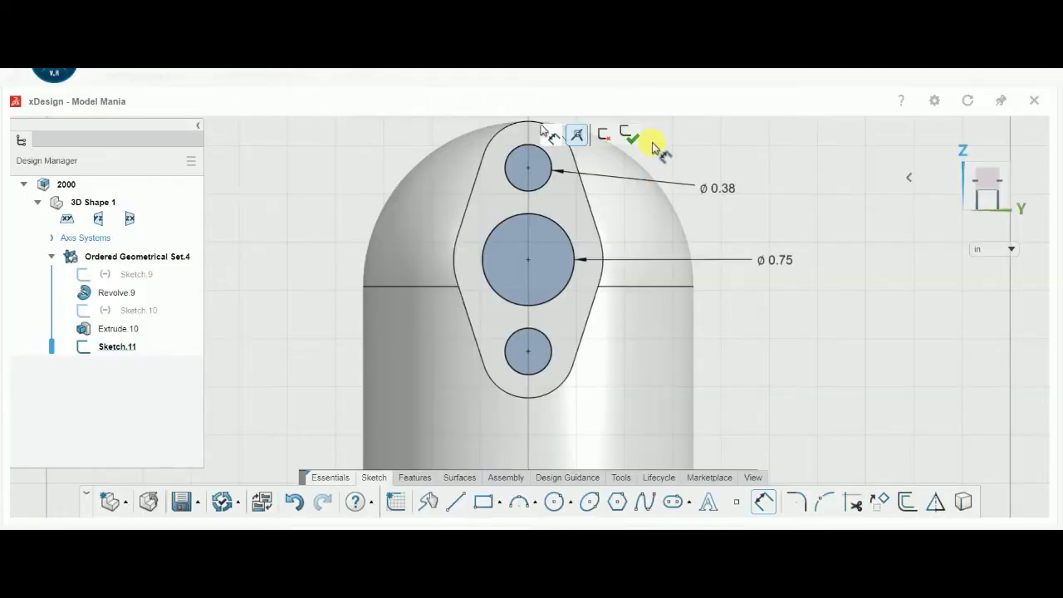
pyautogui.click(631, 138)
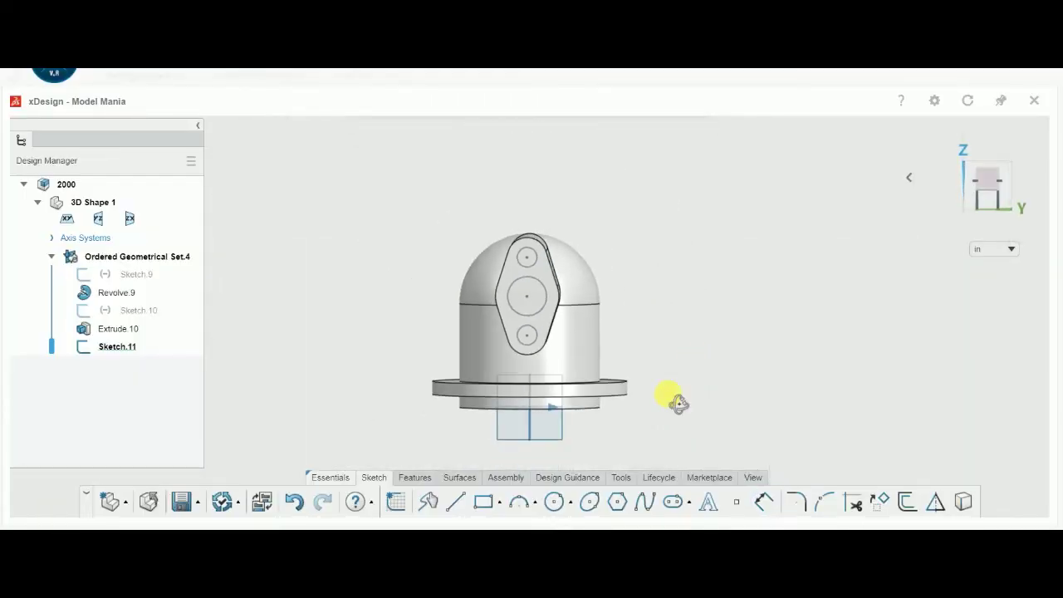
# Step: Cut the ø0.75 centre hole 2.75 in blind into the boss as Extrude Cut.11
pyautogui.click(416, 478)
pyautogui.click(449, 503)
pyautogui.click(457, 468)
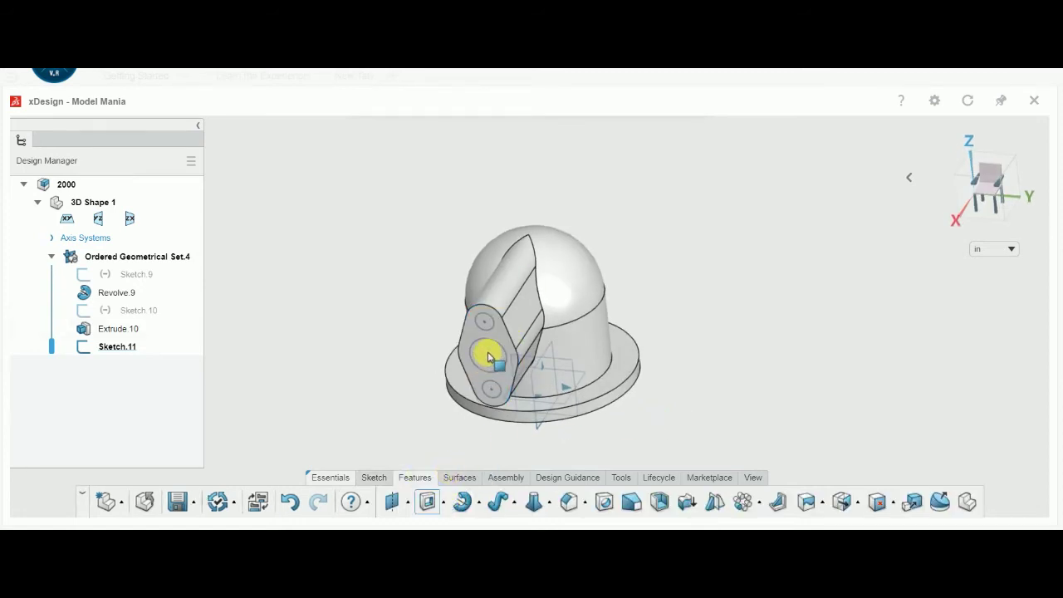
pyautogui.scroll(3, 488, 357)
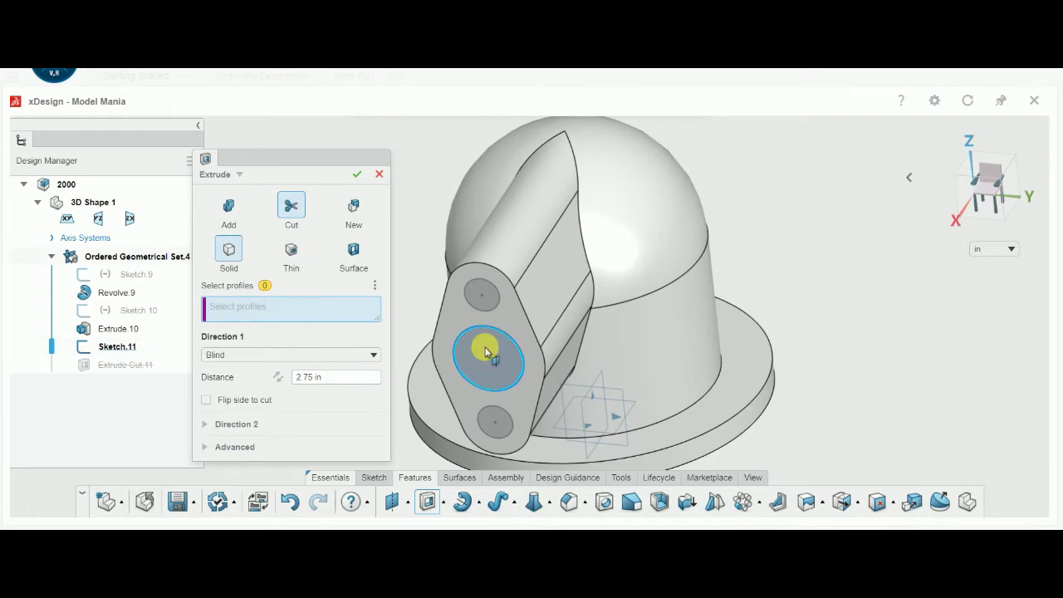
pyautogui.click(486, 353)
pyautogui.moveTo(579, 373)
pyautogui.mouseDown(button='middle')
pyautogui.moveTo(576, 289)
pyautogui.moveTo(562, 363)
pyautogui.moveTo(470, 360)
pyautogui.mouseUp(button='middle')
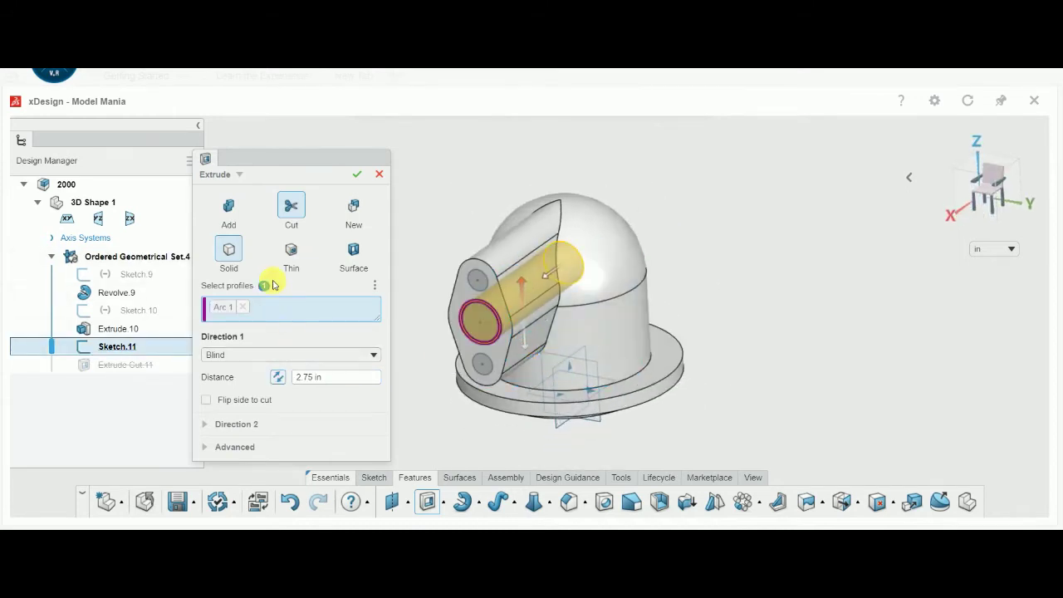
pyautogui.click(355, 176)
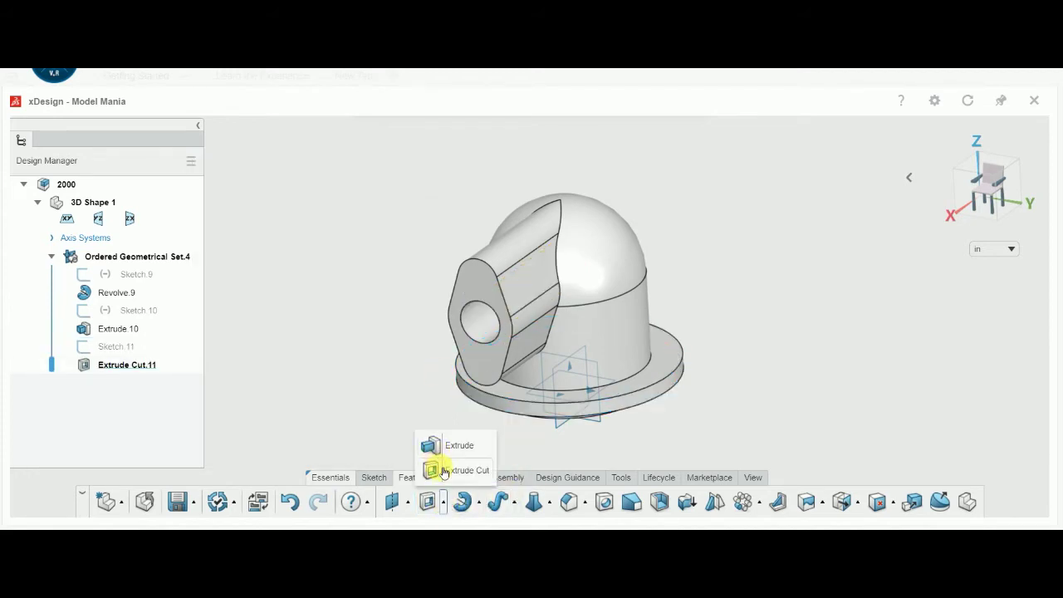
pyautogui.click(123, 348)
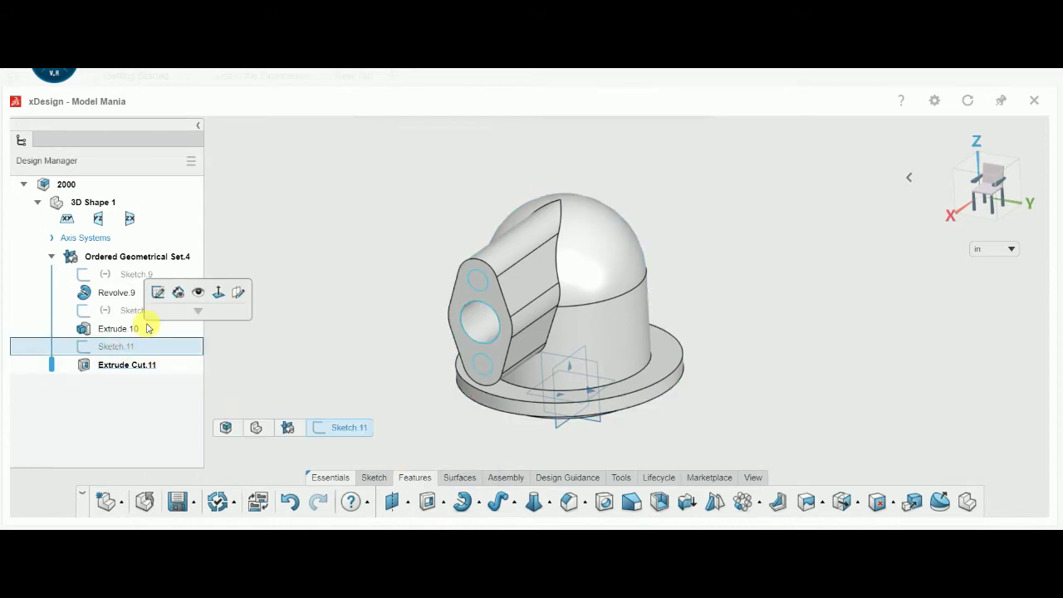
# Step: Cut the top and lower small holes at the boss end 1 in deep as Extrude Cut.12
pyautogui.click(399, 390)
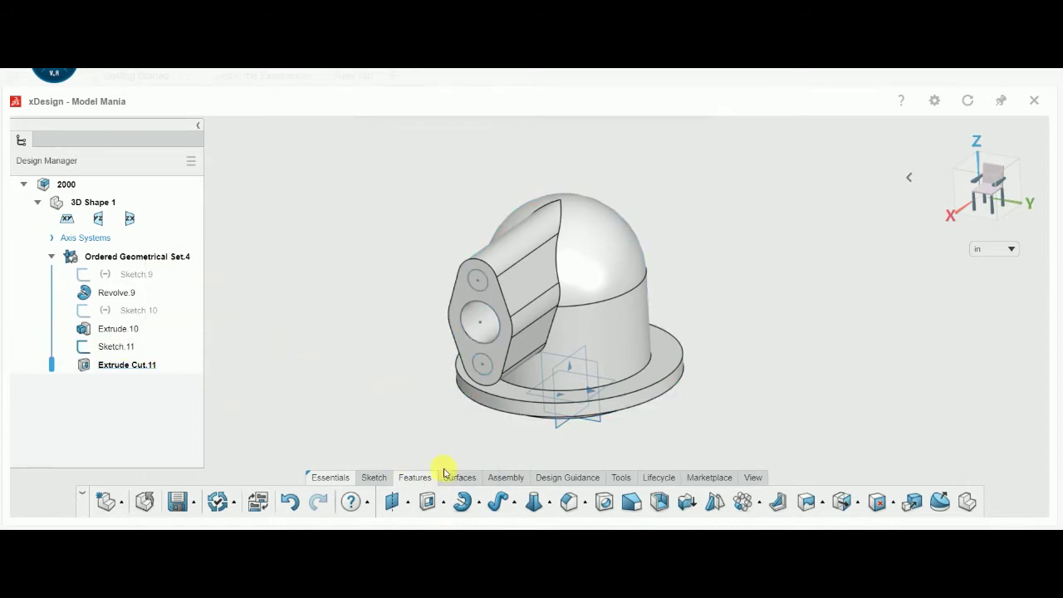
pyautogui.click(424, 501)
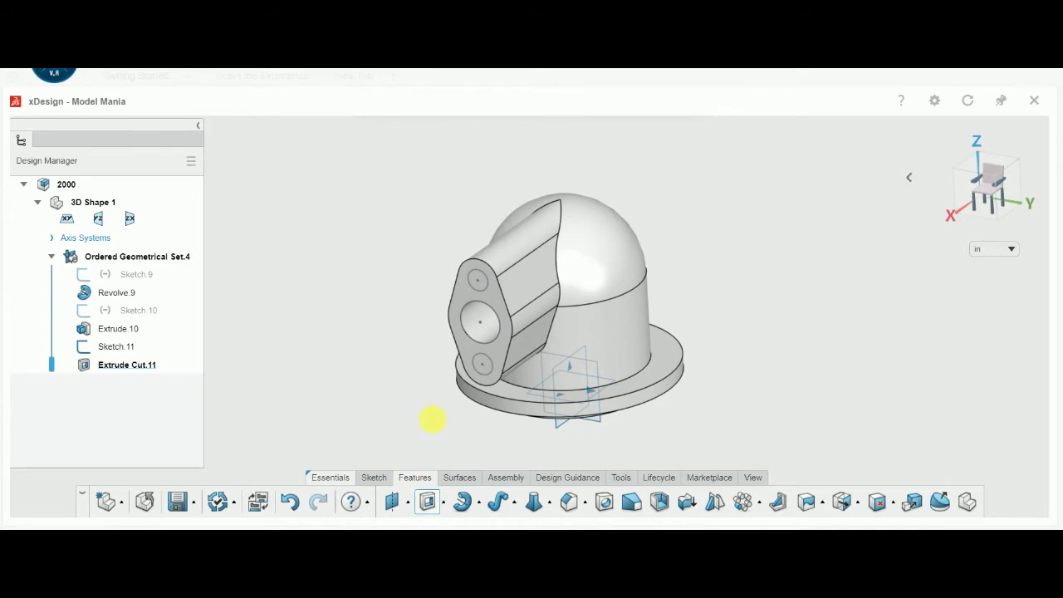
pyautogui.click(480, 283)
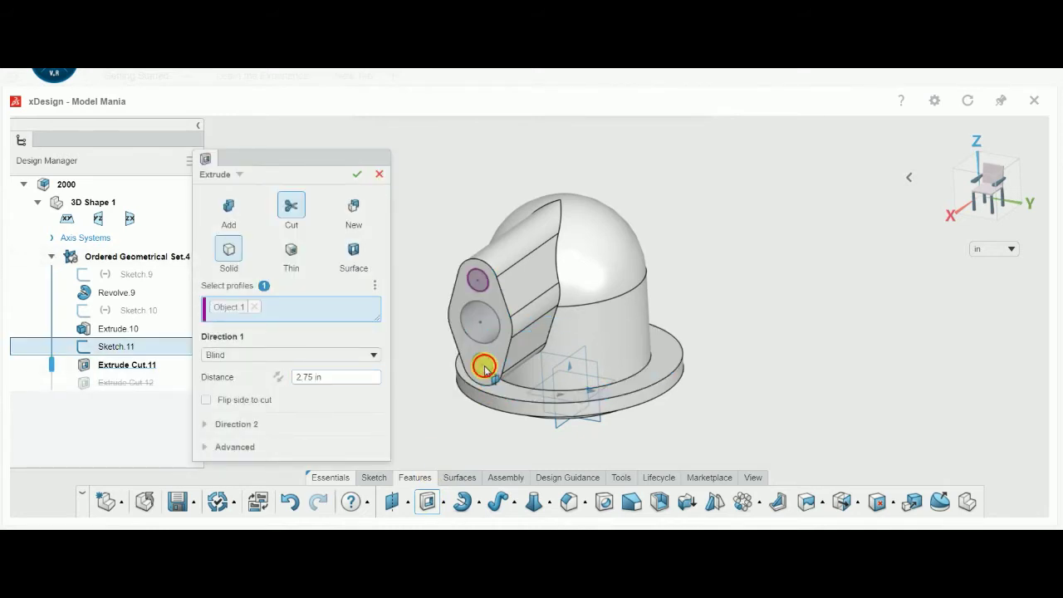
pyautogui.click(326, 378)
pyautogui.write('1')
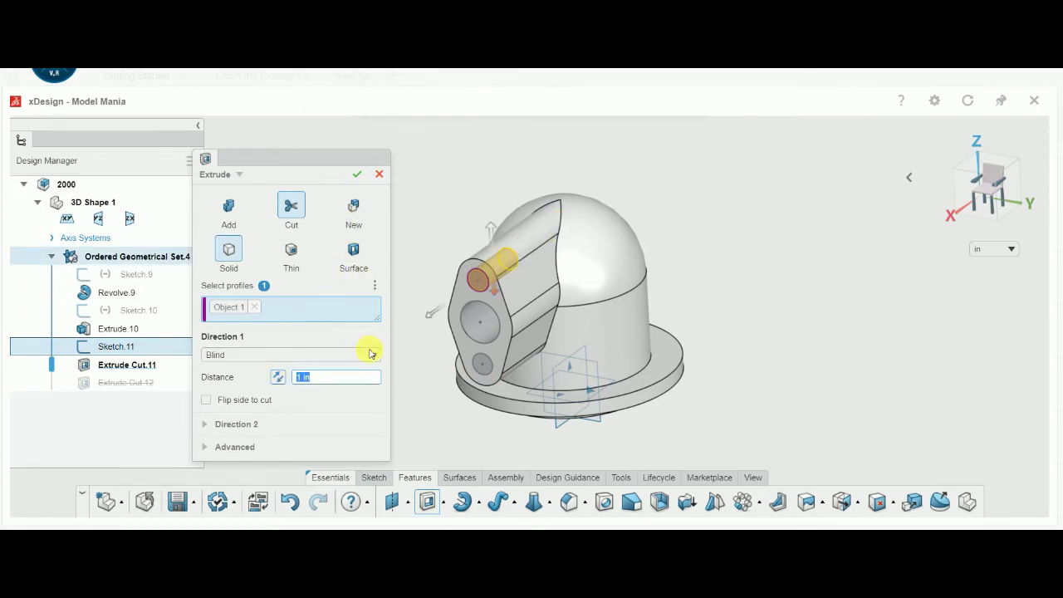
pyautogui.click(468, 357)
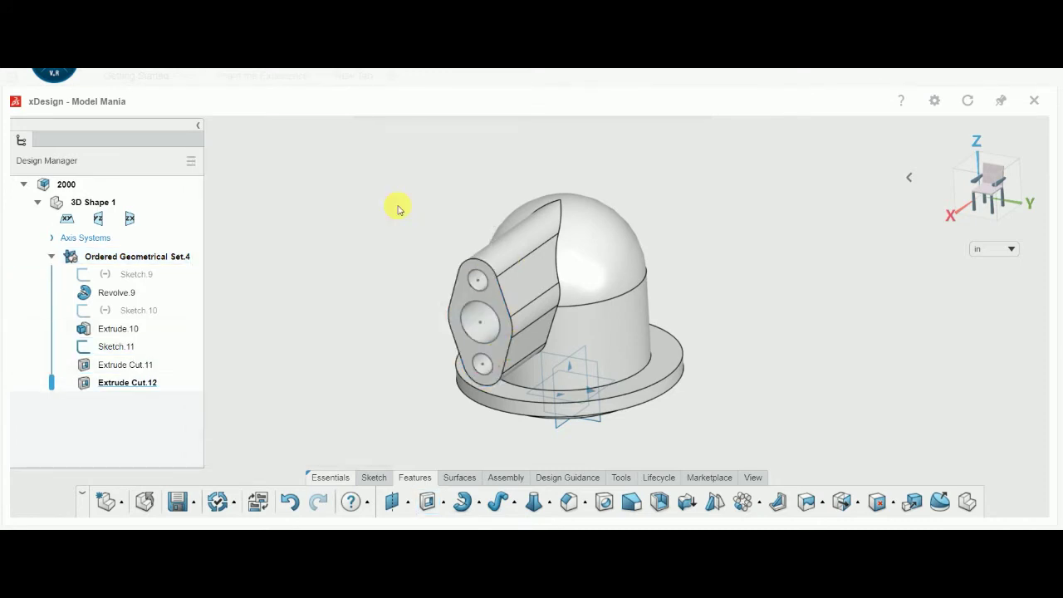
pyautogui.click(762, 501)
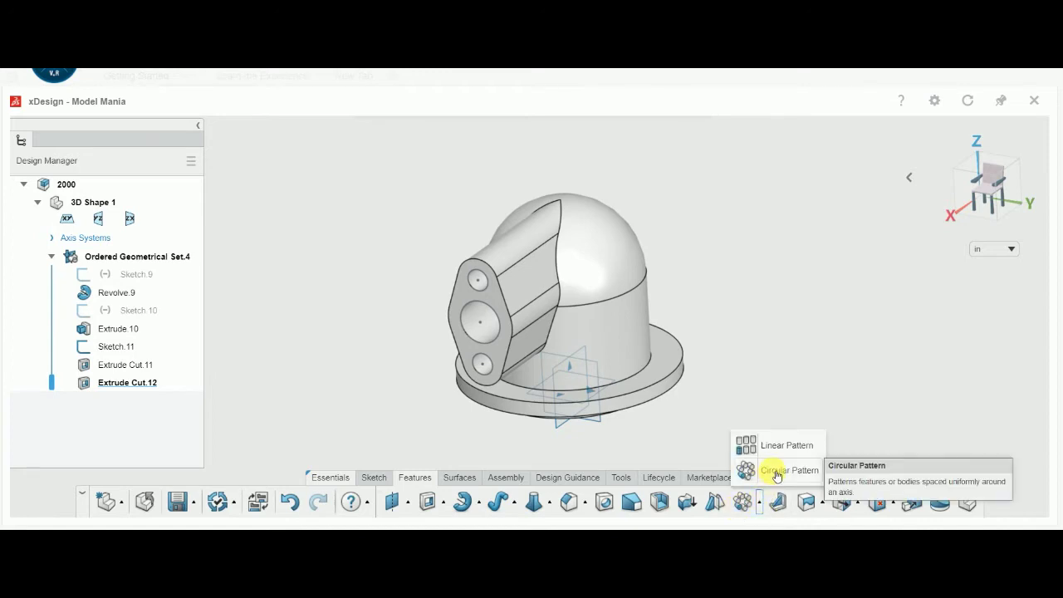
# Step: Circular-pattern Extrude 10, Extrude Cut.11 and Extrude Cut.12 about the revolved body's cylindrical face
pyautogui.click(777, 472)
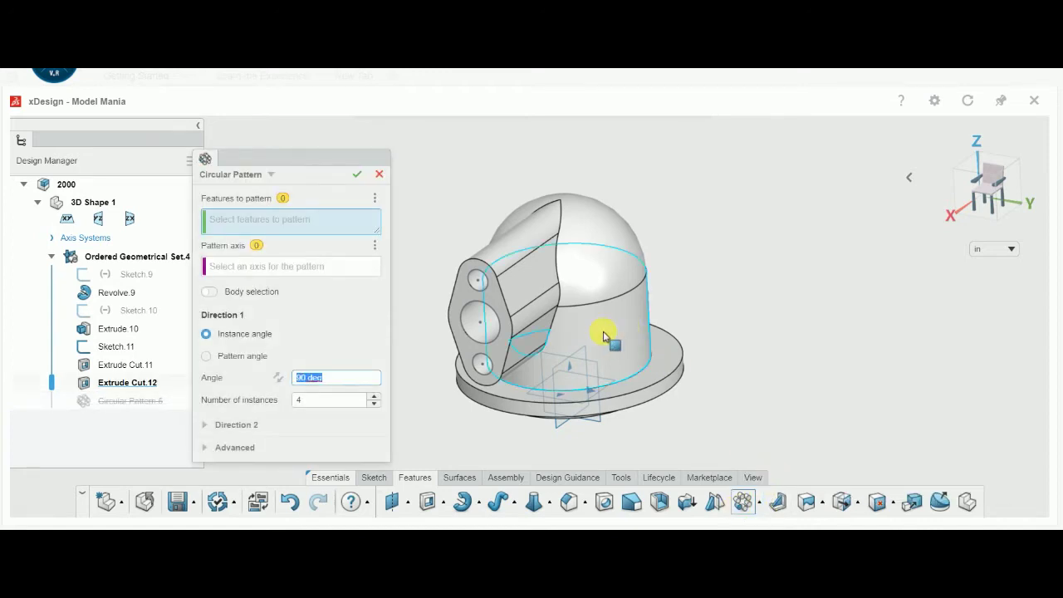
pyautogui.click(118, 329)
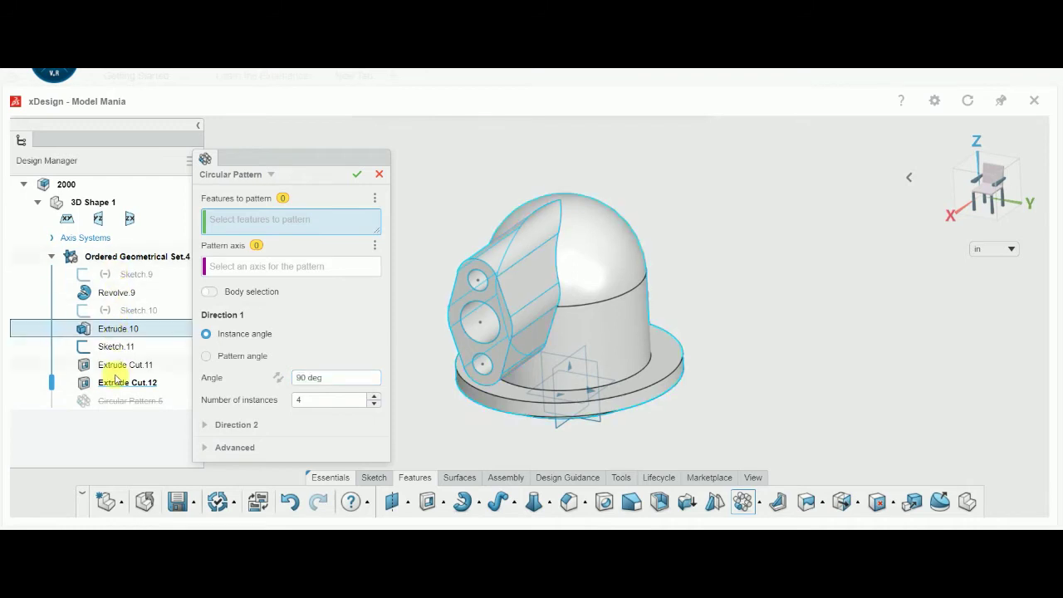
pyautogui.click(120, 365)
pyautogui.click(125, 383)
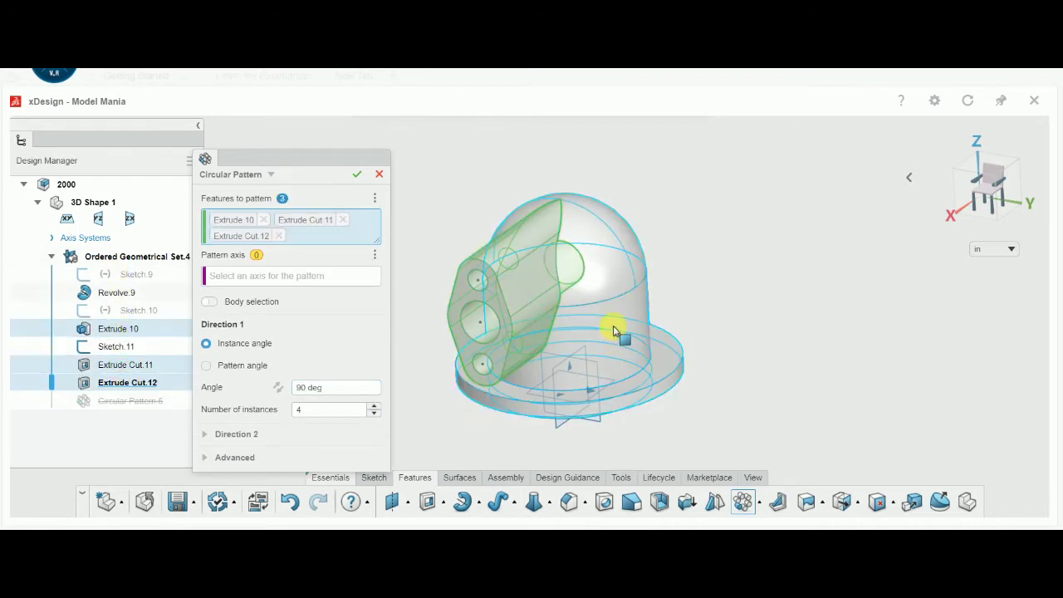
pyautogui.click(275, 276)
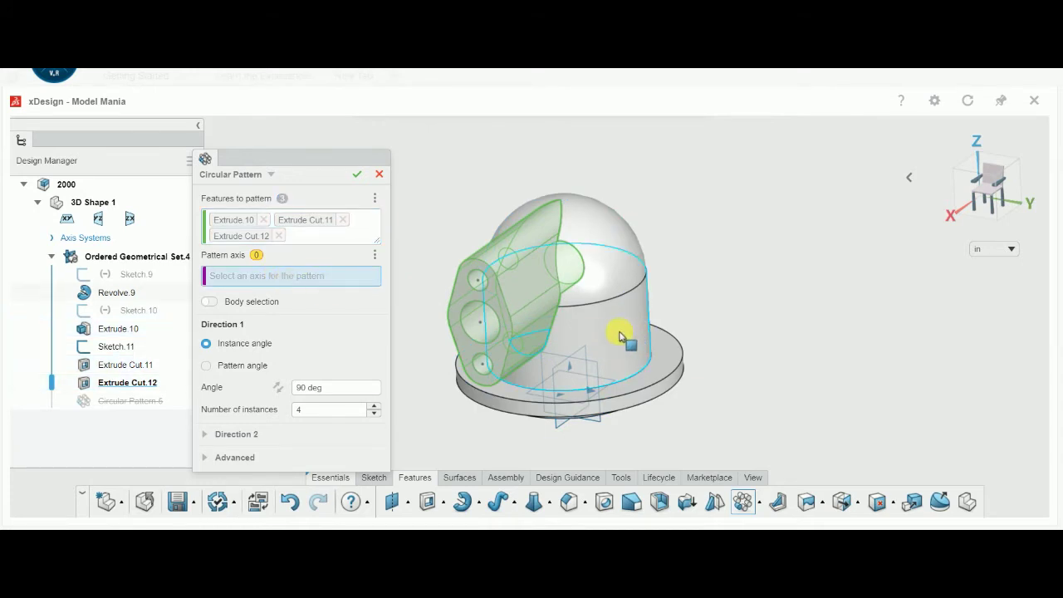
pyautogui.click(587, 335)
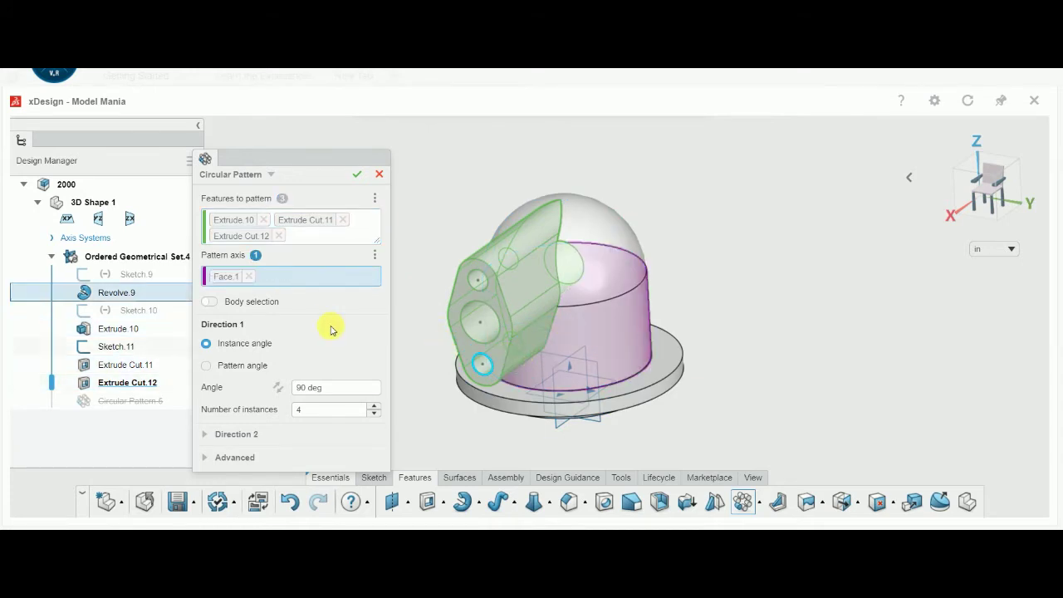
# Step: Set the pattern to 2 instances at 45° as a feature pattern and confirm it
pyautogui.click(226, 458)
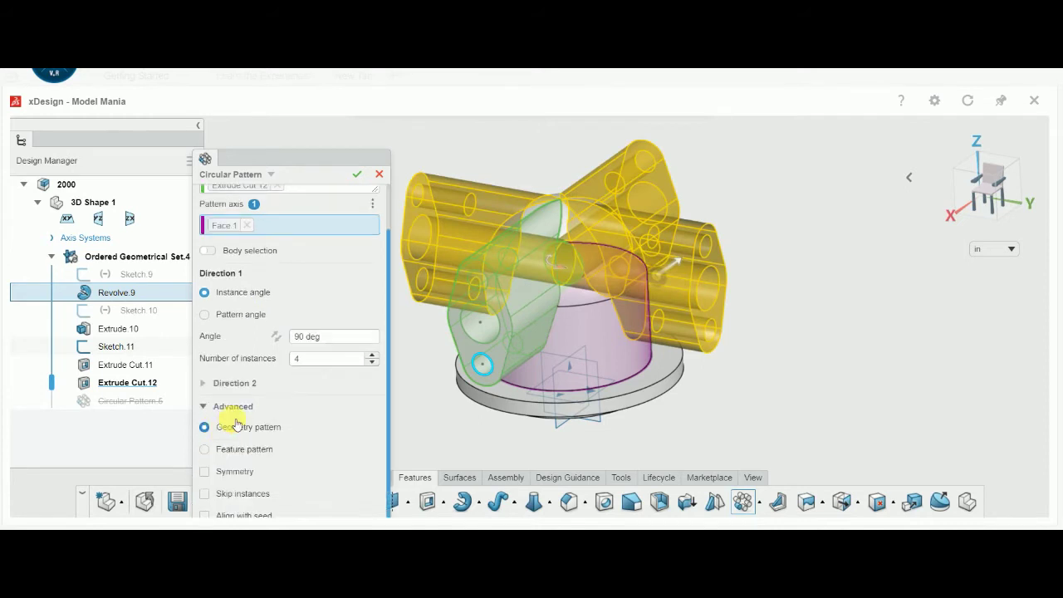
pyautogui.scroll(-1, 281, 449)
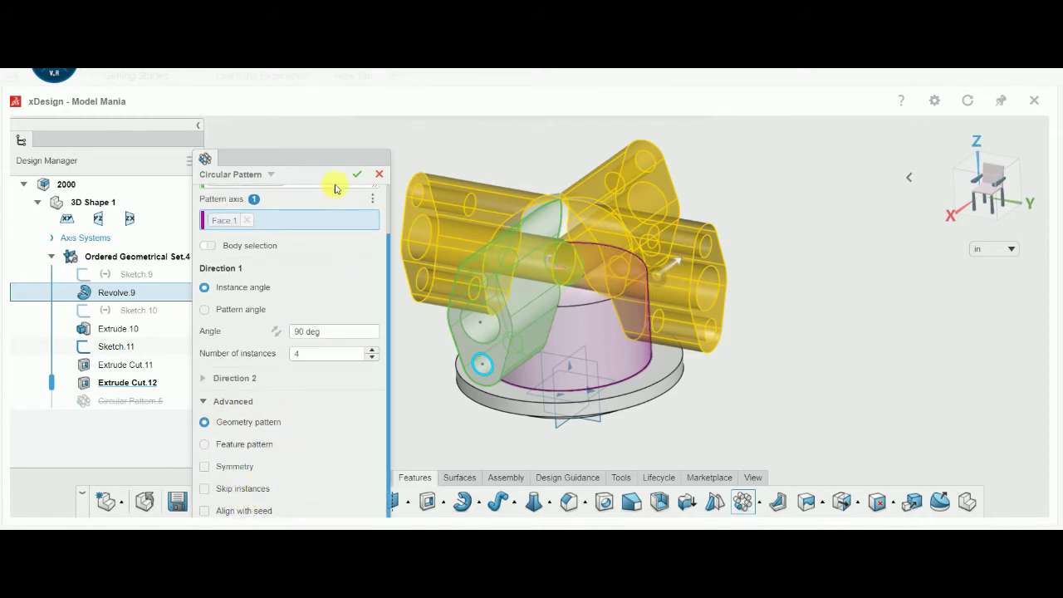
pyautogui.moveTo(325, 163); pyautogui.dragTo(314, 122)
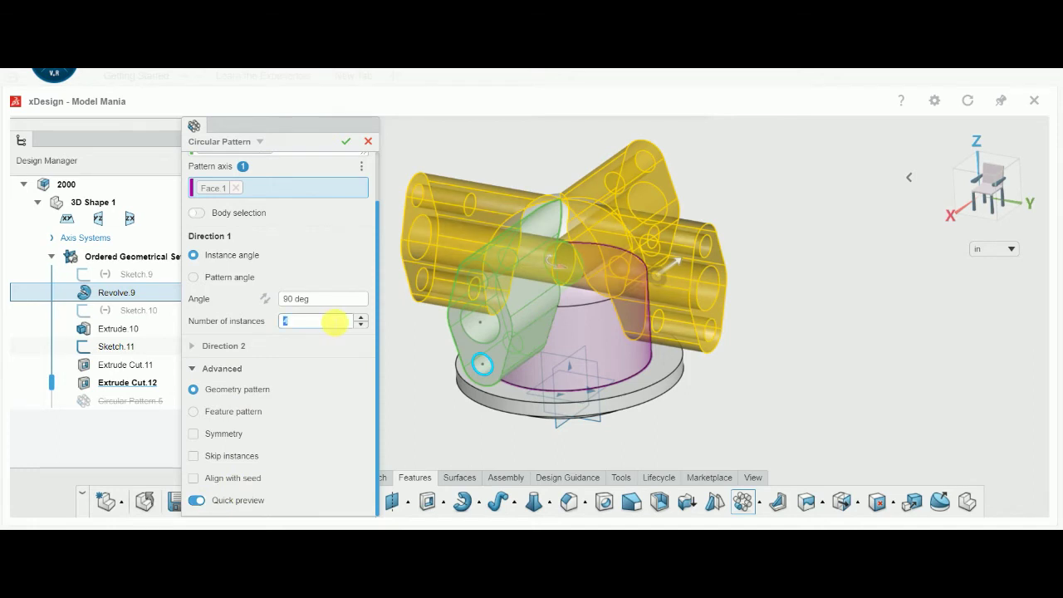
pyautogui.write('2')
pyautogui.doubleClick(333, 321)
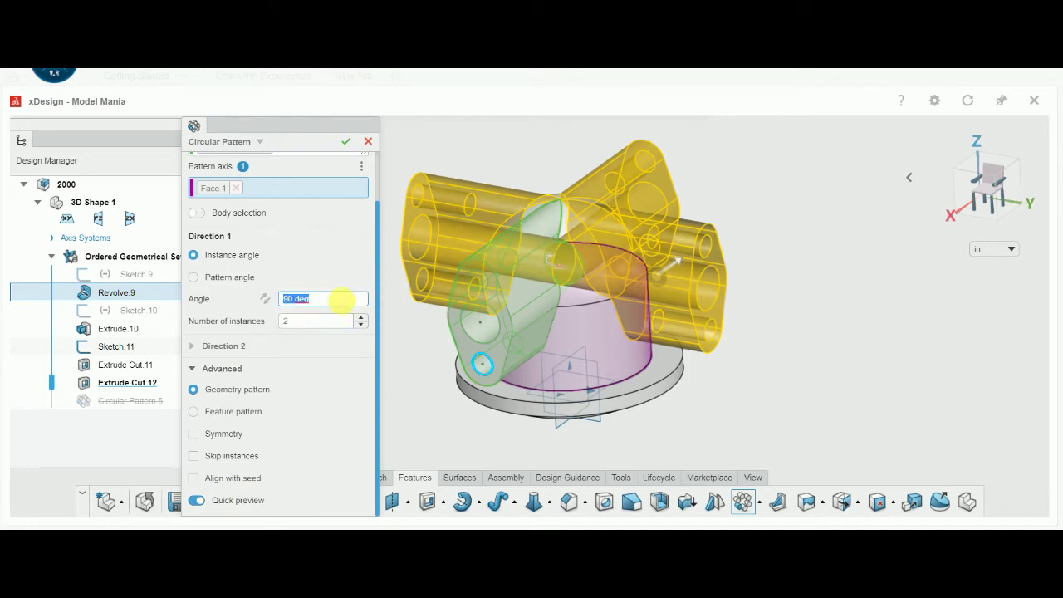
pyautogui.write('45')
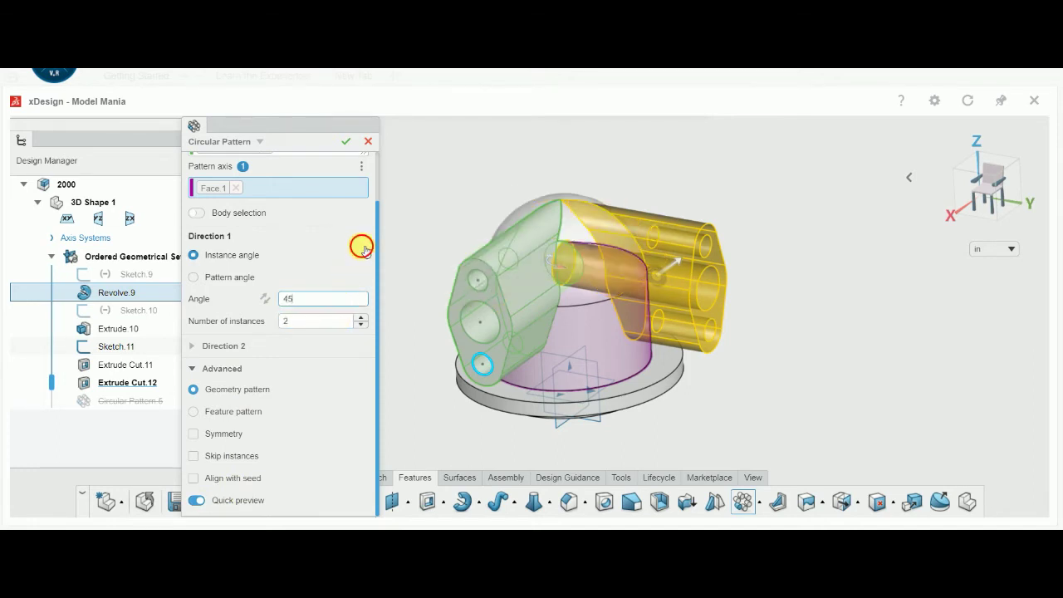
pyautogui.press('Return')
pyautogui.click(196, 412)
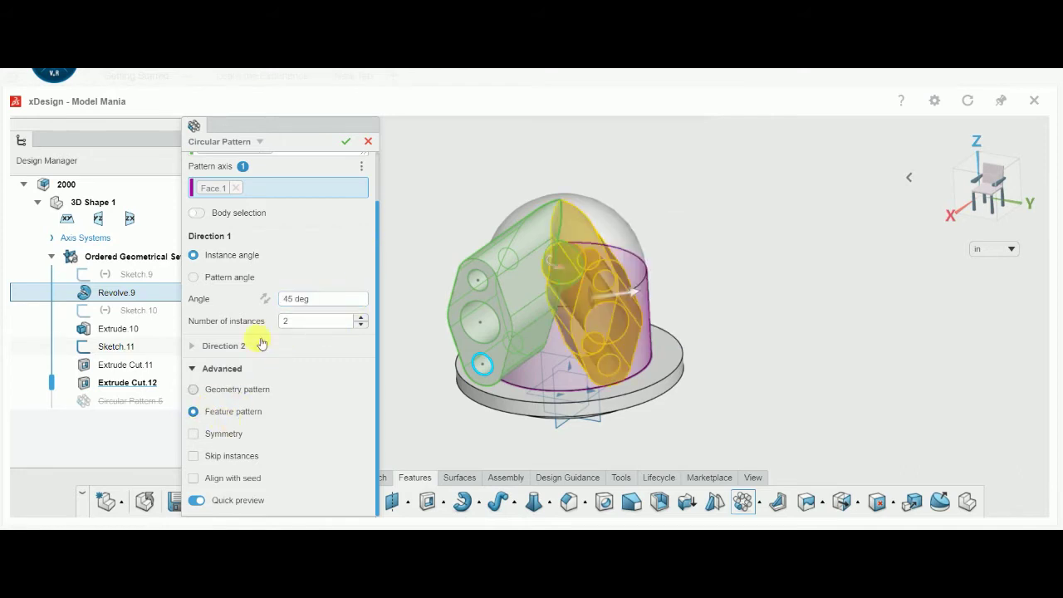
pyautogui.click(348, 142)
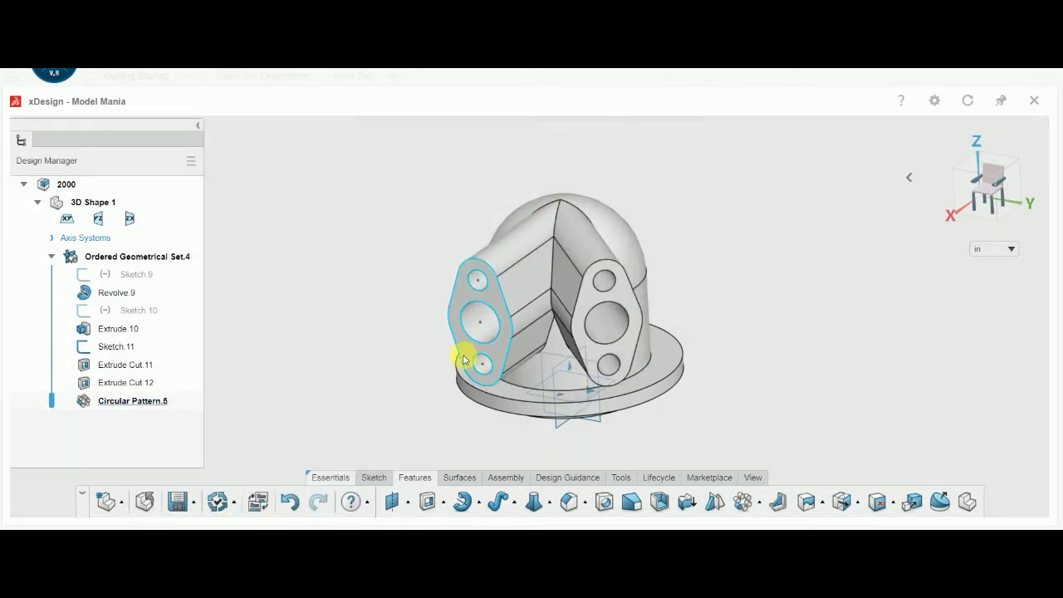
# Step: Show Sketch.9 and Sketch.10 in the model
pyautogui.moveTo(464, 356)
pyautogui.mouseDown(button='middle')
pyautogui.moveTo(505, 381)
pyautogui.moveTo(484, 399)
pyautogui.moveTo(491, 344)
pyautogui.moveTo(646, 390)
pyautogui.mouseUp(button='middle')
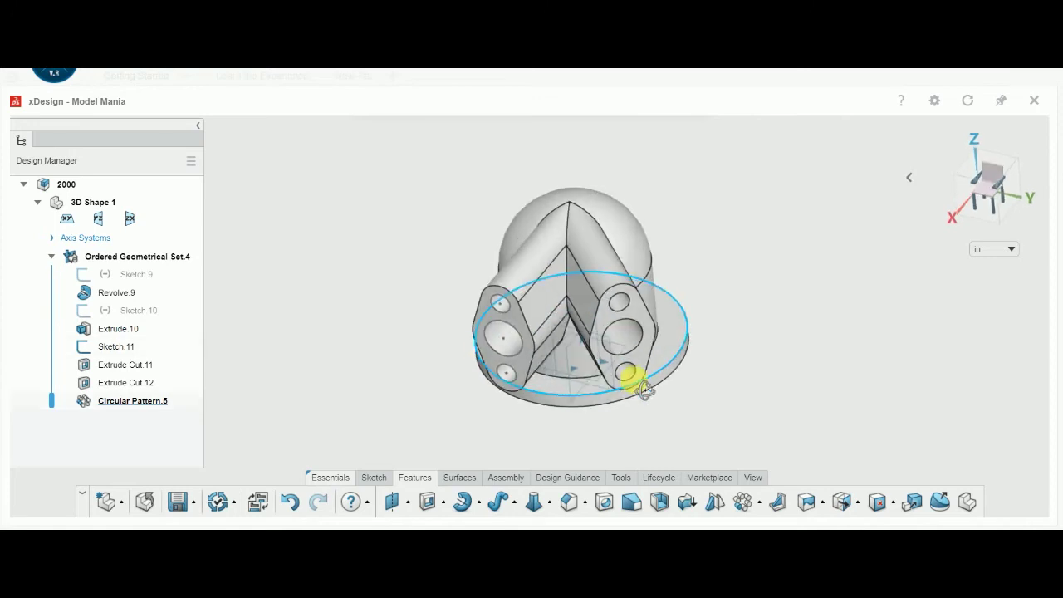
pyautogui.click(131, 276)
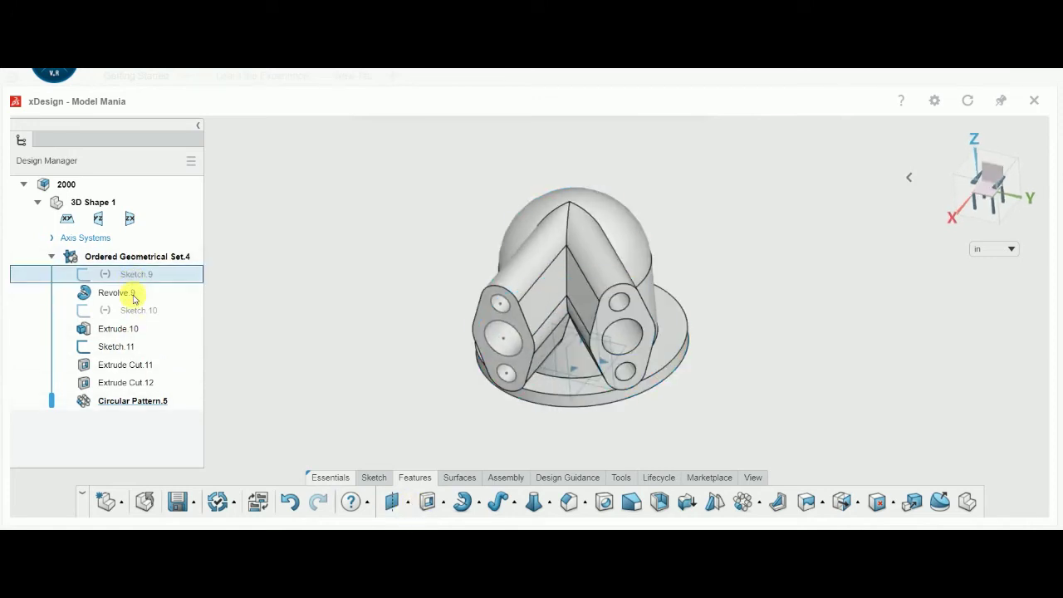
pyautogui.keyDown('ctrl'); pyautogui.click(138, 311); pyautogui.keyUp('ctrl')
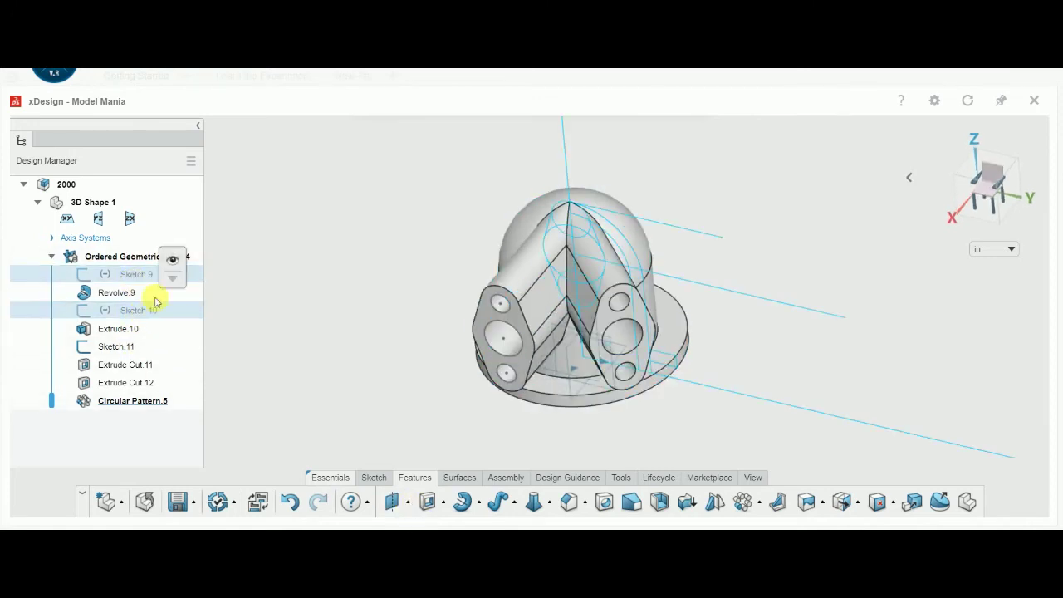
pyautogui.click(188, 210)
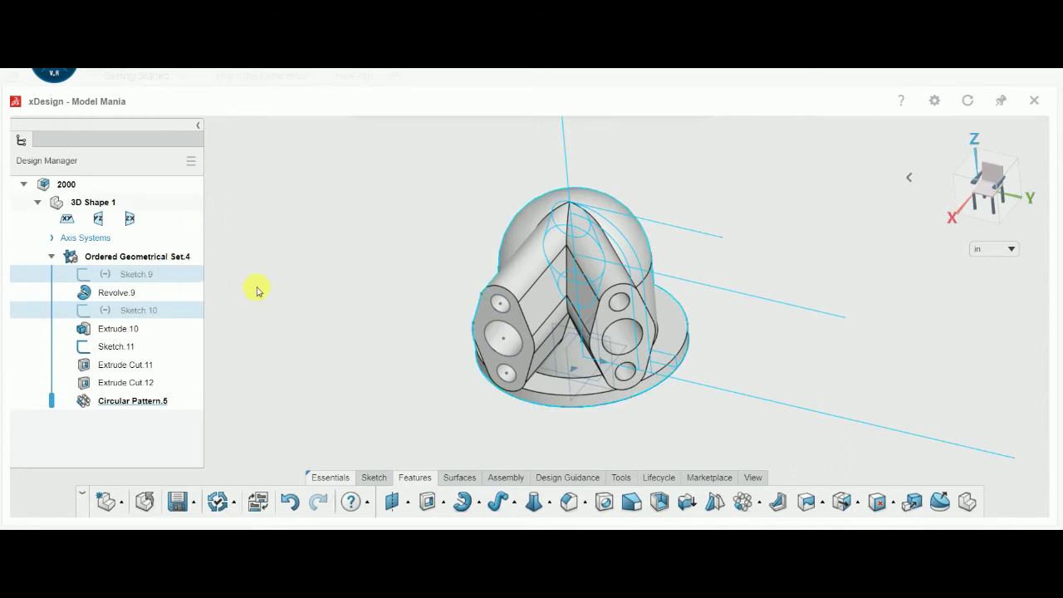
pyautogui.click(353, 363)
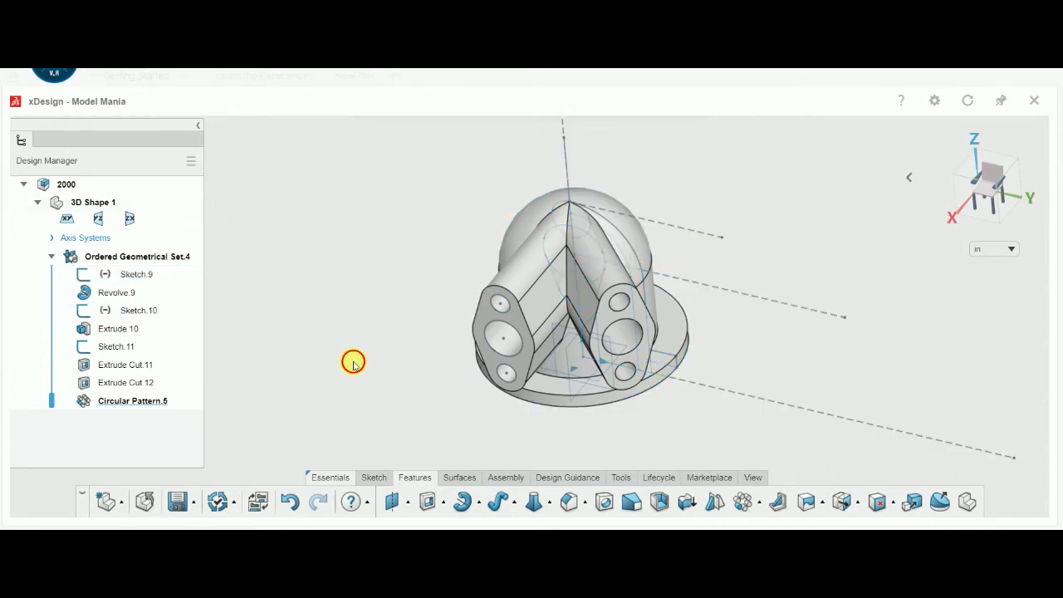
# Step: Start a new reference plane, referencing the new boss's end face
pyautogui.click(415, 502)
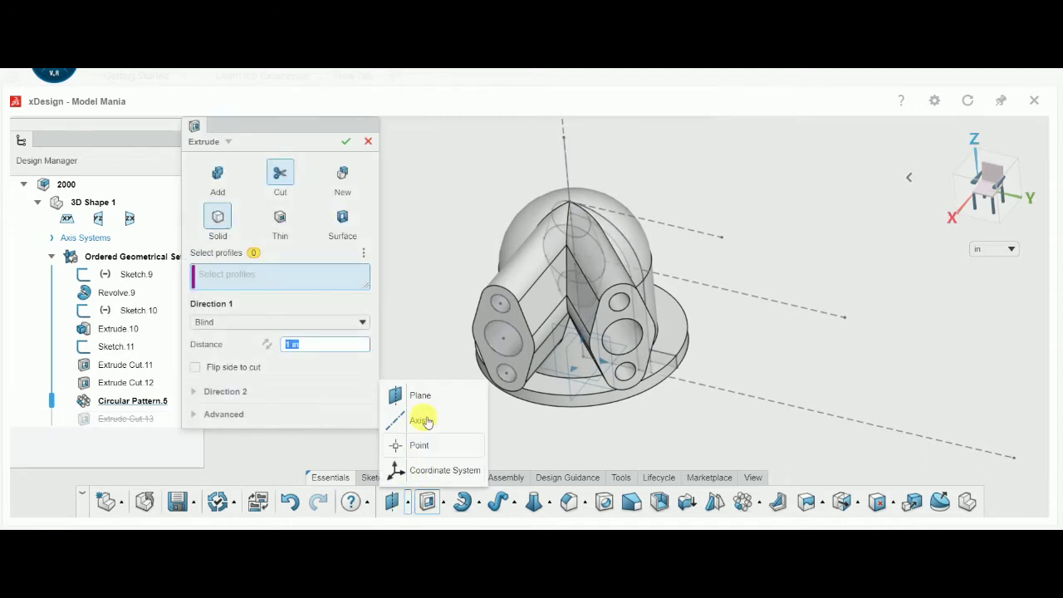
pyautogui.click(395, 503)
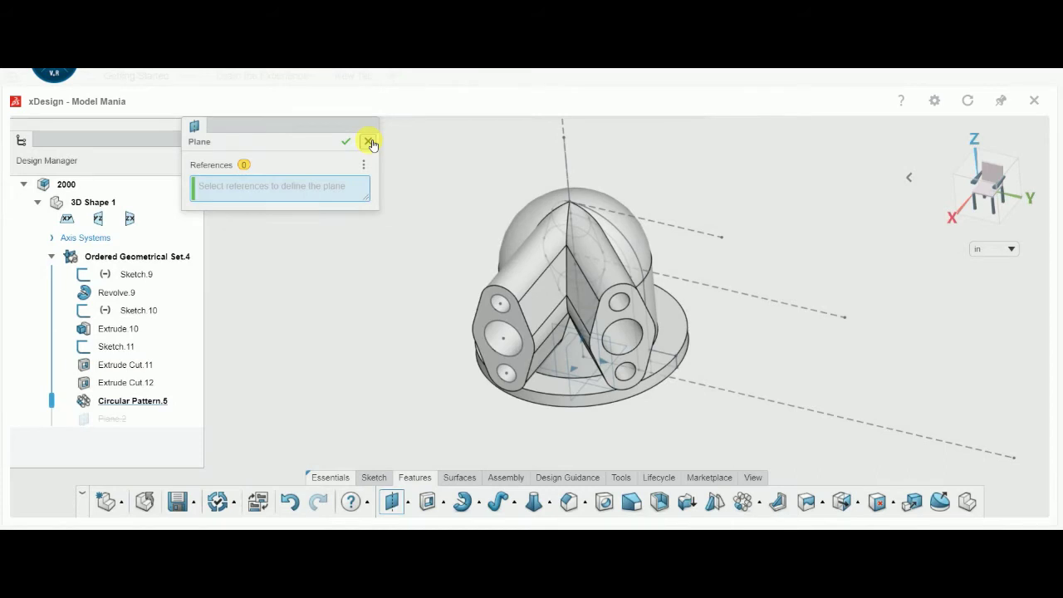
pyautogui.click(369, 142)
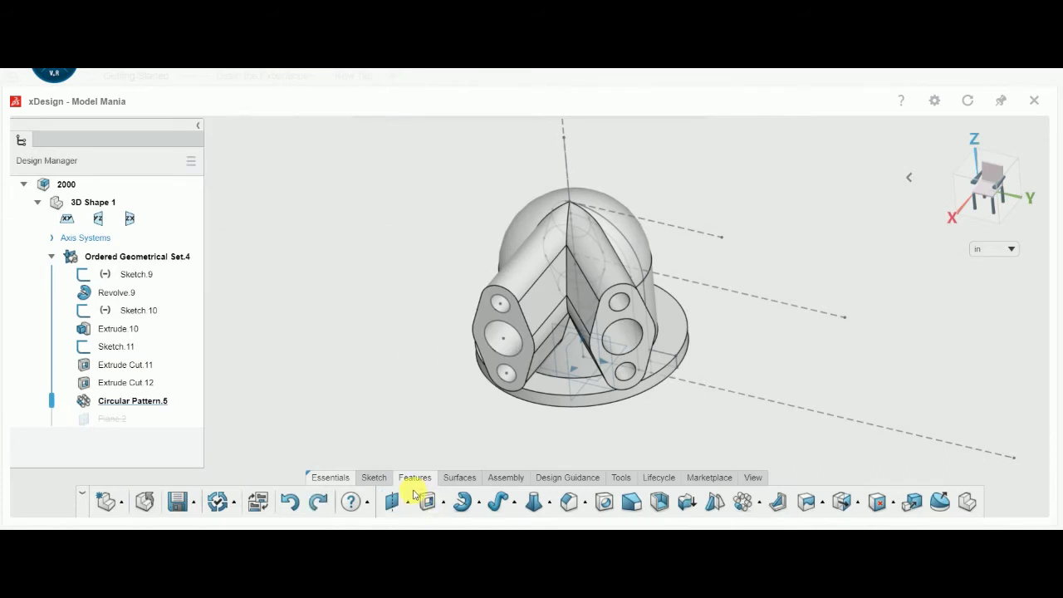
pyautogui.click(409, 505)
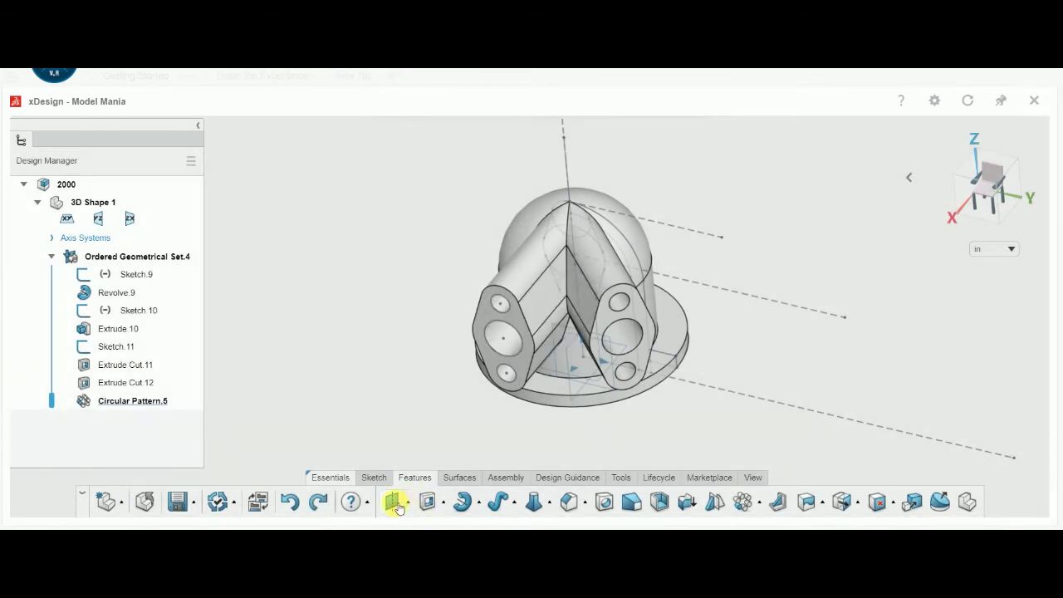
pyautogui.click(394, 501)
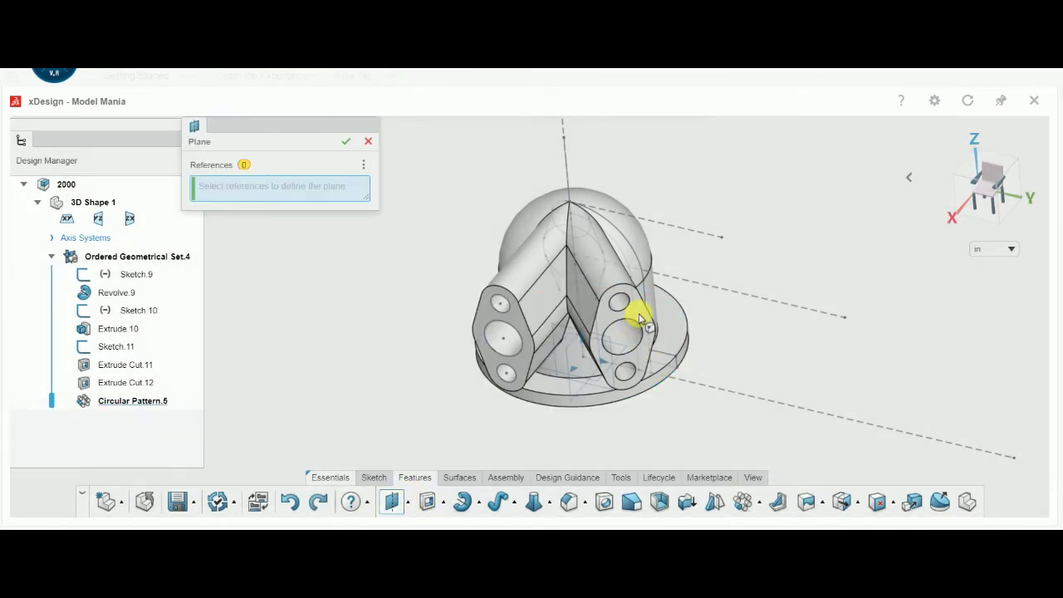
pyautogui.scroll(-3, 638, 320)
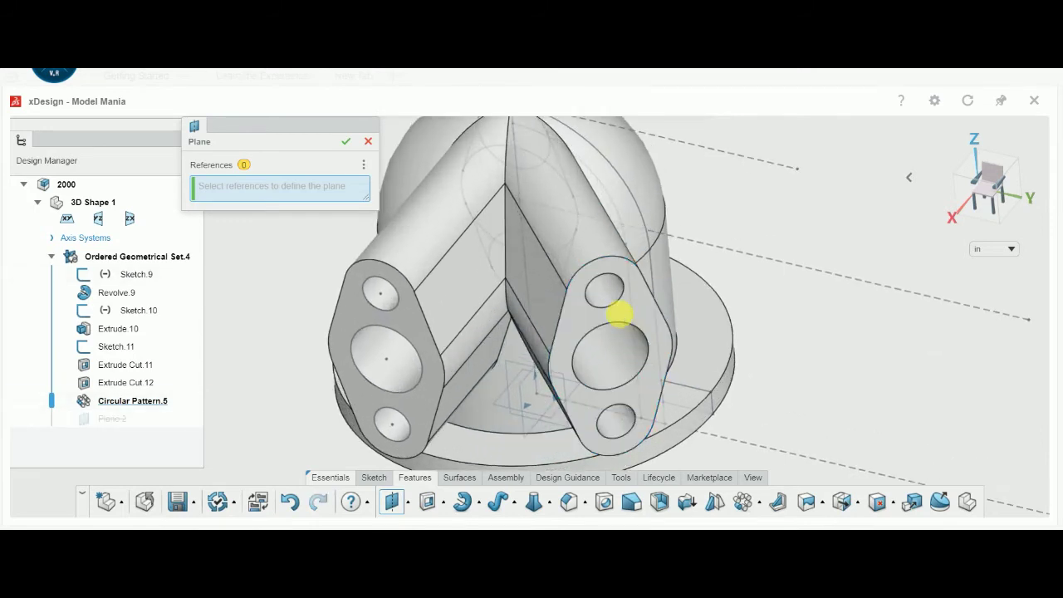
pyautogui.click(619, 314)
pyautogui.scroll(2, 625, 323)
pyautogui.scroll(3, 636, 309)
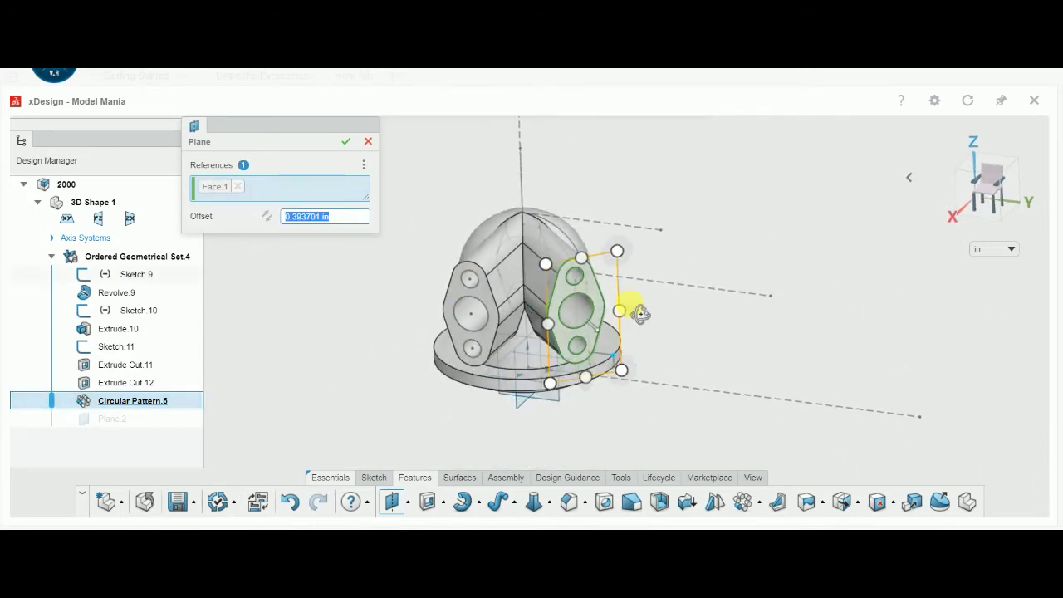
# Step: Add the axis top point as second reference, confirm Plane.2, and select it
pyautogui.click(521, 149)
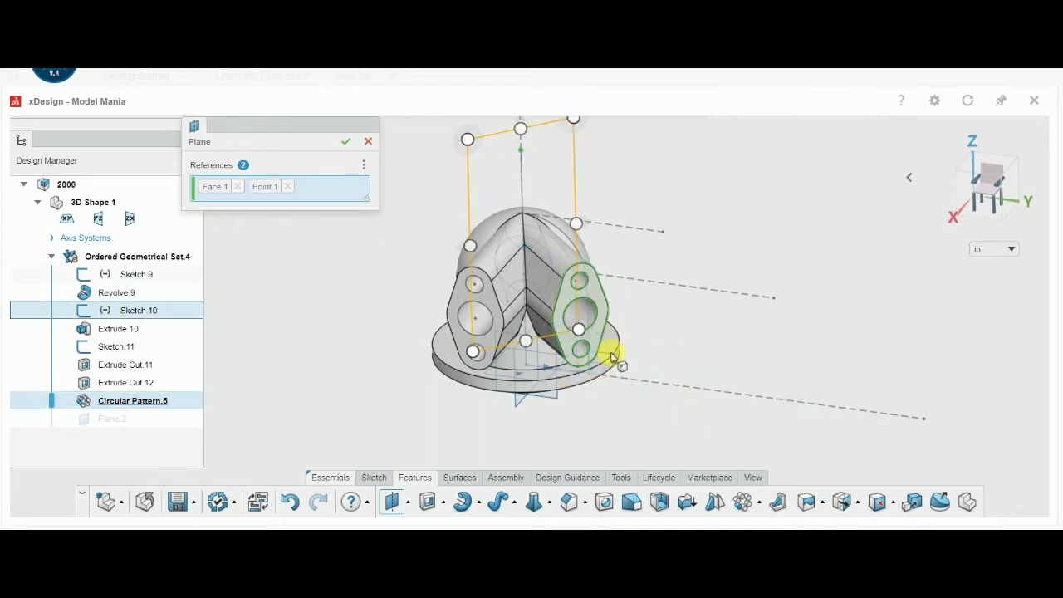
pyautogui.click(470, 246)
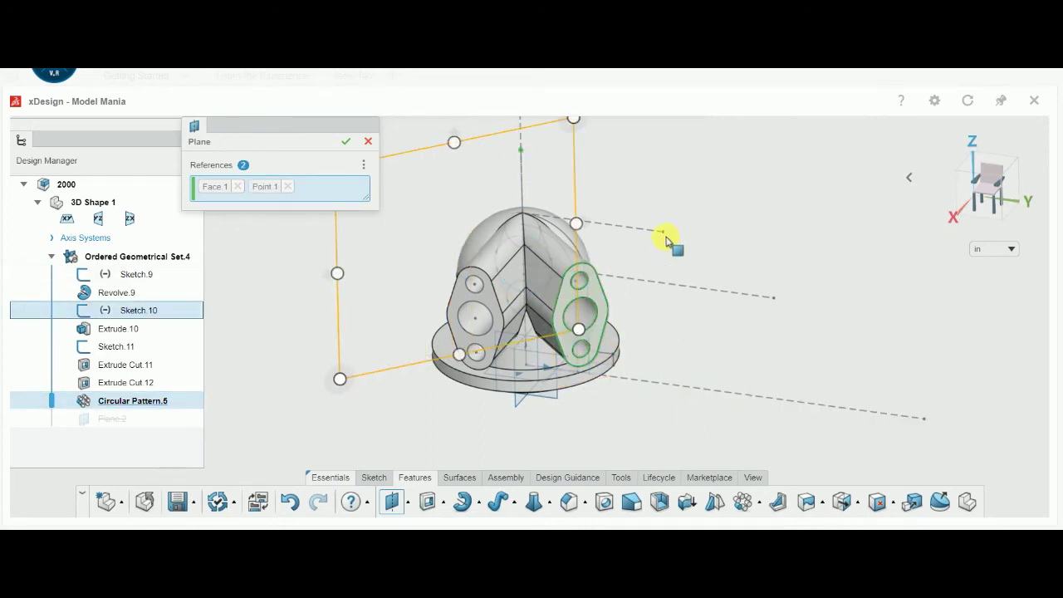
pyautogui.moveTo(581, 224); pyautogui.dragTo(706, 221)
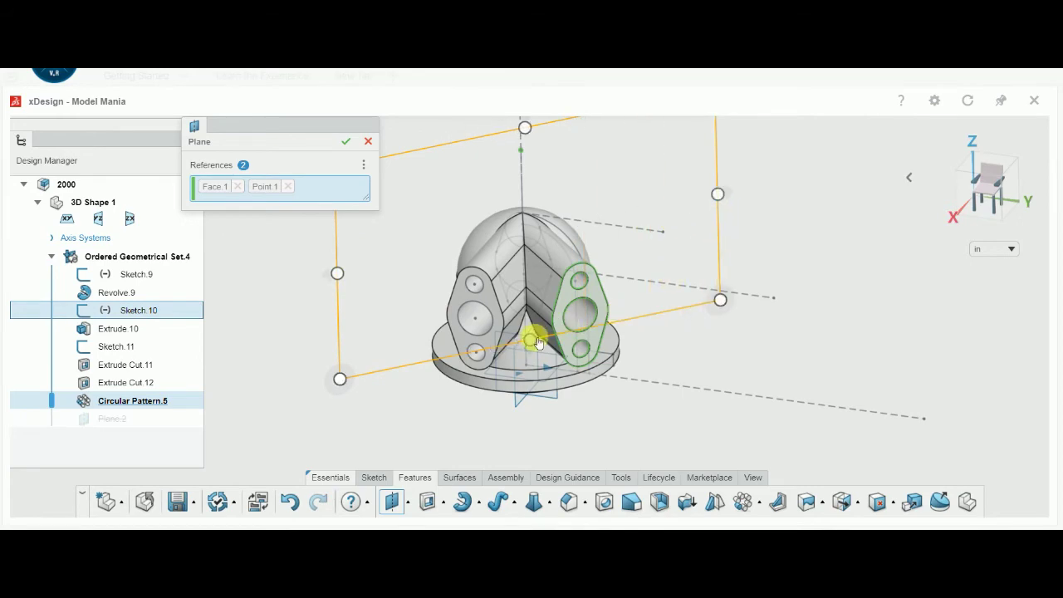
pyautogui.click(342, 146)
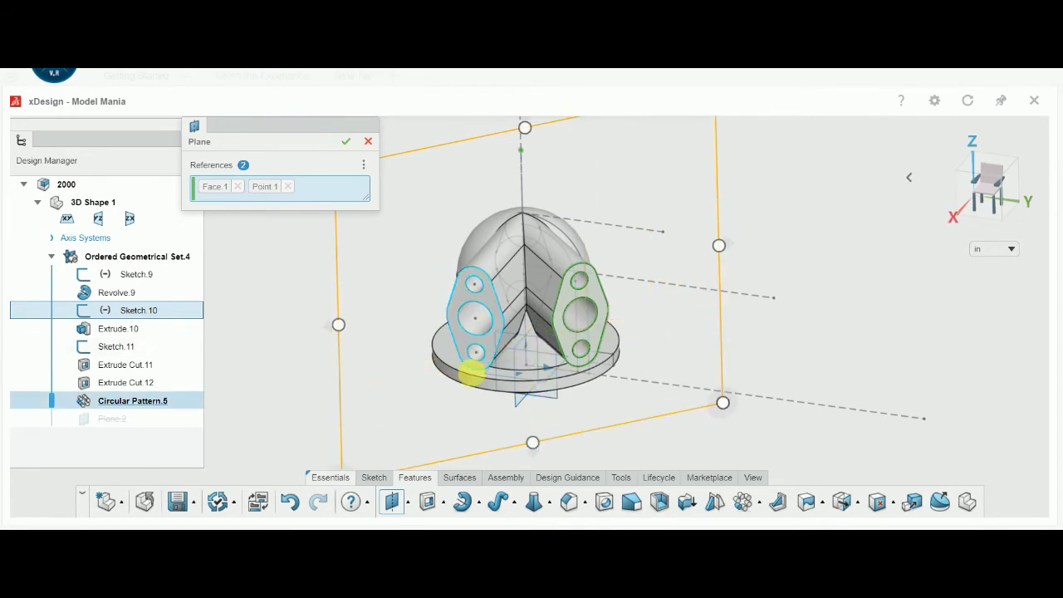
pyautogui.moveTo(474, 371)
pyautogui.mouseDown(button='middle')
pyautogui.moveTo(618, 373)
pyautogui.moveTo(603, 415)
pyautogui.moveTo(617, 325)
pyautogui.moveTo(653, 397)
pyautogui.moveTo(610, 342)
pyautogui.moveTo(591, 379)
pyautogui.moveTo(573, 378)
pyautogui.mouseUp(button='middle')
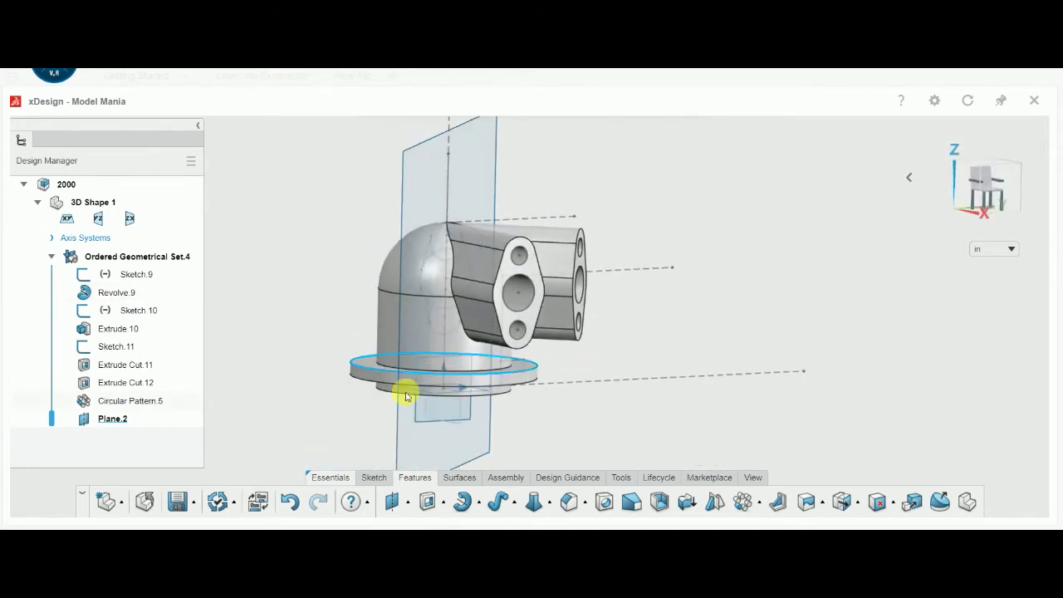
pyautogui.click(484, 465)
# Step: Open Sketch.12 on Plane.2 in Normal To view and start a line at the centre axis
pyautogui.click(517, 384)
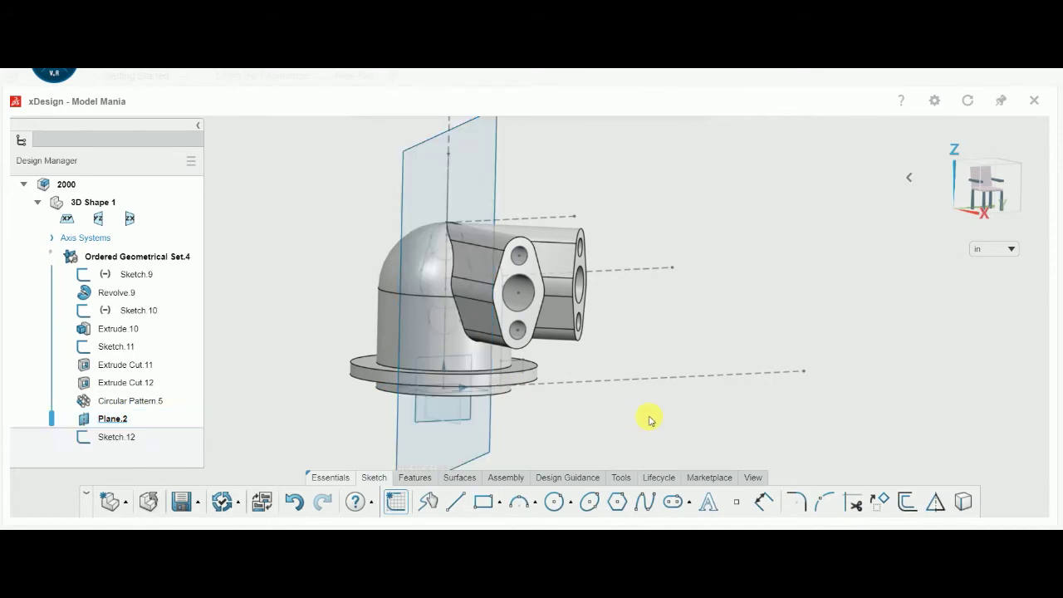
pyautogui.click(909, 177)
pyautogui.click(720, 177)
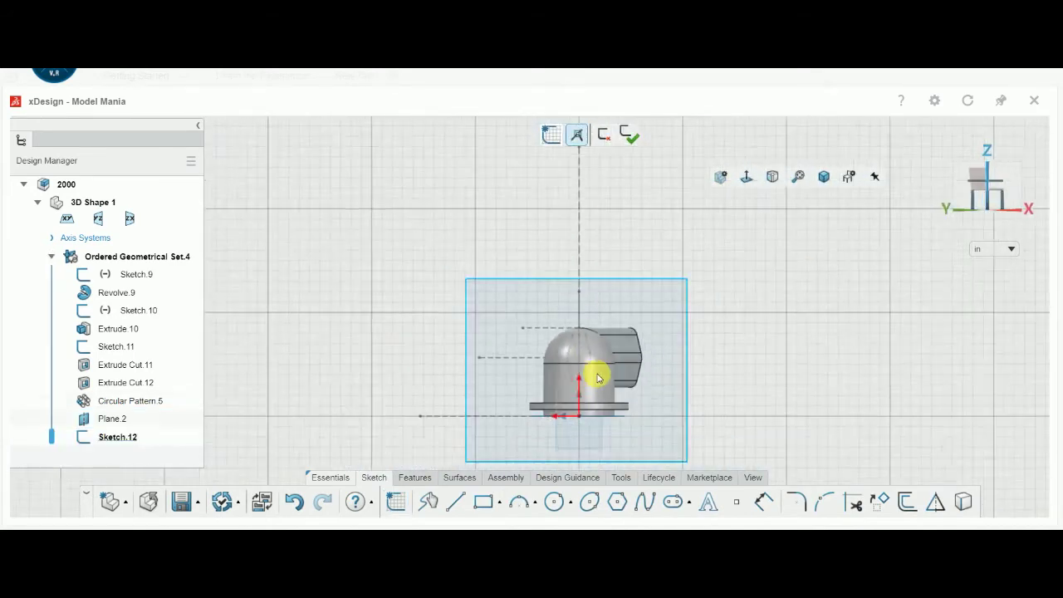
pyautogui.scroll(1, 712, 344)
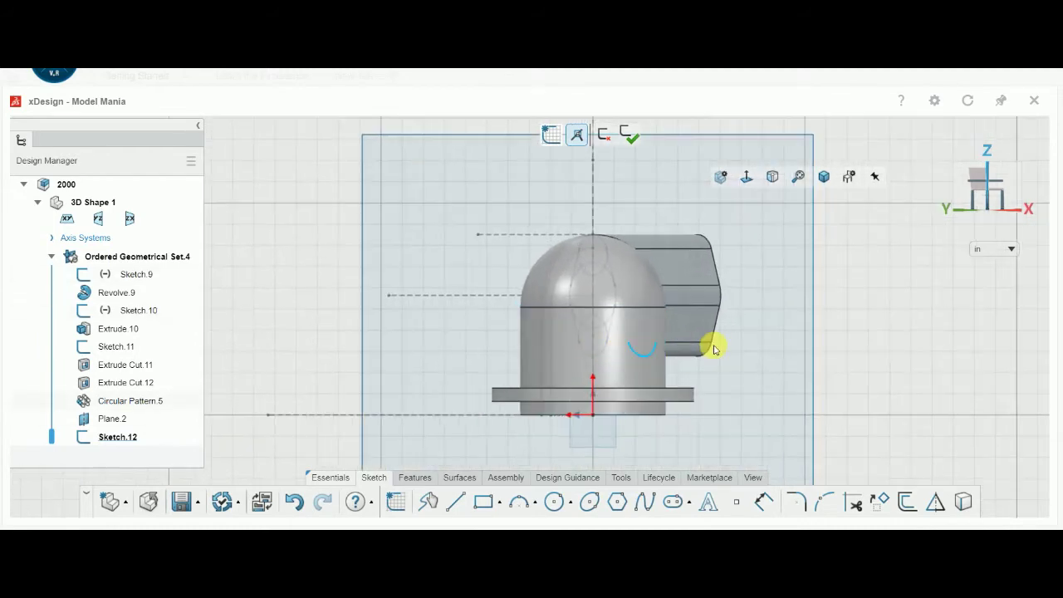
pyautogui.scroll(1, 716, 349)
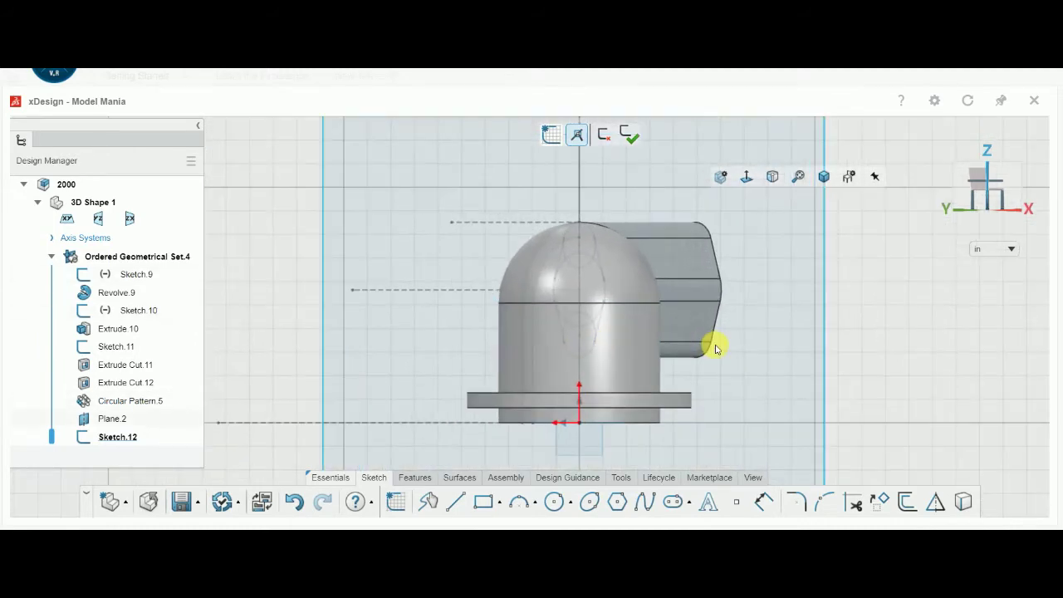
pyautogui.click(457, 501)
pyautogui.scroll(2, 570, 337)
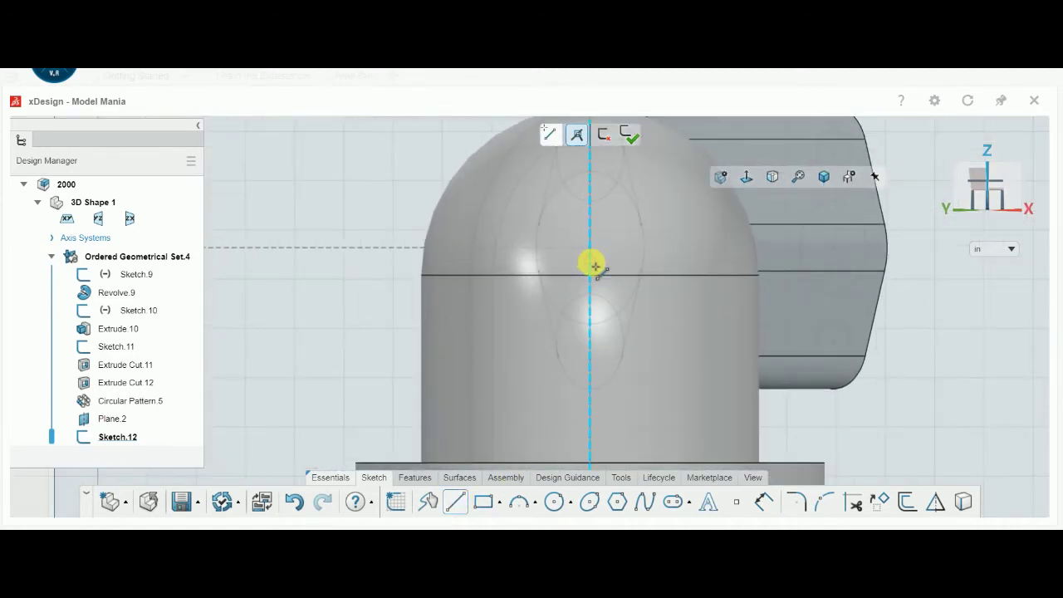
pyautogui.click(589, 263)
# Step: Draw a line out toward the side boss and convert it to construction geometry
pyautogui.click(833, 193)
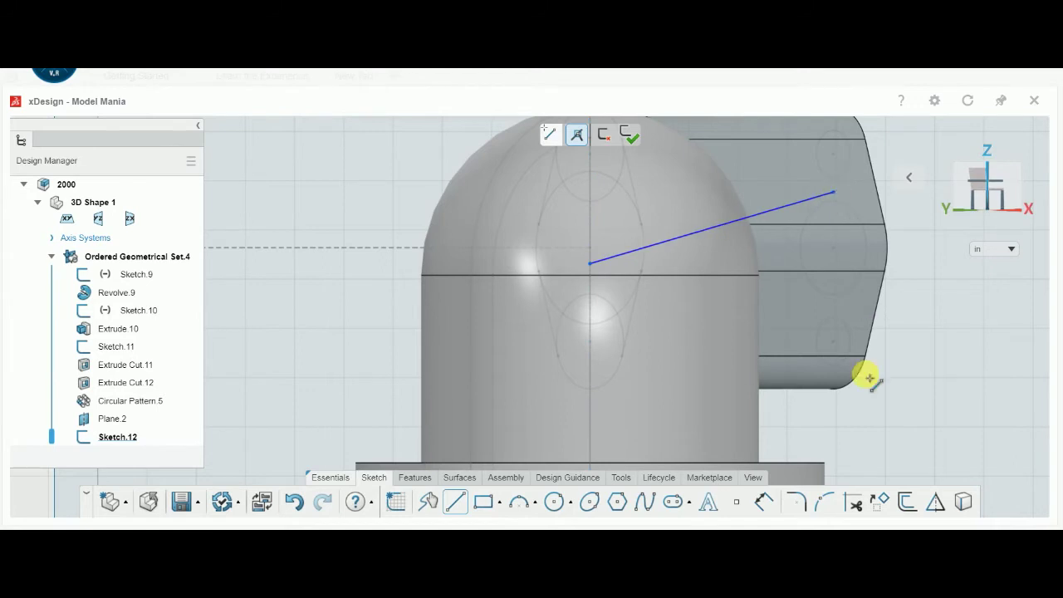
pyautogui.rightClick(868, 376)
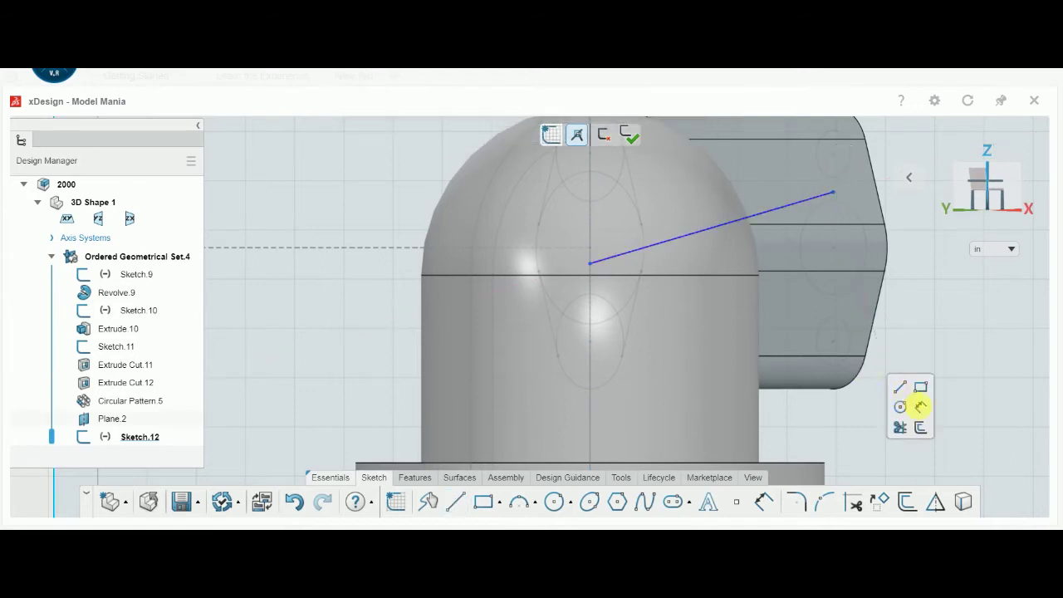
pyautogui.click(811, 202)
pyautogui.click(844, 231)
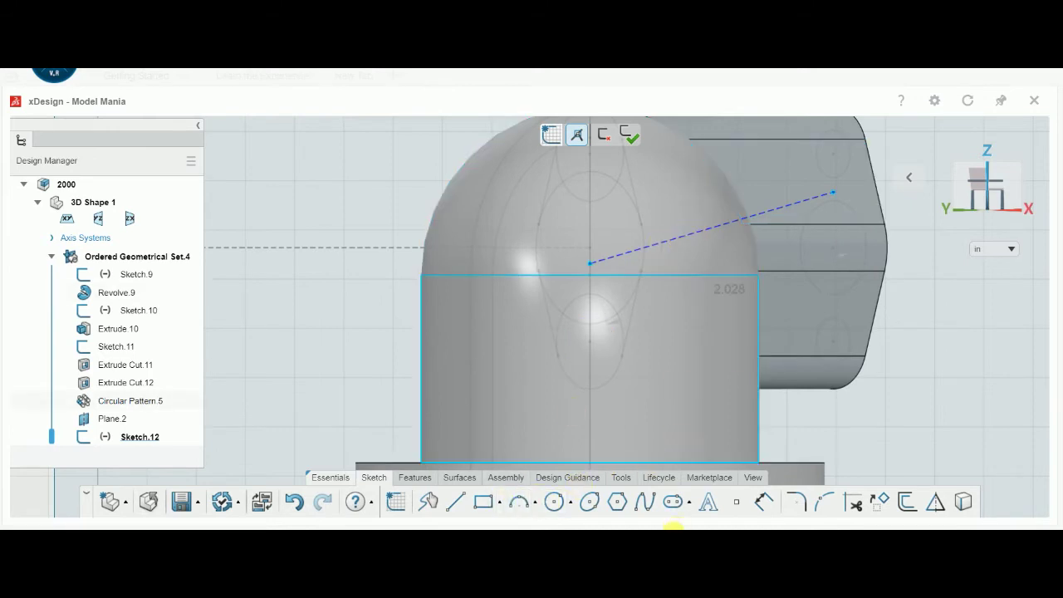
# Step: Dimension the construction line at 6° from the base plate edge
pyautogui.click(765, 502)
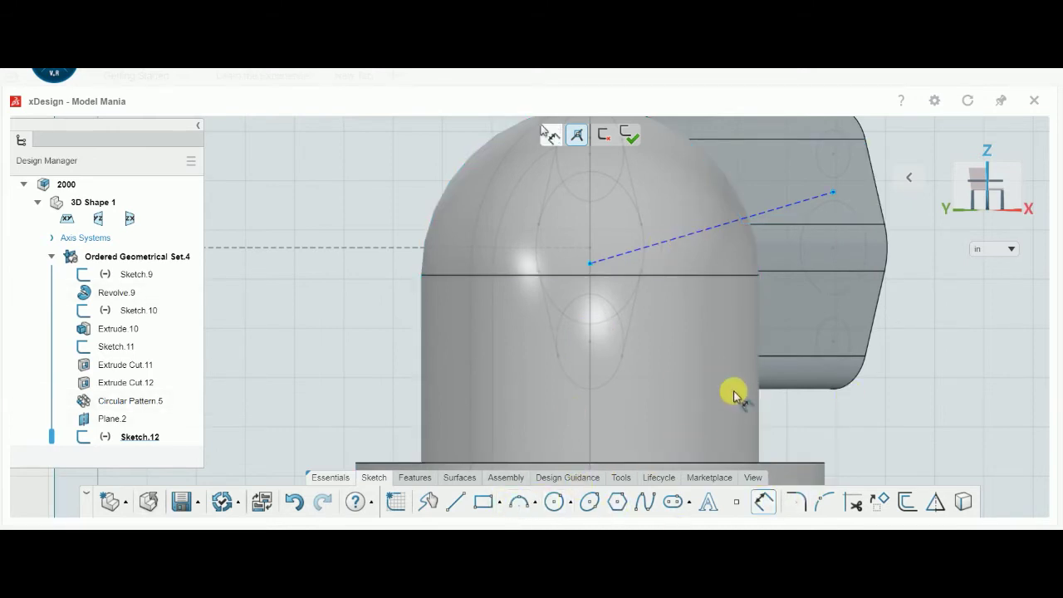
pyautogui.scroll(2, 735, 390)
pyautogui.scroll(-2, 764, 418)
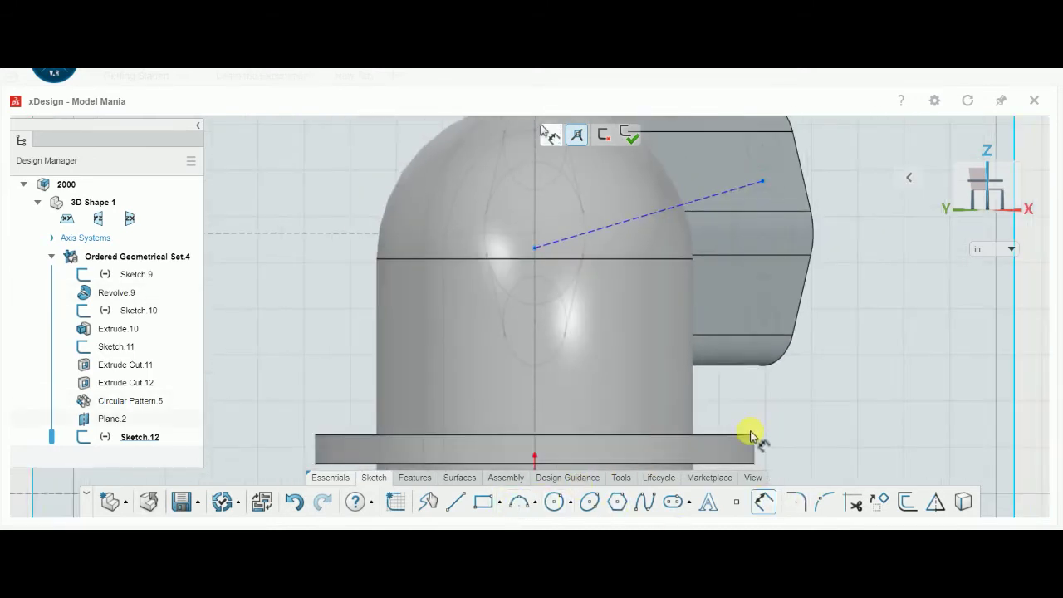
pyautogui.click(720, 196)
pyautogui.click(893, 337)
pyautogui.write('6')
pyautogui.press('Return')
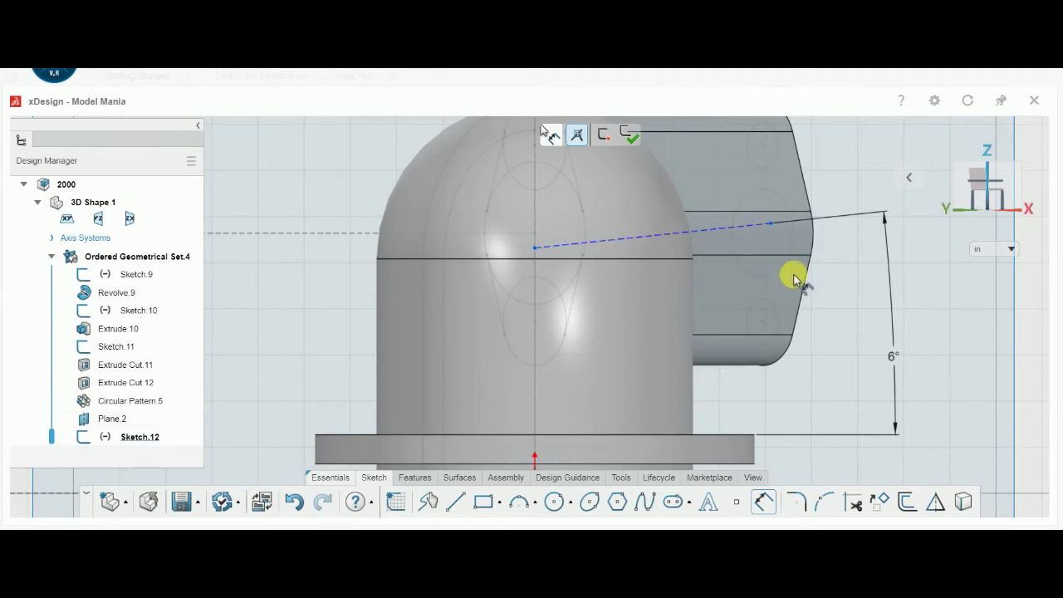
pyautogui.click(505, 504)
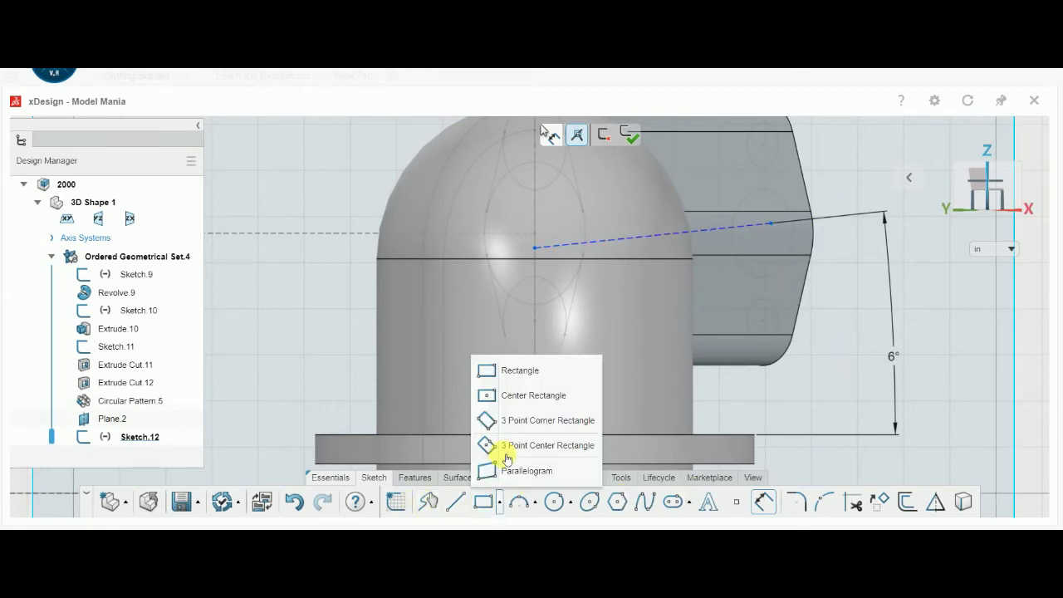
# Step: Draw a 3-point corner rectangle along the 6° construction line from the centre axis
pyautogui.click(505, 418)
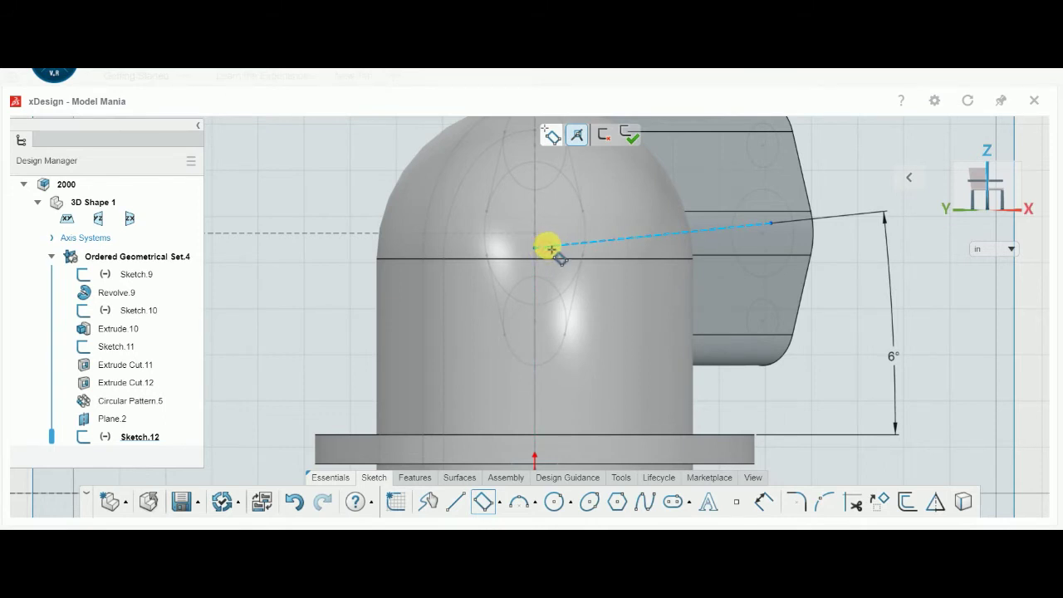
pyautogui.click(537, 247)
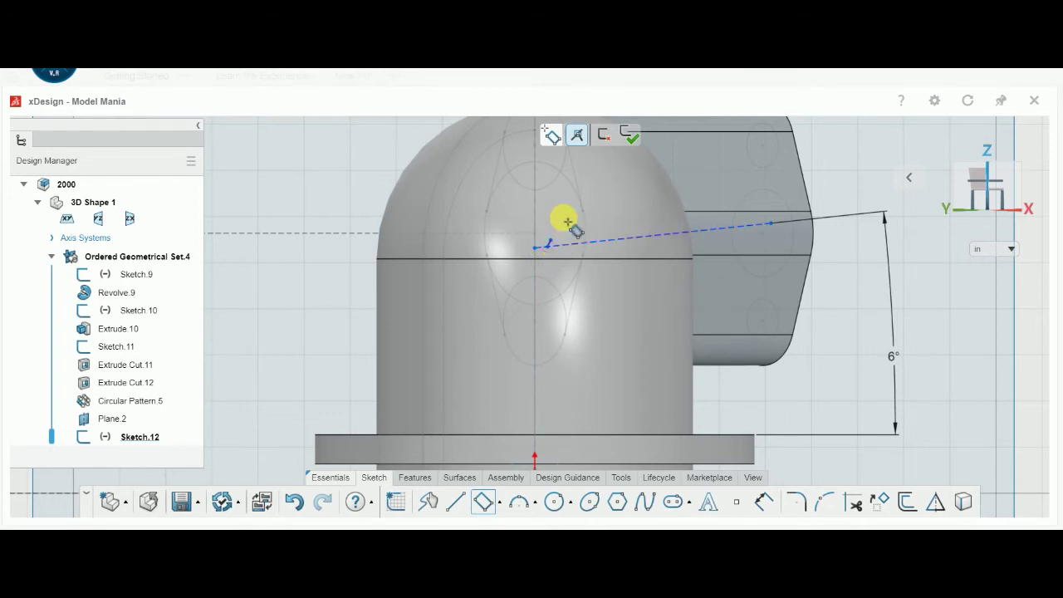
pyautogui.click(760, 227)
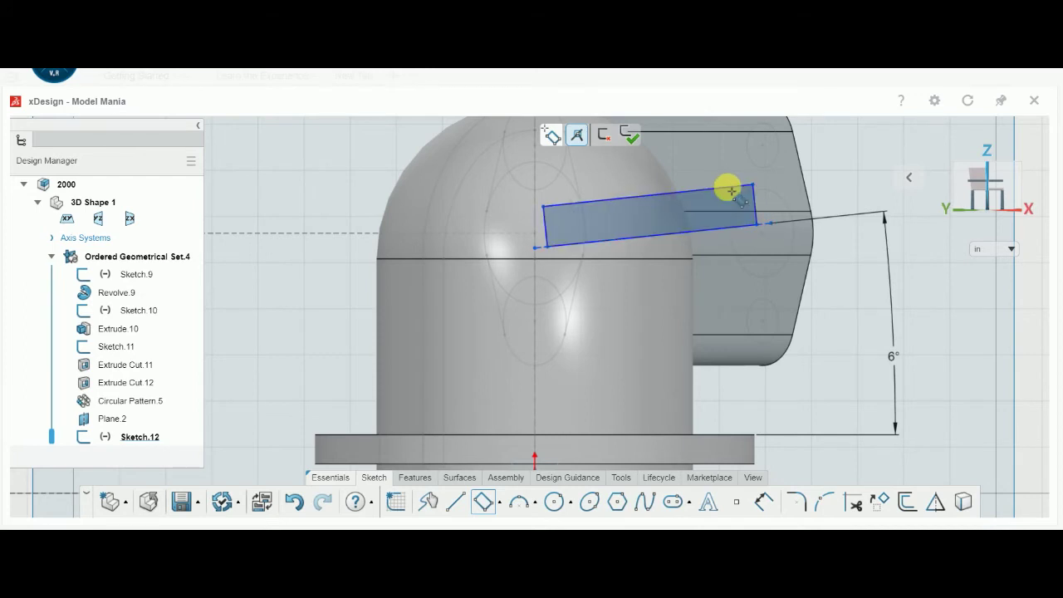
pyautogui.click(730, 191)
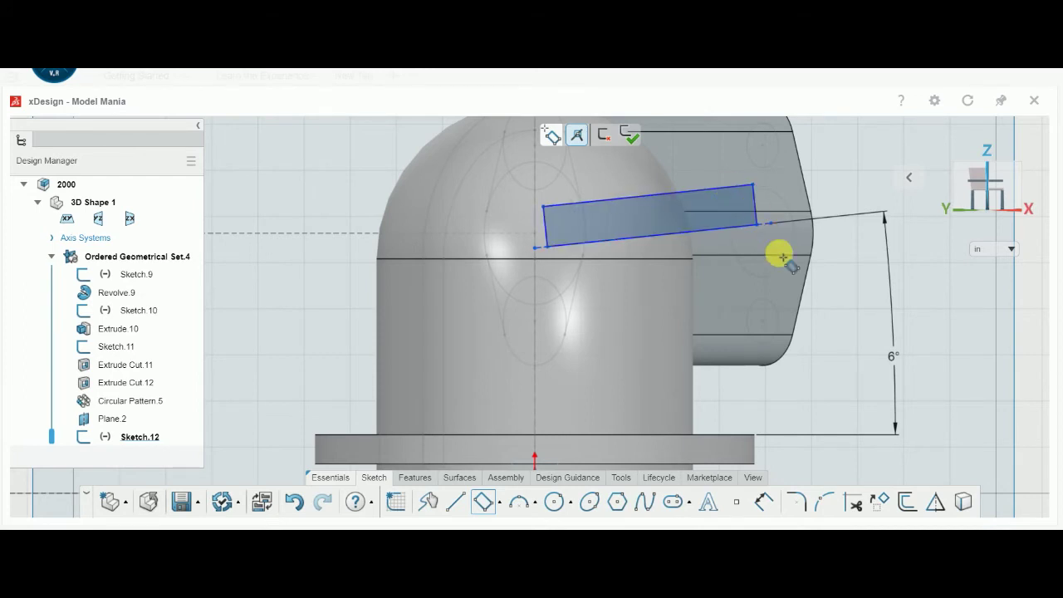
pyautogui.rightClick(807, 356)
# Step: Add a vertical height dimension to the rectangle, reading 2.292
pyautogui.click(856, 383)
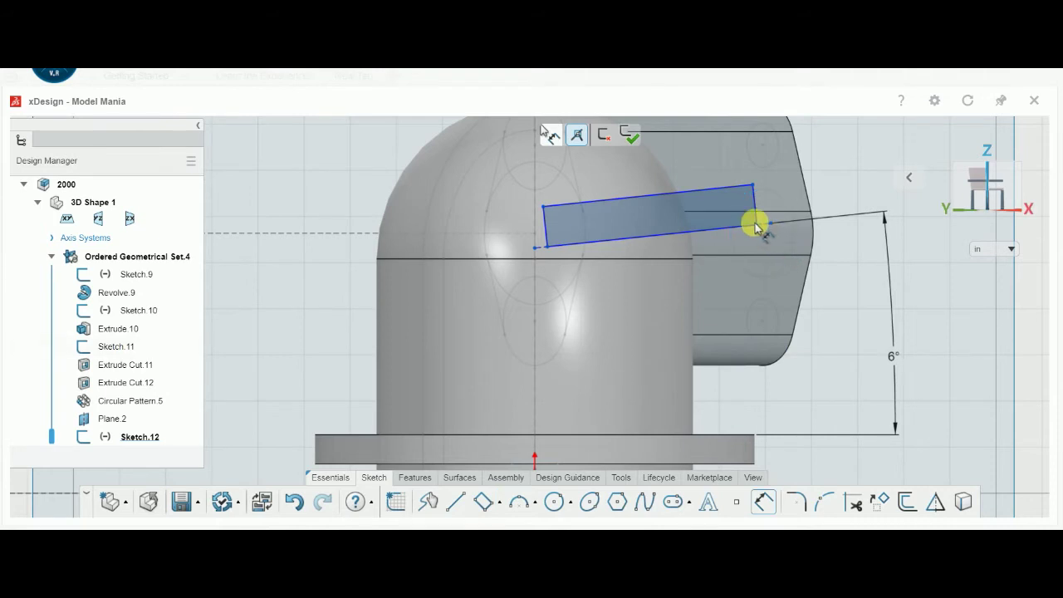
pyautogui.scroll(-2, 745, 444)
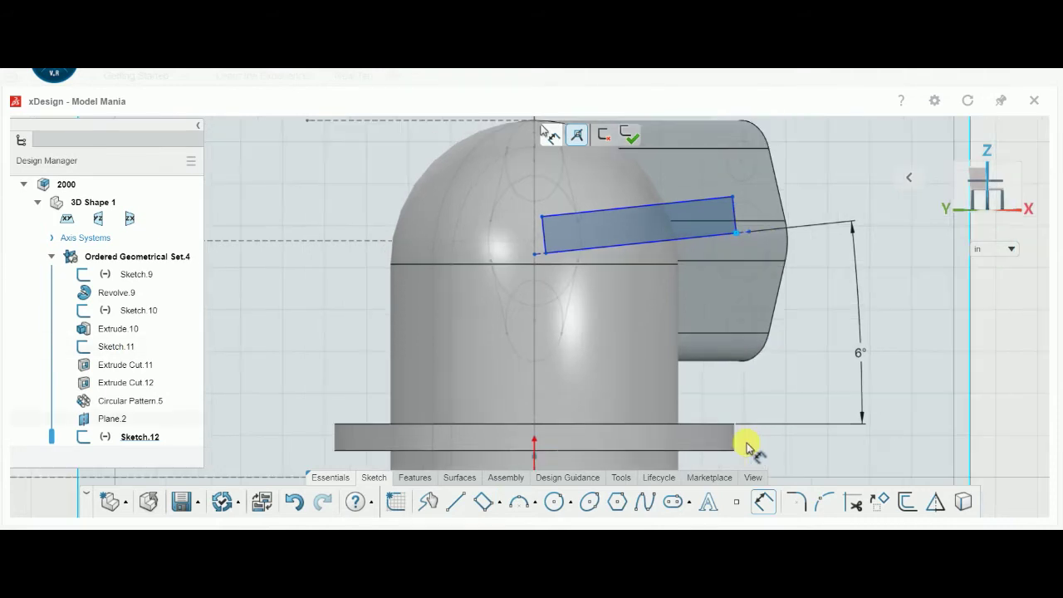
pyautogui.scroll(-1, 648, 463)
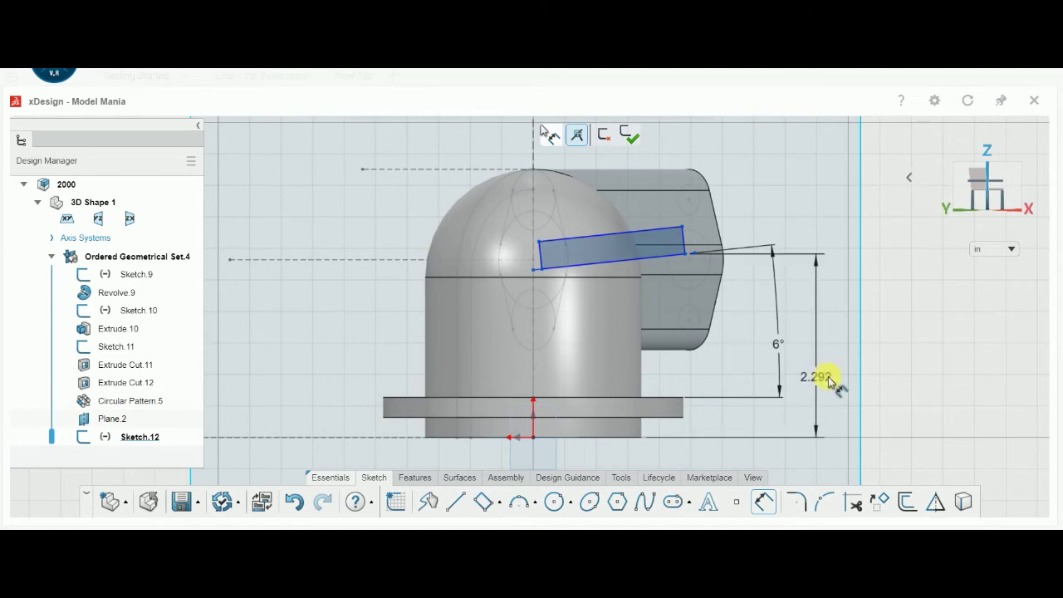
pyautogui.click(830, 380)
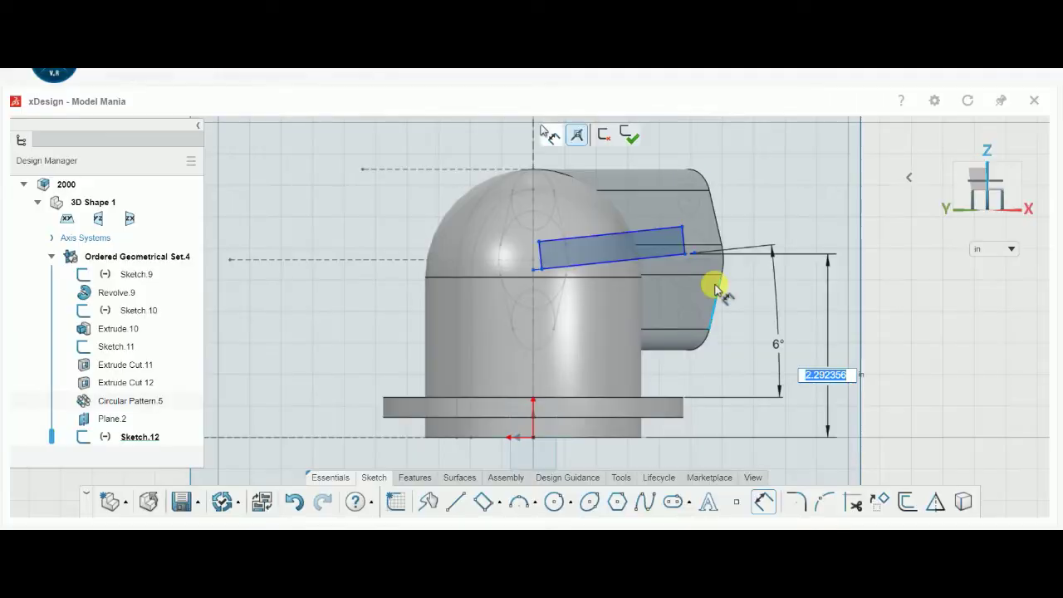
# Step: Set the rectangle's height to 2.35 and its short end width to 0.6
pyautogui.write('2.3')
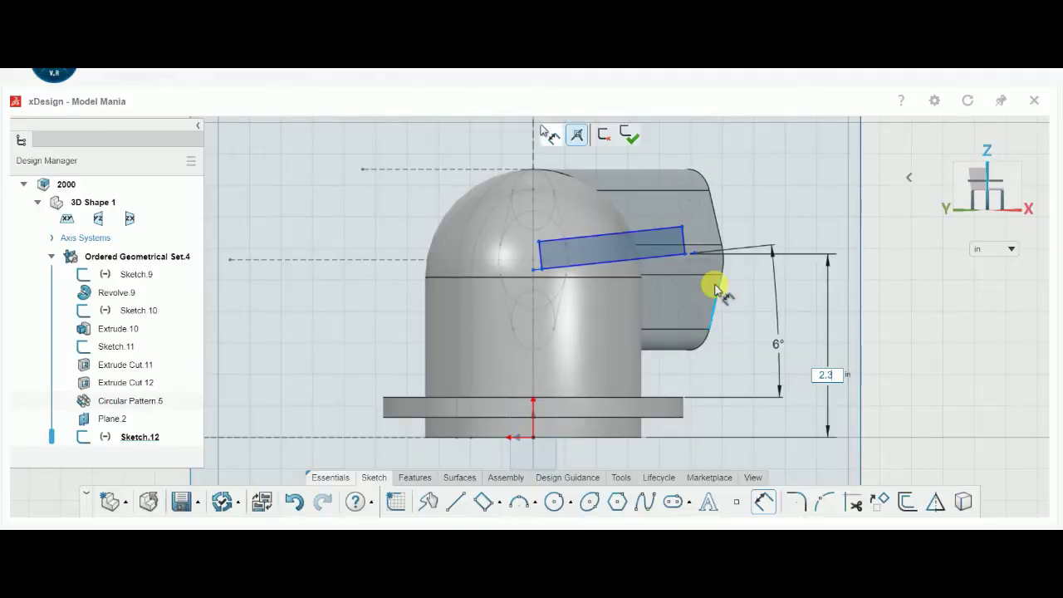
pyautogui.write('5')
pyautogui.press('Return')
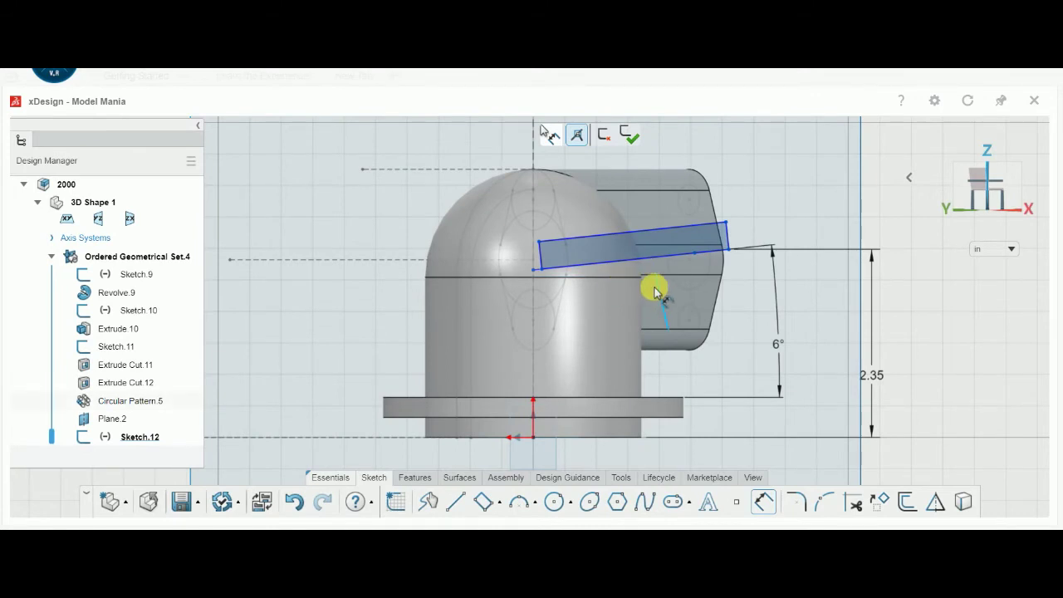
pyautogui.click(758, 296)
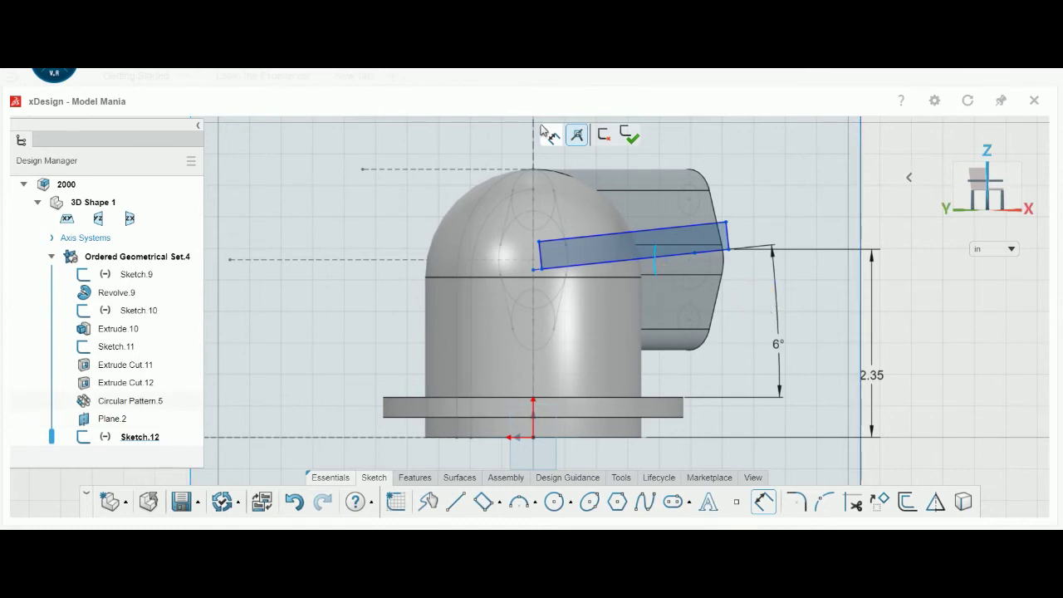
pyautogui.click(745, 236)
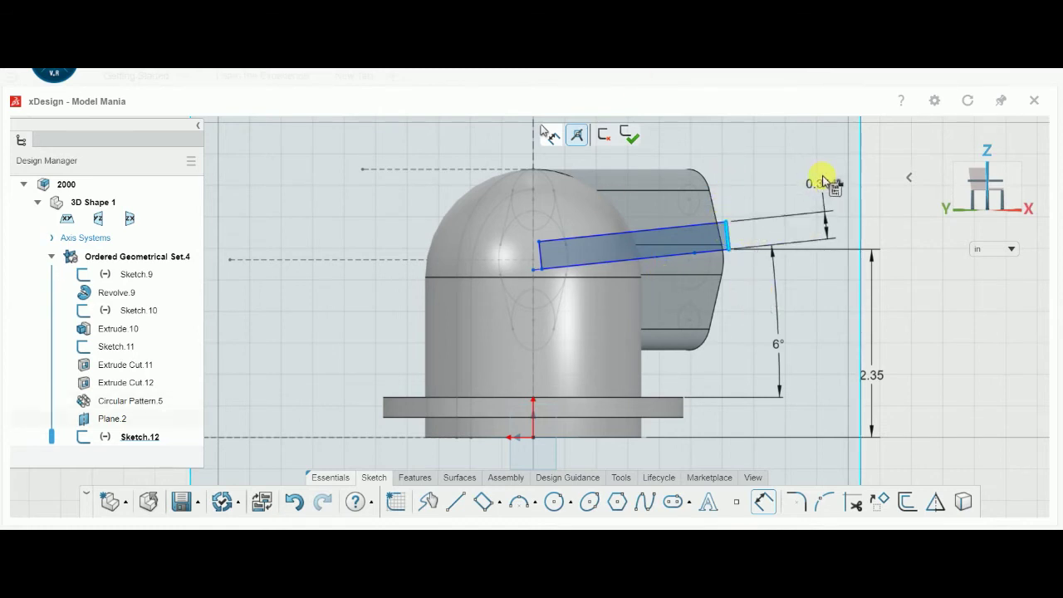
pyautogui.click(821, 159)
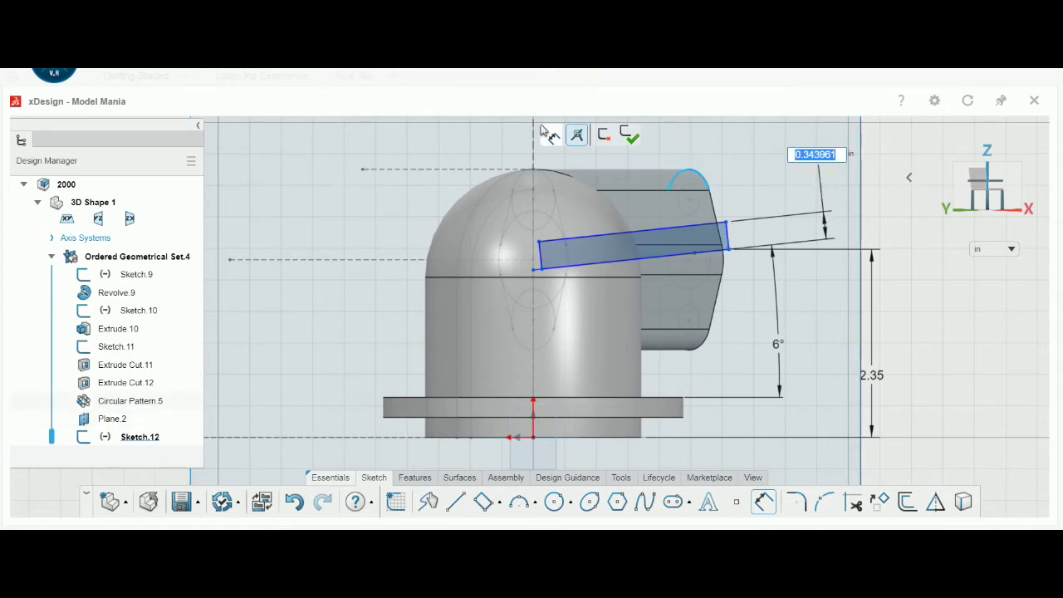
pyautogui.write('1.2/2')
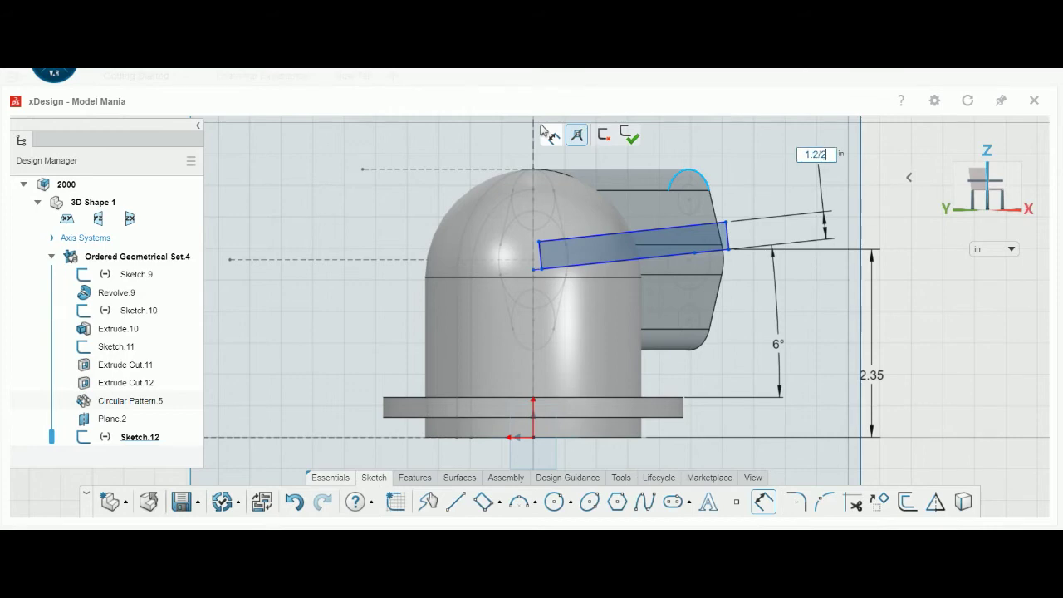
pyautogui.press('Return')
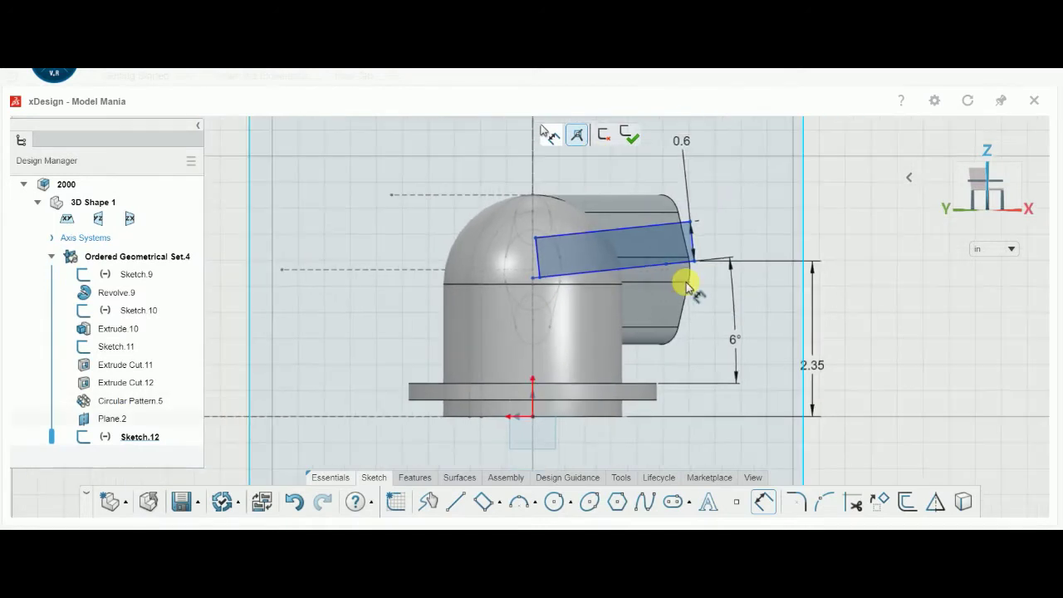
# Step: Start a revolve of the rectangle sketch from the Features tools
pyautogui.scroll(-1, 581, 239)
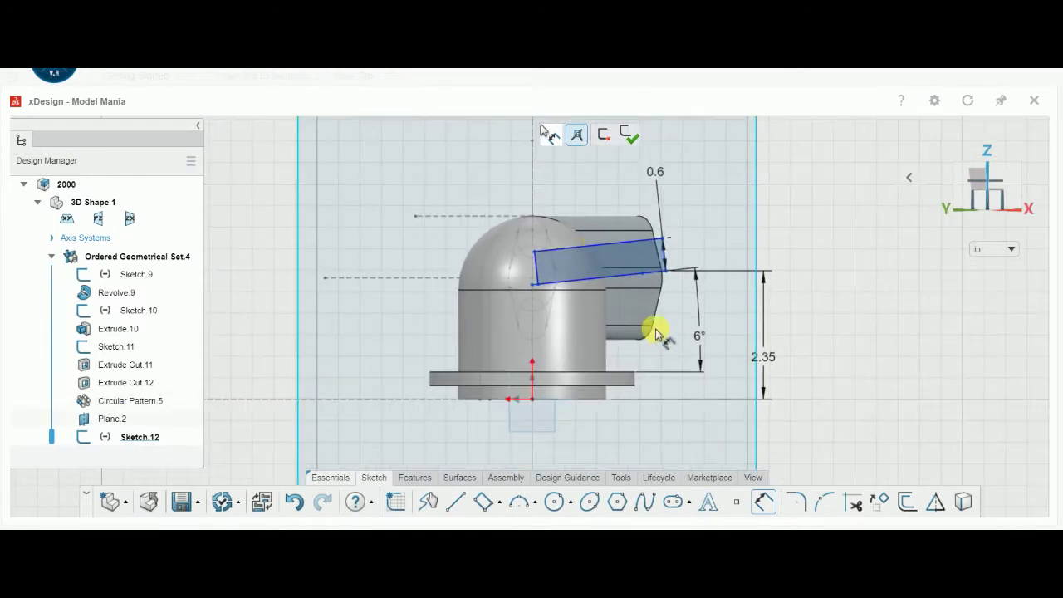
pyautogui.scroll(1, 575, 300)
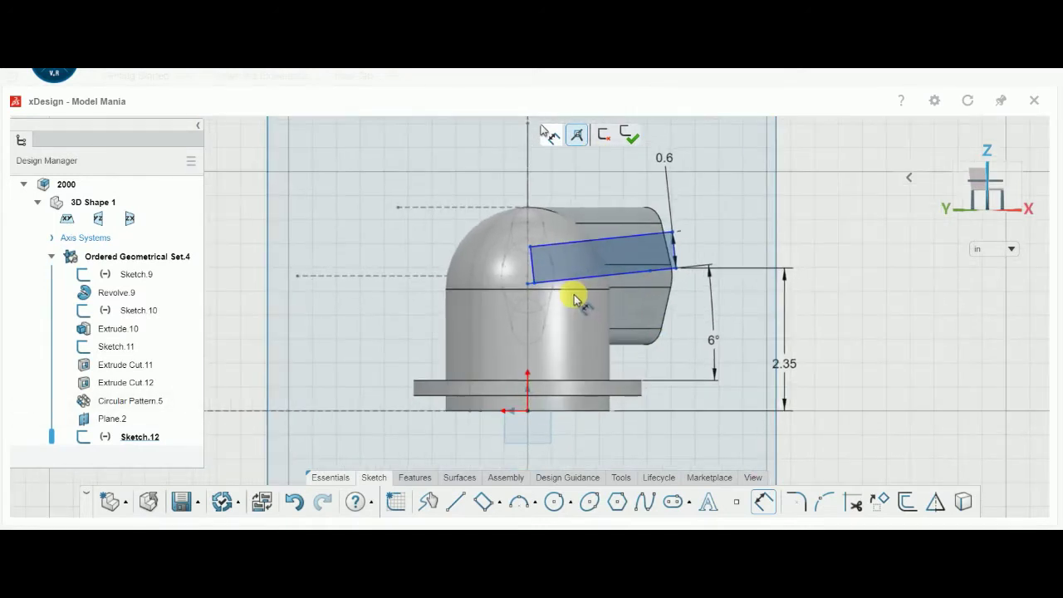
pyautogui.click(413, 477)
pyautogui.click(465, 502)
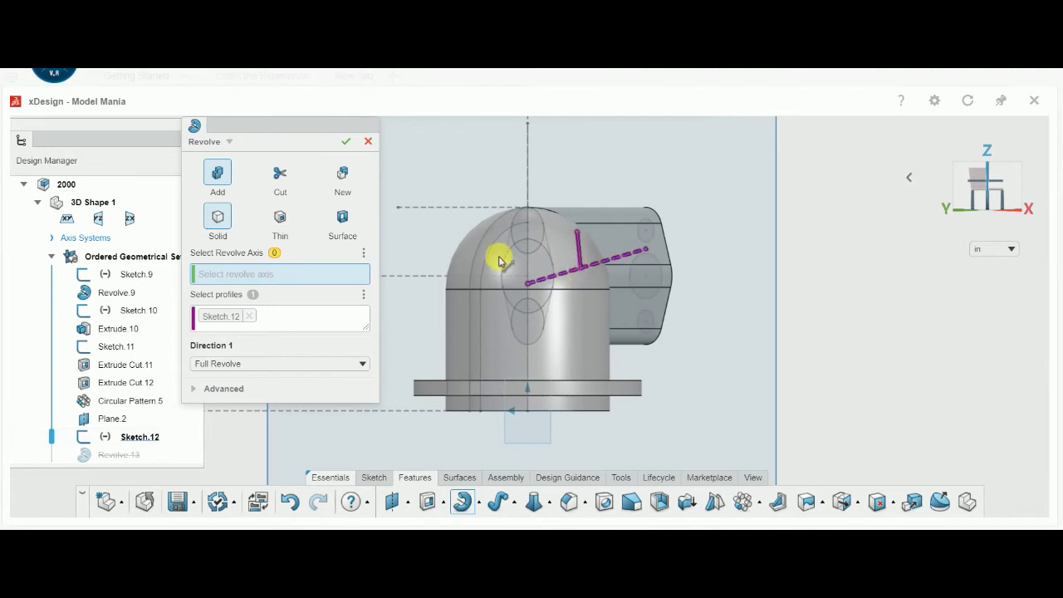
# Step: Swap the revolve profile from Sketch.12 to Line.1, then cancel back to Sketch.12
pyautogui.click(254, 316)
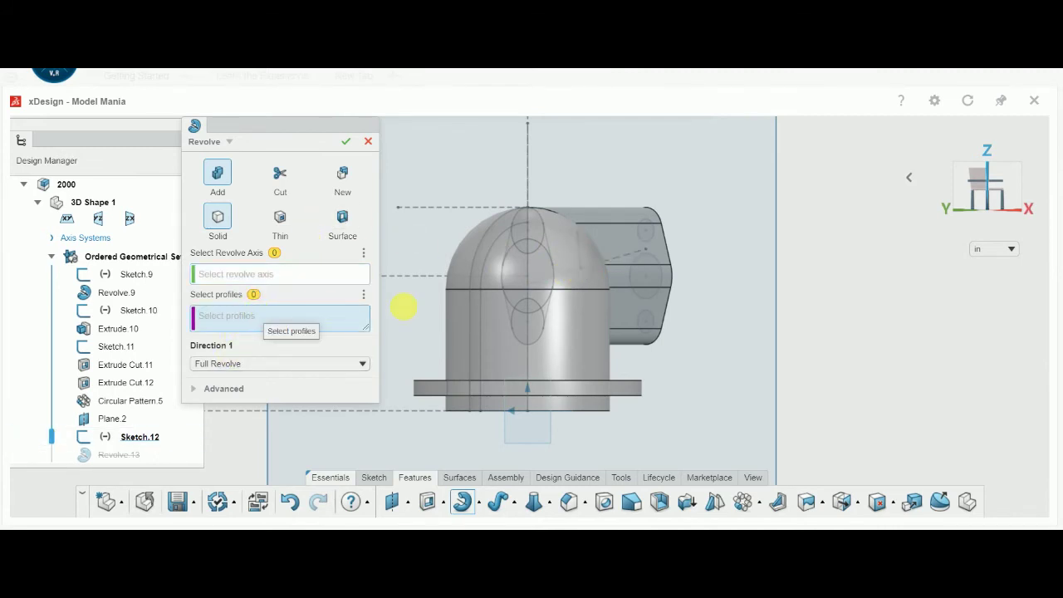
pyautogui.click(609, 265)
pyautogui.click(370, 139)
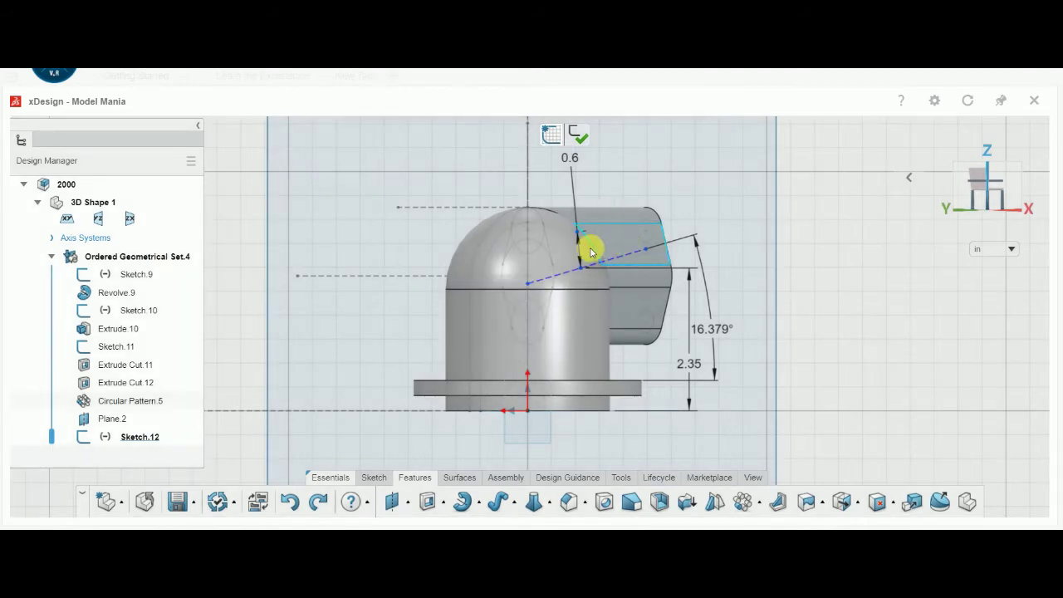
# Step: Delete the 2.028 dimension from Sketch.12, leaving 6°, 0.6 and 2.291
pyautogui.scroll(2, 590, 251)
pyautogui.scroll(2, 582, 244)
pyautogui.scroll(2, 584, 246)
pyautogui.scroll(2, 579, 246)
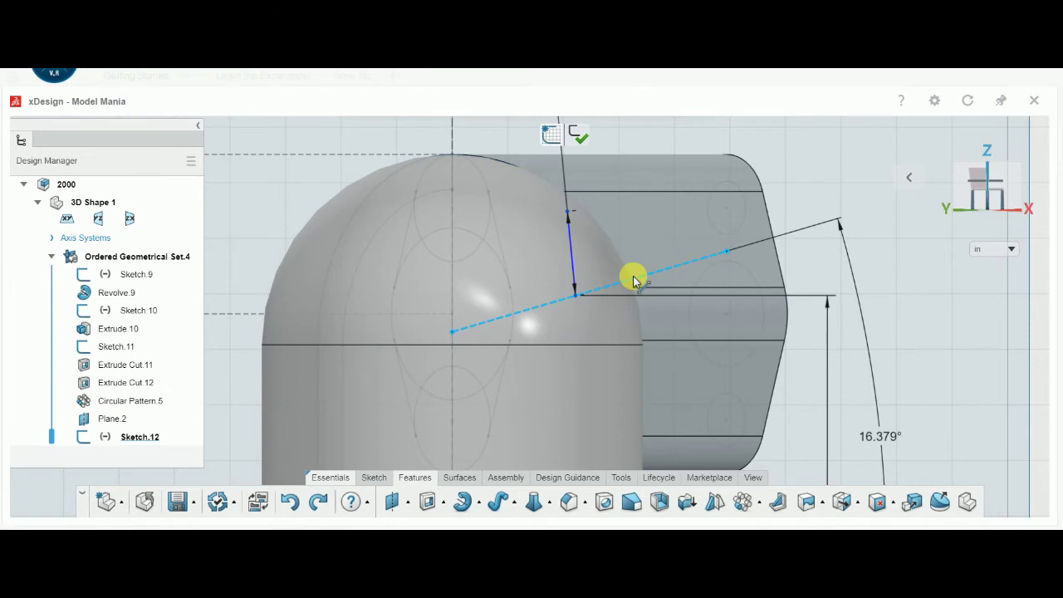
pyautogui.click(759, 296)
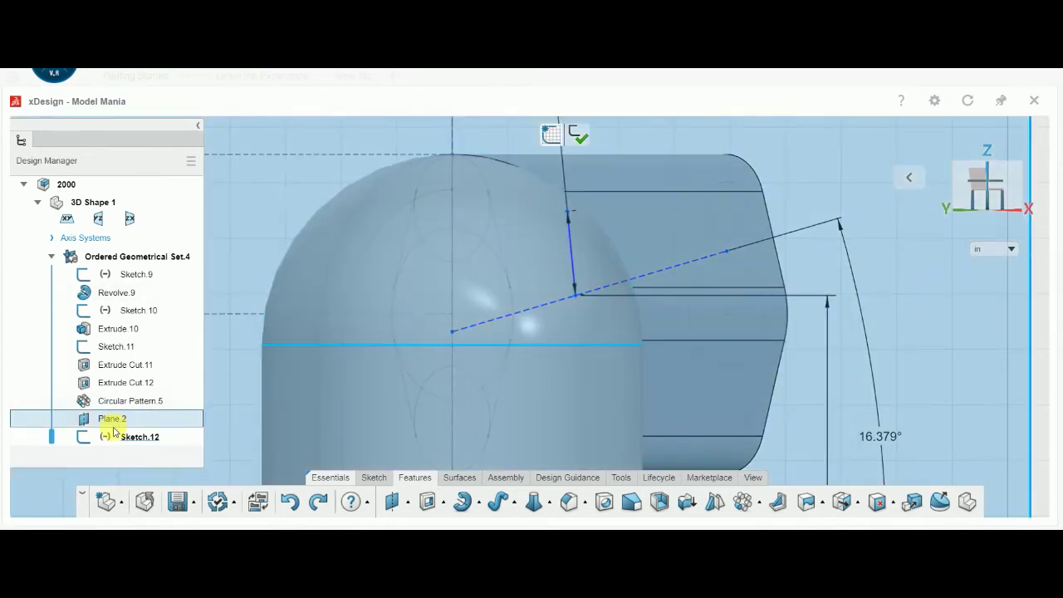
pyautogui.scroll(1, 945, 314)
pyautogui.scroll(1, 947, 316)
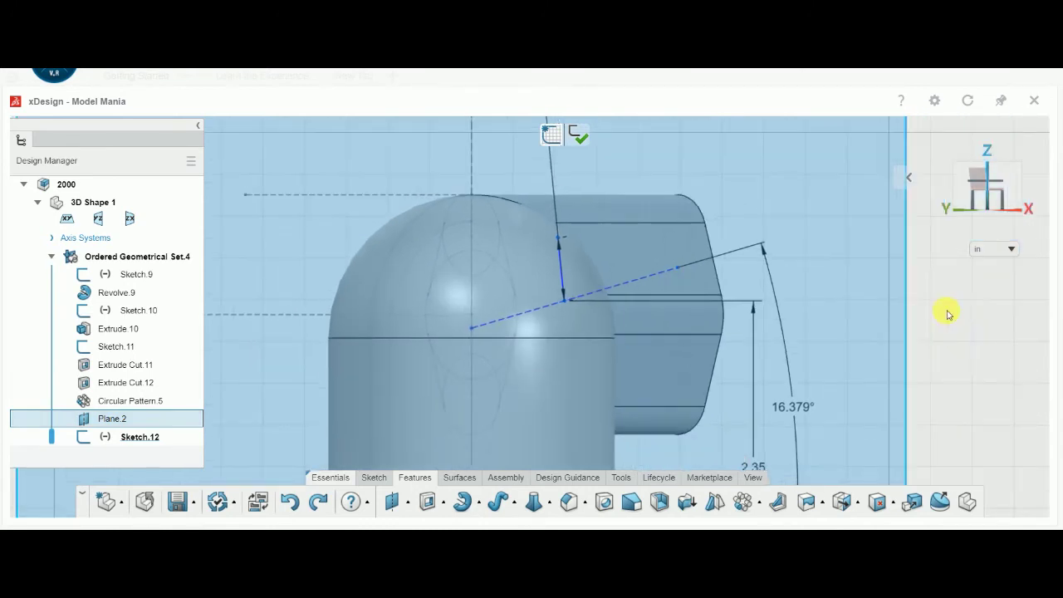
pyautogui.scroll(1, 947, 316)
pyautogui.scroll(1, 581, 293)
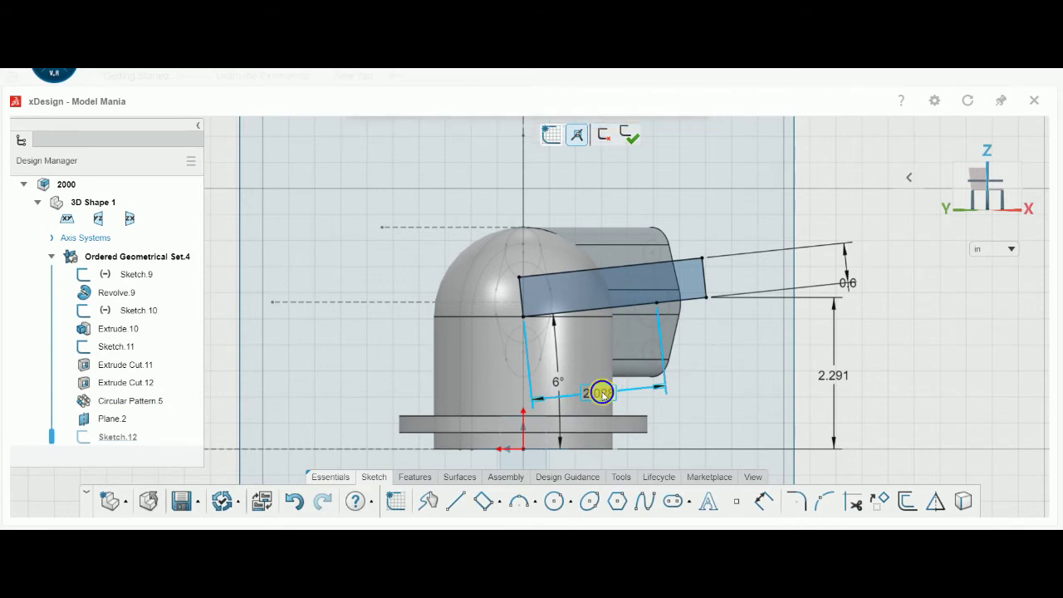
pyautogui.doubleClick(602, 393)
pyautogui.click(690, 347)
pyautogui.click(643, 392)
pyautogui.press('Delete')
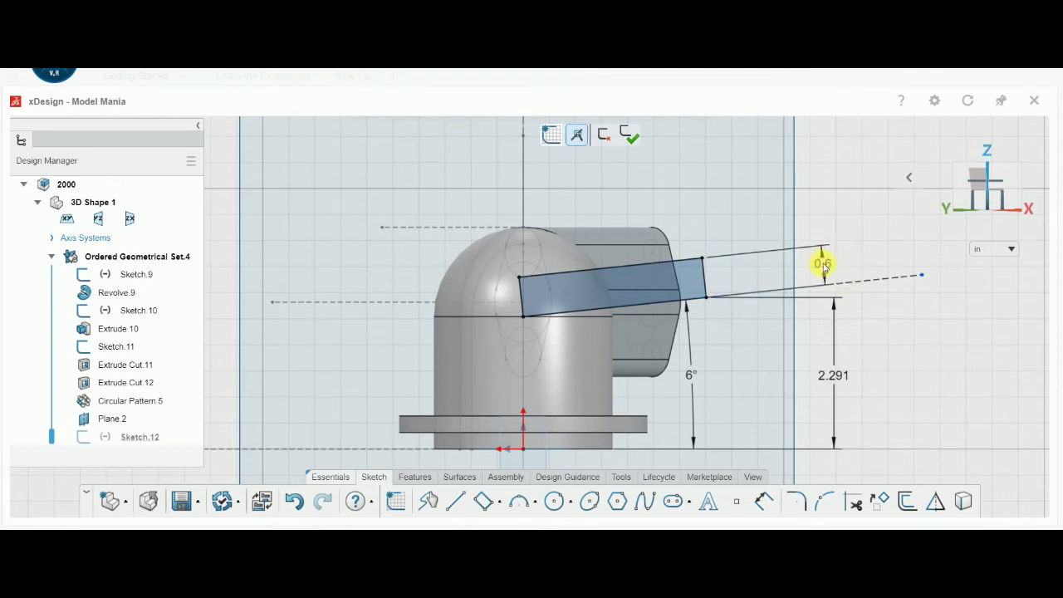
pyautogui.scroll(-1, 556, 396)
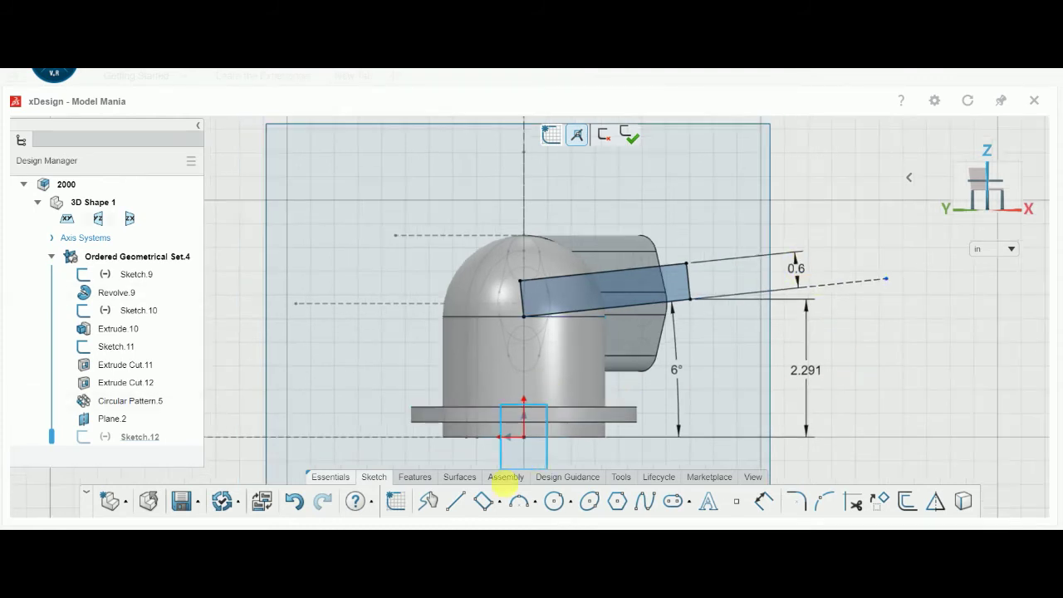
# Step: Revolve Sketch.12 about Line.1 into the angled boss Revolve.13, then sketch on its end face
pyautogui.click(430, 480)
pyautogui.click(464, 500)
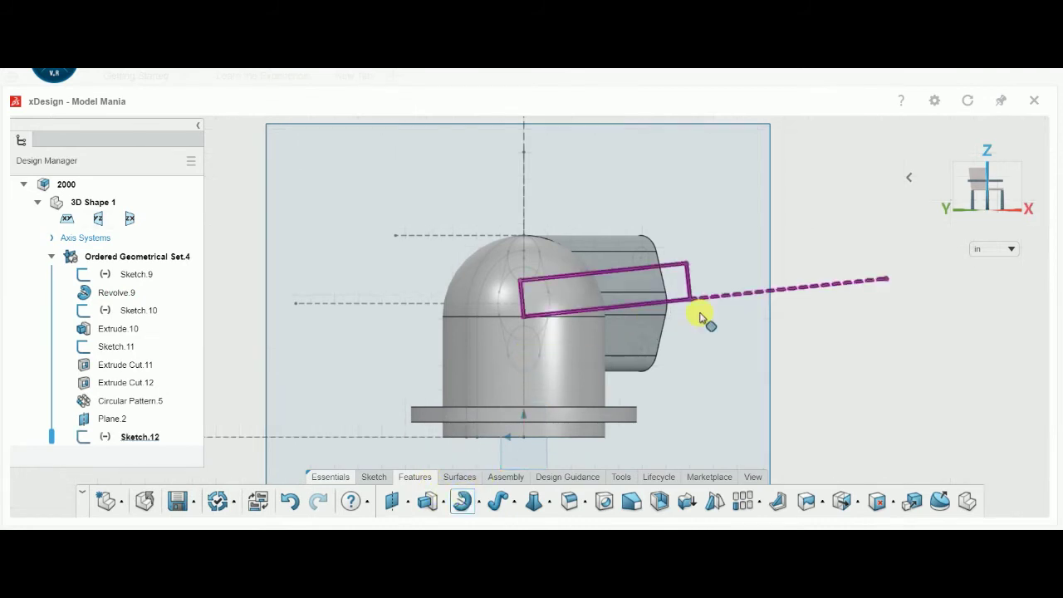
pyautogui.click(685, 291)
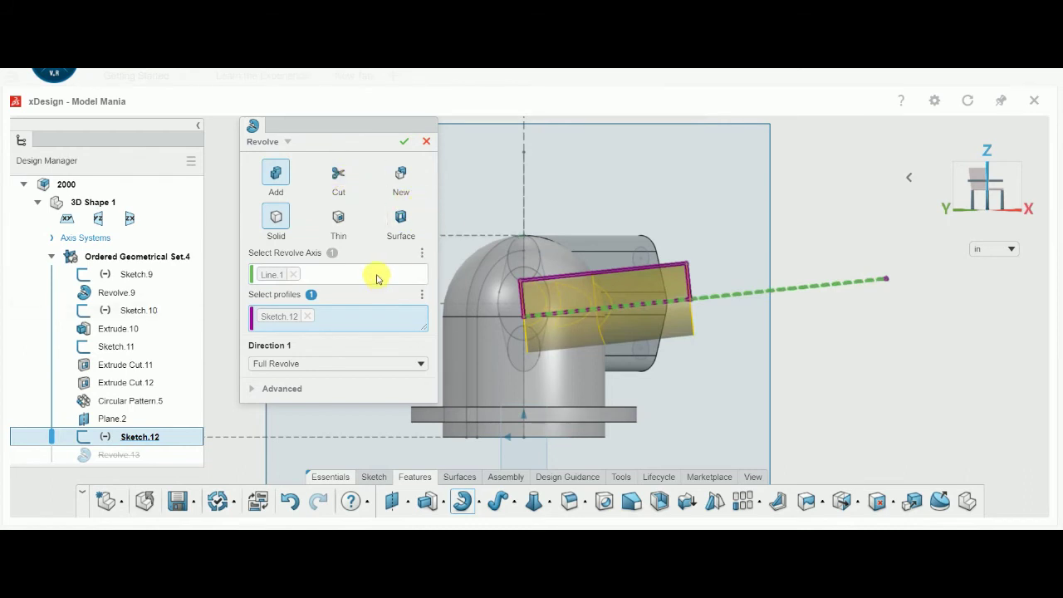
pyautogui.click(404, 140)
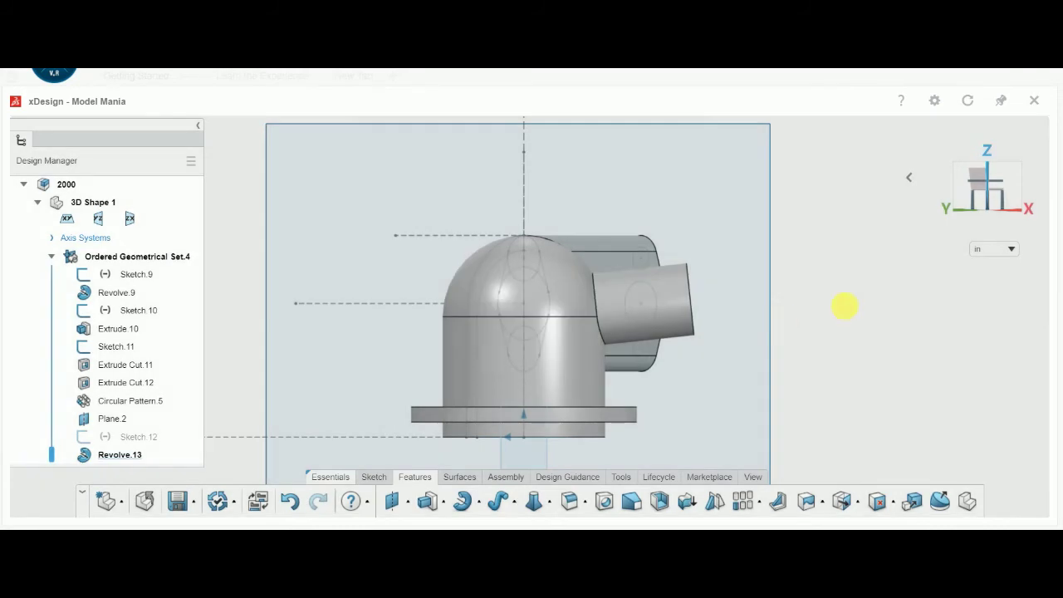
pyautogui.moveTo(842, 304); pyautogui.dragTo(508, 295, button='middle')
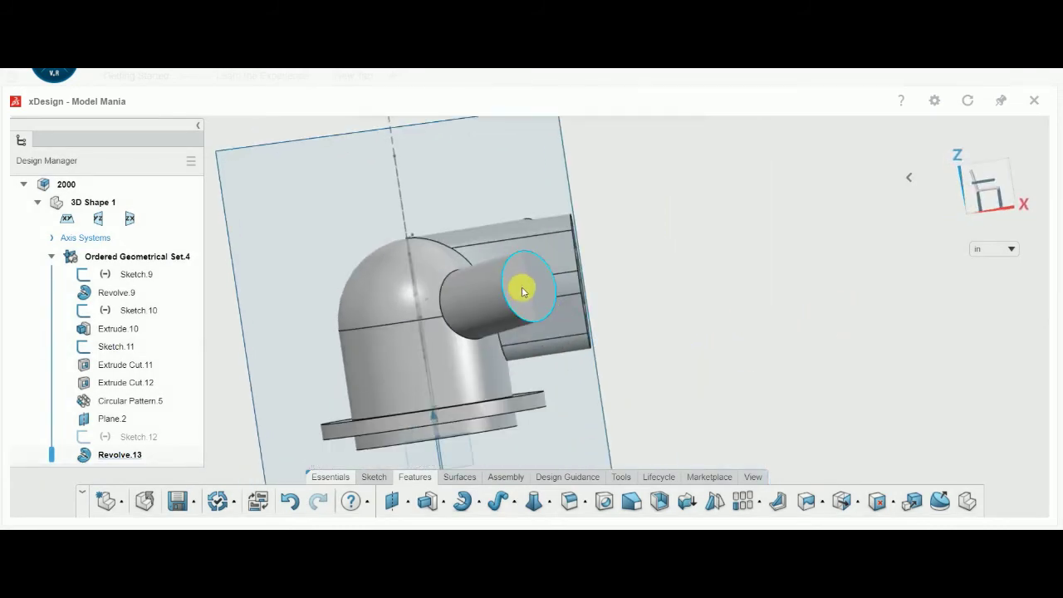
pyautogui.click(521, 305)
pyautogui.click(557, 235)
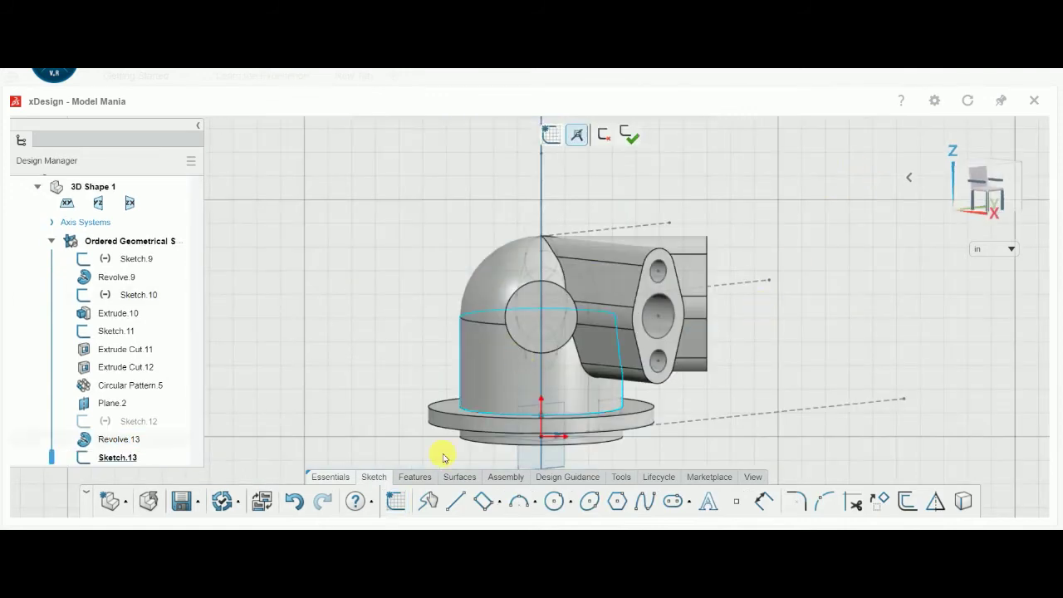
# Step: Draw a circle at the centre of the boss end face in Sketch.13
pyautogui.click(555, 499)
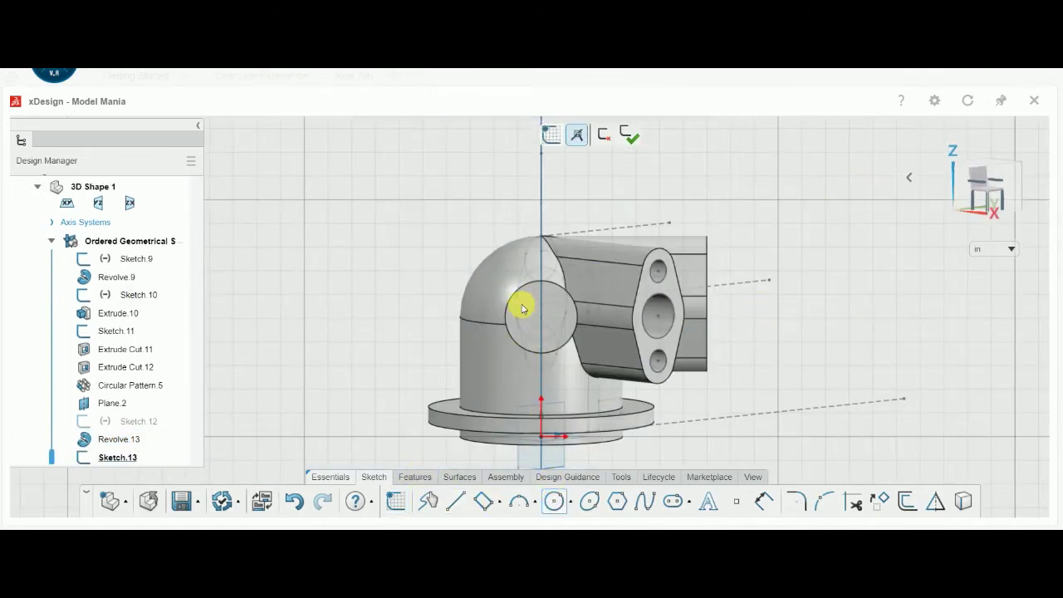
pyautogui.scroll(2, 519, 305)
pyautogui.scroll(3, 531, 294)
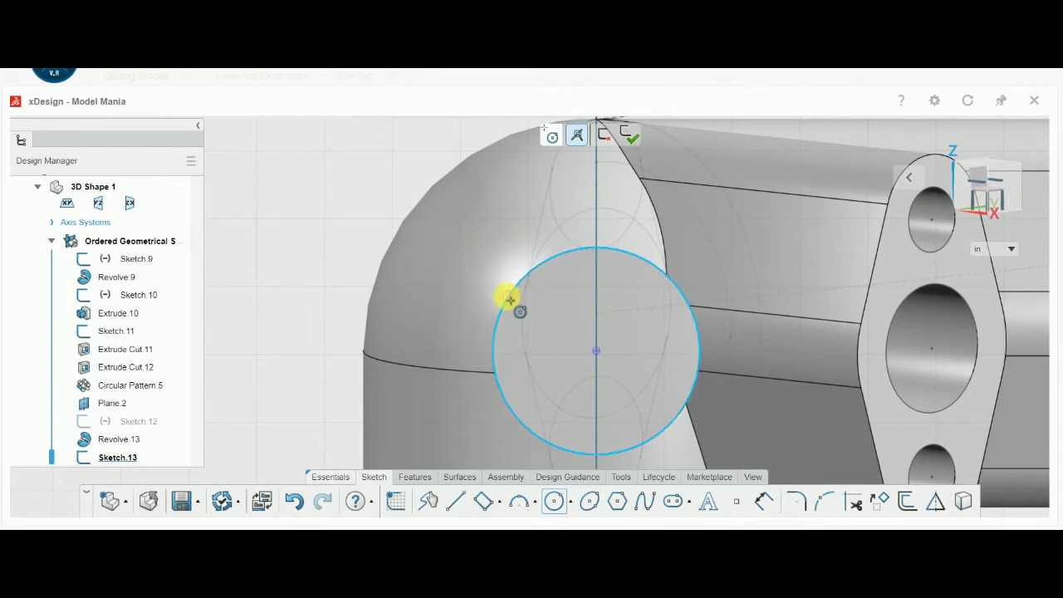
pyautogui.click(596, 351)
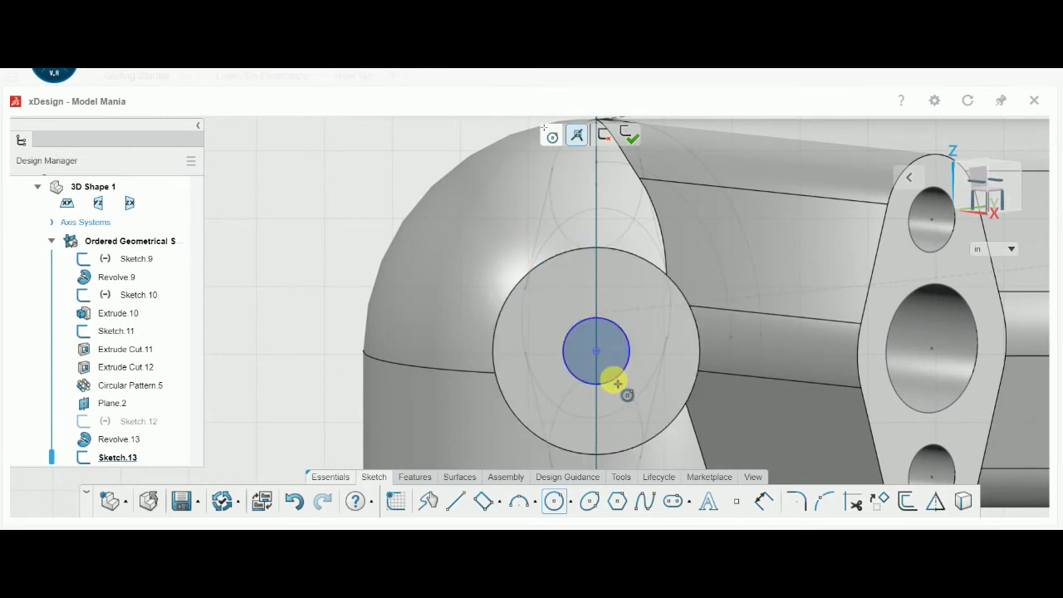
pyautogui.click(606, 383)
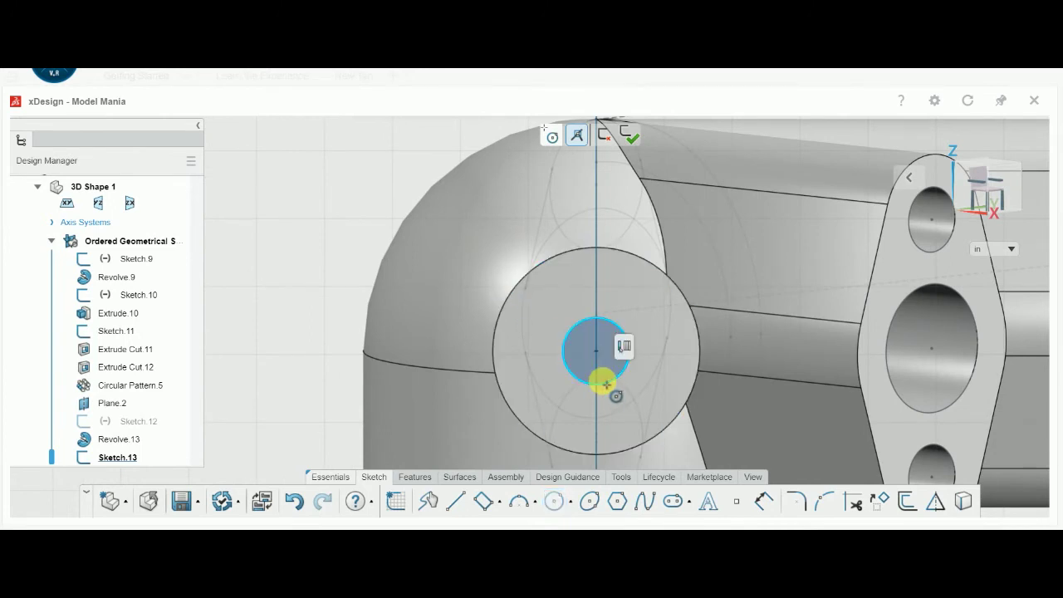
pyautogui.rightClick(693, 380)
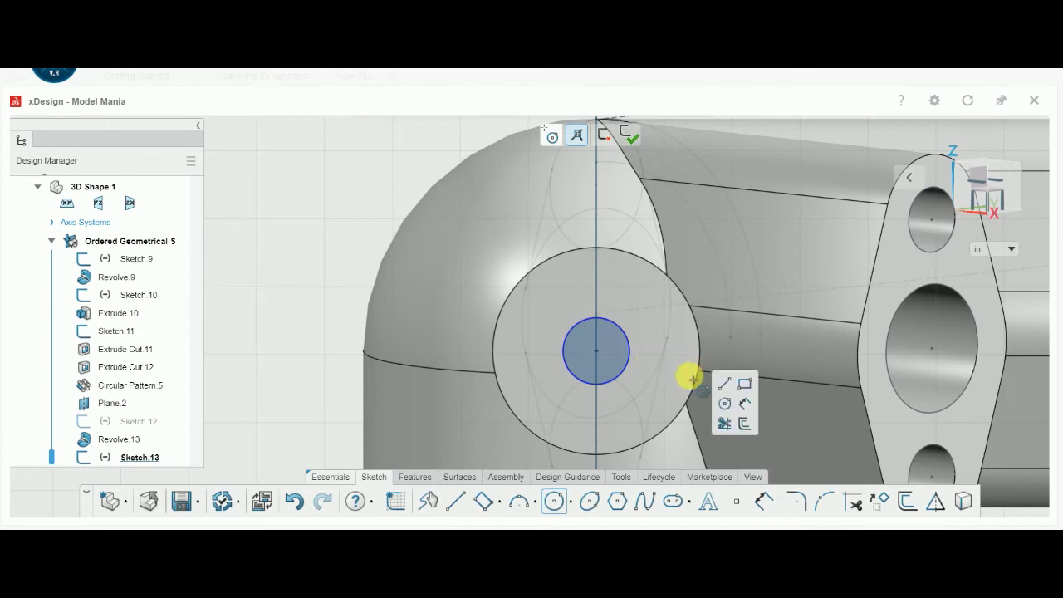
pyautogui.click(719, 386)
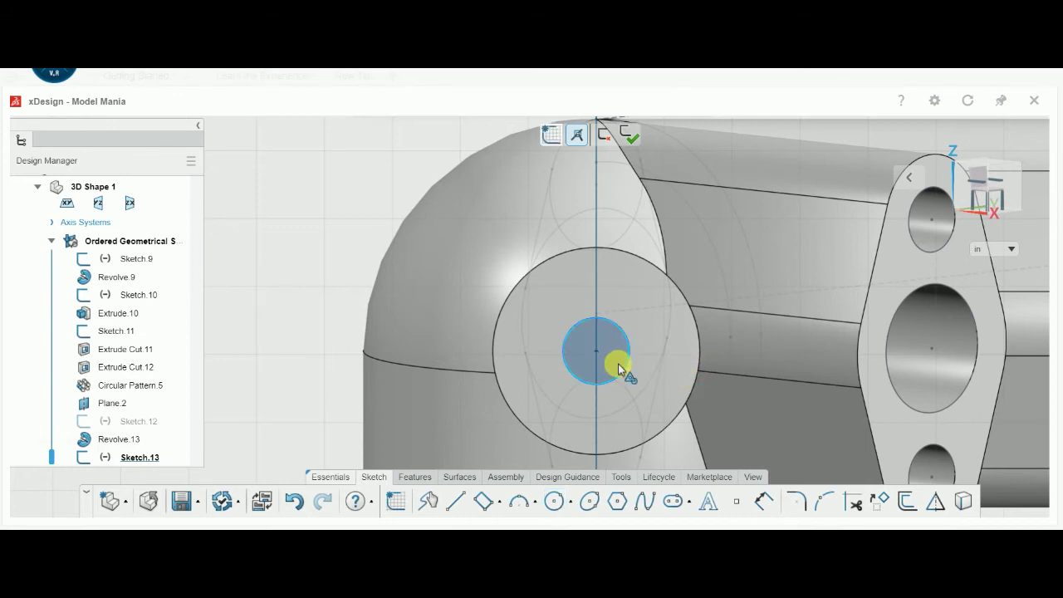
# Step: Make the circle concentric with the outer boss edge and dimension its diameter to 0.82
pyautogui.click(689, 398)
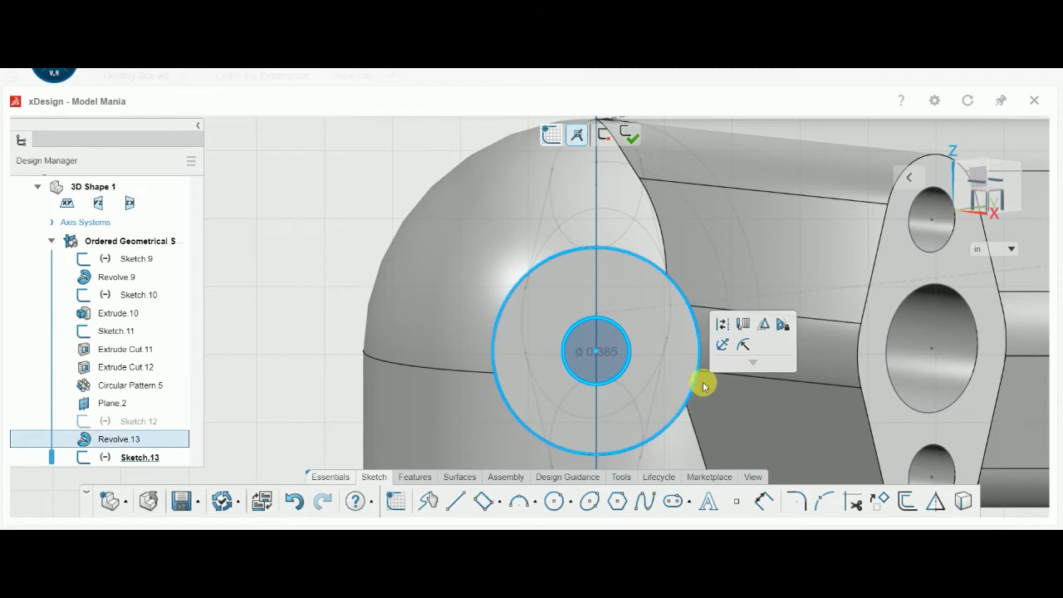
pyautogui.click(782, 296)
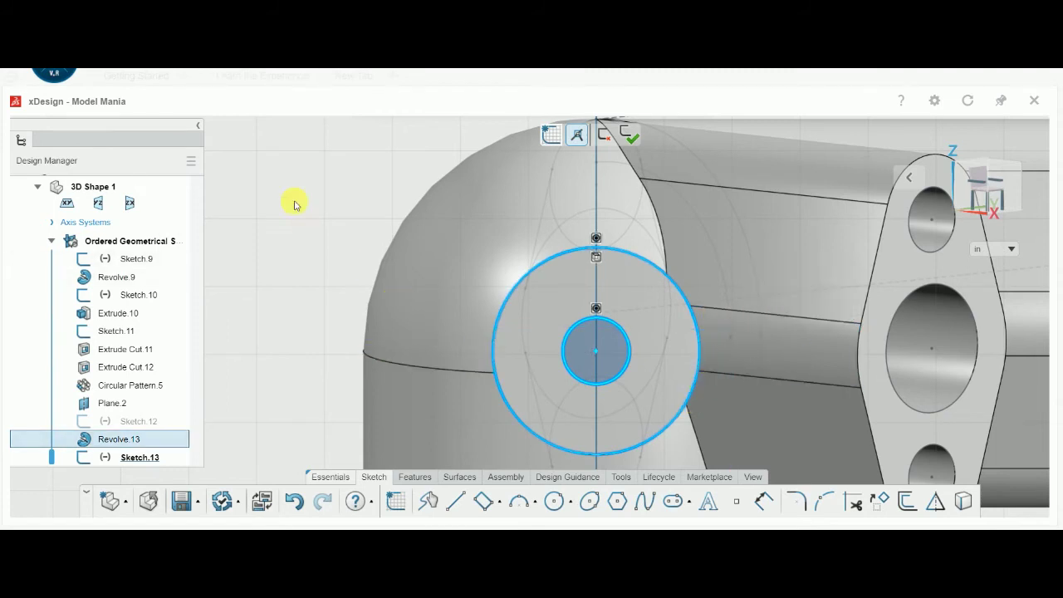
pyautogui.click(571, 357)
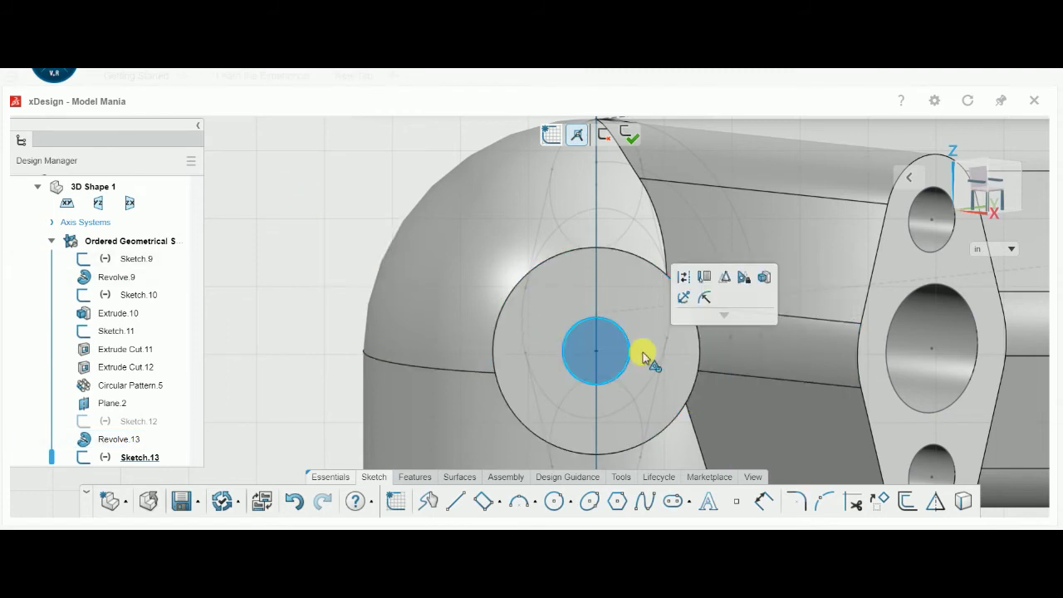
pyautogui.click(704, 301)
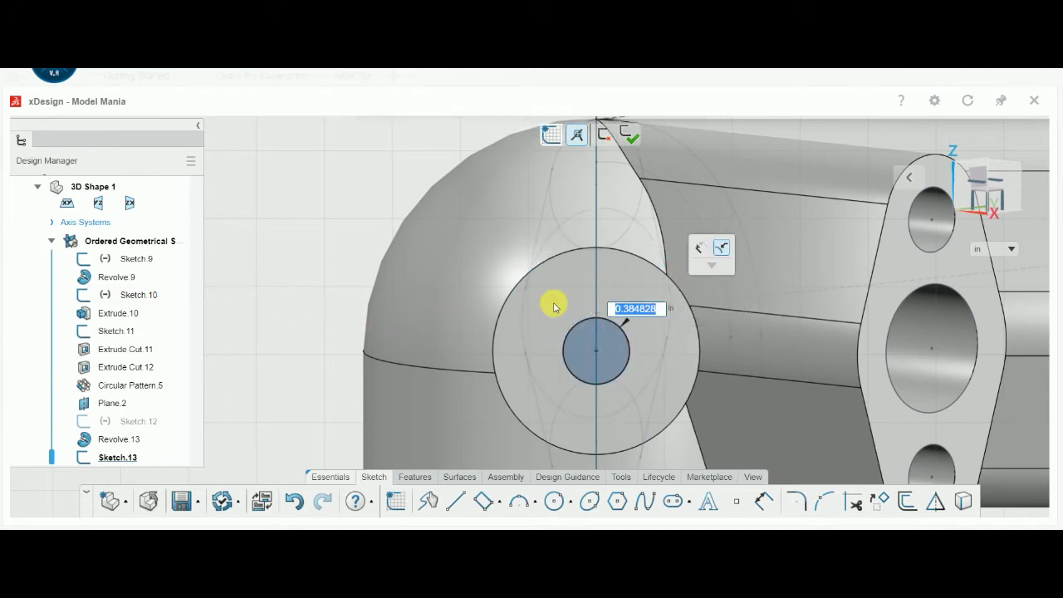
pyautogui.press('Return')
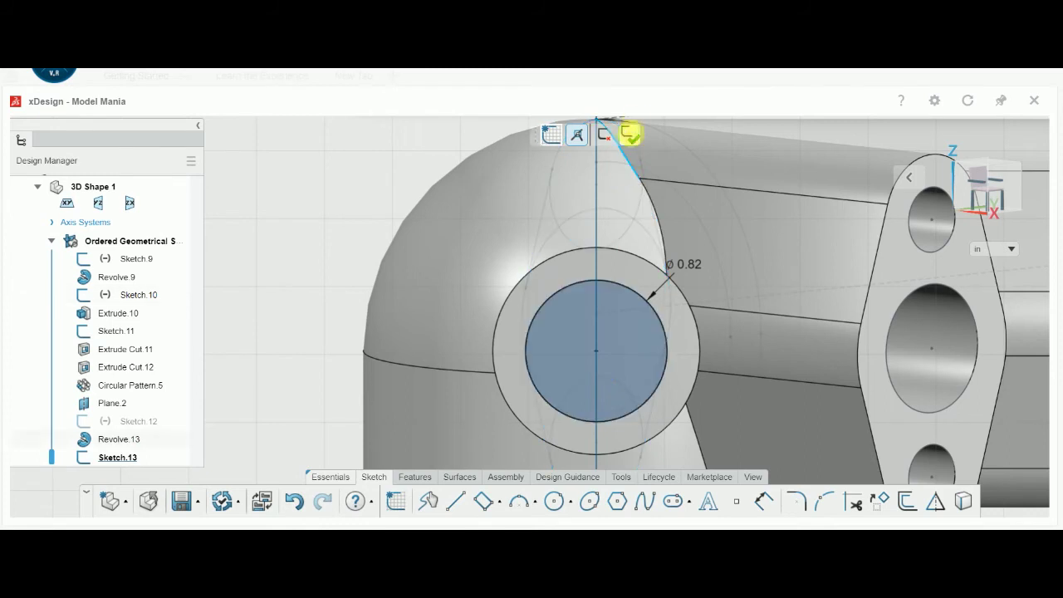
pyautogui.click(414, 477)
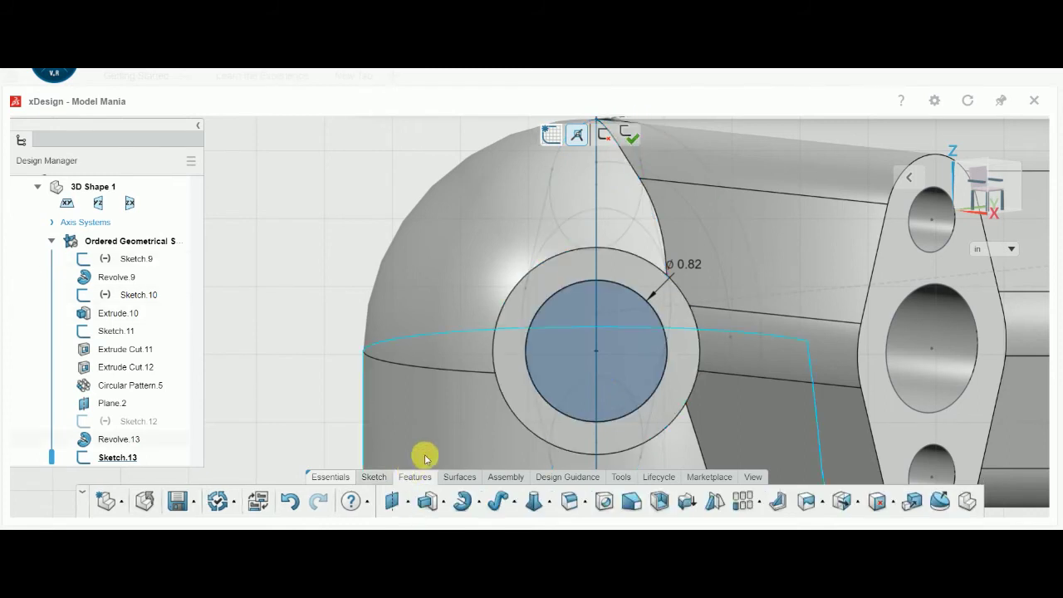
# Step: Extrude-cut the ø0.82 circle 3 in deep into the angled boss, checking the preview
pyautogui.click(440, 501)
pyautogui.click(444, 471)
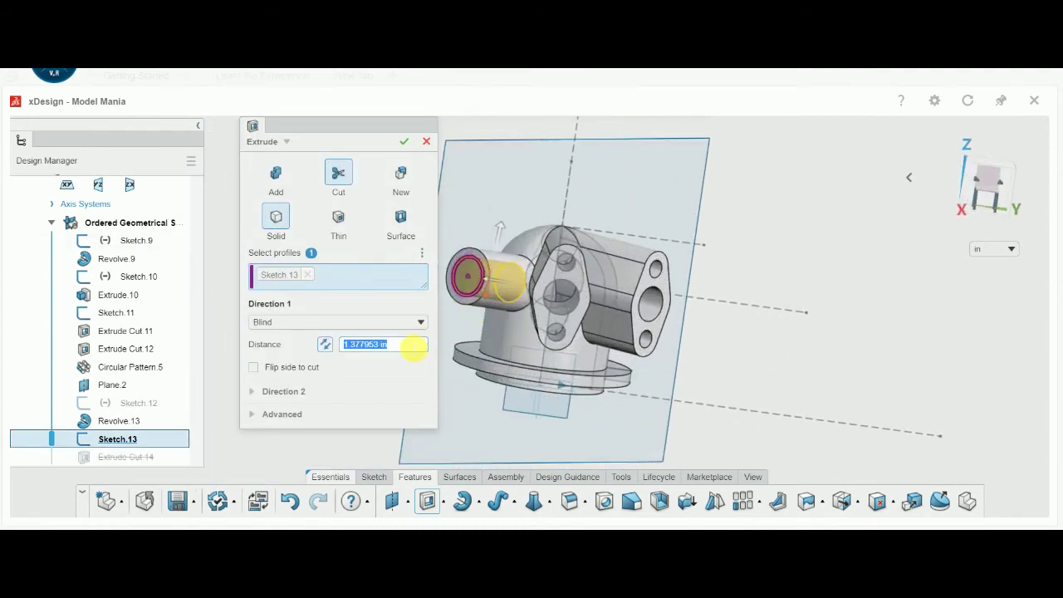
pyautogui.write('3')
pyautogui.moveTo(886, 362)
pyautogui.mouseDown(button='middle')
pyautogui.moveTo(842, 399)
pyautogui.moveTo(707, 356)
pyautogui.moveTo(735, 267)
pyautogui.moveTo(772, 299)
pyautogui.moveTo(755, 285)
pyautogui.moveTo(534, 266)
pyautogui.mouseUp(button='middle')
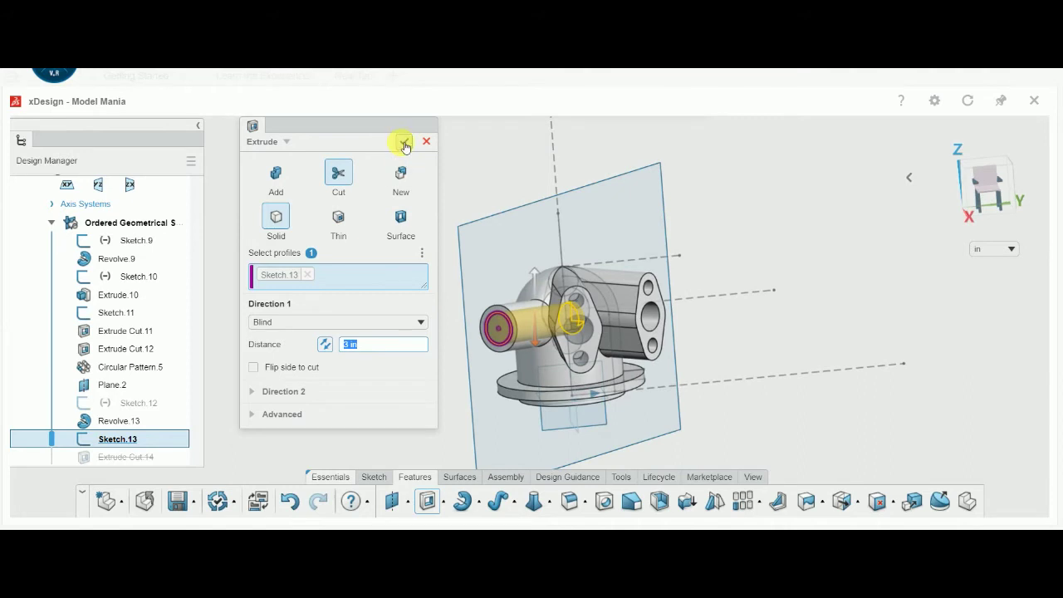
pyautogui.moveTo(695, 386)
pyautogui.mouseDown(button='middle')
pyautogui.moveTo(677, 368)
pyautogui.moveTo(673, 240)
pyautogui.moveTo(663, 396)
pyautogui.moveTo(643, 421)
pyautogui.mouseUp(button='middle')
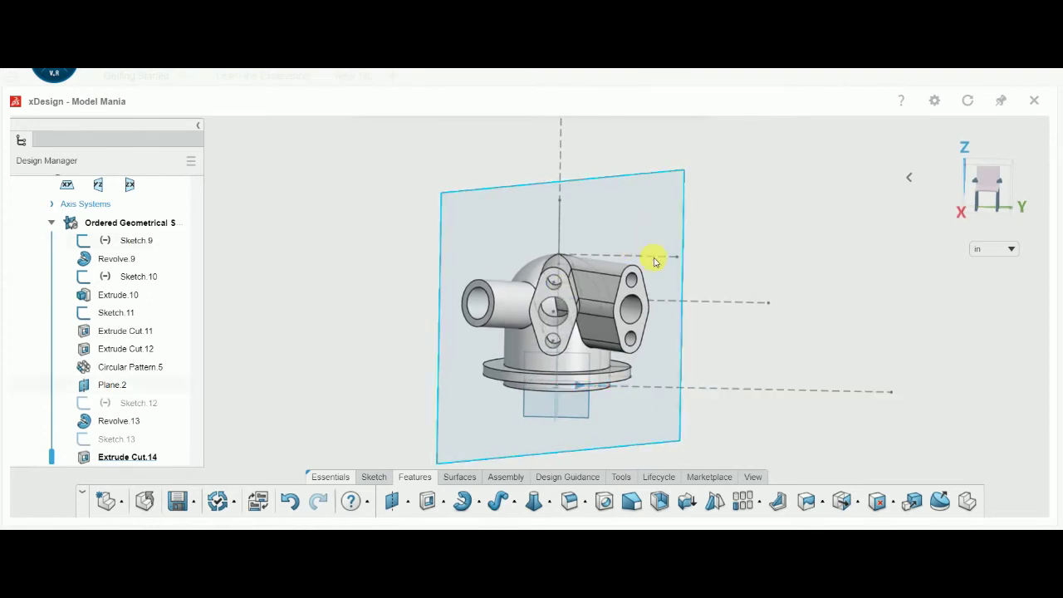
pyautogui.click(480, 502)
# Step: Revolve-cut the inner sketch profile about the vertical centre line as Revolve Cut.15
pyautogui.click(493, 470)
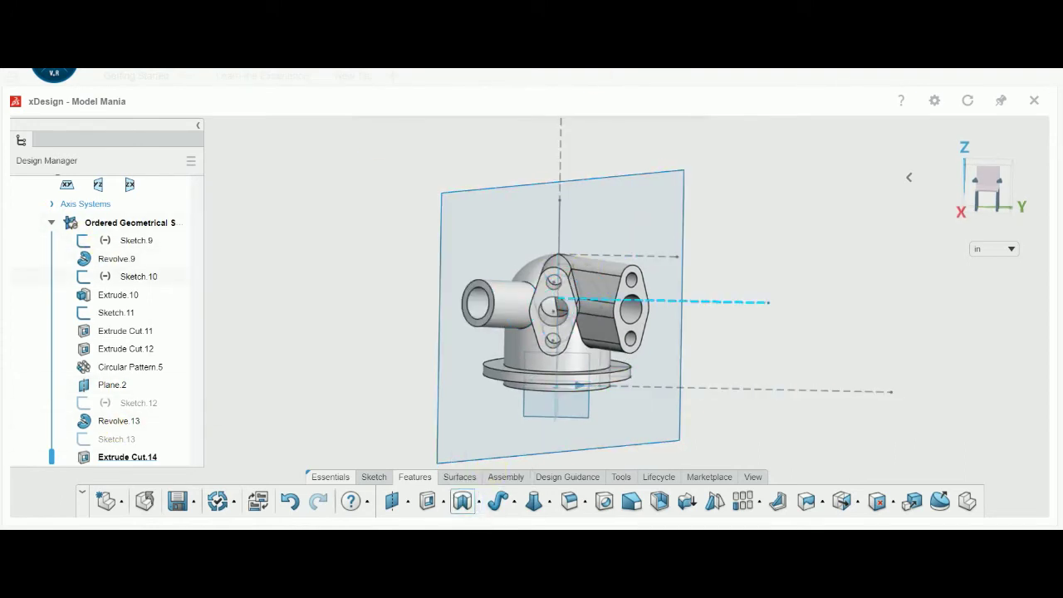
pyautogui.click(560, 183)
pyautogui.scroll(5, 570, 320)
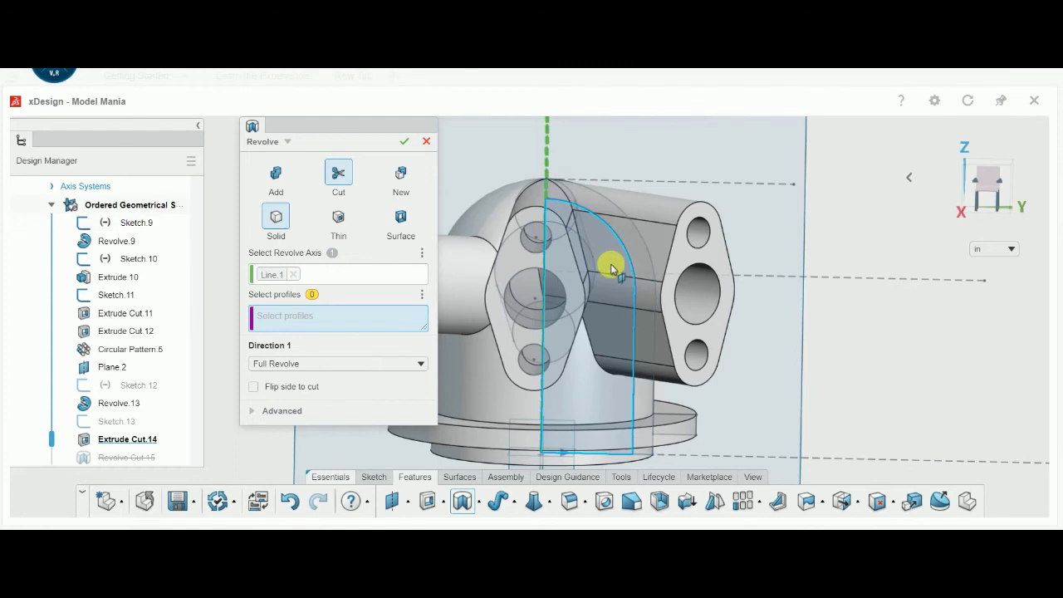
pyautogui.click(612, 270)
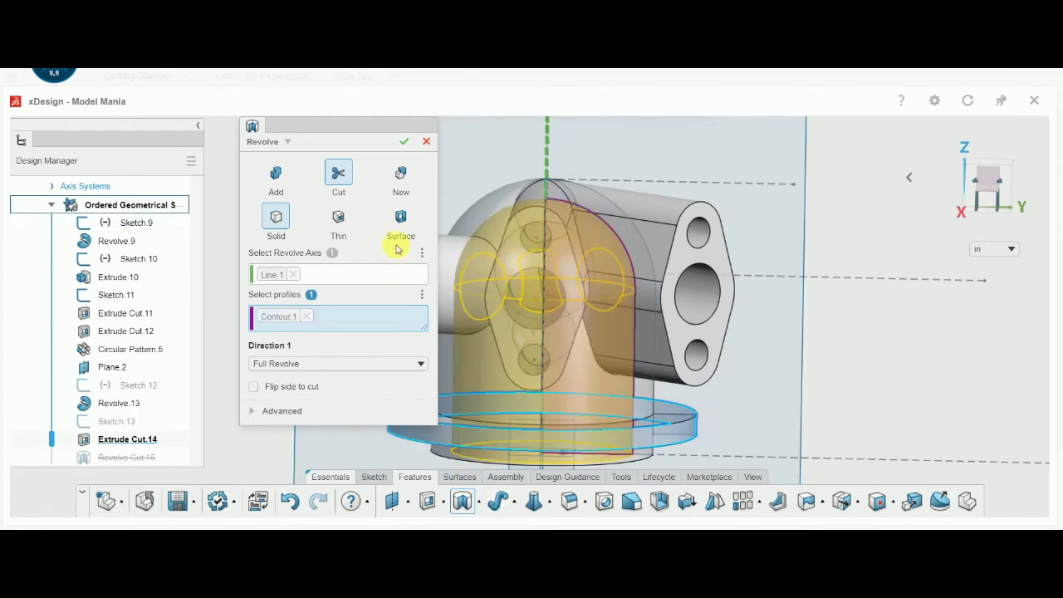
pyautogui.click(403, 143)
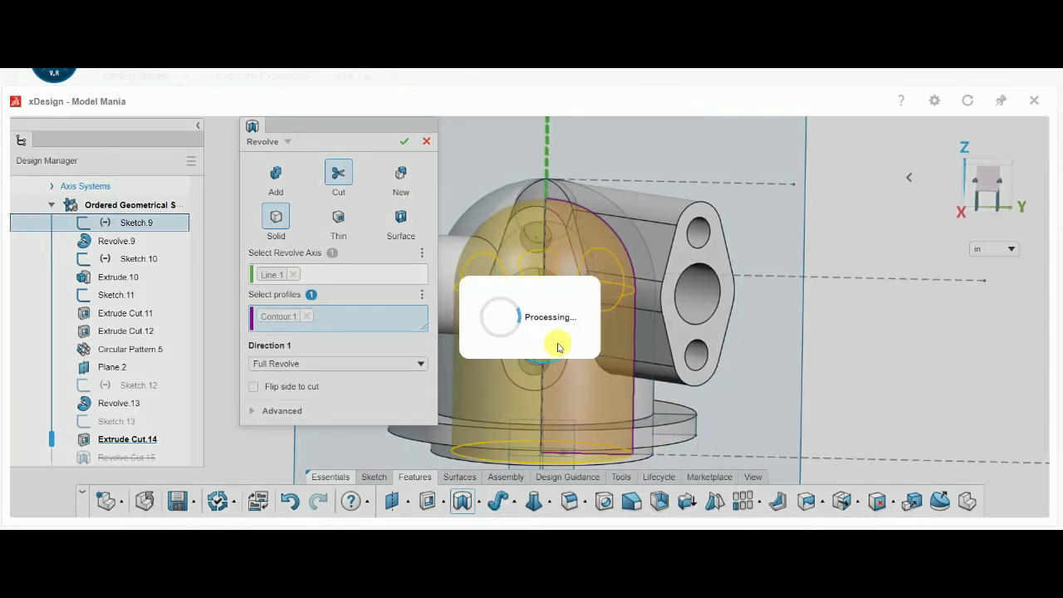
# Step: Orbit and zoom around the part to inspect the new revolved hollow
pyautogui.scroll(-3, 558, 347)
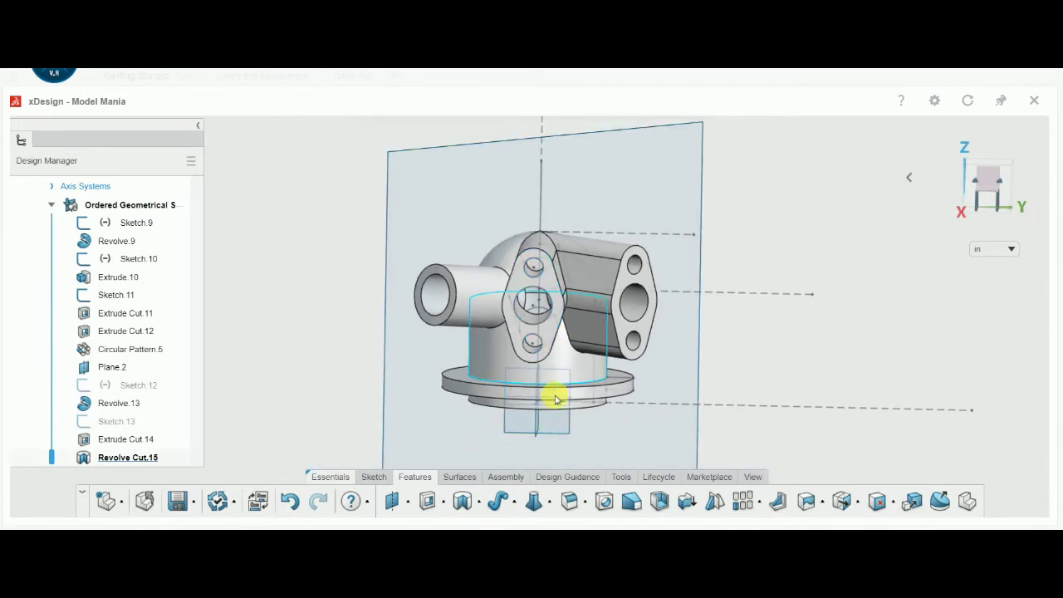
pyautogui.moveTo(564, 398)
pyautogui.mouseDown(button='middle')
pyautogui.moveTo(537, 344)
pyautogui.moveTo(541, 418)
pyautogui.moveTo(516, 402)
pyautogui.moveTo(518, 275)
pyautogui.moveTo(534, 241)
pyautogui.moveTo(550, 408)
pyautogui.moveTo(541, 420)
pyautogui.moveTo(503, 387)
pyautogui.moveTo(492, 332)
pyautogui.moveTo(543, 441)
pyautogui.moveTo(549, 308)
pyautogui.moveTo(541, 373)
pyautogui.moveTo(548, 335)
pyautogui.moveTo(501, 420)
pyautogui.moveTo(530, 415)
pyautogui.mouseUp(button='middle')
pyautogui.scroll(2, 534, 413)
pyautogui.scroll(2, 536, 395)
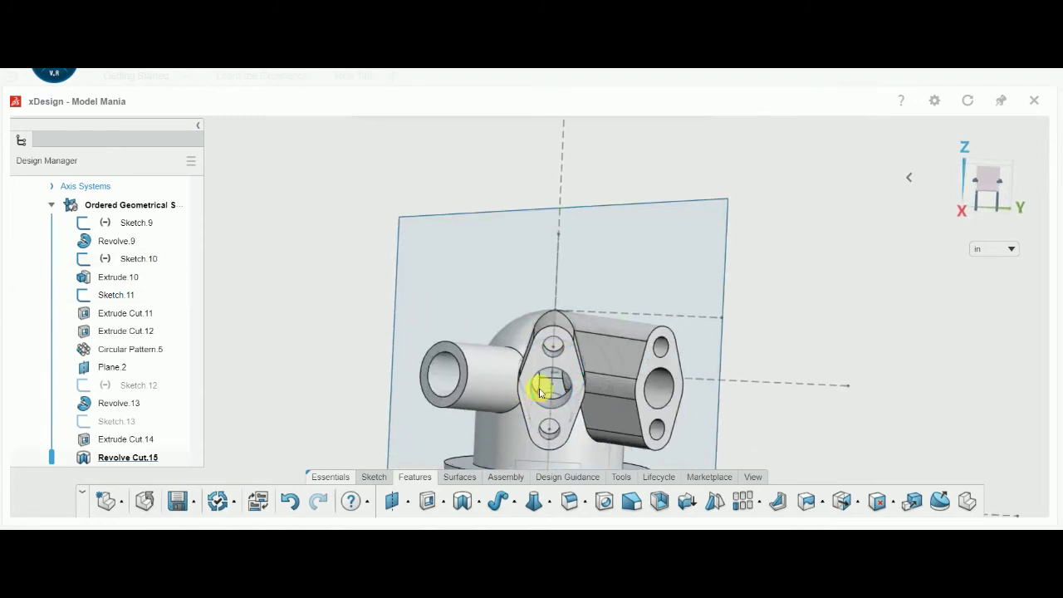
pyautogui.scroll(3, 573, 399)
pyautogui.scroll(-3, 585, 407)
pyautogui.moveTo(570, 396)
pyautogui.mouseDown(button='middle')
pyautogui.moveTo(572, 418)
pyautogui.moveTo(612, 427)
pyautogui.moveTo(570, 408)
pyautogui.moveTo(556, 353)
pyautogui.moveTo(607, 420)
pyautogui.moveTo(577, 427)
pyautogui.moveTo(540, 456)
pyautogui.mouseUp(button='middle')
pyautogui.scroll(-3, 572, 417)
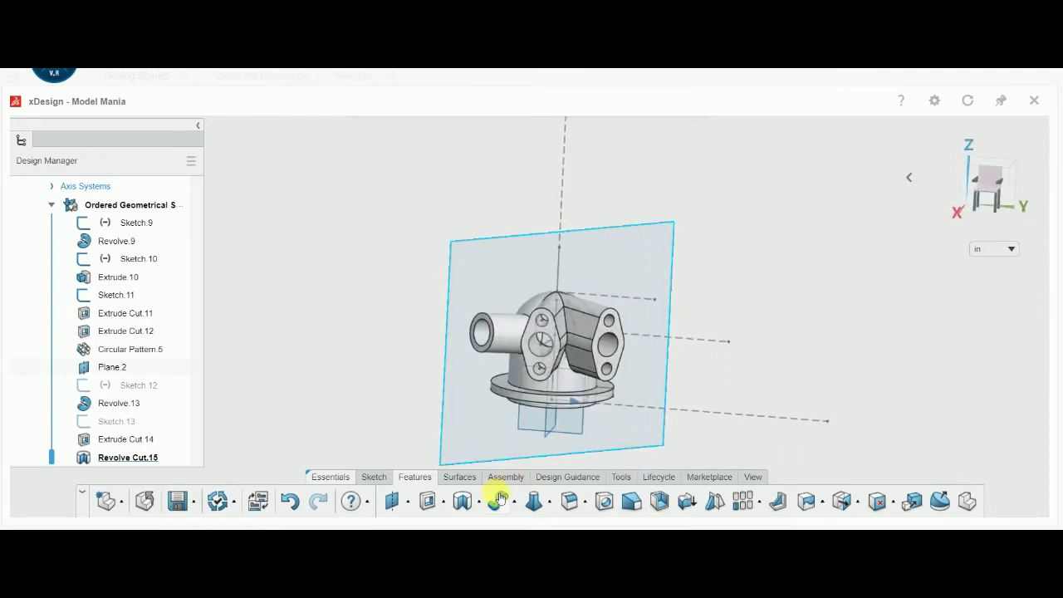
# Step: Start a 0.188 in fillet and pick four edges of the part to round
pyautogui.click(584, 503)
pyautogui.scroll(5, 550, 342)
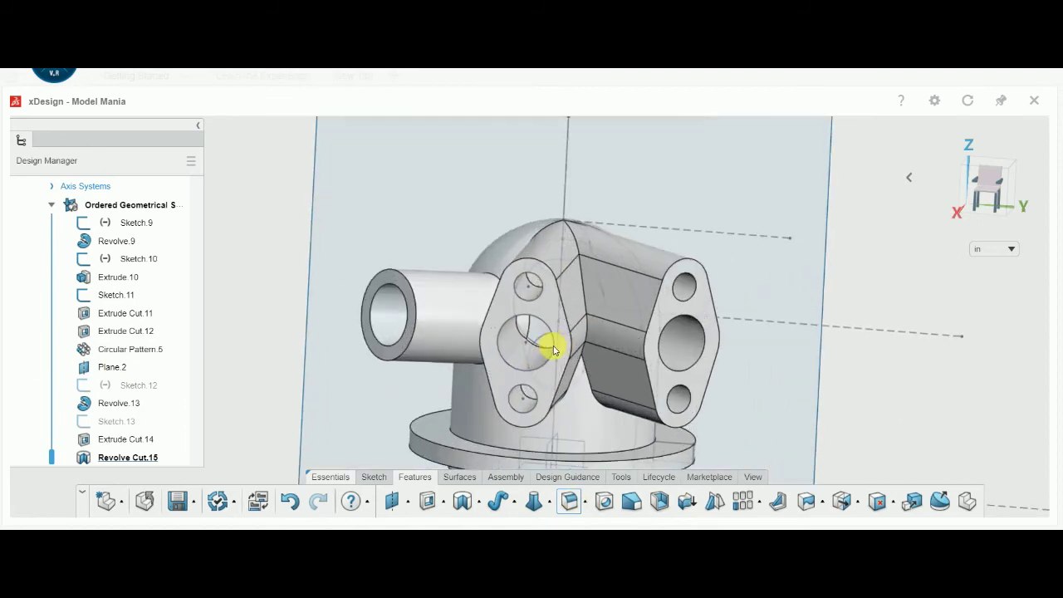
pyautogui.click(582, 288)
pyautogui.moveTo(582, 290)
pyautogui.mouseDown(button='middle')
pyautogui.moveTo(545, 321)
pyautogui.moveTo(591, 359)
pyautogui.moveTo(551, 333)
pyautogui.mouseUp(button='middle')
pyautogui.moveTo(473, 262)
pyautogui.mouseDown(button='middle')
pyautogui.moveTo(612, 308)
pyautogui.moveTo(581, 227)
pyautogui.mouseUp(button='middle')
pyautogui.click(619, 309)
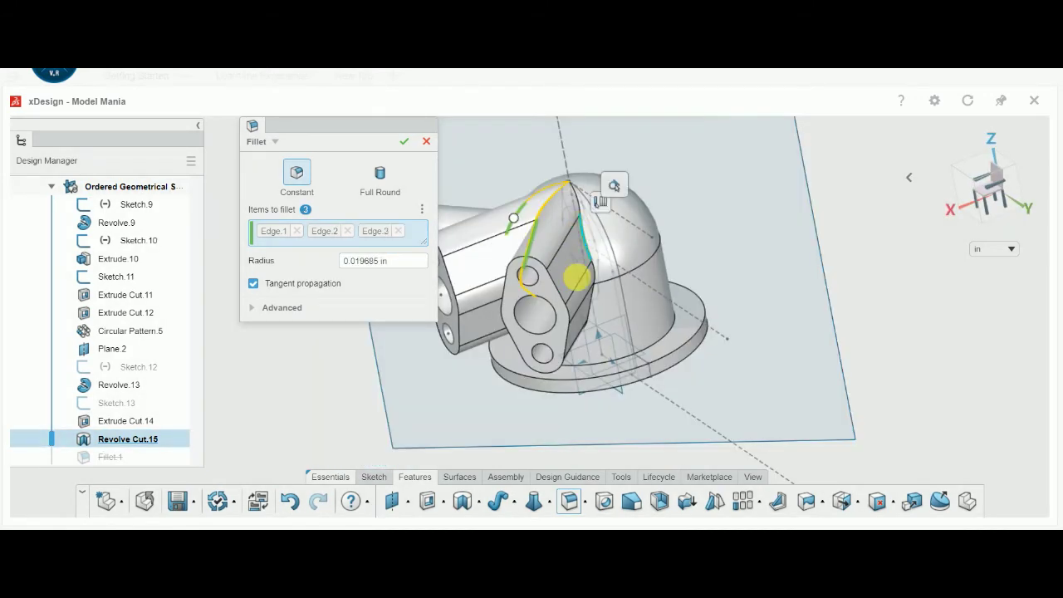
pyautogui.click(577, 275)
pyautogui.moveTo(577, 274); pyautogui.dragTo(648, 299, button='middle')
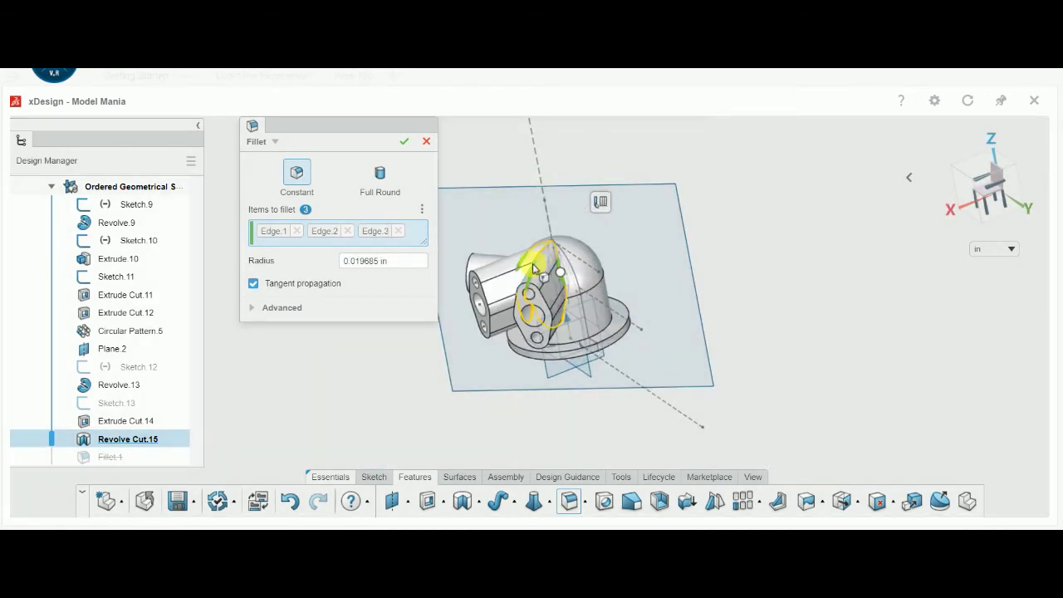
pyautogui.moveTo(541, 190)
pyautogui.mouseDown(button='middle')
pyautogui.moveTo(598, 266)
pyautogui.moveTo(371, 329)
pyautogui.moveTo(478, 273)
pyautogui.mouseUp(button='middle')
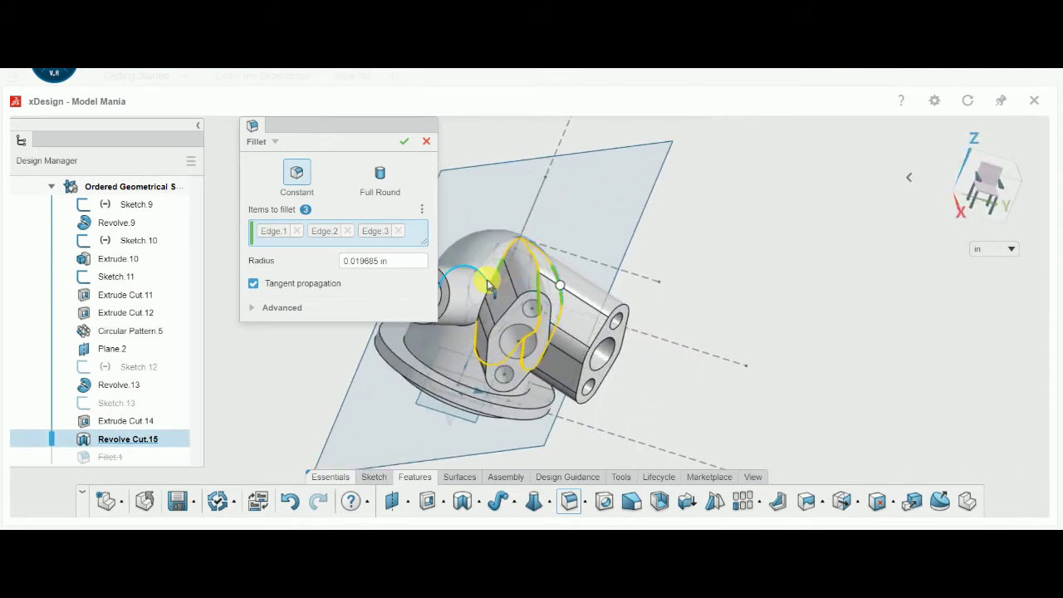
pyautogui.click(489, 280)
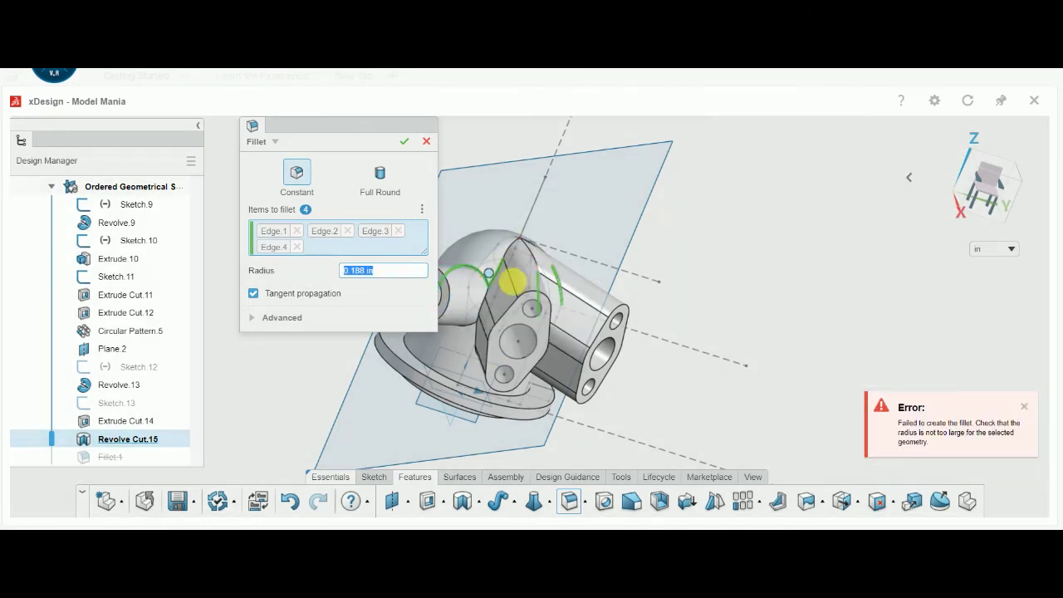
# Step: Review the failed fillet and remove Edge.1, Edge.3 and Edge.4 from it
pyautogui.scroll(3, 573, 349)
pyautogui.scroll(2, 592, 392)
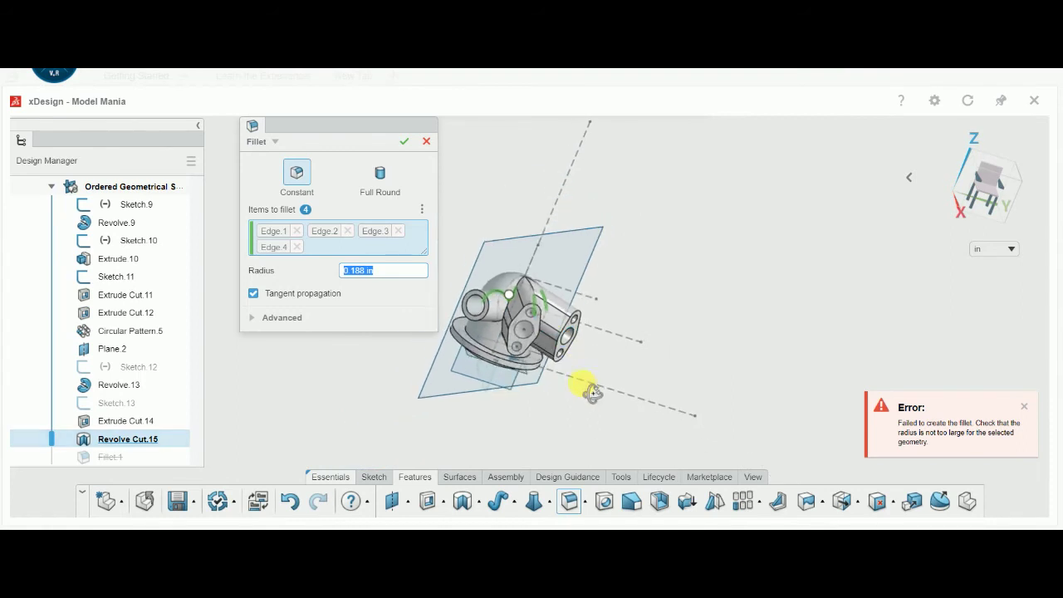
pyautogui.moveTo(592, 392); pyautogui.dragTo(506, 340, button='middle')
pyautogui.scroll(-3, 486, 334)
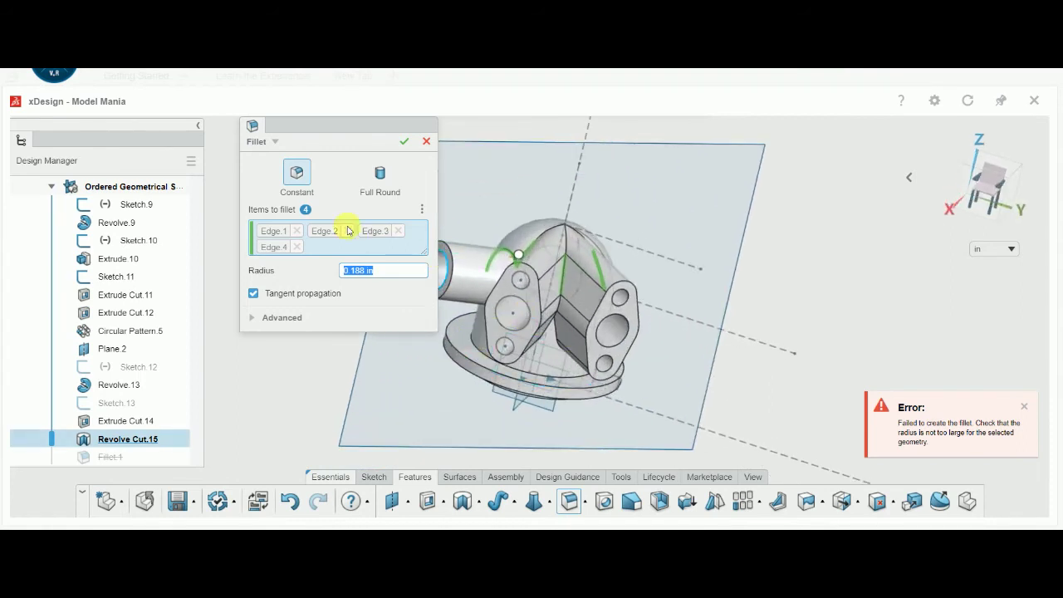
pyautogui.click(298, 231)
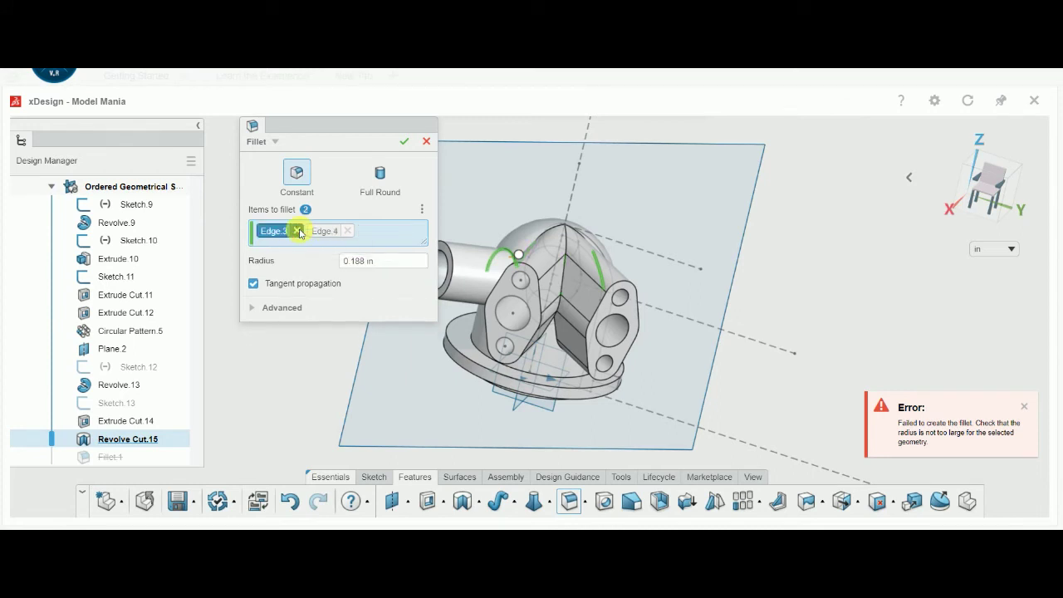
pyautogui.click(298, 231)
pyautogui.click(297, 231)
pyautogui.scroll(-2, 550, 239)
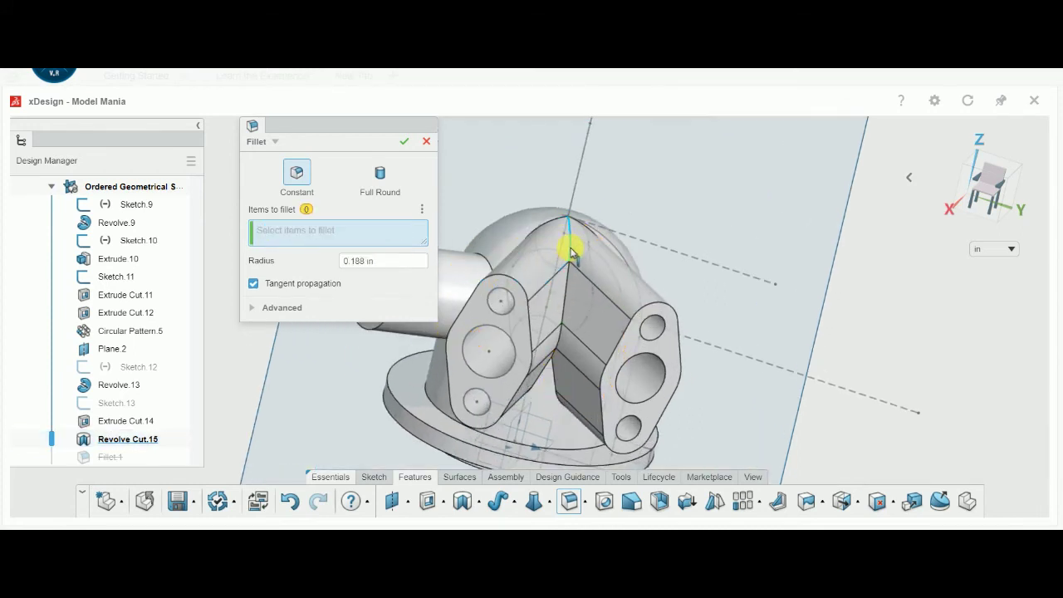
# Step: Pick two new boss edges for the fillet and show its advanced options
pyautogui.click(558, 342)
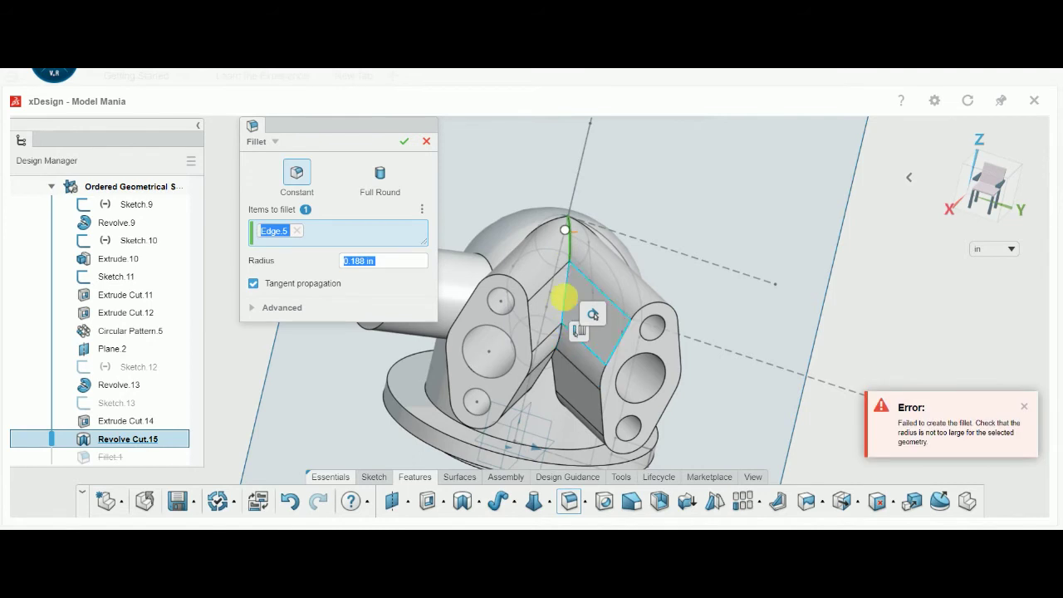
pyautogui.click(569, 291)
pyautogui.scroll(2, 572, 362)
pyautogui.scroll(1, 571, 365)
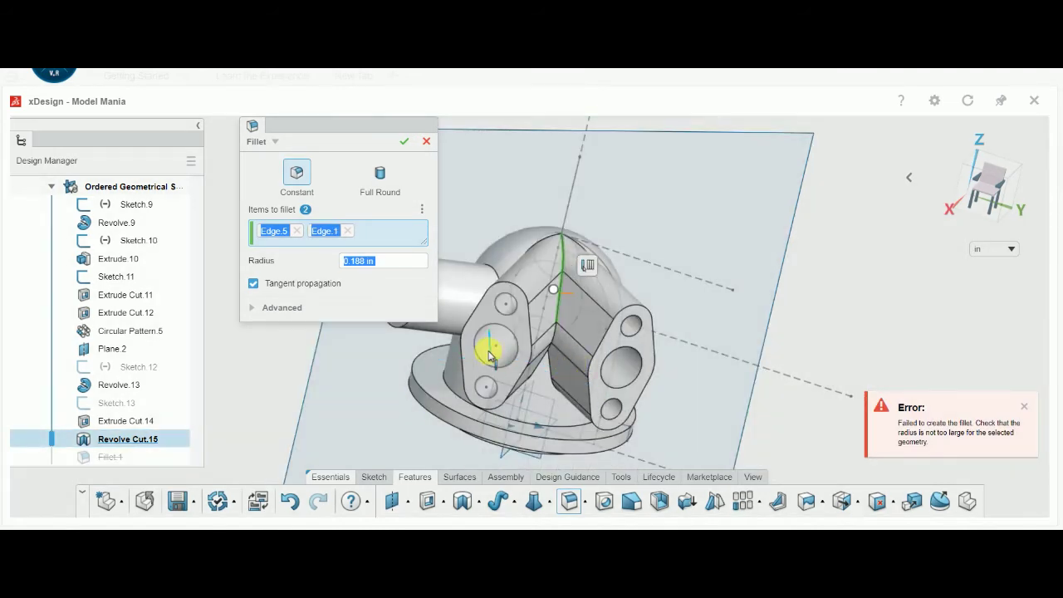
pyautogui.click(282, 308)
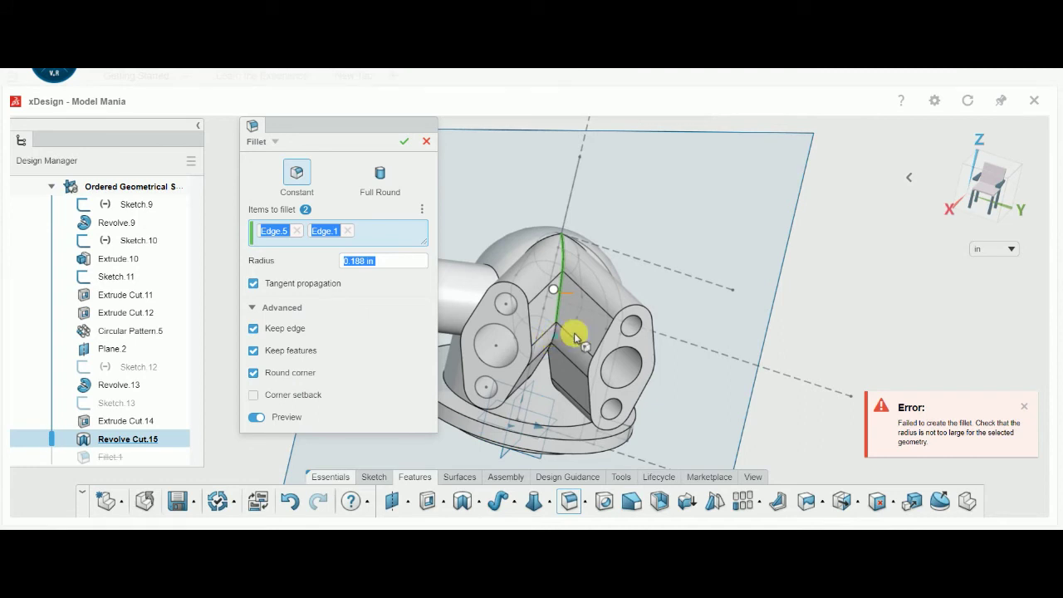
pyautogui.scroll(3, 653, 344)
# Step: Add four more edges where the boss meets the body, six in total at 0.188 in
pyautogui.moveTo(660, 347)
pyautogui.mouseDown(button='middle')
pyautogui.moveTo(572, 359)
pyautogui.moveTo(592, 295)
pyautogui.mouseUp(button='middle')
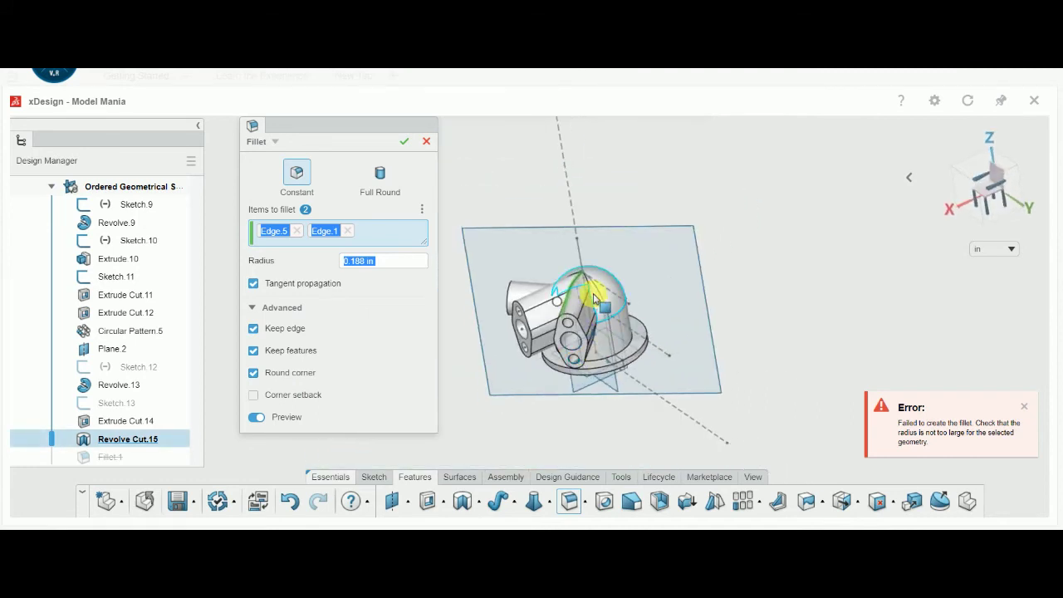
pyautogui.click(593, 301)
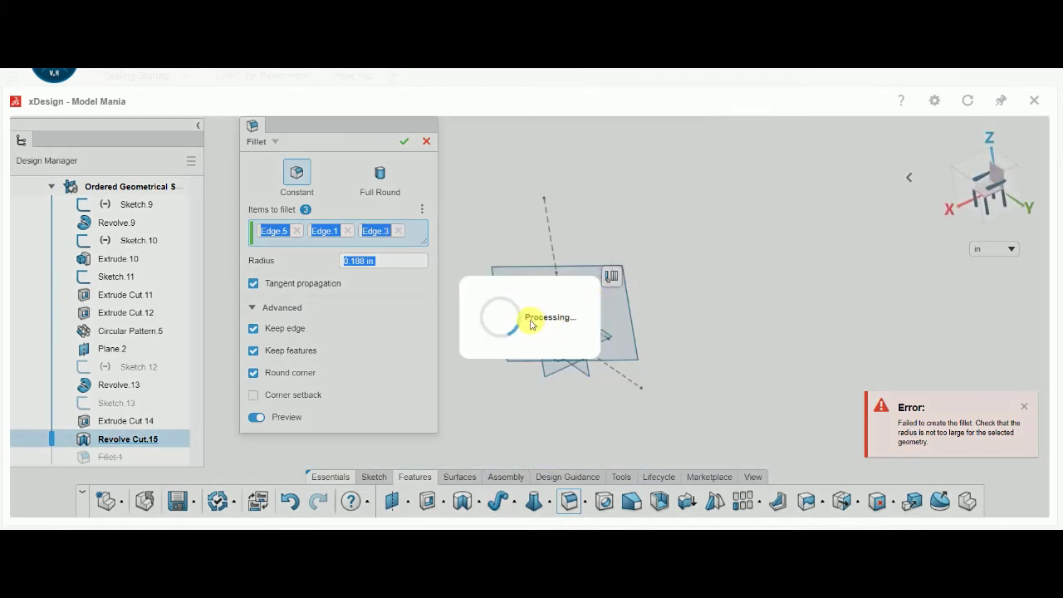
pyautogui.scroll(-5, 640, 341)
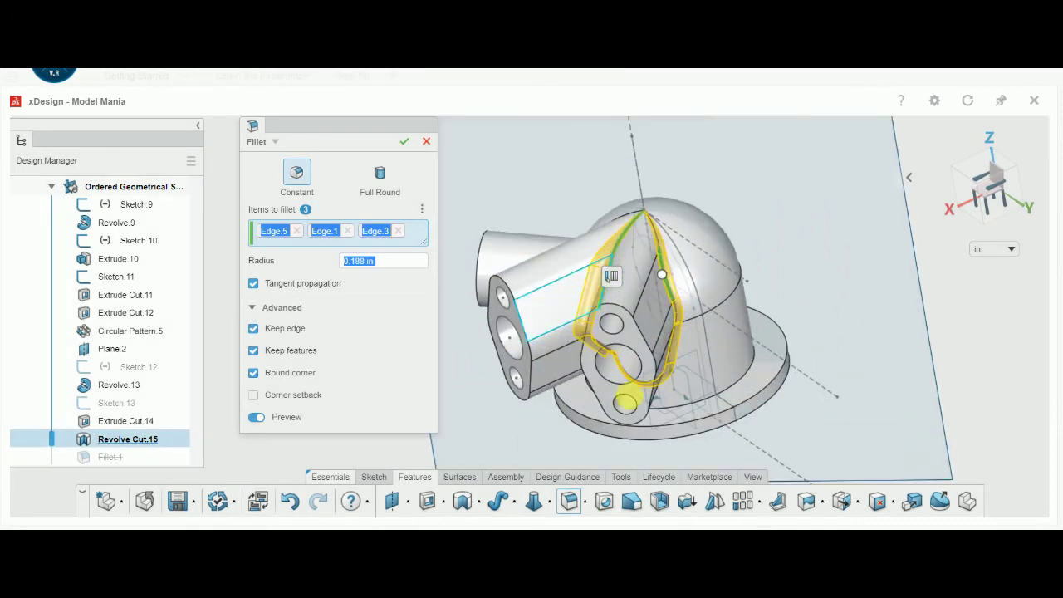
pyautogui.moveTo(652, 349)
pyautogui.mouseDown(button='middle')
pyautogui.moveTo(676, 301)
pyautogui.moveTo(712, 316)
pyautogui.moveTo(541, 422)
pyautogui.mouseUp(button='middle')
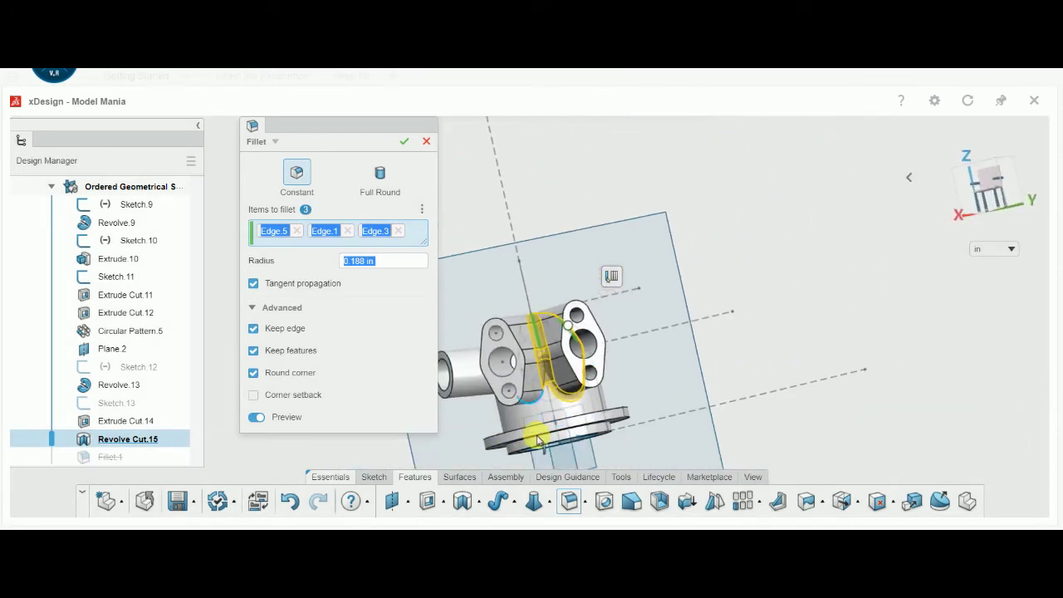
pyautogui.click(540, 405)
pyautogui.moveTo(540, 404)
pyautogui.mouseDown(button='middle')
pyautogui.moveTo(629, 407)
pyautogui.moveTo(561, 399)
pyautogui.moveTo(541, 339)
pyautogui.mouseUp(button='middle')
pyautogui.click(541, 339)
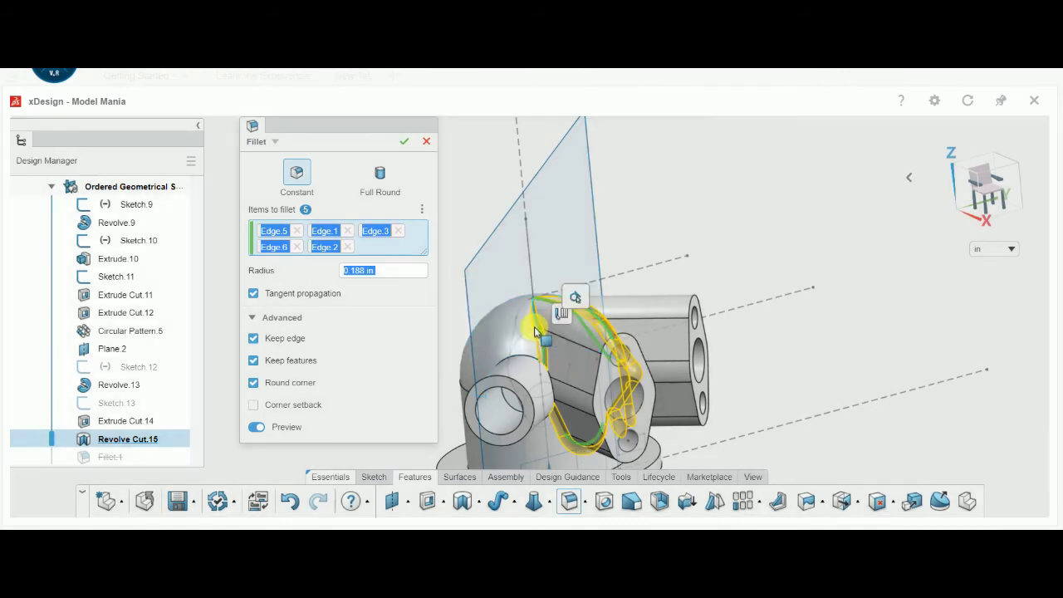
pyautogui.click(553, 390)
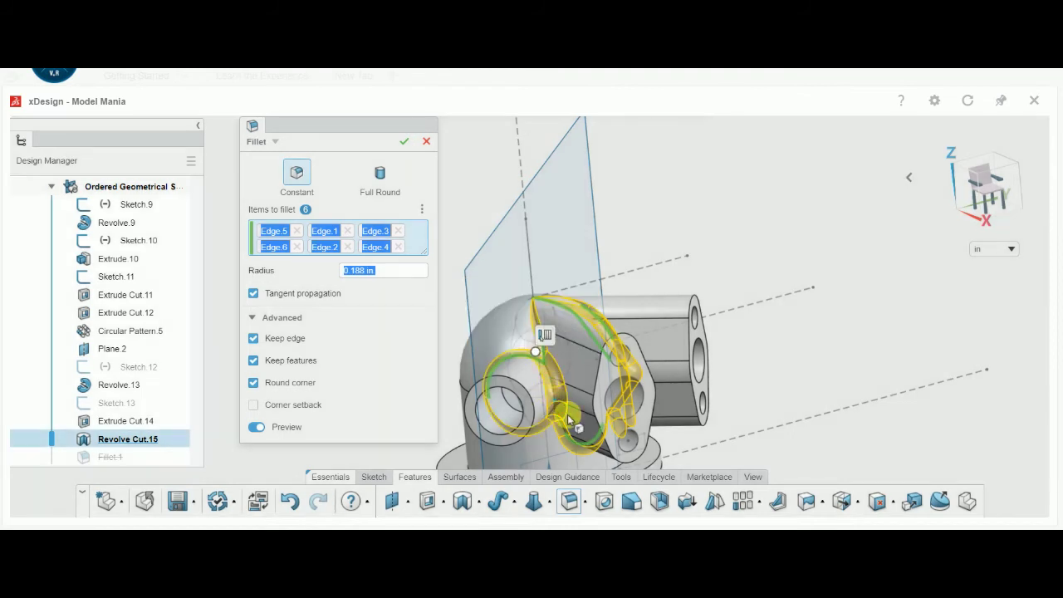
# Step: Inspect the filleted model, including the domed top, and save the part
pyautogui.scroll(-3, 570, 423)
pyautogui.moveTo(634, 372); pyautogui.dragTo(544, 334, button='middle')
pyautogui.moveTo(609, 310); pyautogui.dragTo(582, 374, button='middle')
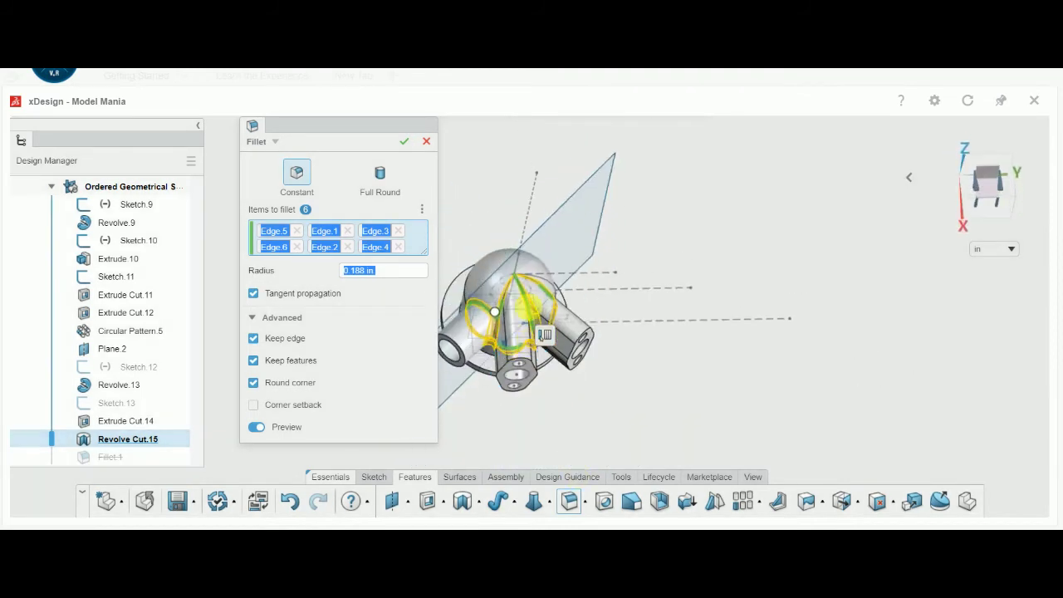
pyautogui.scroll(3, 605, 359)
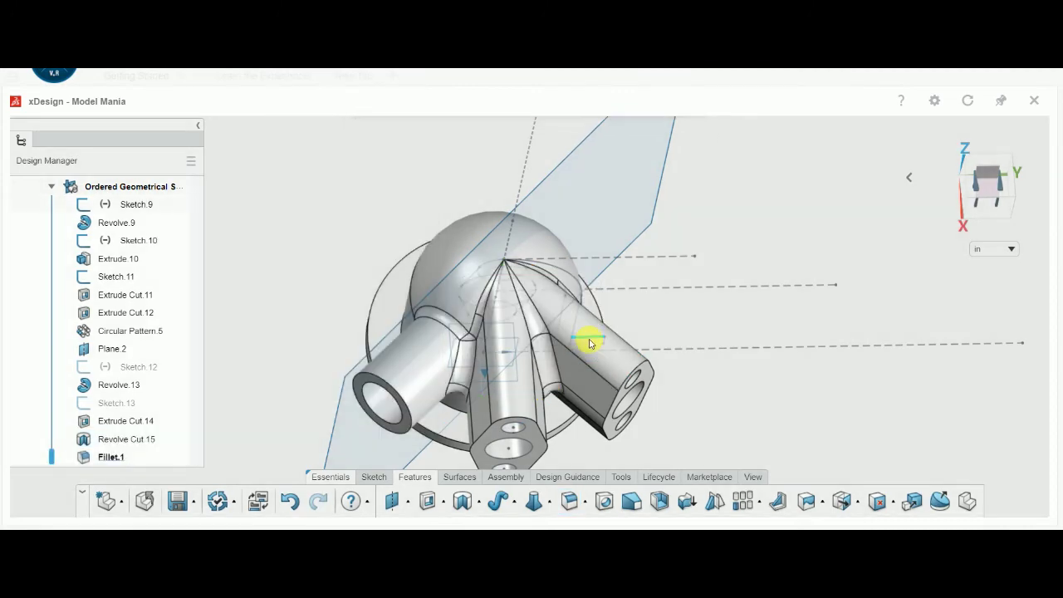
pyautogui.moveTo(586, 342)
pyautogui.mouseDown(button='middle')
pyautogui.moveTo(605, 375)
pyautogui.moveTo(657, 258)
pyautogui.moveTo(610, 340)
pyautogui.moveTo(553, 202)
pyautogui.moveTo(490, 311)
pyautogui.moveTo(458, 337)
pyautogui.moveTo(743, 308)
pyautogui.mouseUp(button='middle')
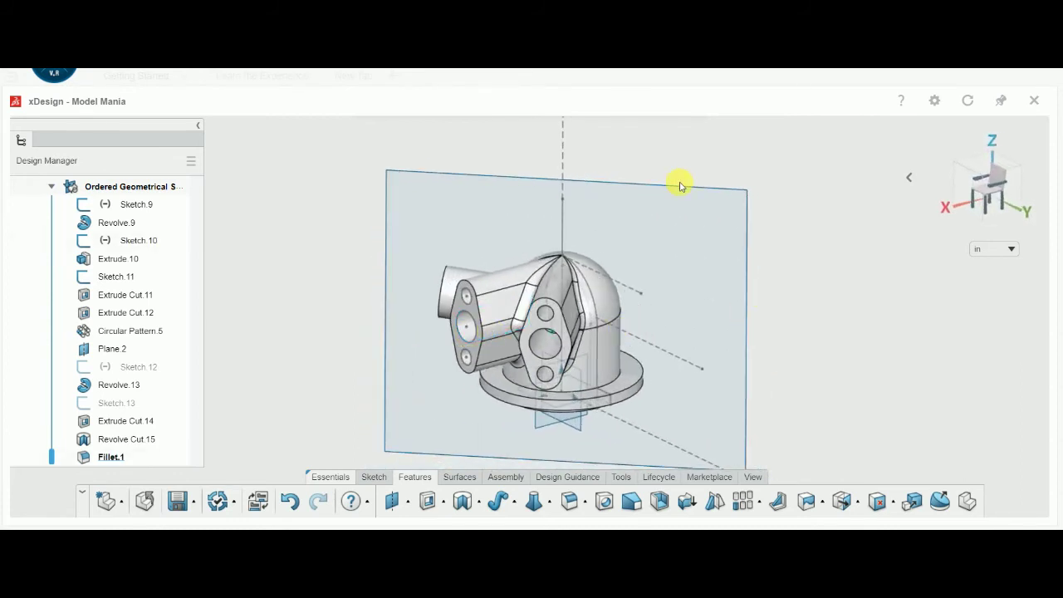
pyautogui.hotkey('ctrl', 's')
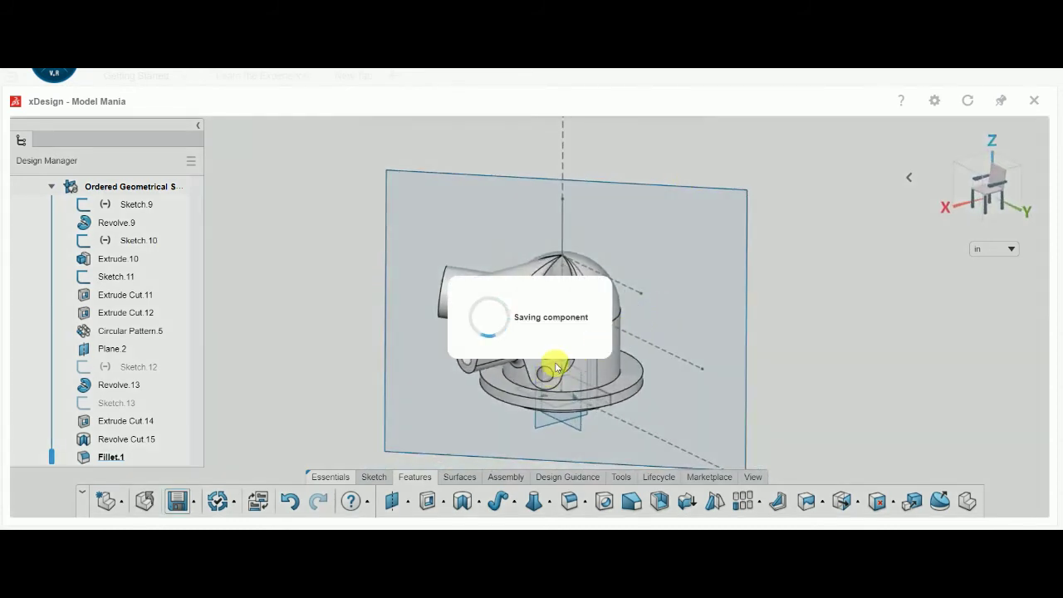
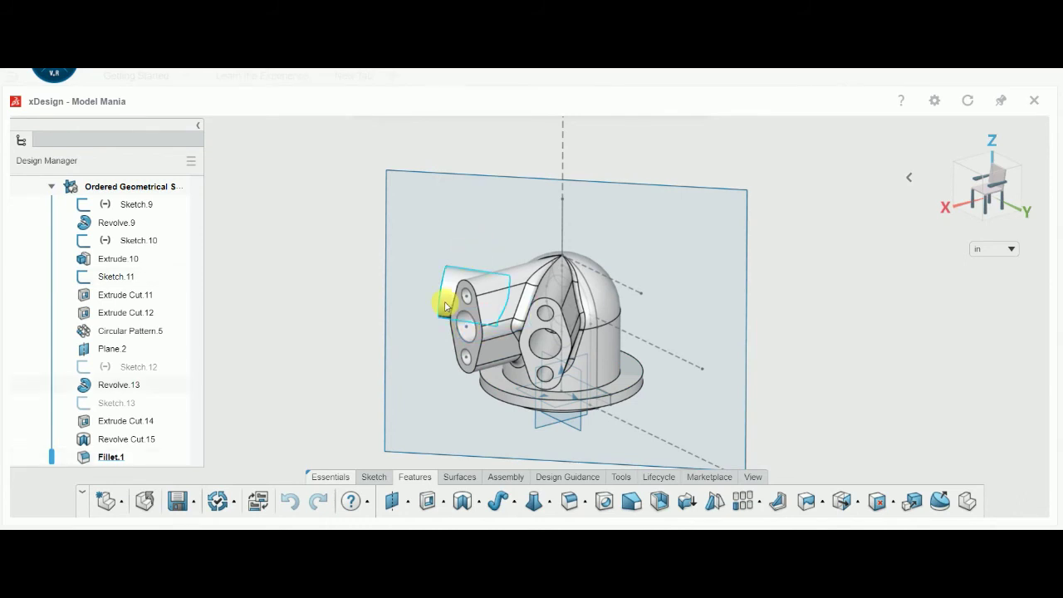
# Step: In Sketch.12, change the 2.55 dimension to 3.5, undoing an accidental edit of the 2.291 dimension
pyautogui.click(115, 387)
pyautogui.click(125, 367)
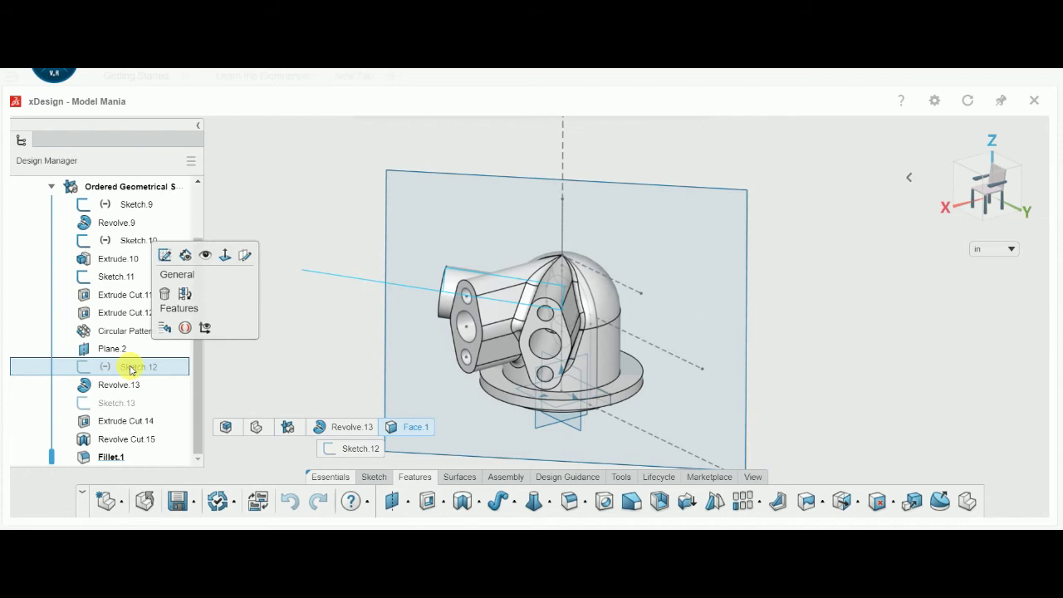
pyautogui.click(163, 252)
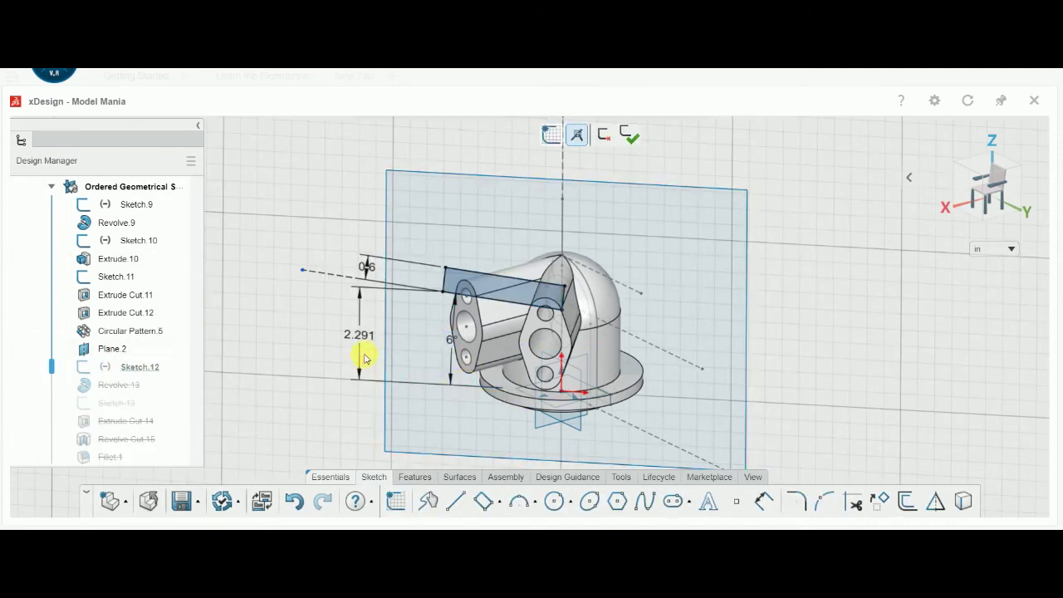
pyautogui.doubleClick(363, 341)
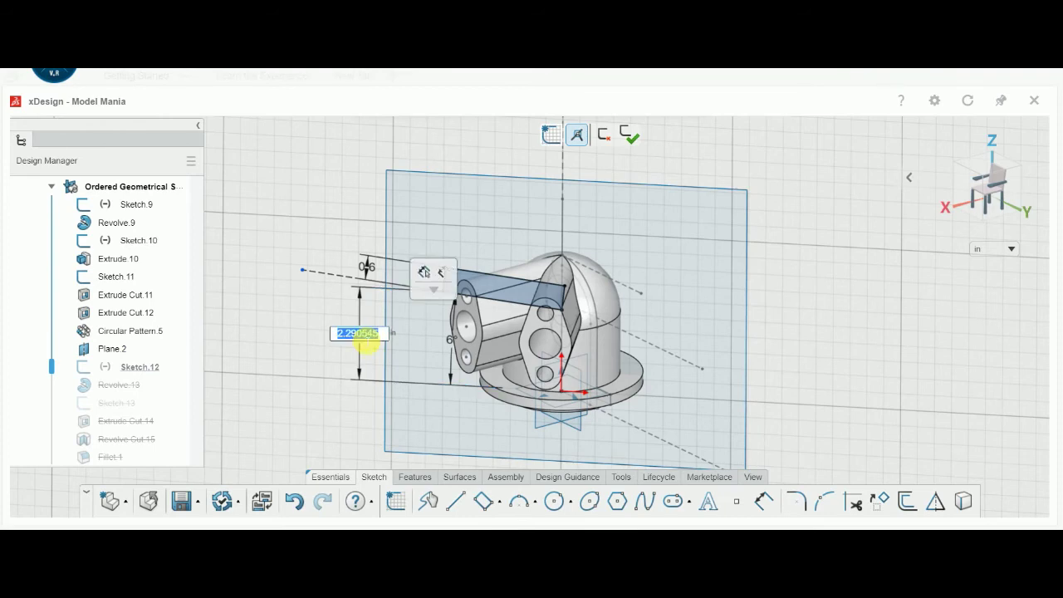
pyautogui.write('350')
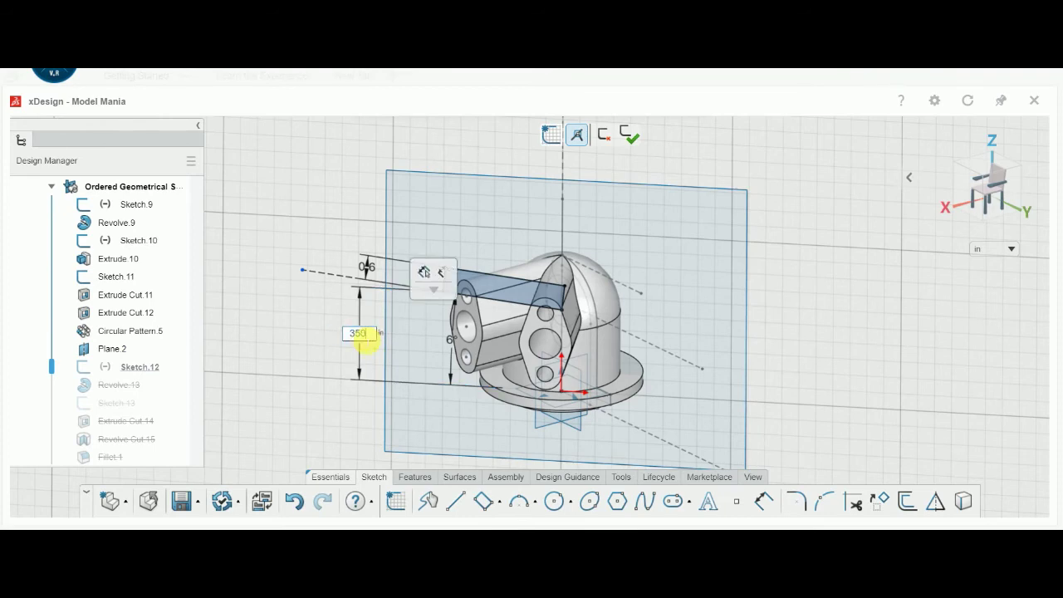
pyautogui.press('Return')
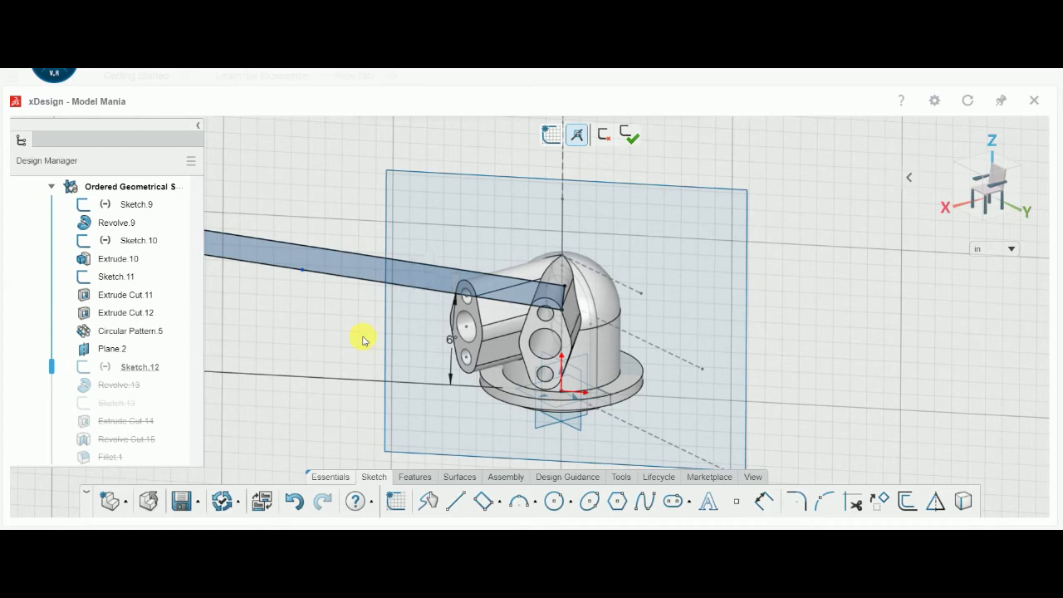
pyautogui.hotkey('ctrl', 'z')
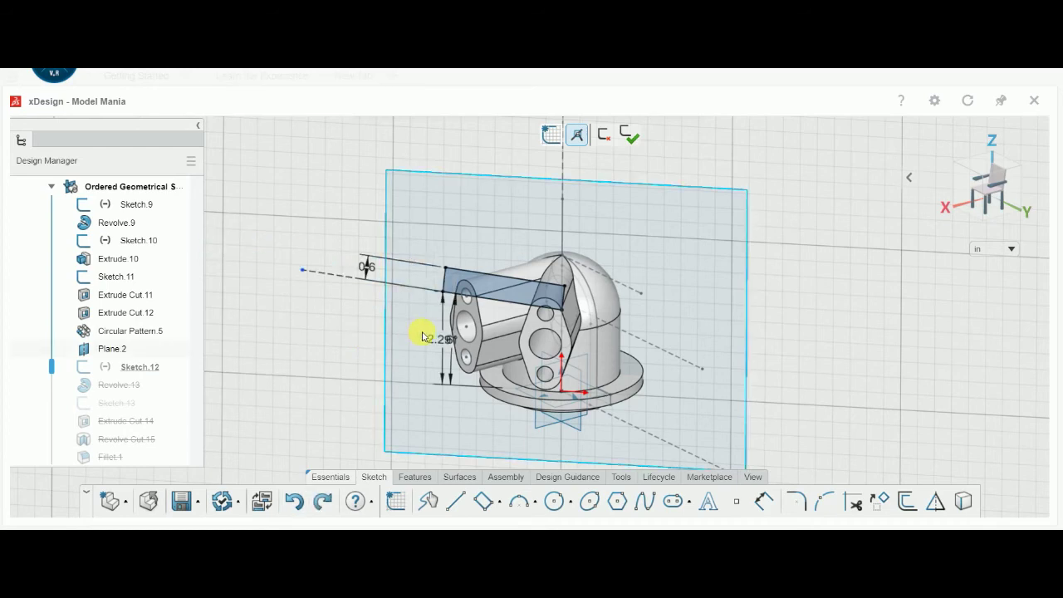
pyautogui.doubleClick(441, 340)
pyautogui.write('3.5')
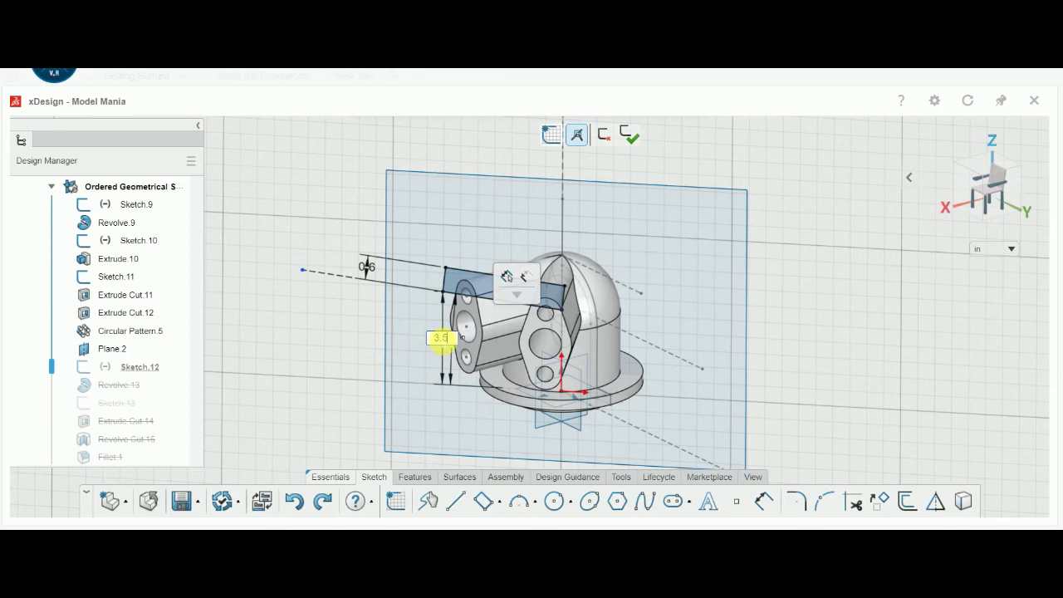
pyautogui.press('Return')
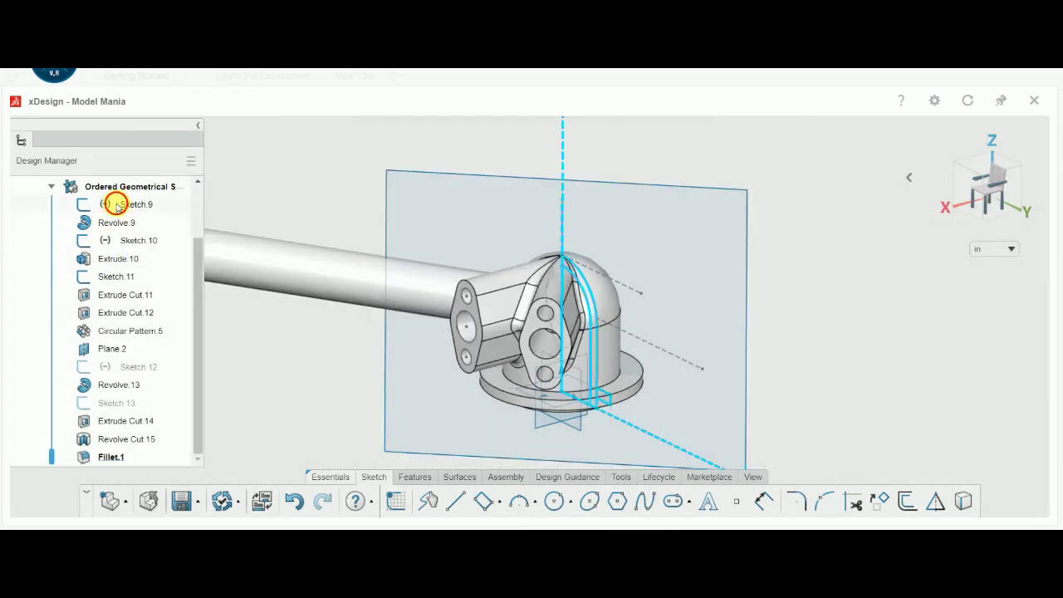
pyautogui.click(119, 205)
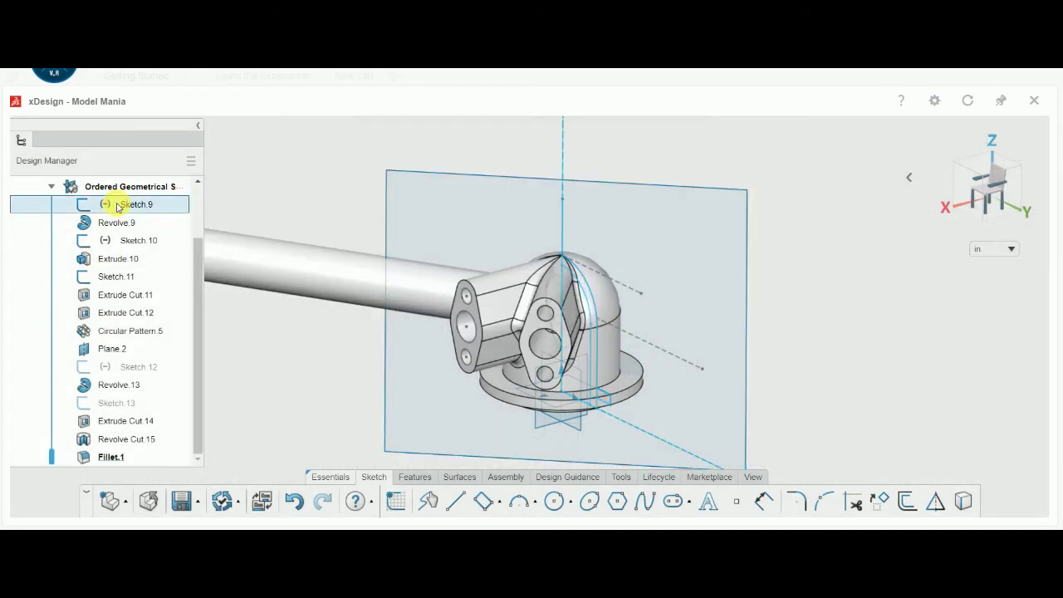
# Step: In Sketch.9, set the 3.35 height to 4.5 and the 1.35 width to 3.4/2 (1.7), then exit
pyautogui.click(170, 149)
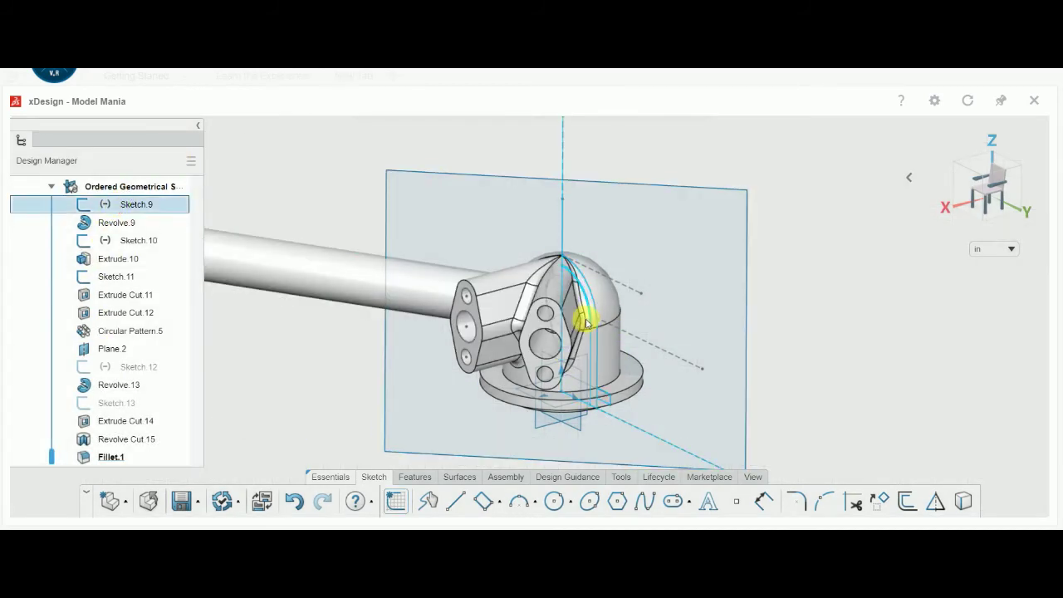
pyautogui.click(907, 176)
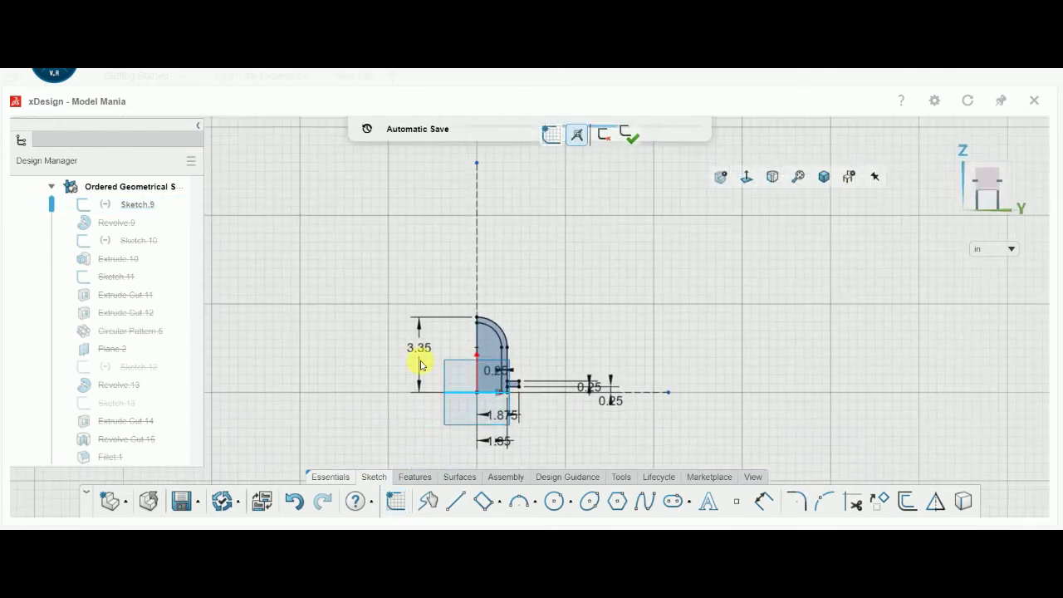
pyautogui.doubleClick(420, 347)
pyautogui.write('4.5')
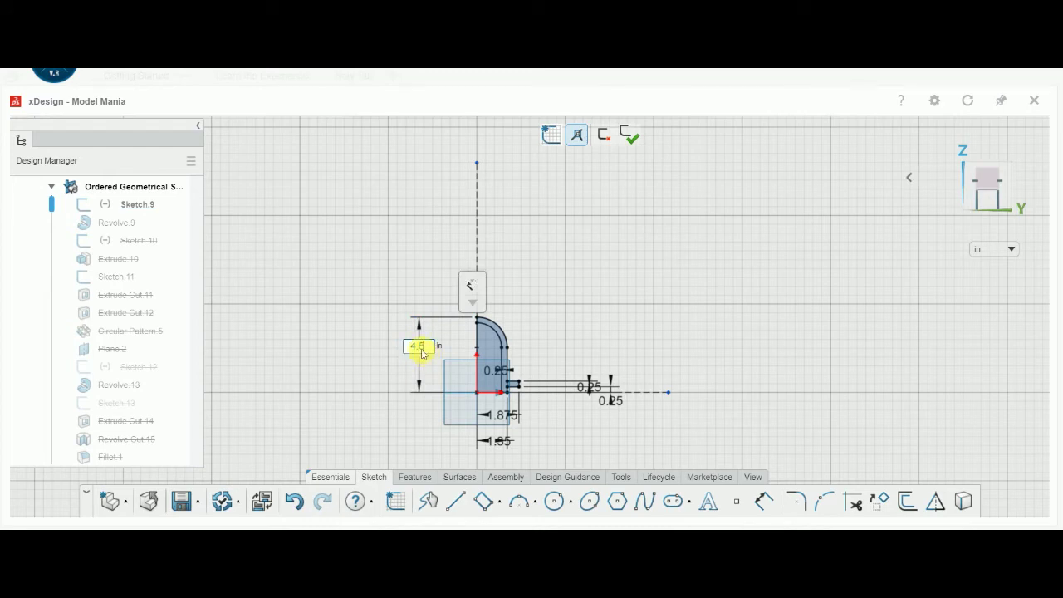
pyautogui.press('Return')
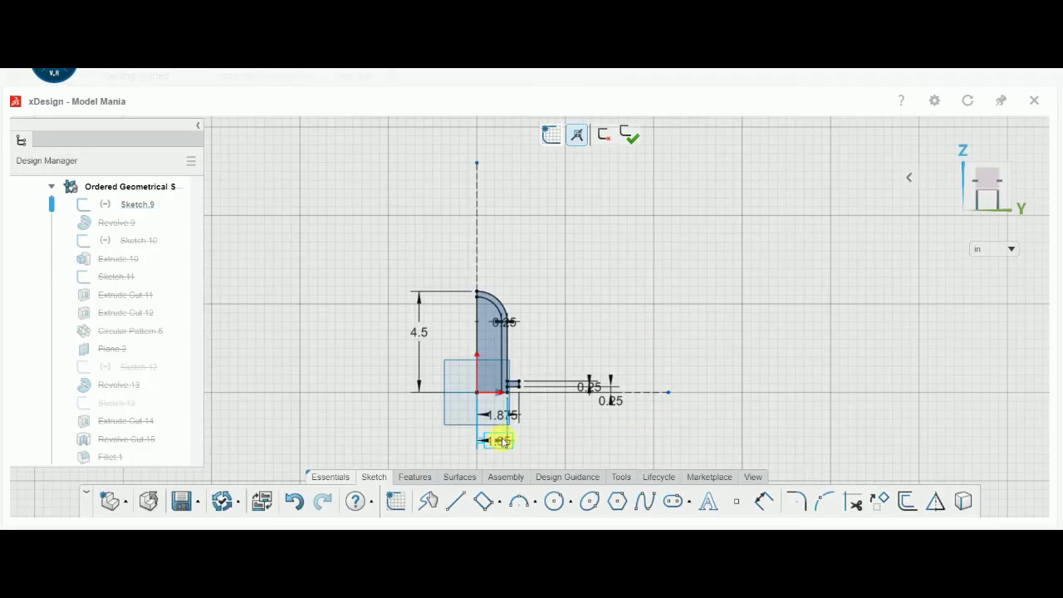
pyautogui.scroll(-2, 503, 443)
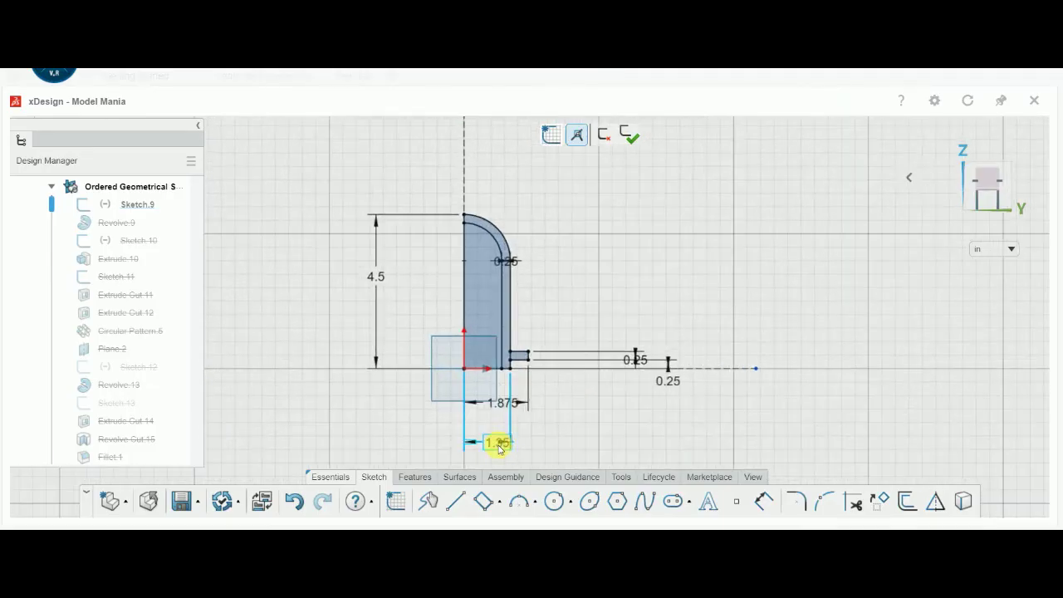
pyautogui.doubleClick(501, 403)
pyautogui.write('3.4/2')
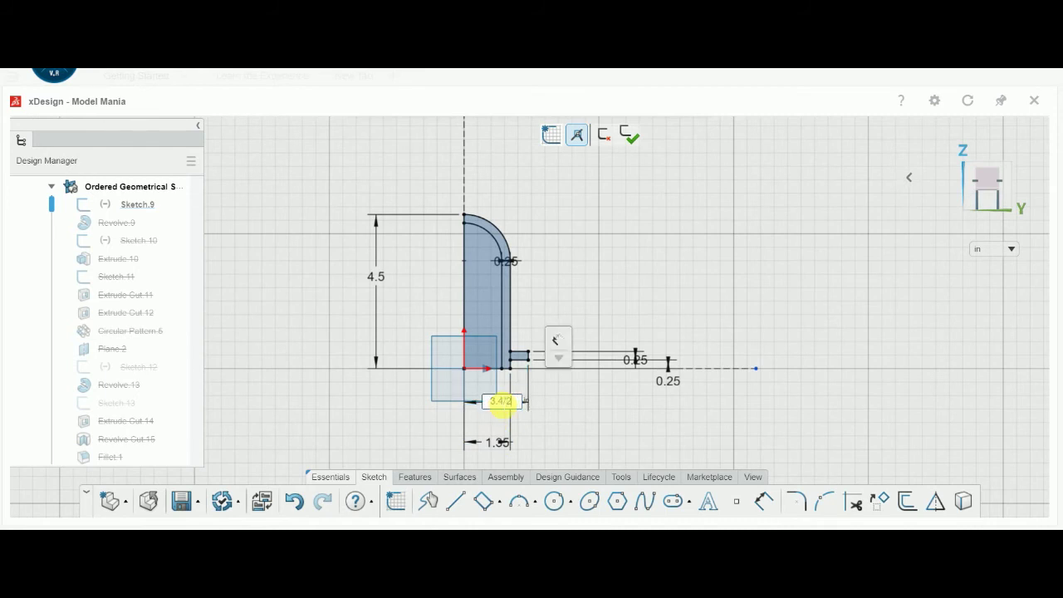
pyautogui.press('Return')
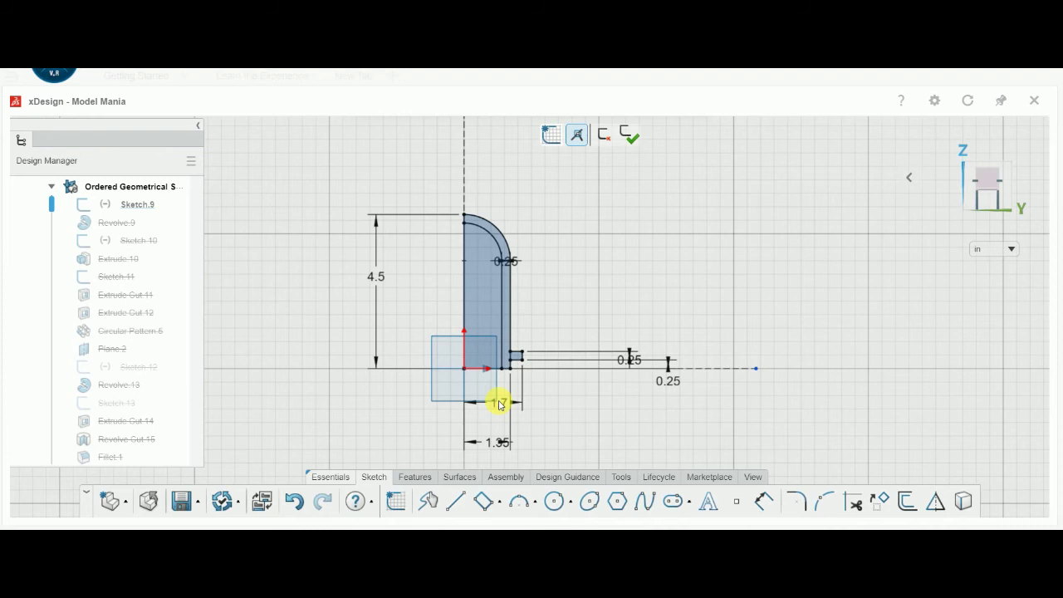
pyautogui.hotkey('ctrl', 'z')
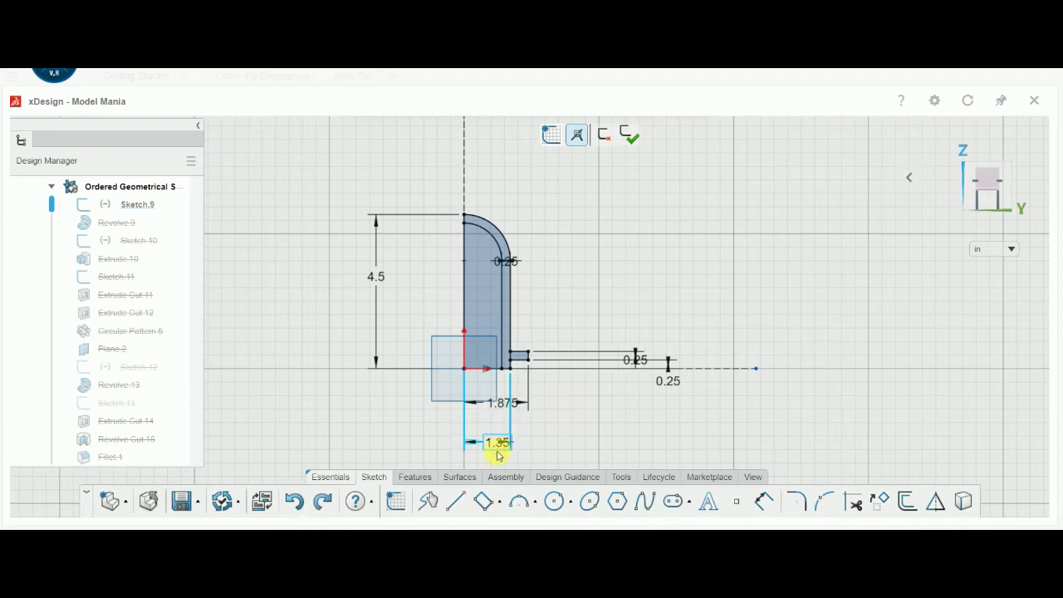
pyautogui.doubleClick(498, 444)
pyautogui.write('3.4/2')
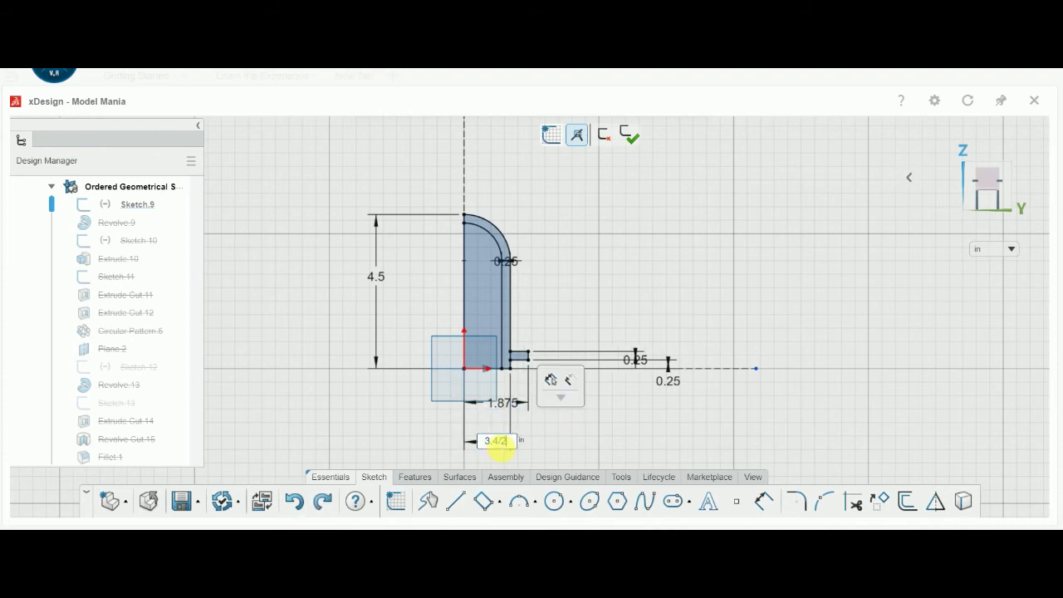
pyautogui.write('1.7')
pyautogui.press('Return')
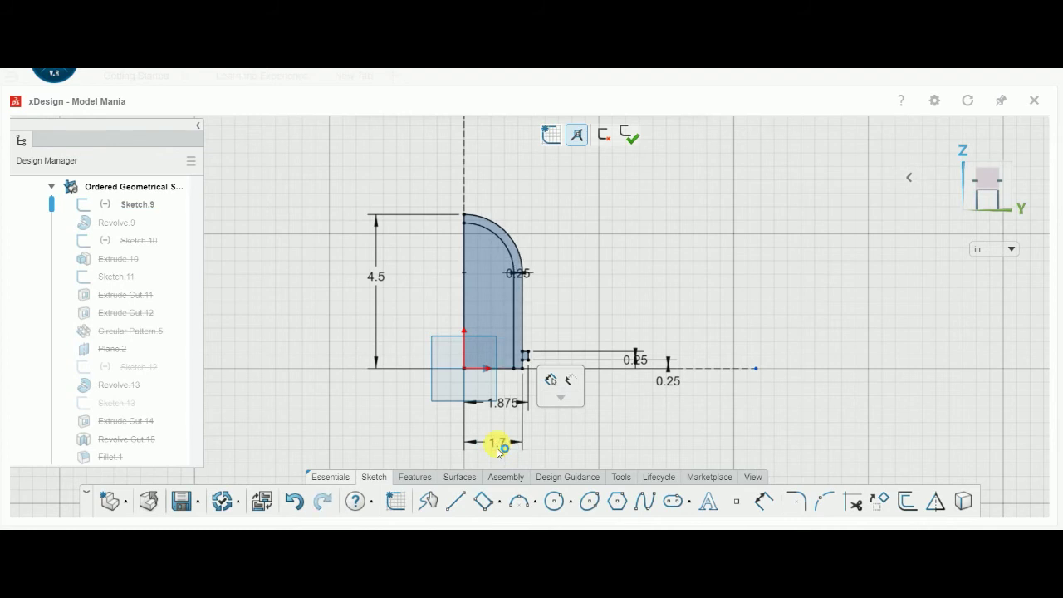
pyautogui.click(628, 137)
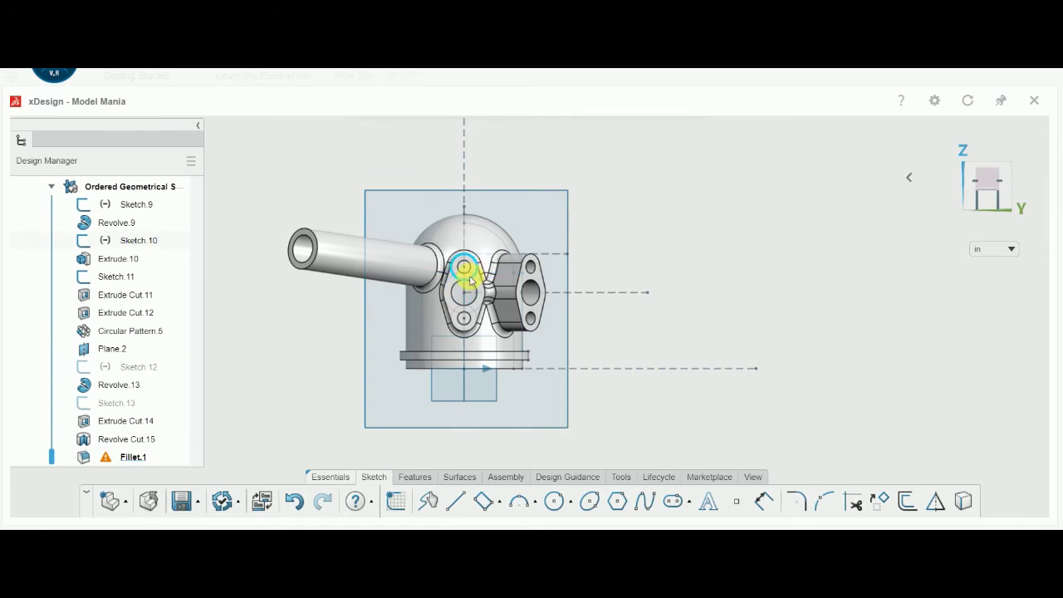
# Step: Open Extrude.10 for editing and cancel without making changes
pyautogui.click(123, 239)
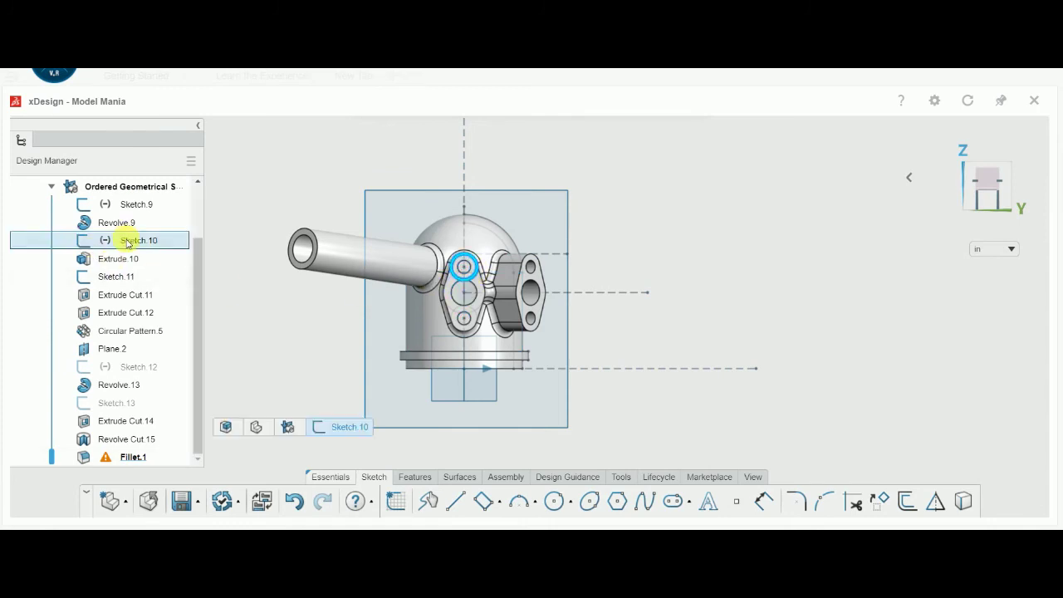
pyautogui.click(126, 261)
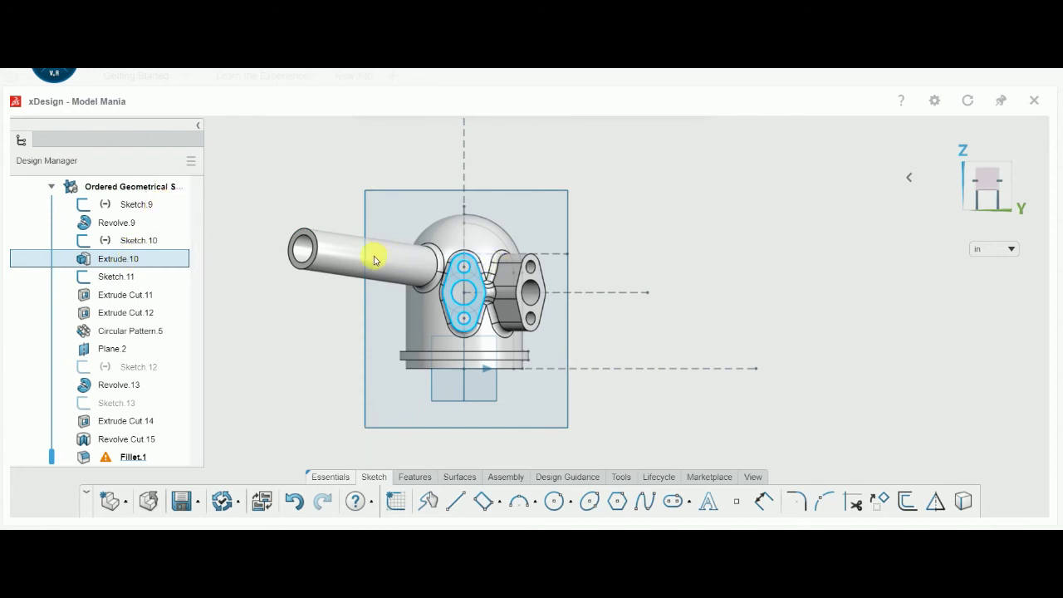
pyautogui.click(399, 307)
pyautogui.doubleClick(394, 309)
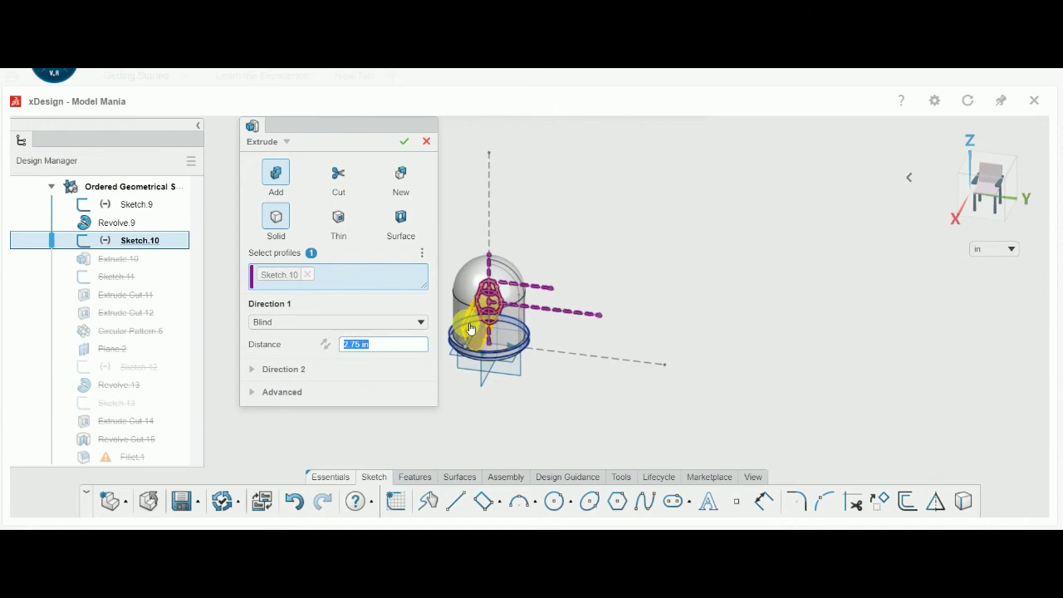
pyautogui.click(424, 142)
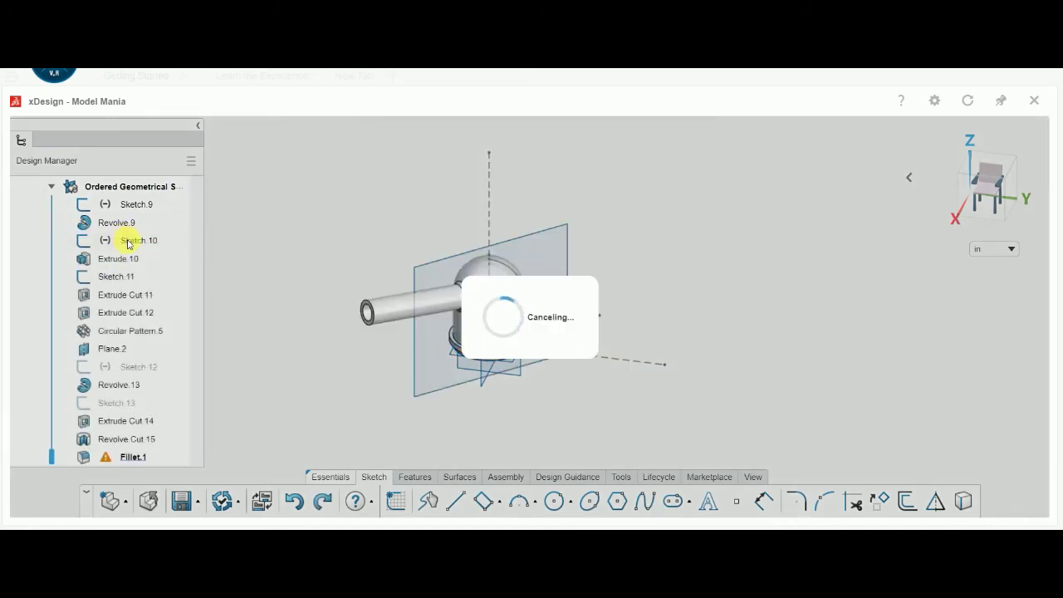
# Step: Edit Sketch.10, change its 3.35 height dimension to 4.5, and exit to rebuild the part
pyautogui.click(127, 241)
pyautogui.click(160, 188)
pyautogui.click(133, 240)
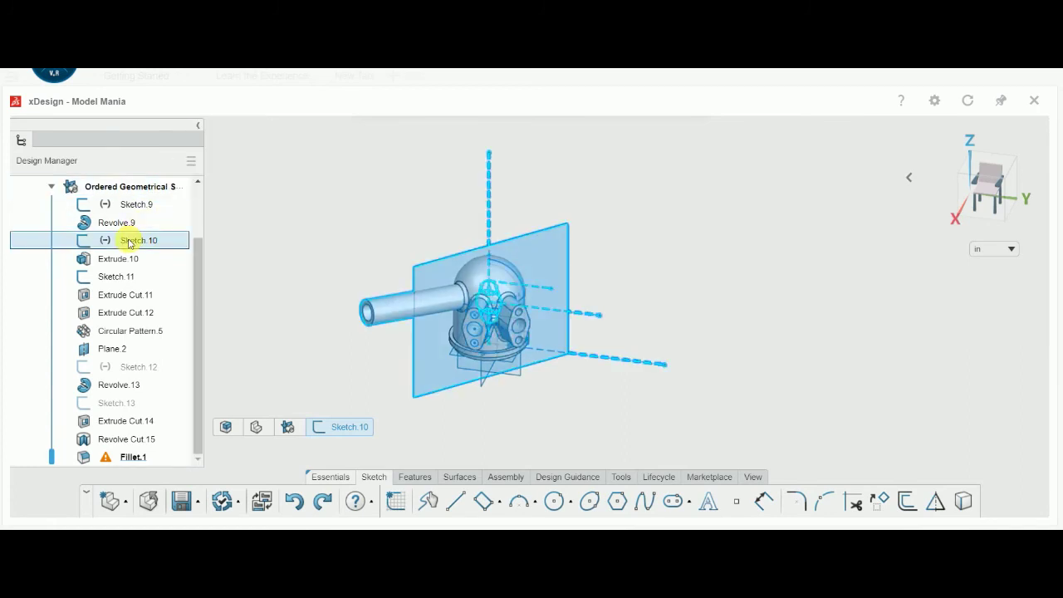
pyautogui.click(176, 164)
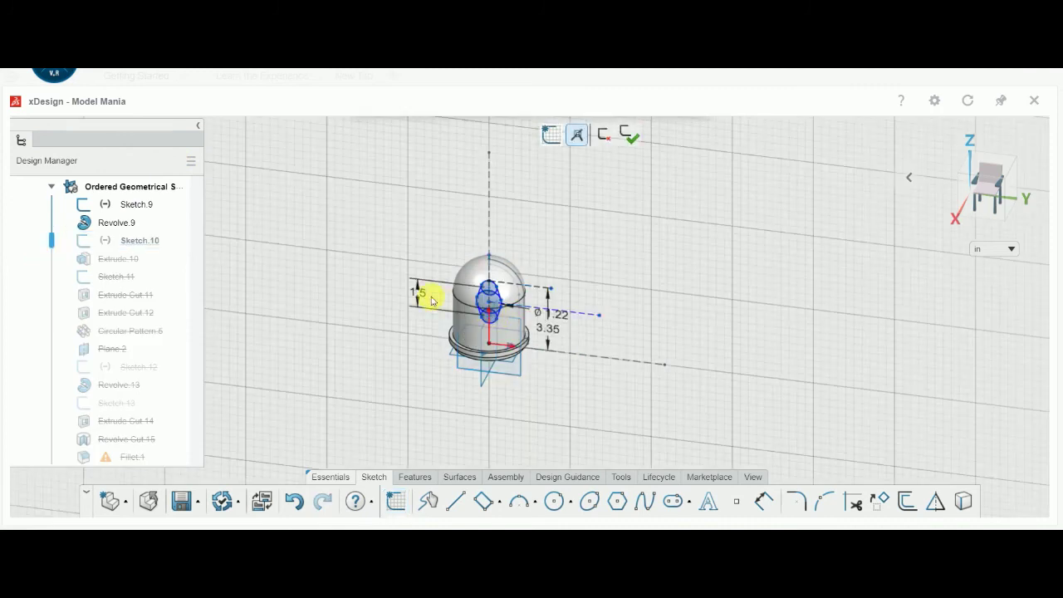
pyautogui.scroll(5, 424, 295)
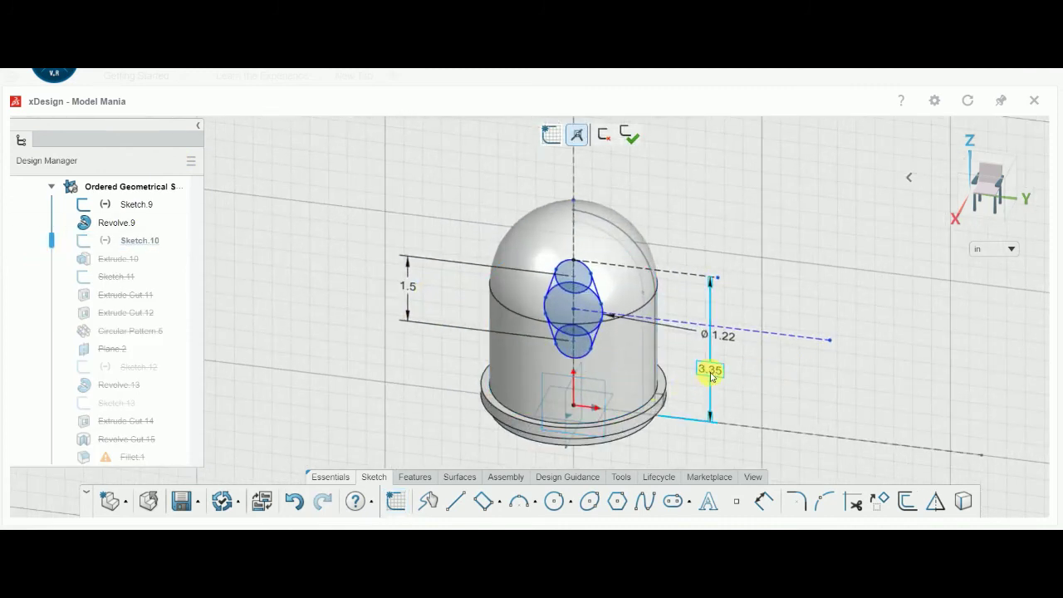
pyautogui.doubleClick(711, 374)
pyautogui.write('4.8')
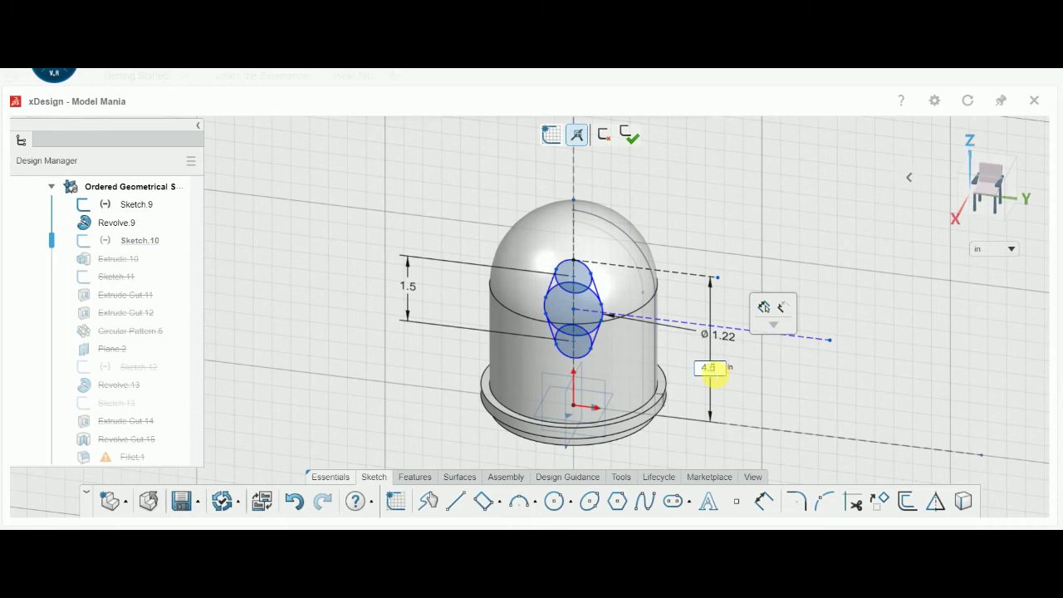
pyautogui.press('Return')
pyautogui.click(632, 137)
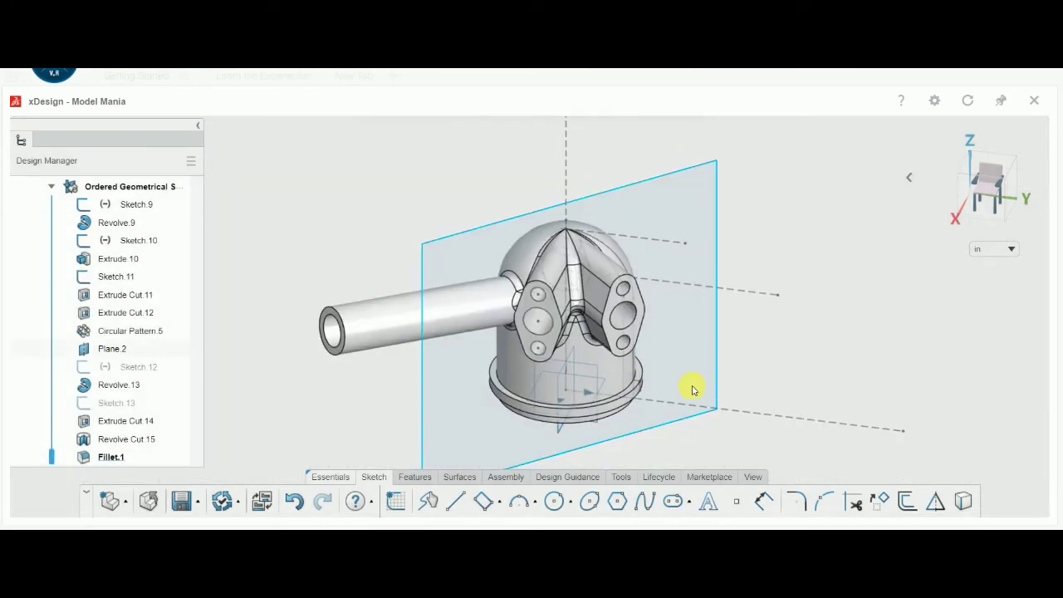
pyautogui.moveTo(690, 387)
pyautogui.mouseDown(button='middle')
pyautogui.moveTo(705, 356)
pyautogui.moveTo(707, 374)
pyautogui.mouseUp(button='middle')
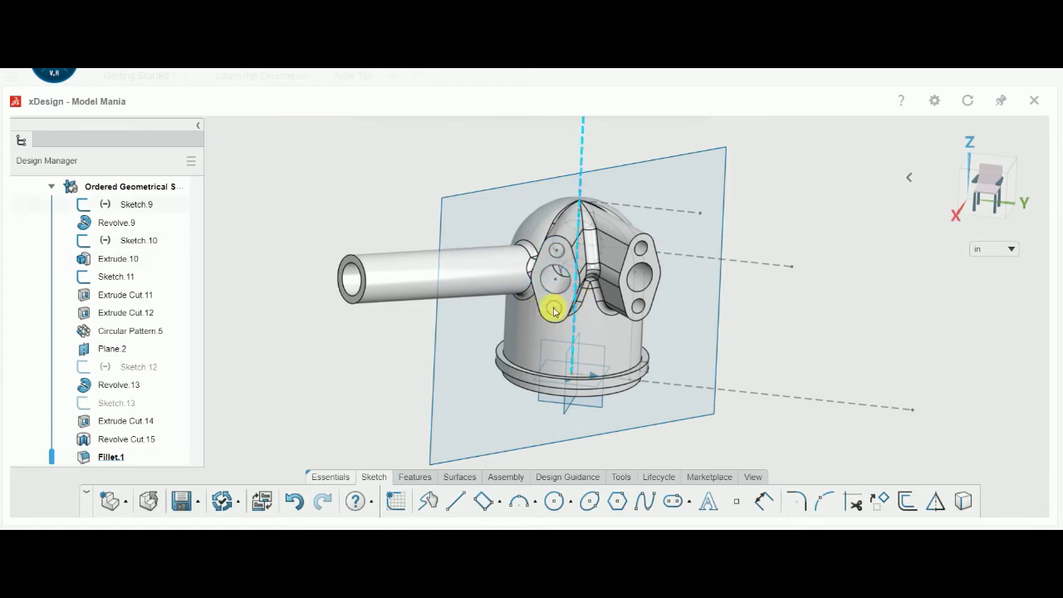
# Step: Open the arm tube's Revolve.13 feature for editing and cancel without changes
pyautogui.click(407, 278)
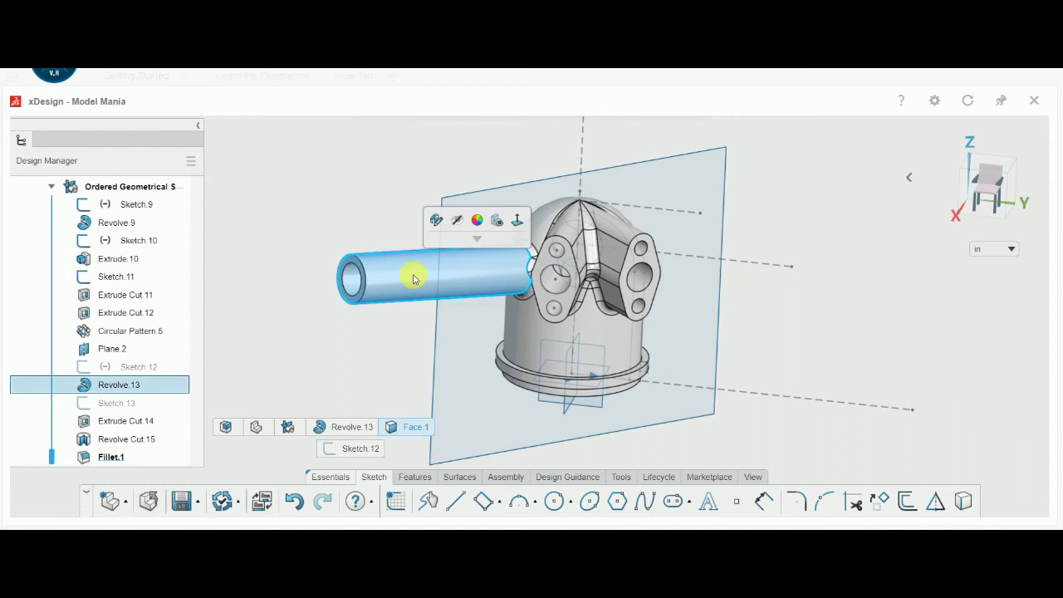
pyautogui.click(437, 220)
pyautogui.doubleClick(330, 256)
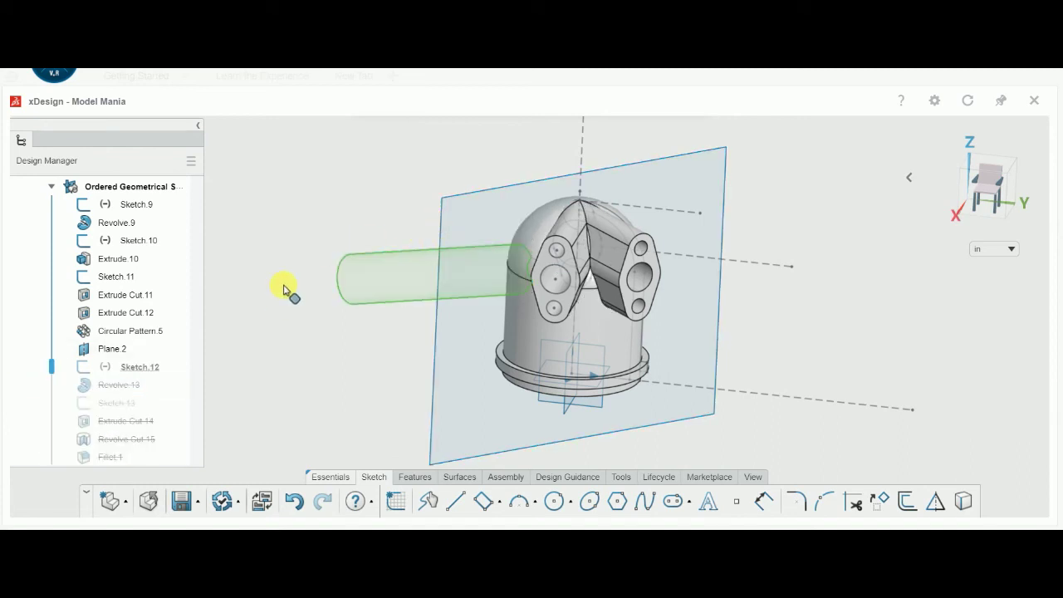
pyautogui.click(426, 141)
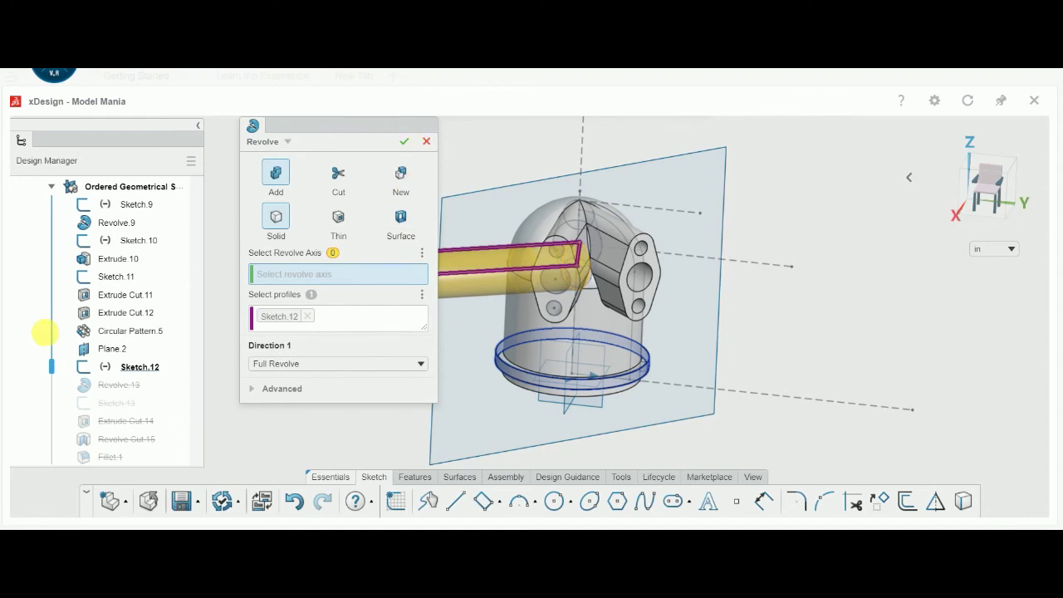
pyautogui.click(94, 349)
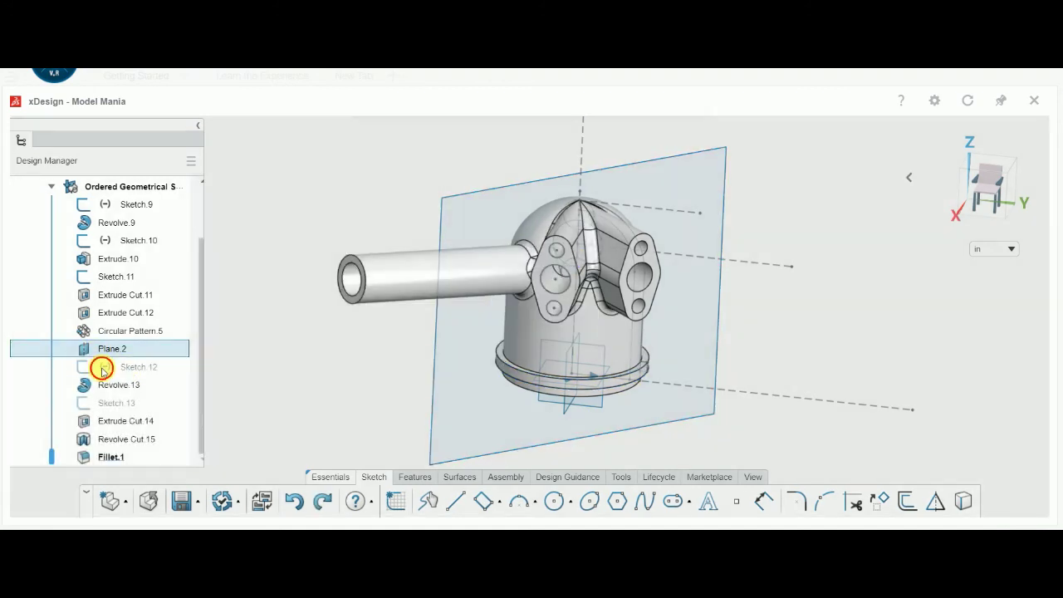
# Step: Open Sketch.12 for editing and select the arm's corner point at the dome
pyautogui.click(104, 369)
pyautogui.click(136, 313)
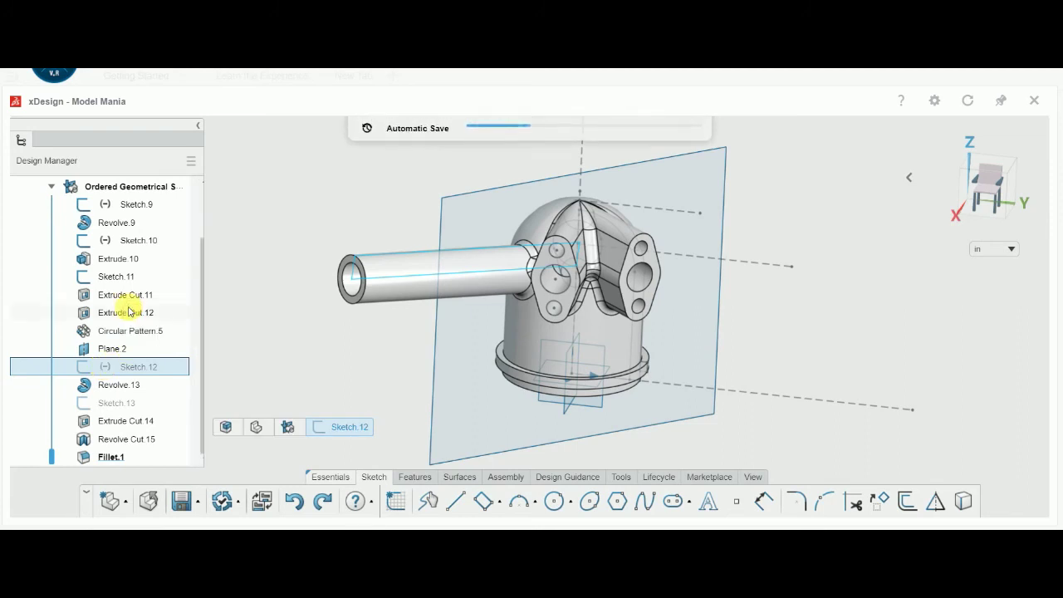
pyautogui.doubleClick(568, 299)
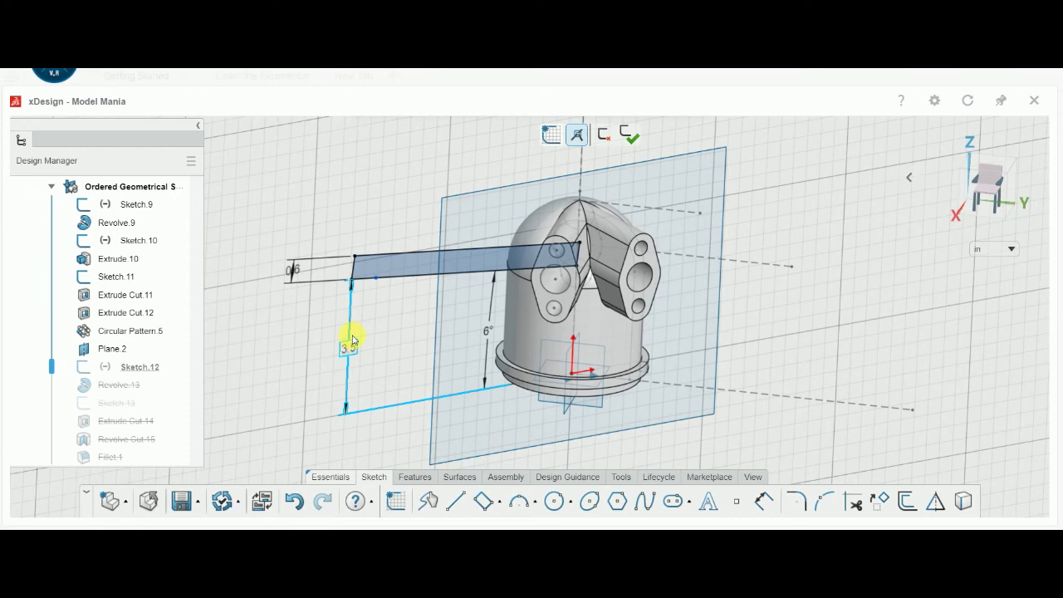
pyautogui.click(579, 267)
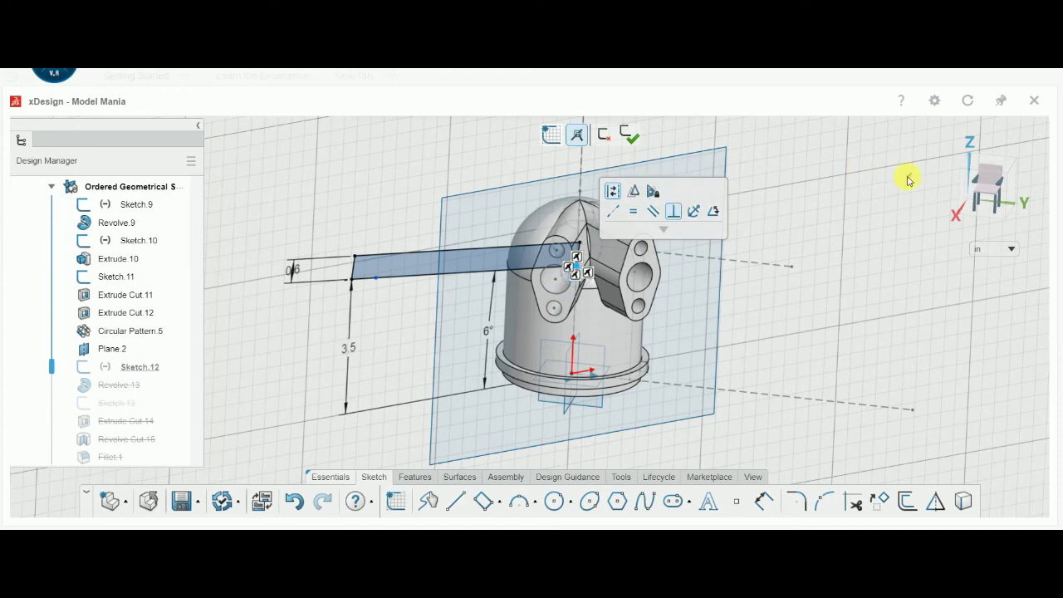
# Step: Flip and orbit the view so the arm extends right, then select the lower-left corner constraint
pyautogui.moveTo(731, 191)
pyautogui.click(748, 177)
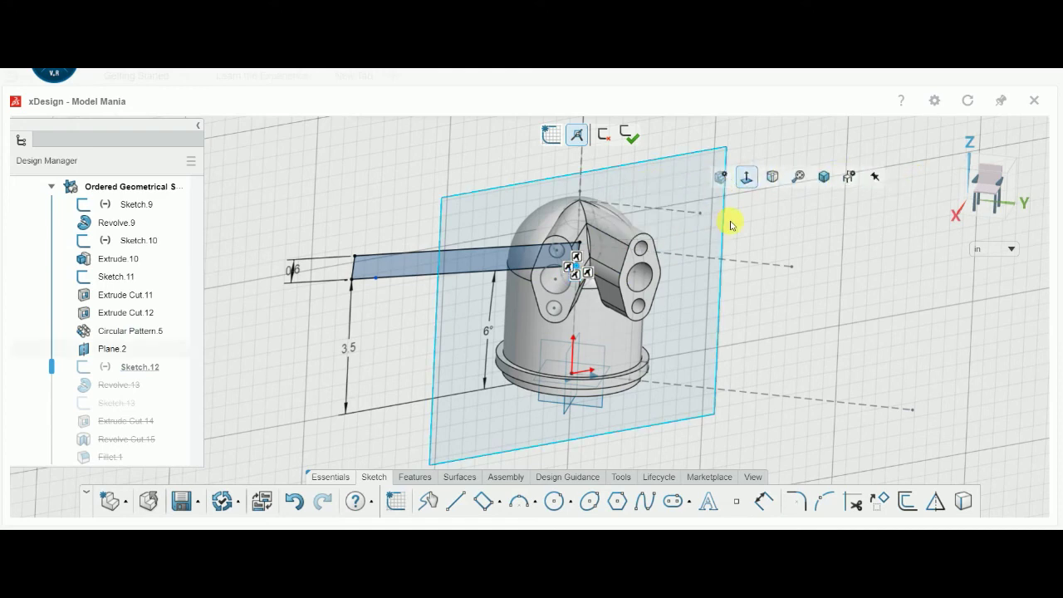
pyautogui.click(731, 221)
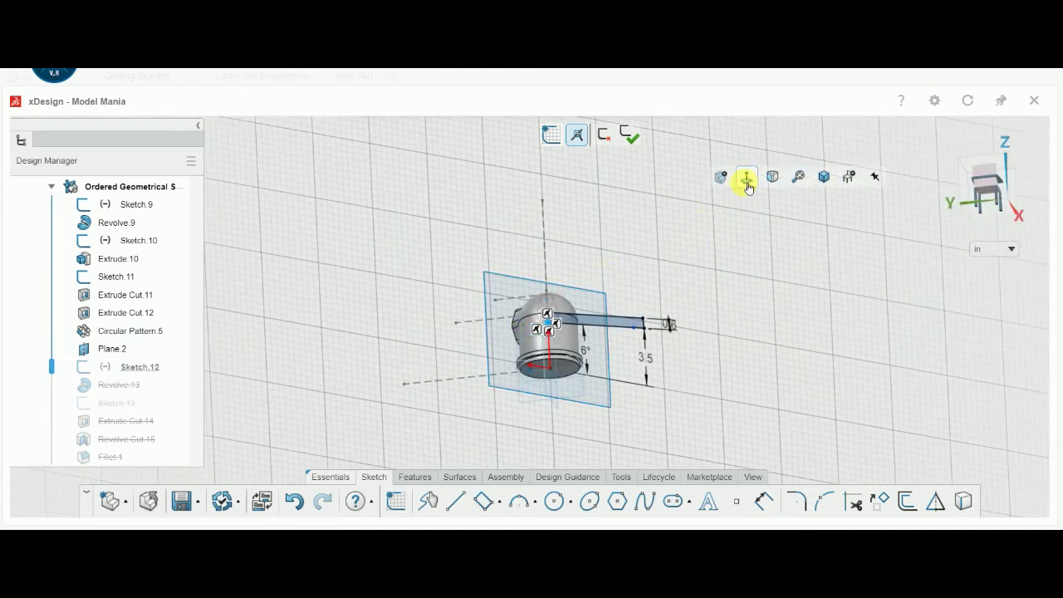
pyautogui.click(747, 180)
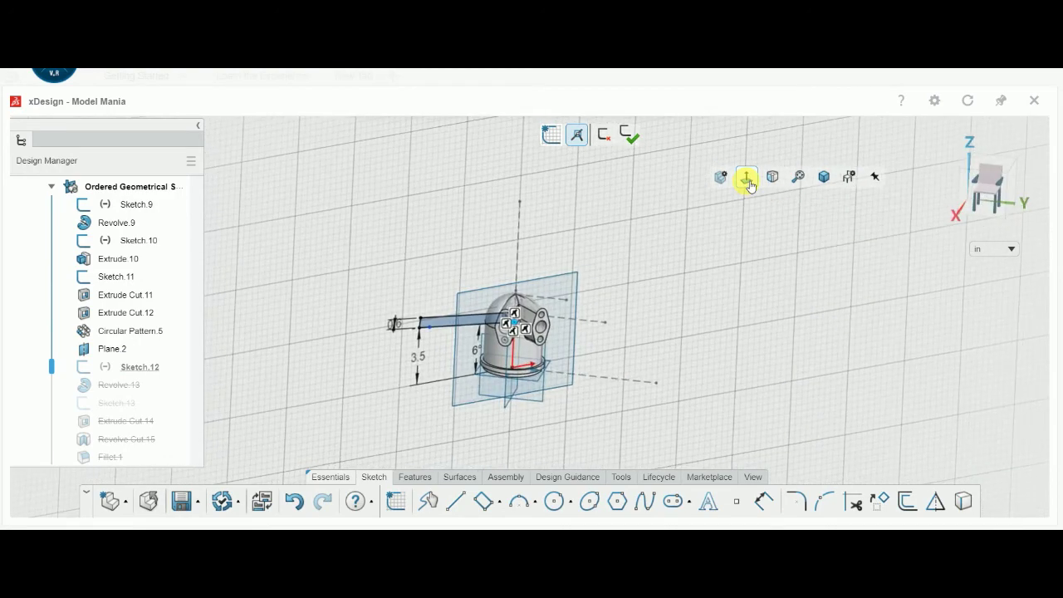
pyautogui.click(747, 179)
pyautogui.scroll(1, 570, 324)
pyautogui.scroll(2, 576, 324)
pyautogui.scroll(2, 575, 328)
pyautogui.moveTo(607, 304)
pyautogui.mouseDown(button='middle')
pyautogui.moveTo(589, 368)
pyautogui.moveTo(528, 301)
pyautogui.moveTo(526, 351)
pyautogui.moveTo(487, 324)
pyautogui.moveTo(577, 321)
pyautogui.moveTo(521, 296)
pyautogui.moveTo(506, 384)
pyautogui.moveTo(517, 422)
pyautogui.moveTo(532, 385)
pyautogui.moveTo(487, 335)
pyautogui.mouseUp(button='middle')
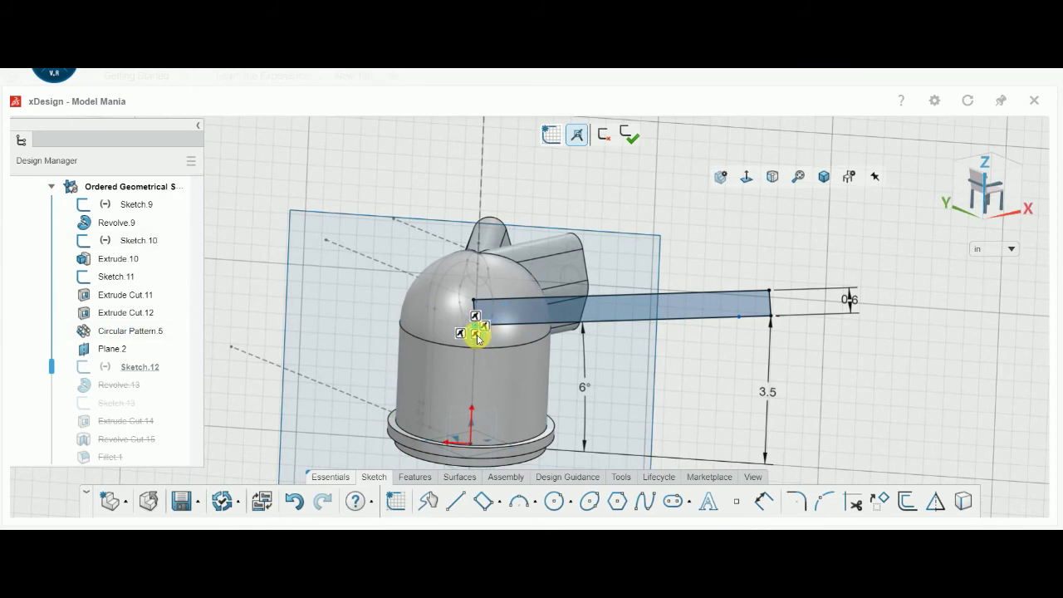
pyautogui.click(476, 334)
# Step: Inspect the arm's lower-left corner, vertical line and bottom line in Sketch.12
pyautogui.click(474, 327)
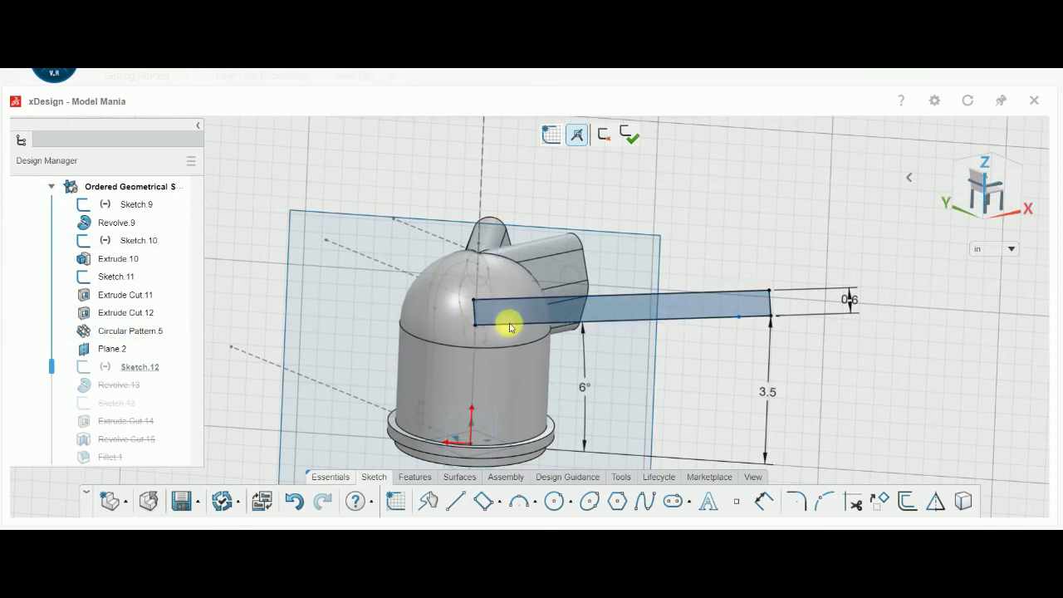
pyautogui.click(474, 326)
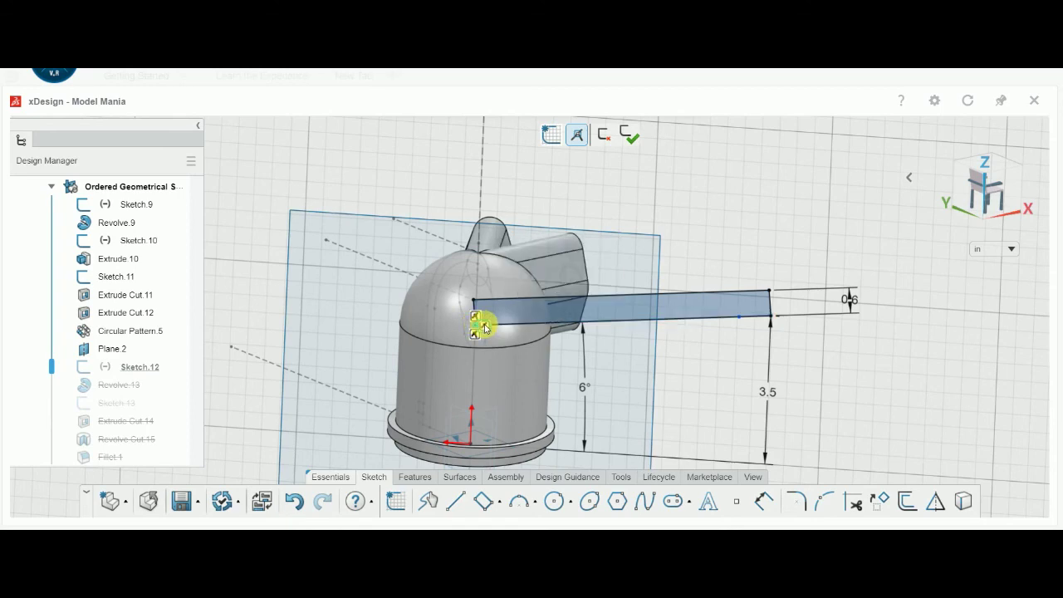
pyautogui.click(539, 309)
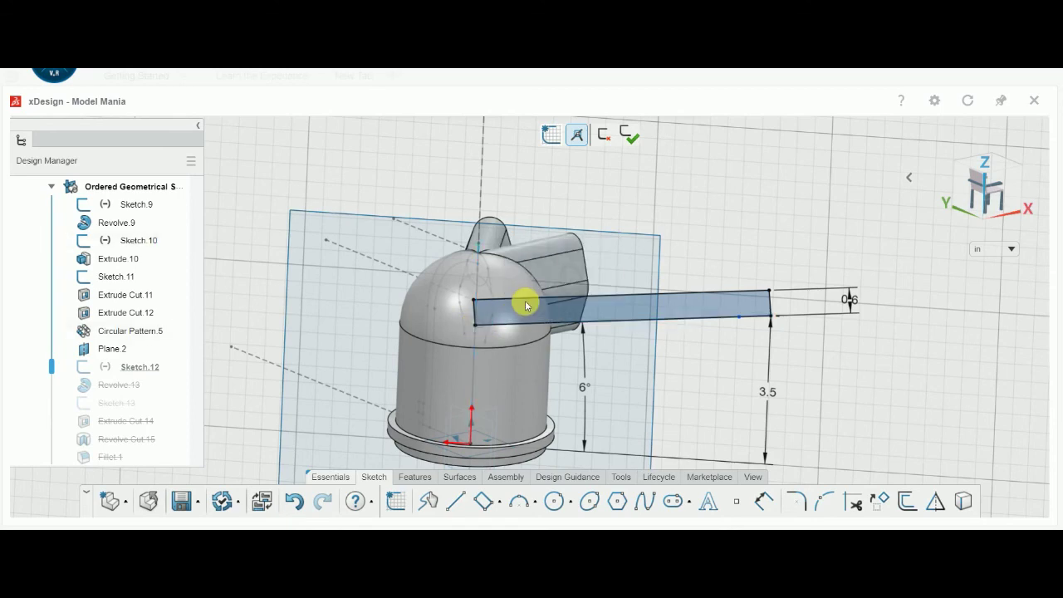
pyautogui.click(476, 326)
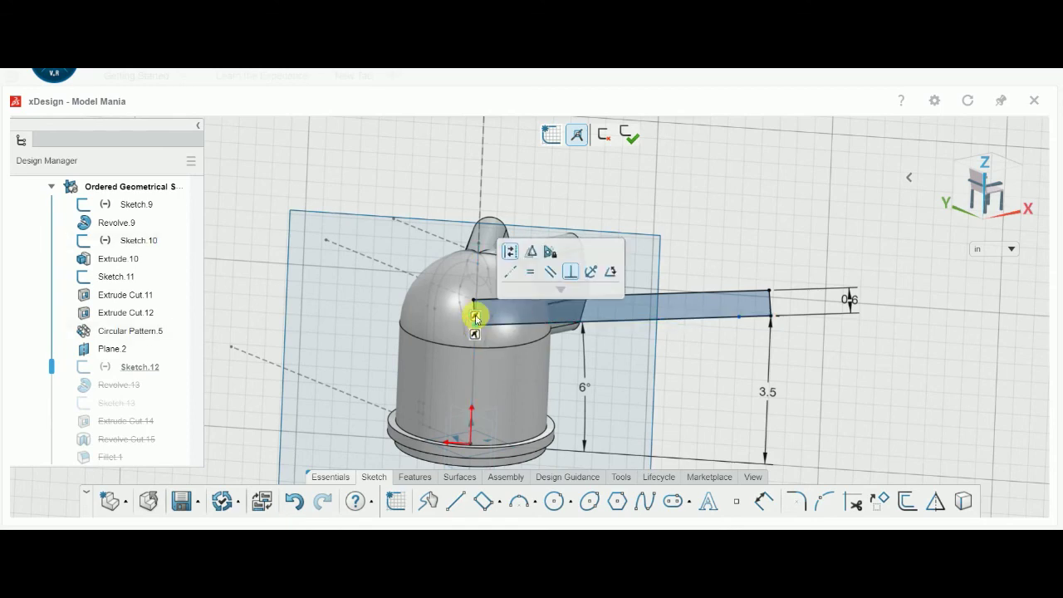
pyautogui.click(471, 339)
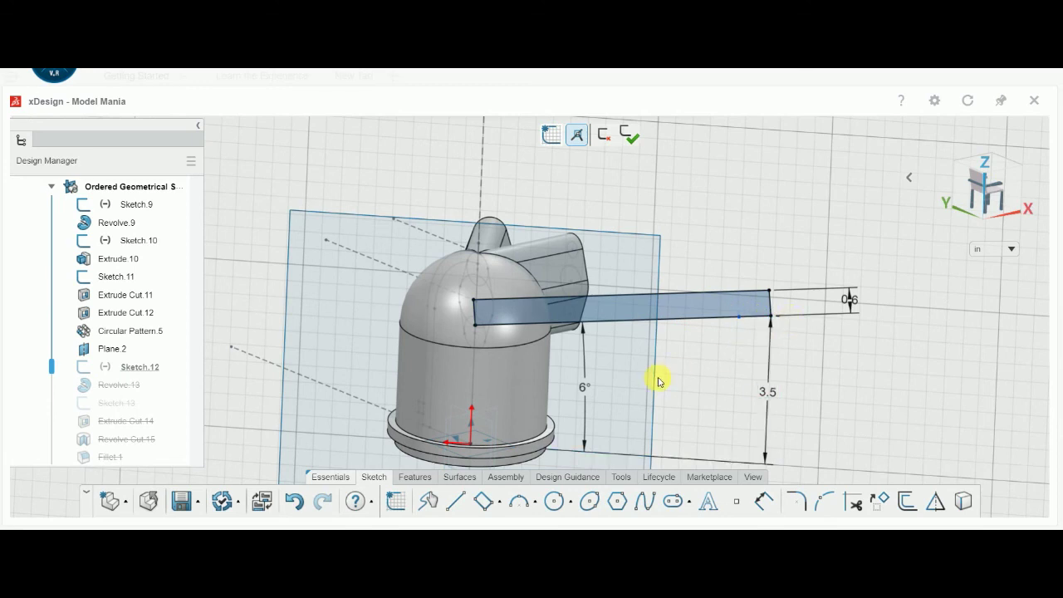
pyautogui.rightClick(683, 386)
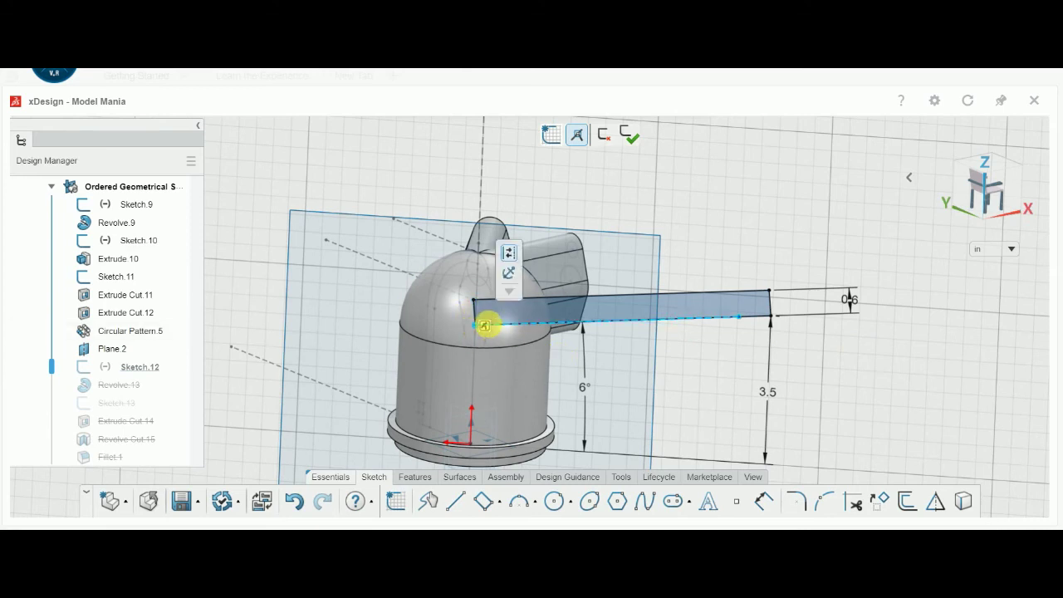
pyautogui.click(477, 326)
pyautogui.click(477, 335)
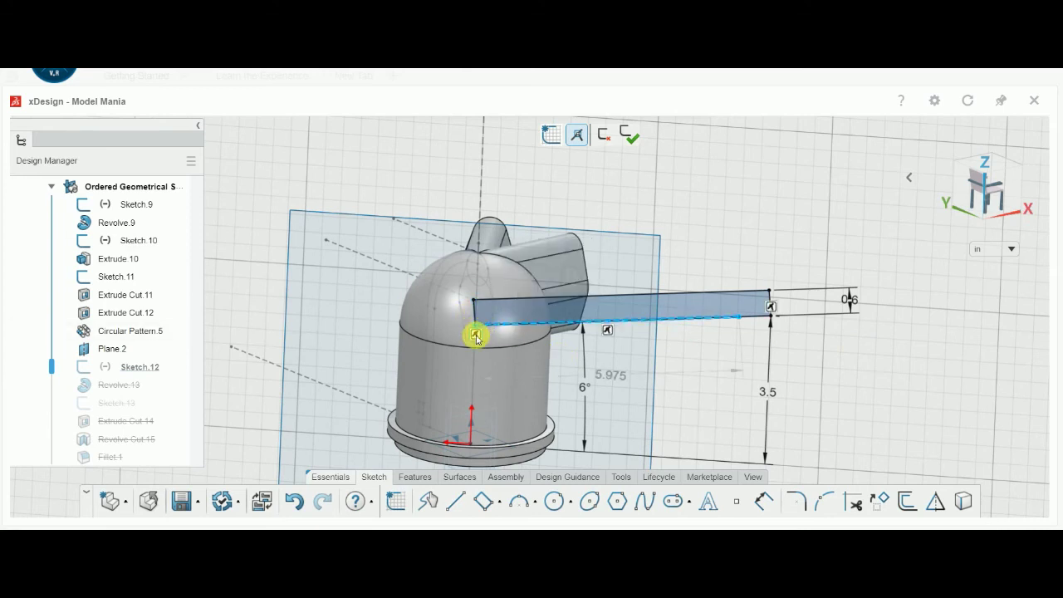
pyautogui.click(775, 366)
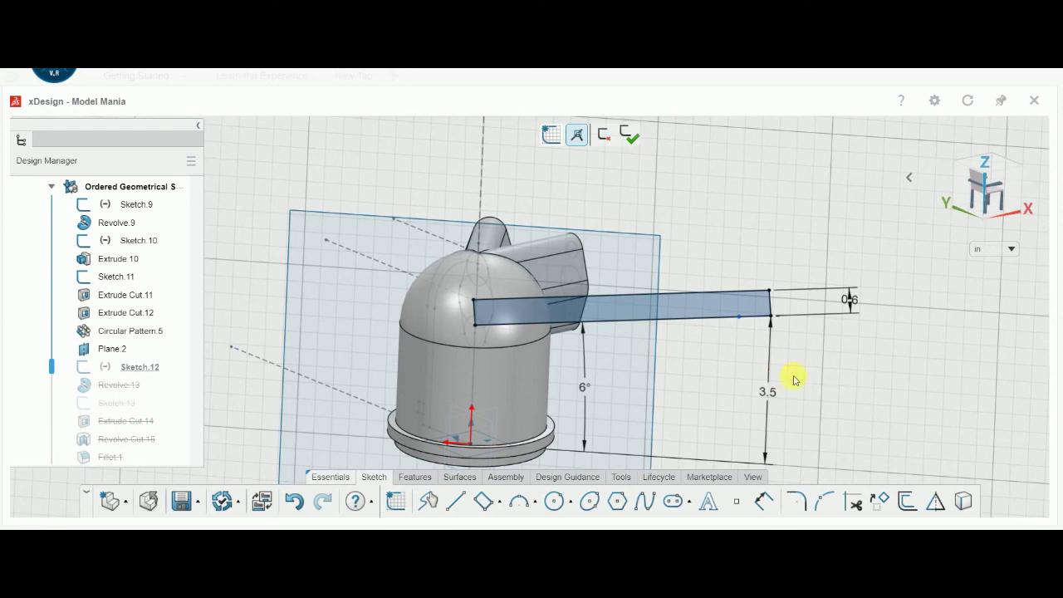
# Step: Constrain the arm's lower-left vertex to the vertical centerline at the dome, then view normal to the sketch
pyautogui.click(474, 326)
pyautogui.click(529, 287)
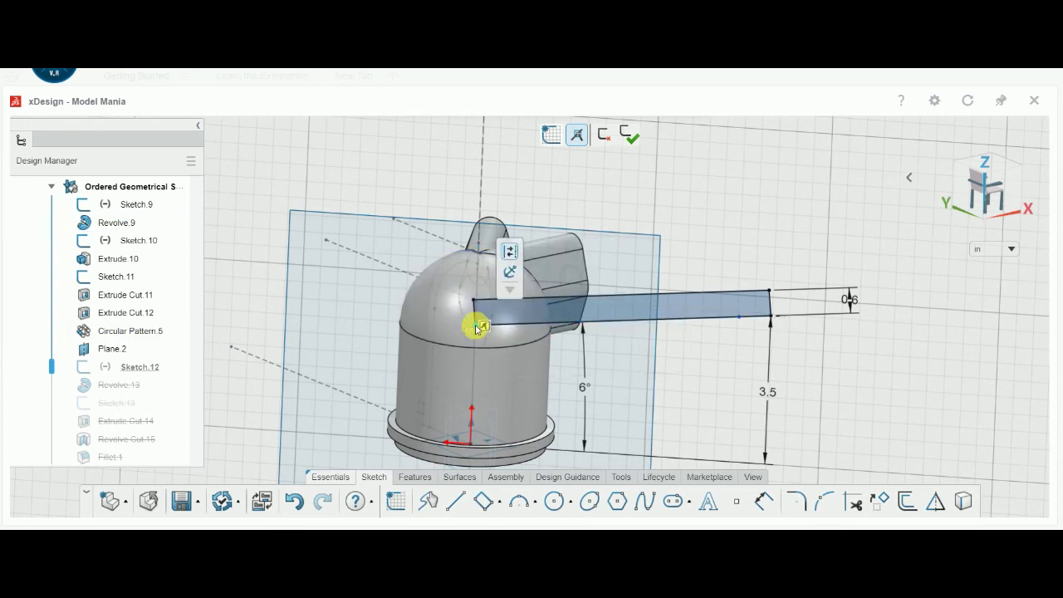
pyautogui.click(477, 278)
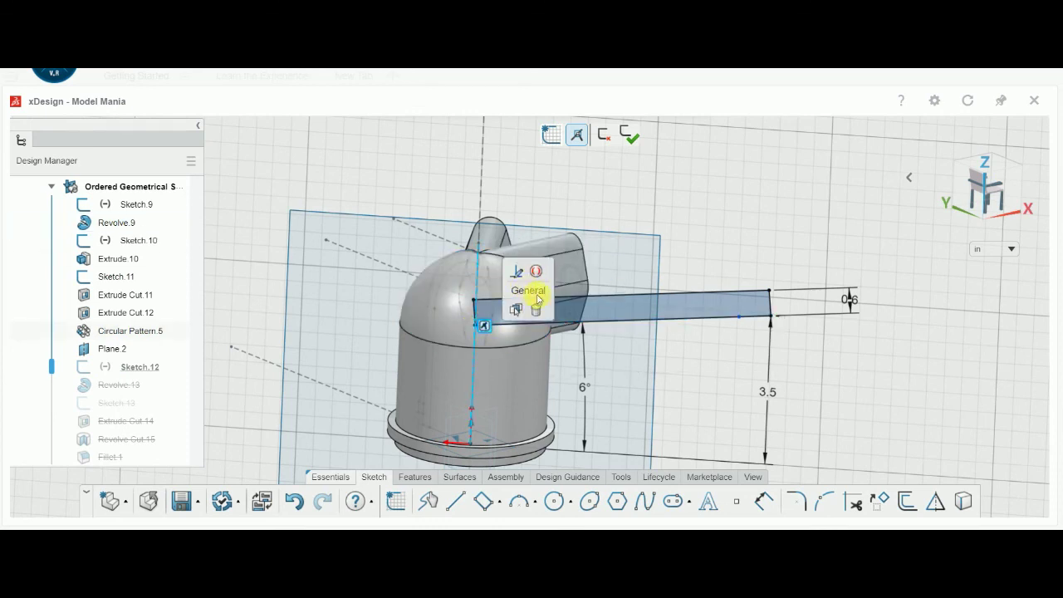
pyautogui.click(535, 310)
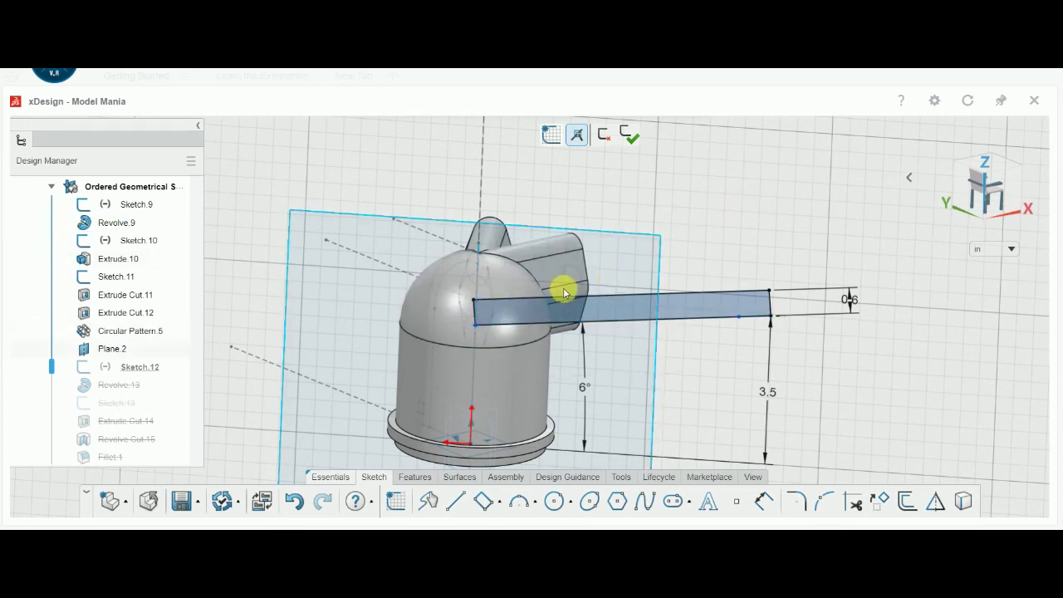
pyautogui.rightClick(476, 318)
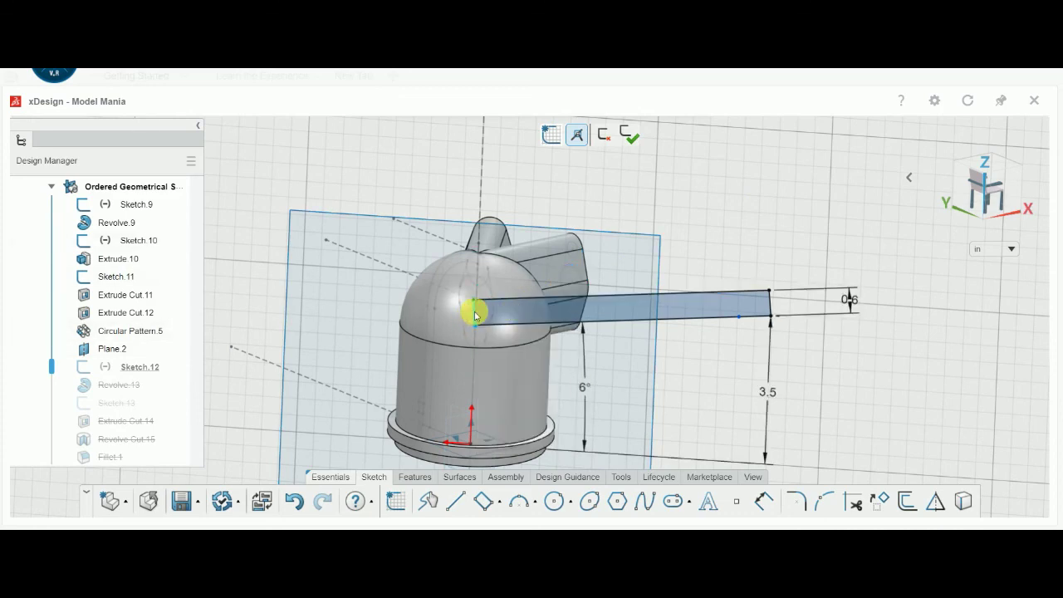
pyautogui.click(475, 315)
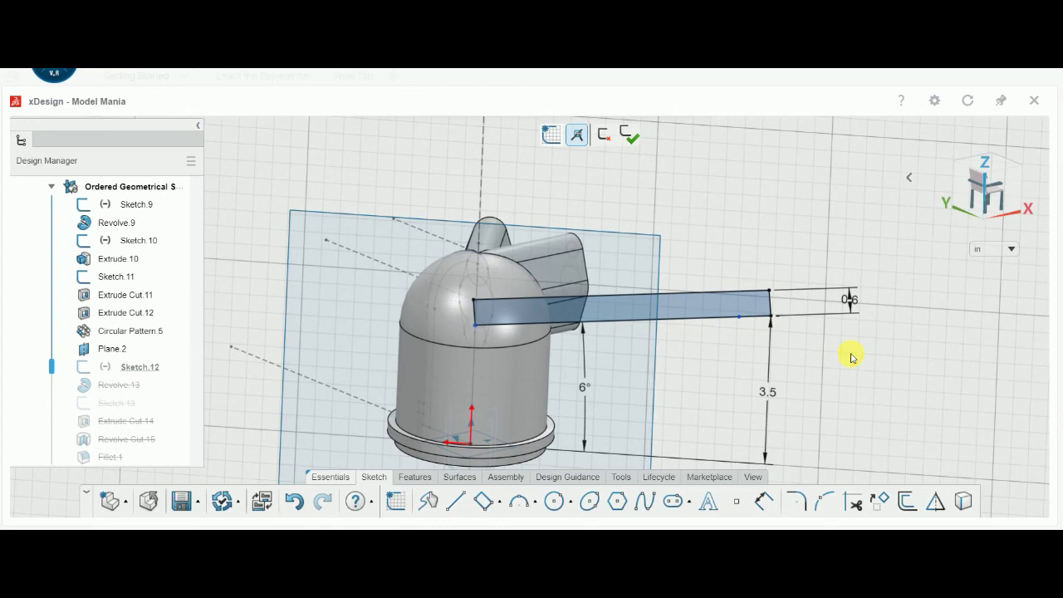
pyautogui.hotkey('ctrl', '8')
# Step: Snap the rectangle's corner onto the dome vertex and check its coincident relation
pyautogui.moveTo(567, 277); pyautogui.dragTo(522, 334)
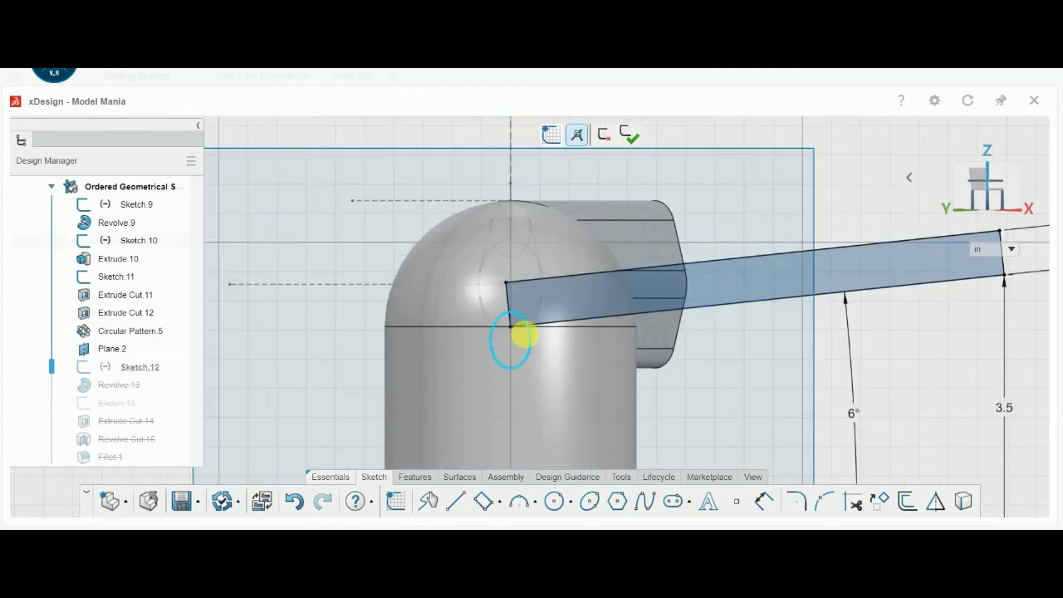
pyautogui.click(510, 314)
pyautogui.click(516, 323)
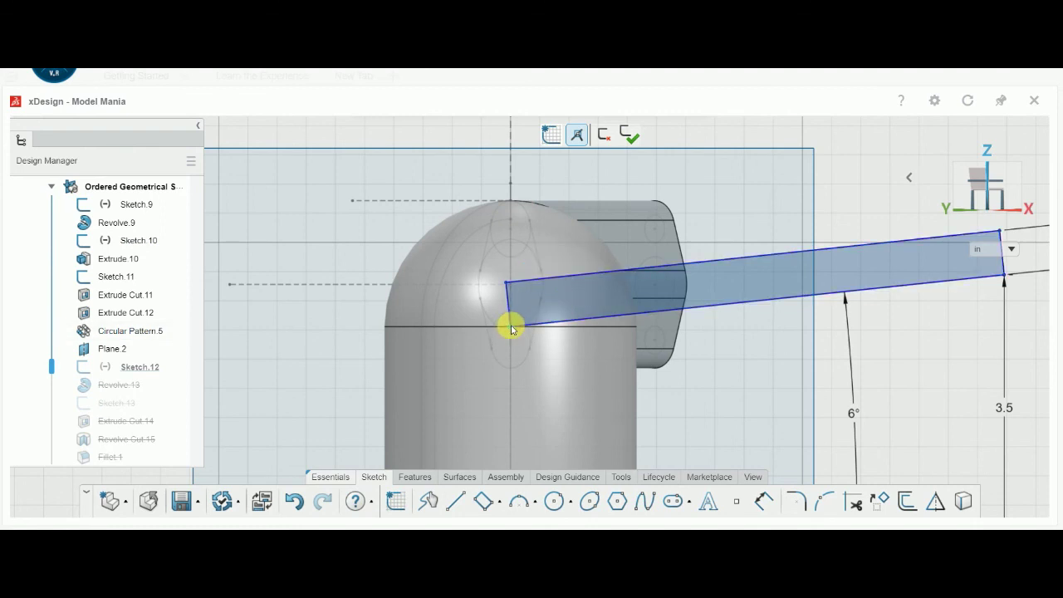
pyautogui.rightClick(511, 324)
pyautogui.click(571, 310)
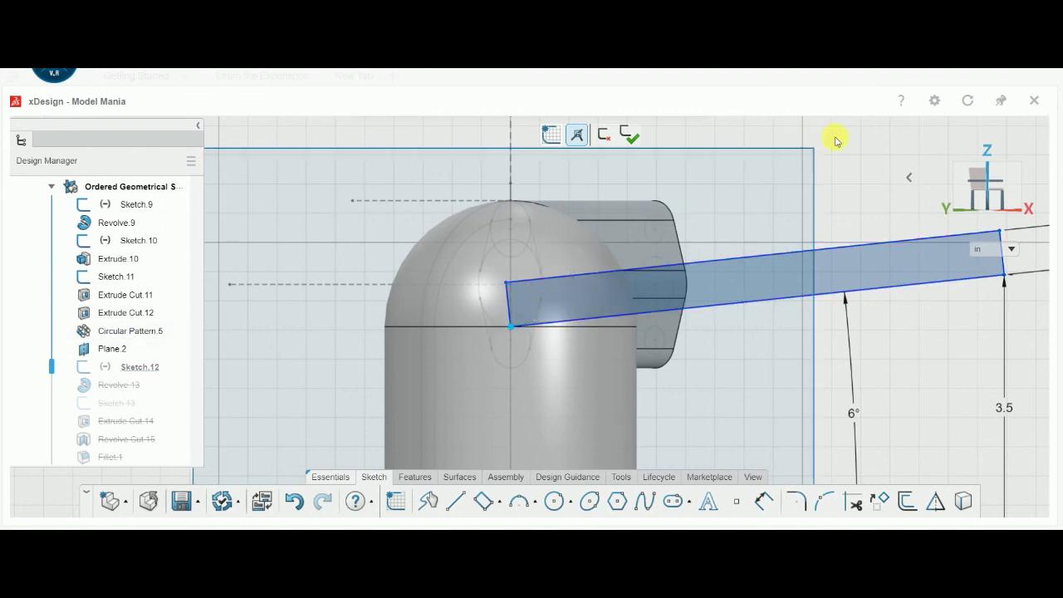
# Step: Reshape the rectangle so its corner sits on the vertical centerline, then exit Sketch.12
pyautogui.moveTo(509, 327); pyautogui.dragTo(532, 321)
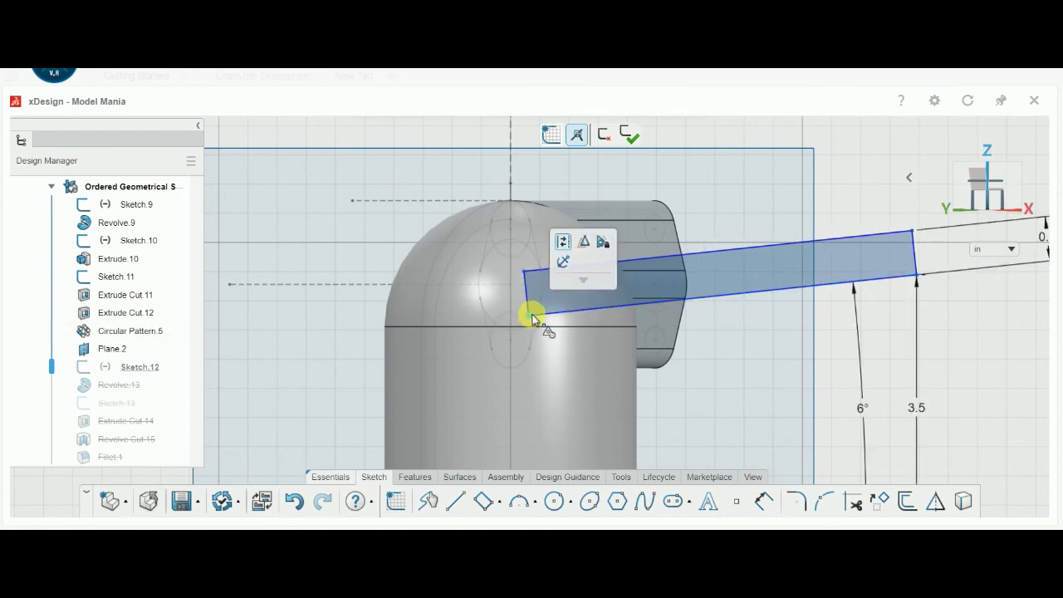
pyautogui.moveTo(525, 323)
pyautogui.mouseDown()
pyautogui.moveTo(561, 313)
pyautogui.moveTo(519, 320)
pyautogui.moveTo(512, 297)
pyautogui.mouseUp()
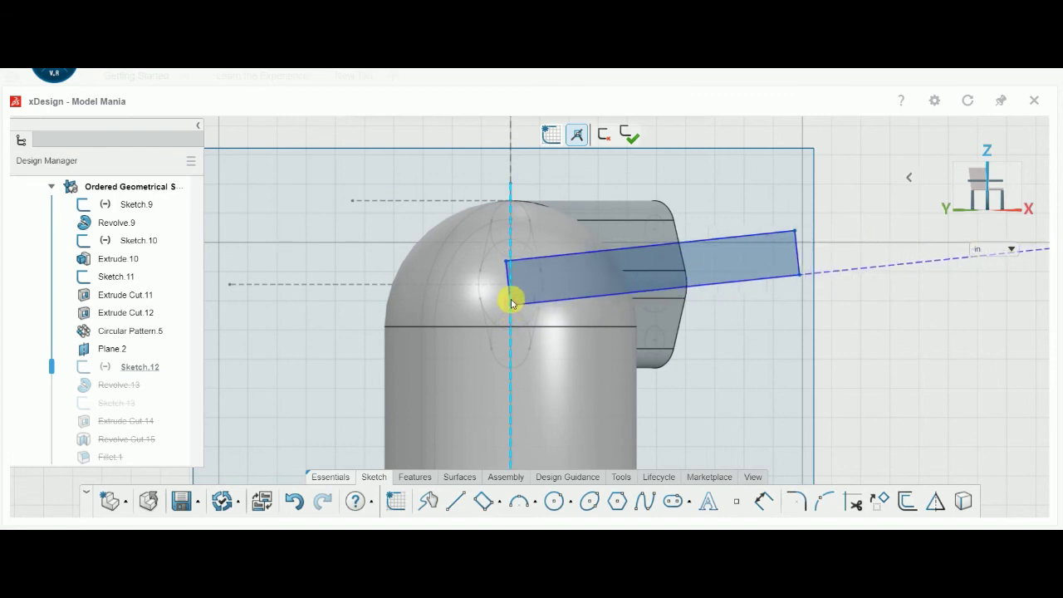
pyautogui.moveTo(512, 297); pyautogui.dragTo(515, 299)
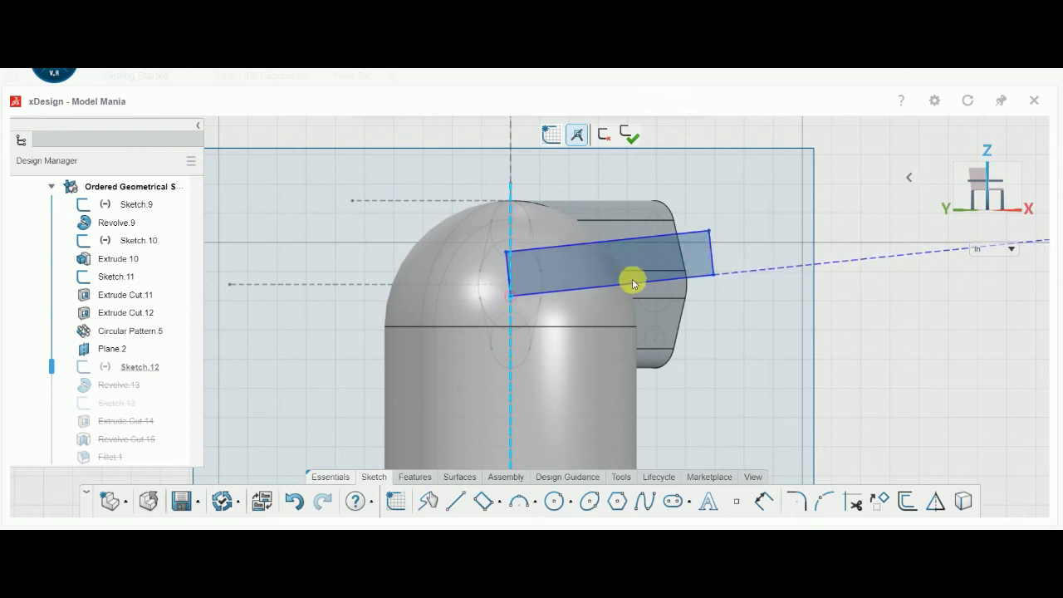
pyautogui.moveTo(633, 284); pyautogui.dragTo(633, 284)
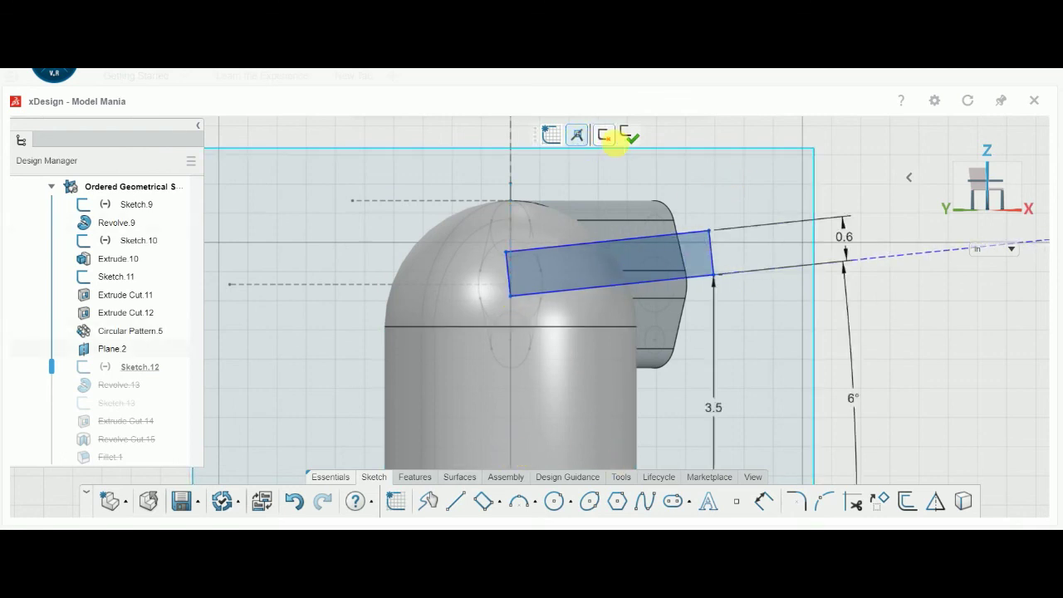
pyautogui.click(631, 135)
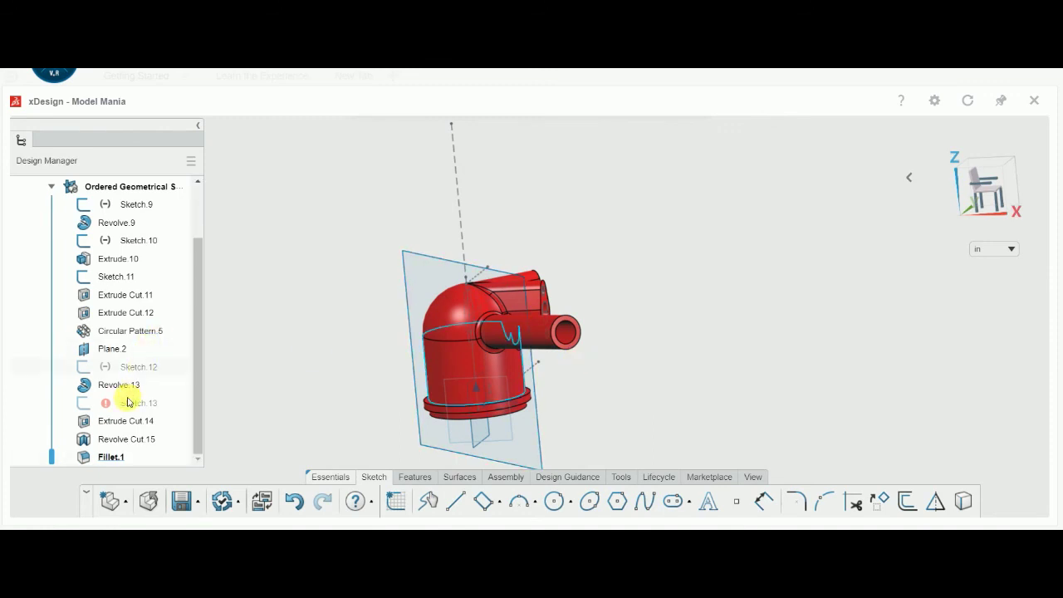
# Step: Edit the failing Sketch.13 and make its large circle concentric with the ø0.82 pipe bore
pyautogui.click(129, 403)
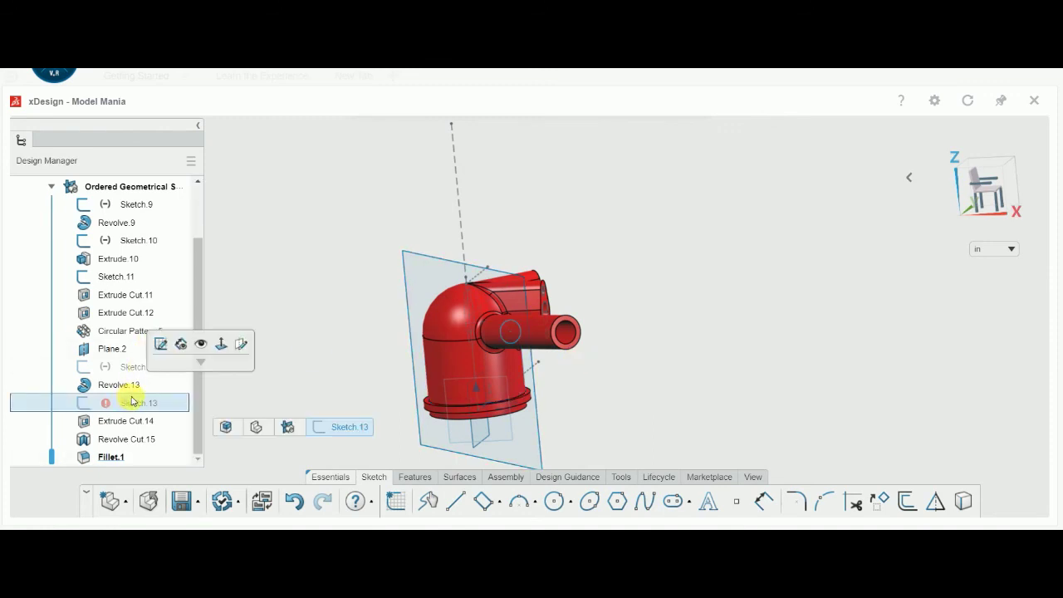
pyautogui.rightClick(133, 400)
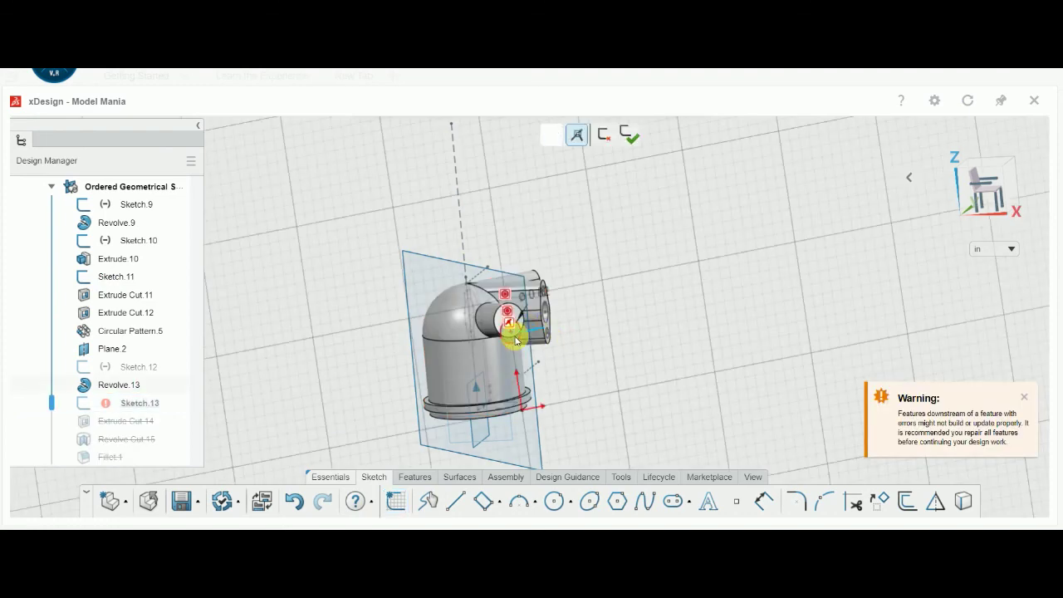
pyautogui.scroll(2, 515, 337)
pyautogui.scroll(2, 511, 332)
pyautogui.scroll(2, 507, 329)
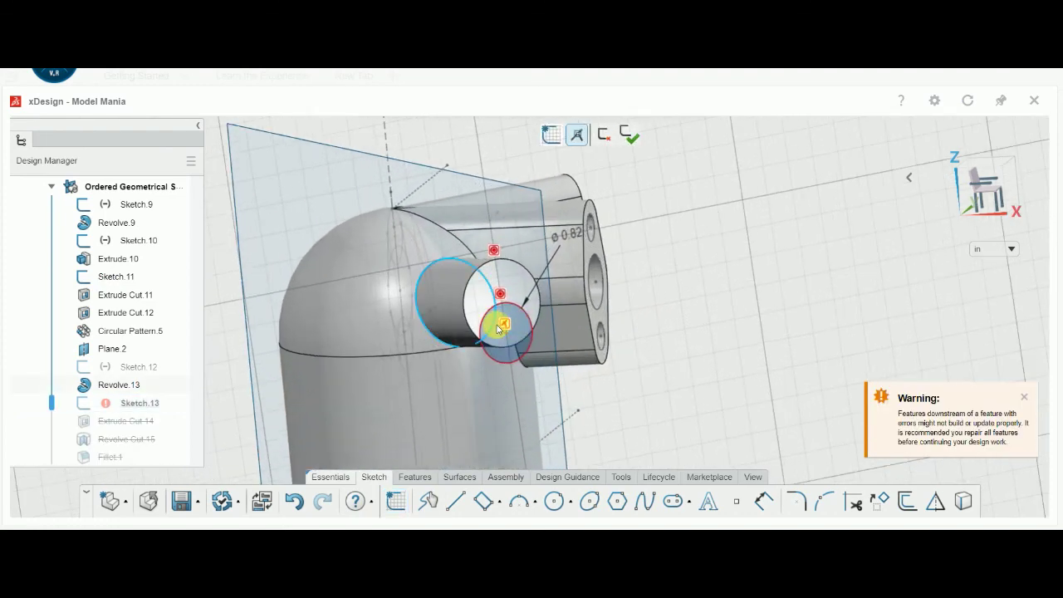
pyautogui.click(504, 326)
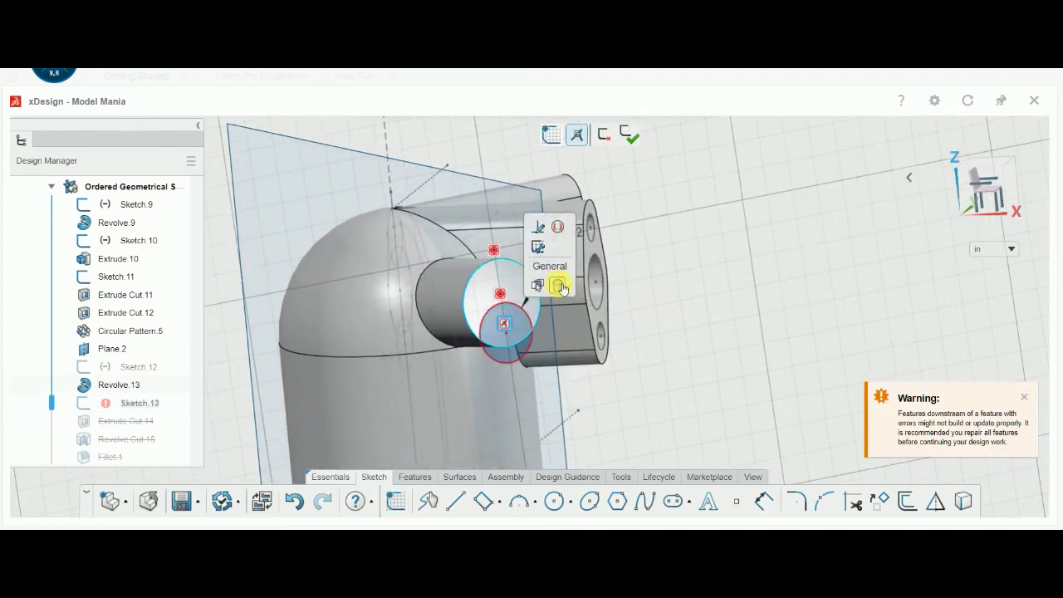
pyautogui.click(561, 287)
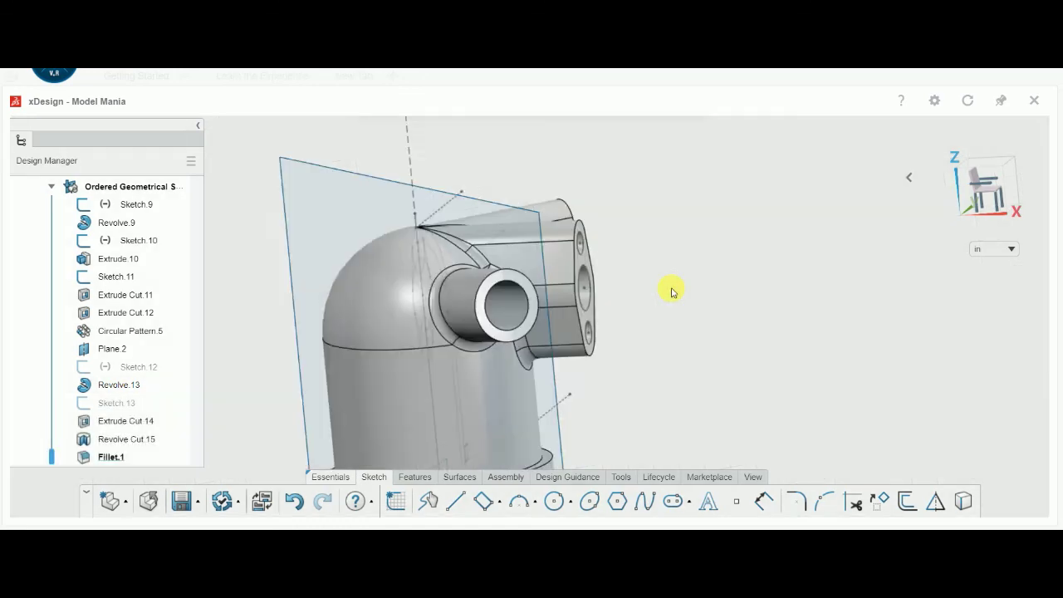
pyautogui.scroll(-5, 673, 291)
pyautogui.moveTo(673, 291); pyautogui.dragTo(563, 360, button='middle')
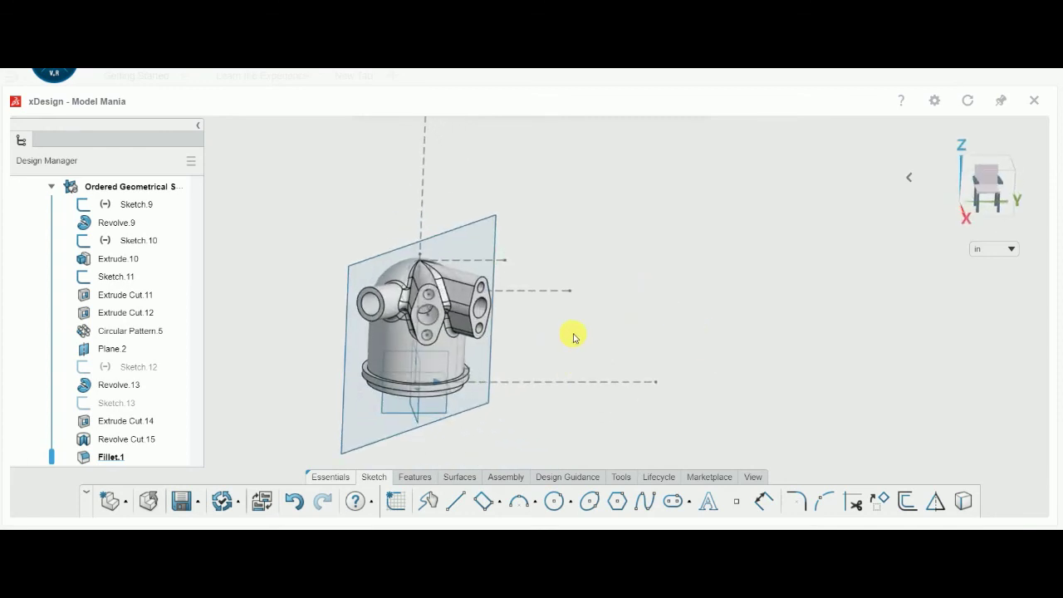
# Step: Switch to the isometric view and hide Plane.2
pyautogui.click(910, 177)
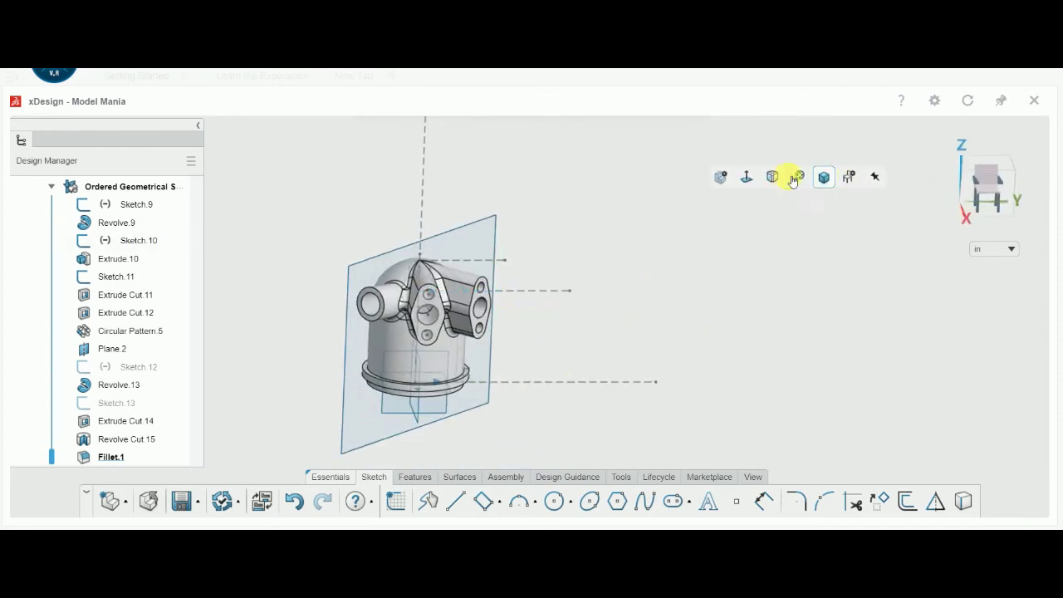
pyautogui.click(774, 178)
pyautogui.click(603, 264)
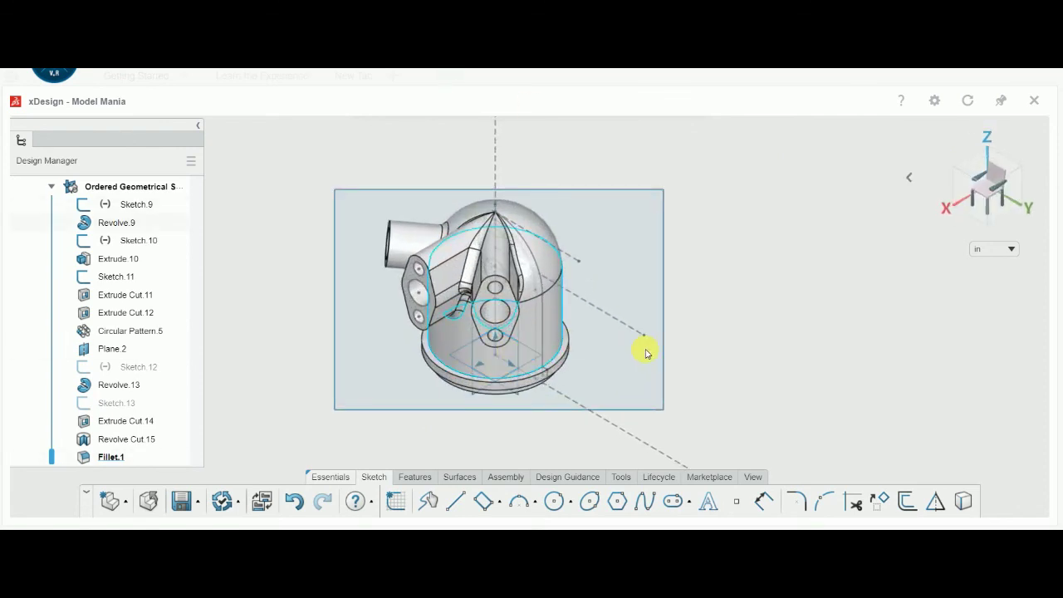
pyautogui.click(655, 333)
pyautogui.click(700, 274)
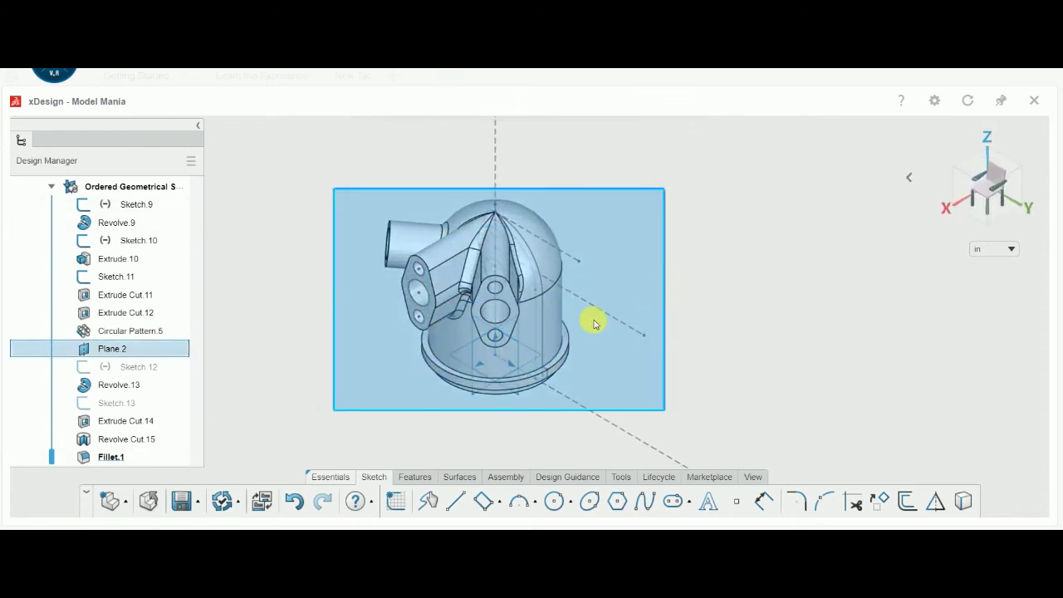
# Step: Hide Sketch.9, Sketch.10 and Sketch.11 together
pyautogui.click(113, 239)
pyautogui.keyDown('ctrl'); pyautogui.click(127, 210); pyautogui.keyUp('ctrl')
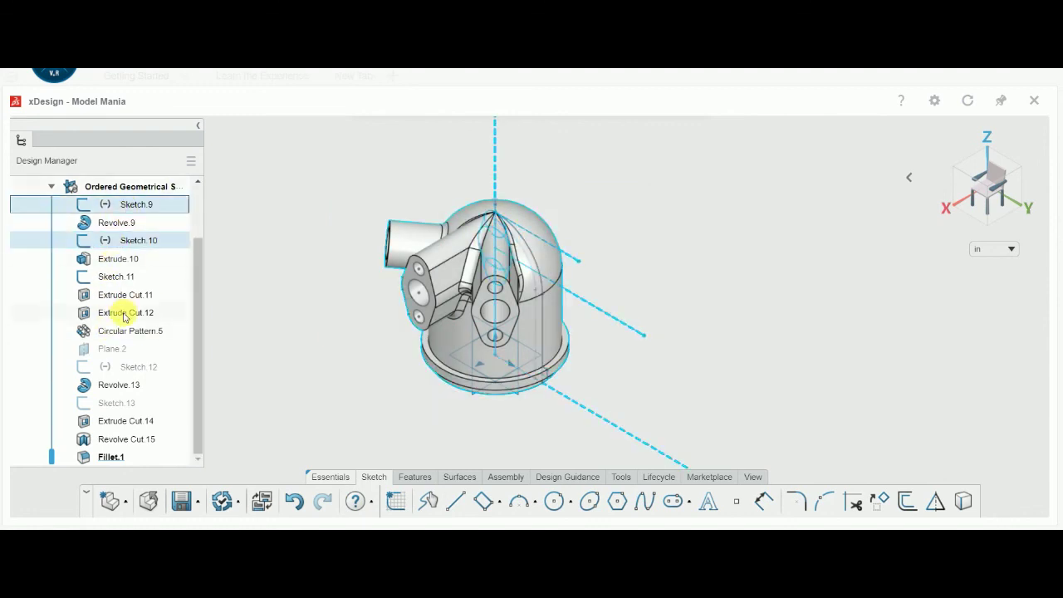
pyautogui.keyDown('ctrl'); pyautogui.click(118, 276); pyautogui.keyUp('ctrl')
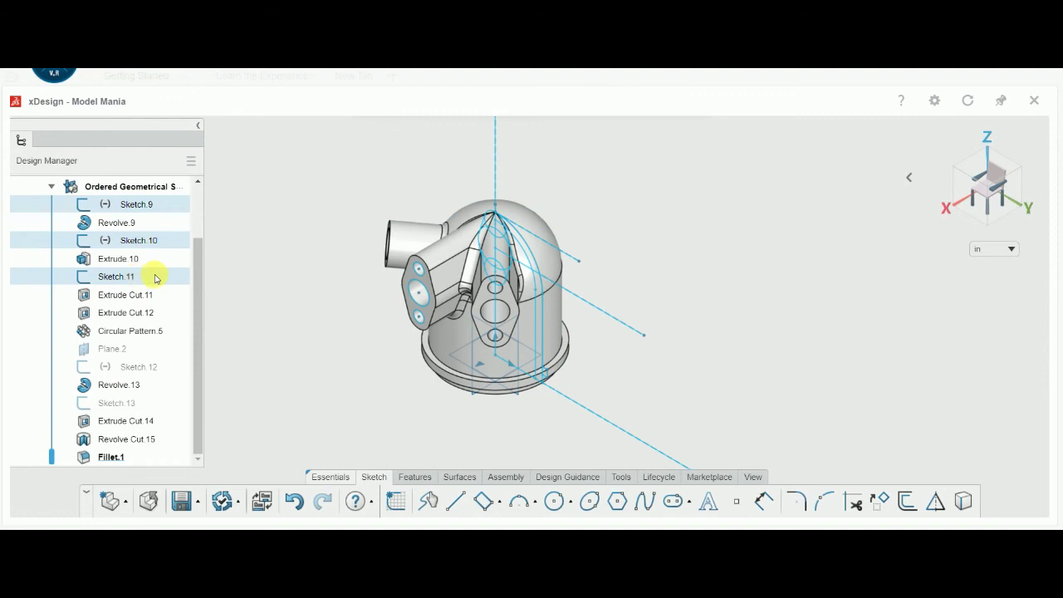
pyautogui.click(630, 250)
pyautogui.scroll(2, 330, 351)
pyautogui.scroll(1, 338, 344)
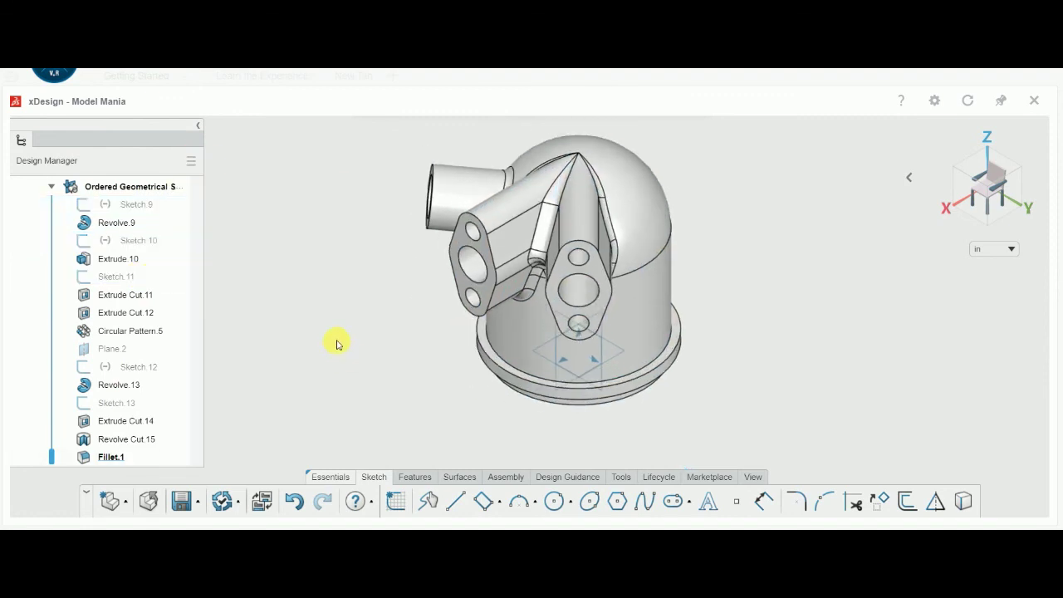